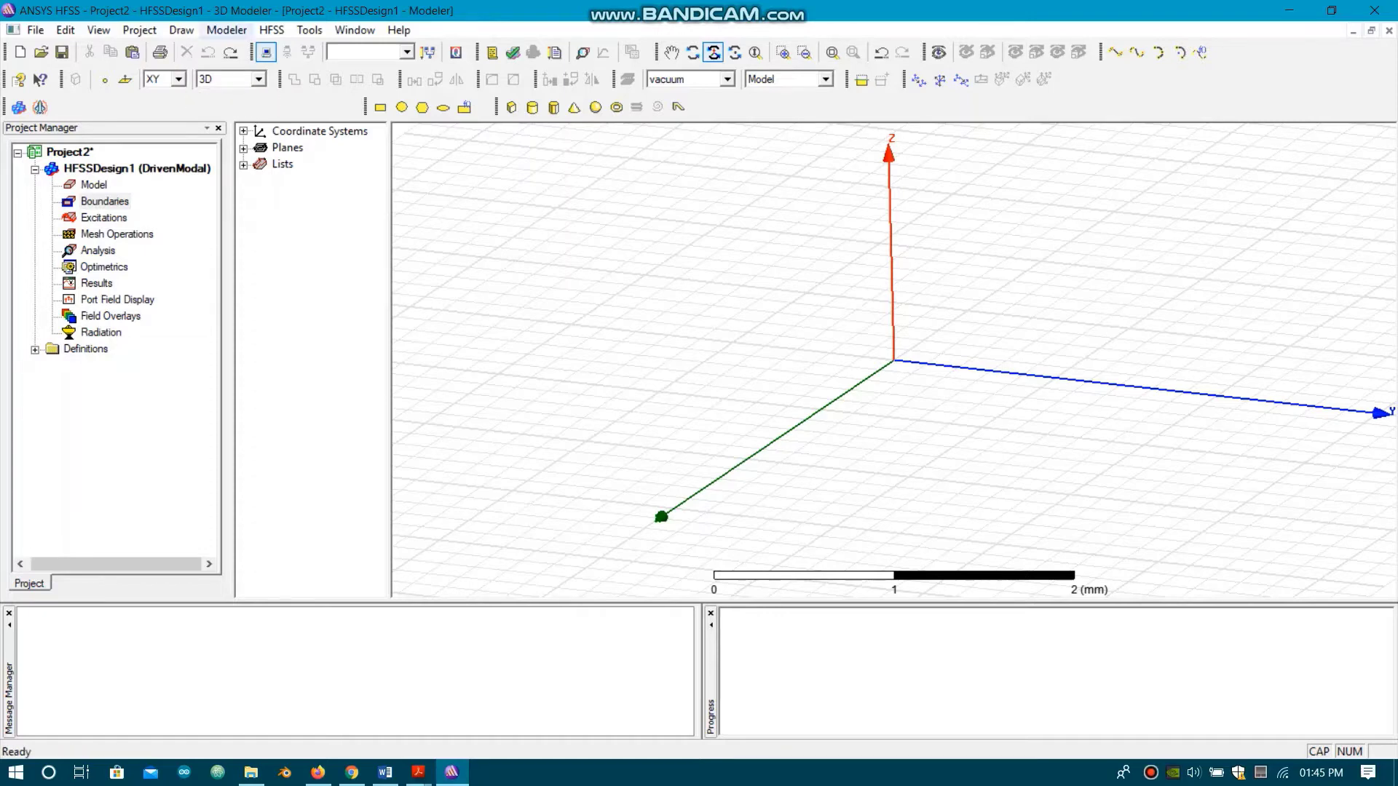
- Set the model units to cm
left_click(226, 30)
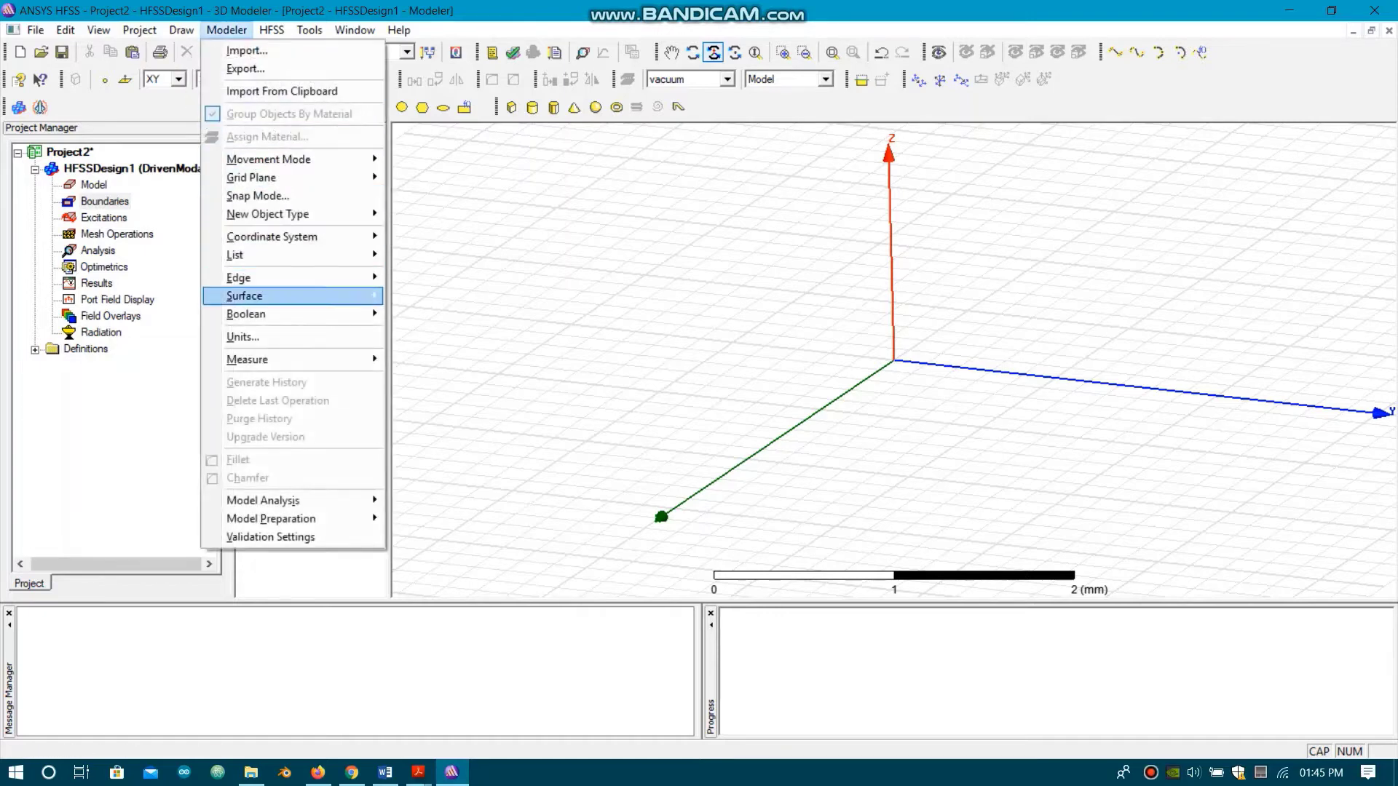
left_click(242, 337)
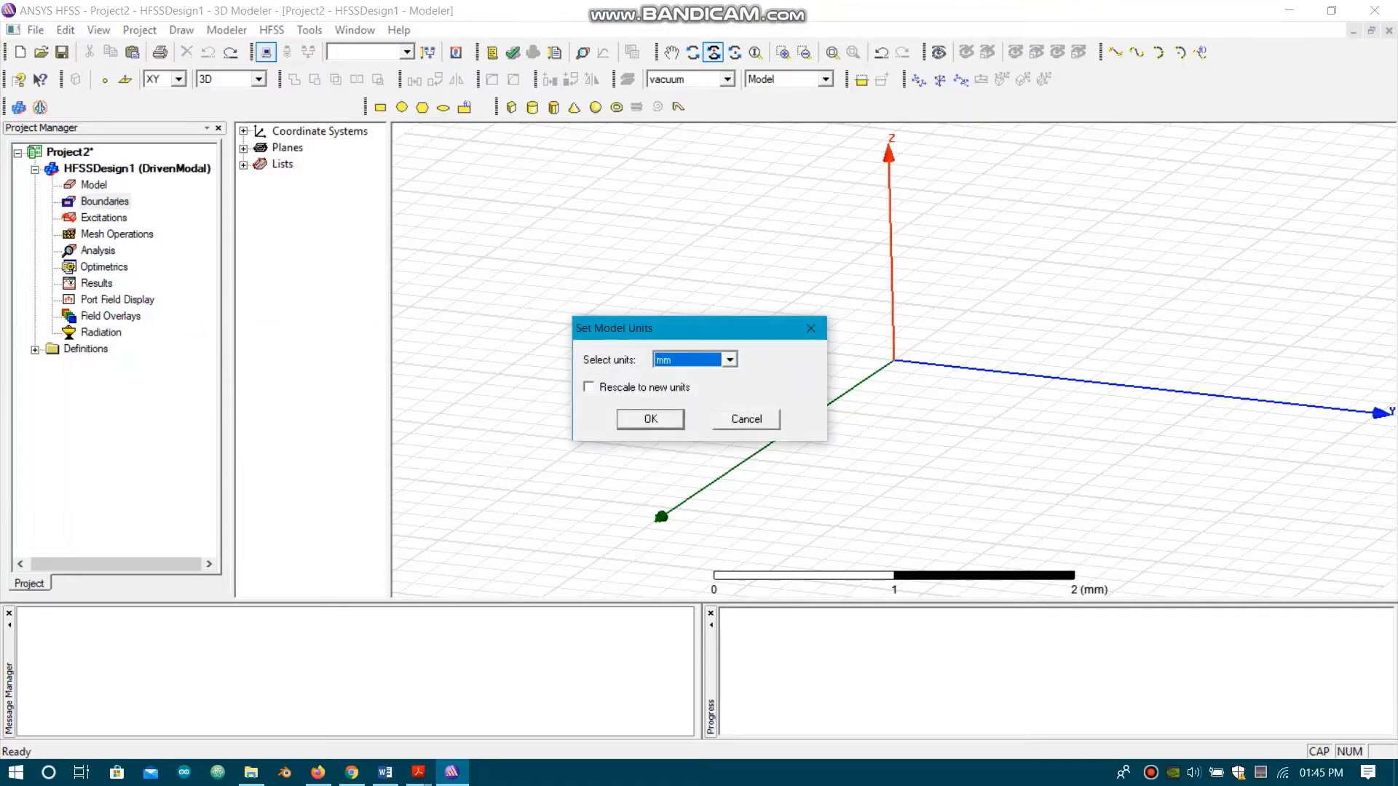
left_click(729, 359)
scroll(688, 408, "up", 3)
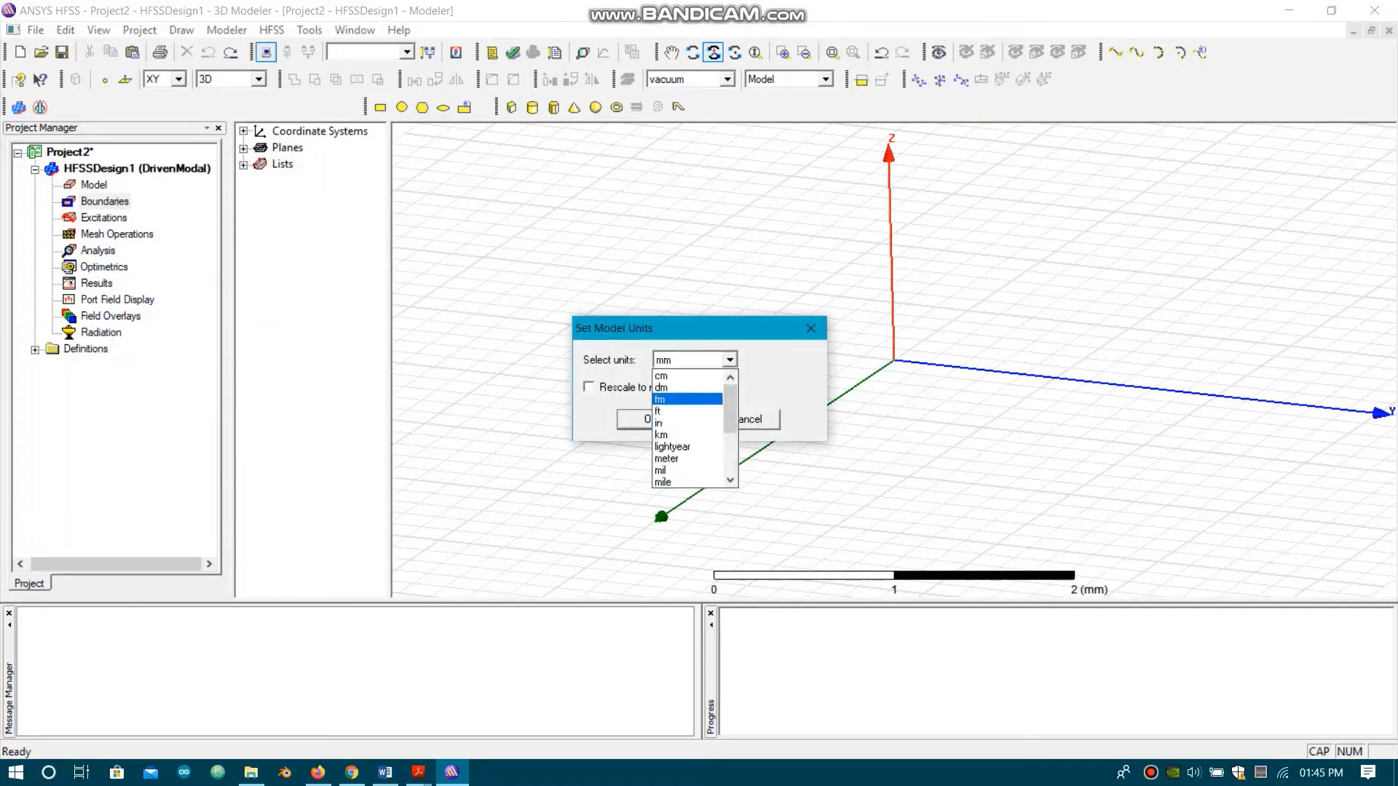
left_click(686, 376)
key("Return")
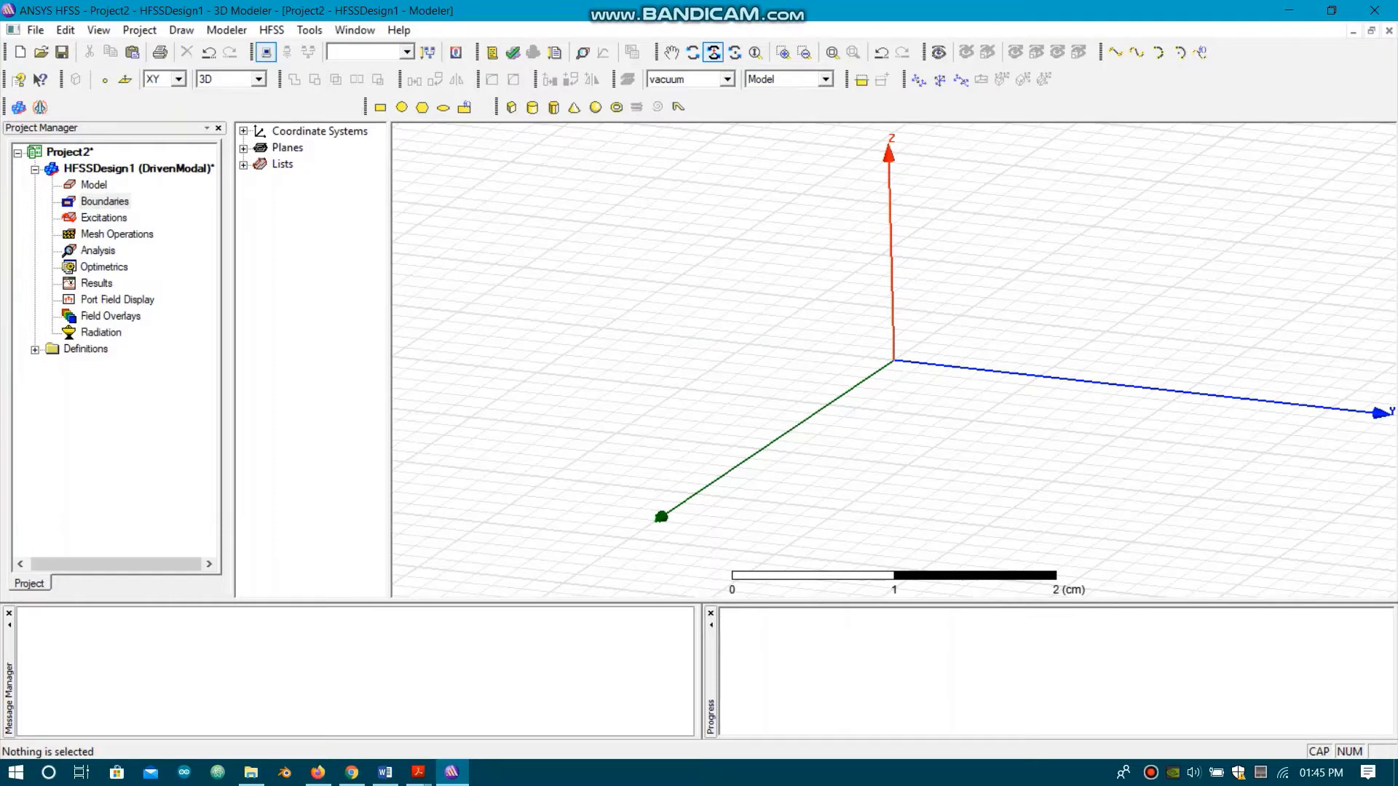
- Draw a box from the origin, about 1 cm in X, 1.2 cm in Y and 1.8 cm in Z
left_click(511, 107)
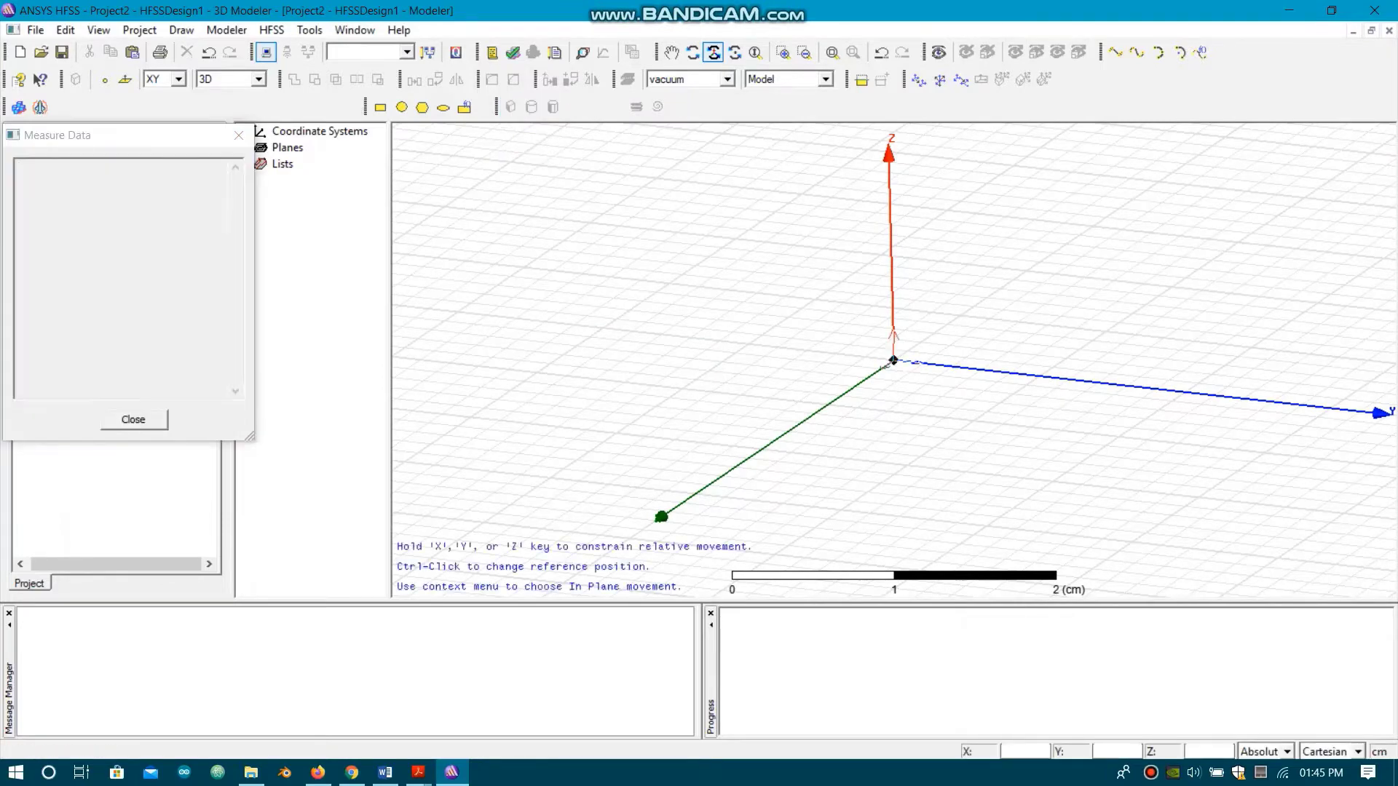
left_click(894, 359)
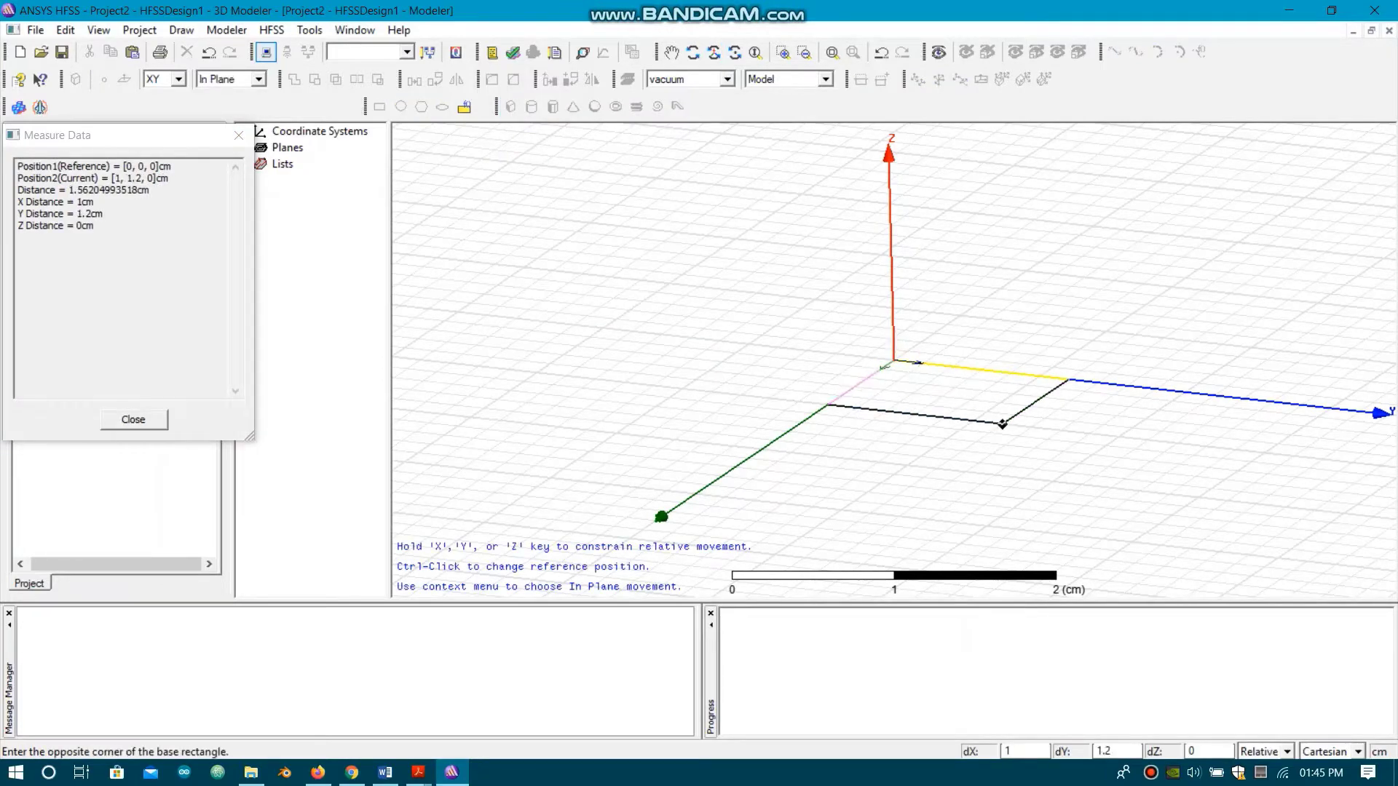
left_click(1002, 423)
left_click(998, 144)
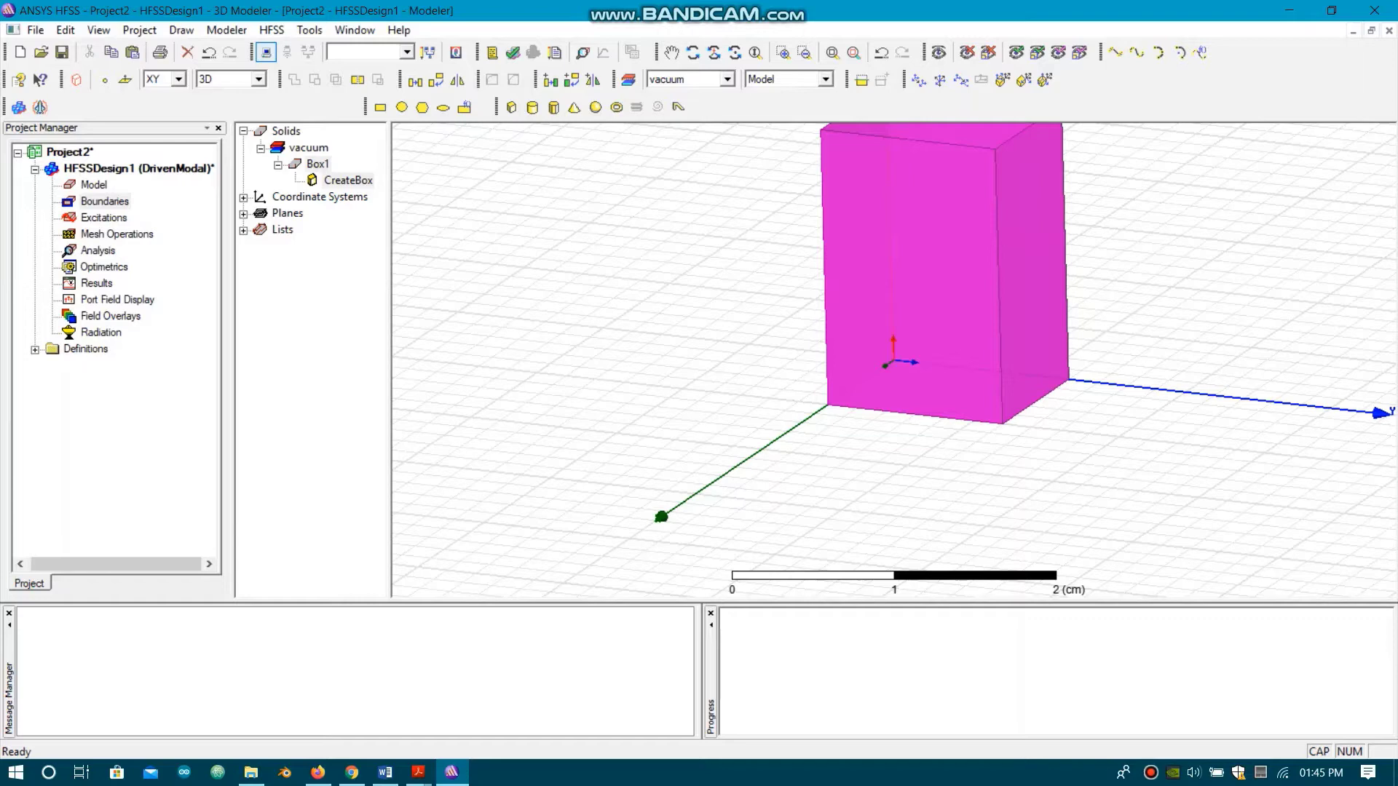
- Resize the box to 2.29 cm in X, 1.02 cm in Y and 10 cm in Z
left_click(714, 52)
left_click_drag(895, 360, 714, 280)
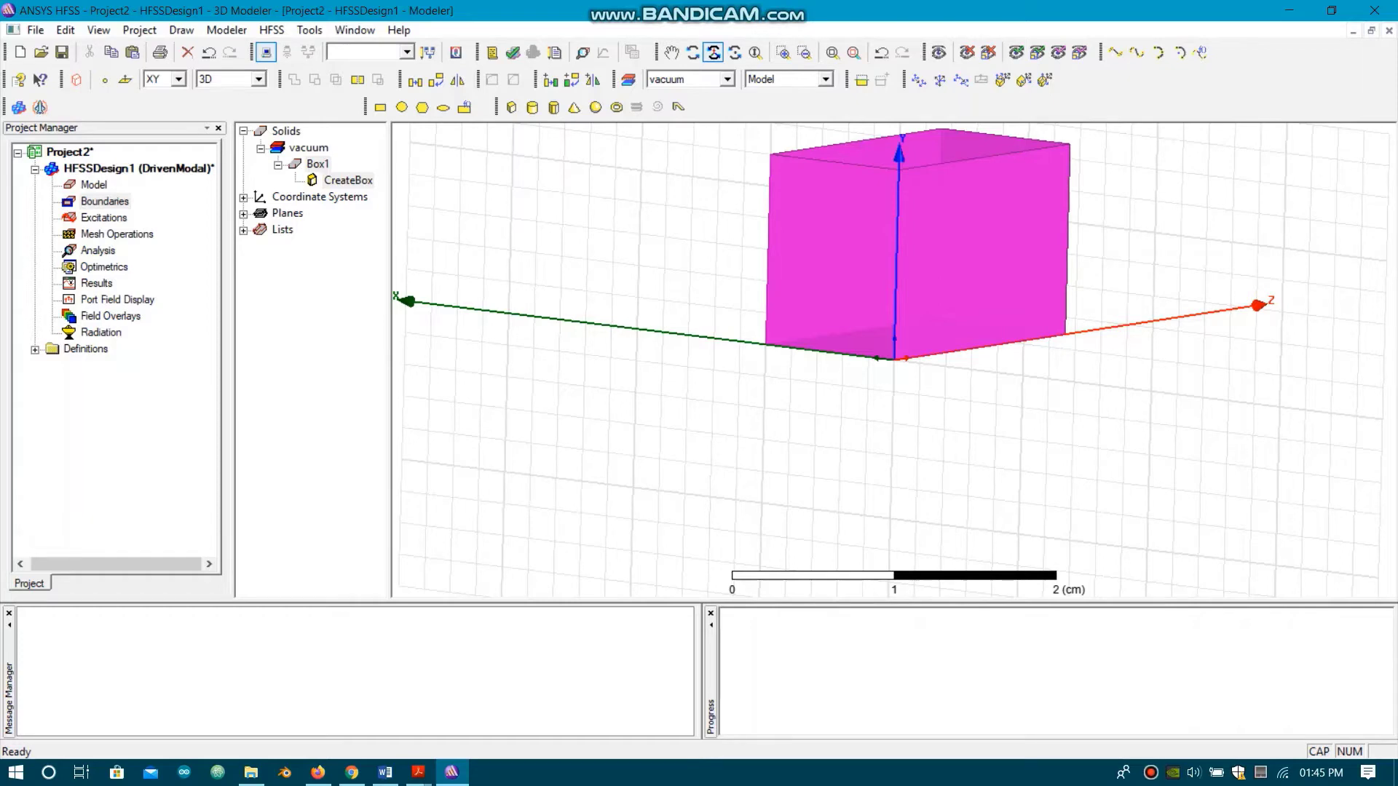
left_click_drag(894, 360, 925, 360)
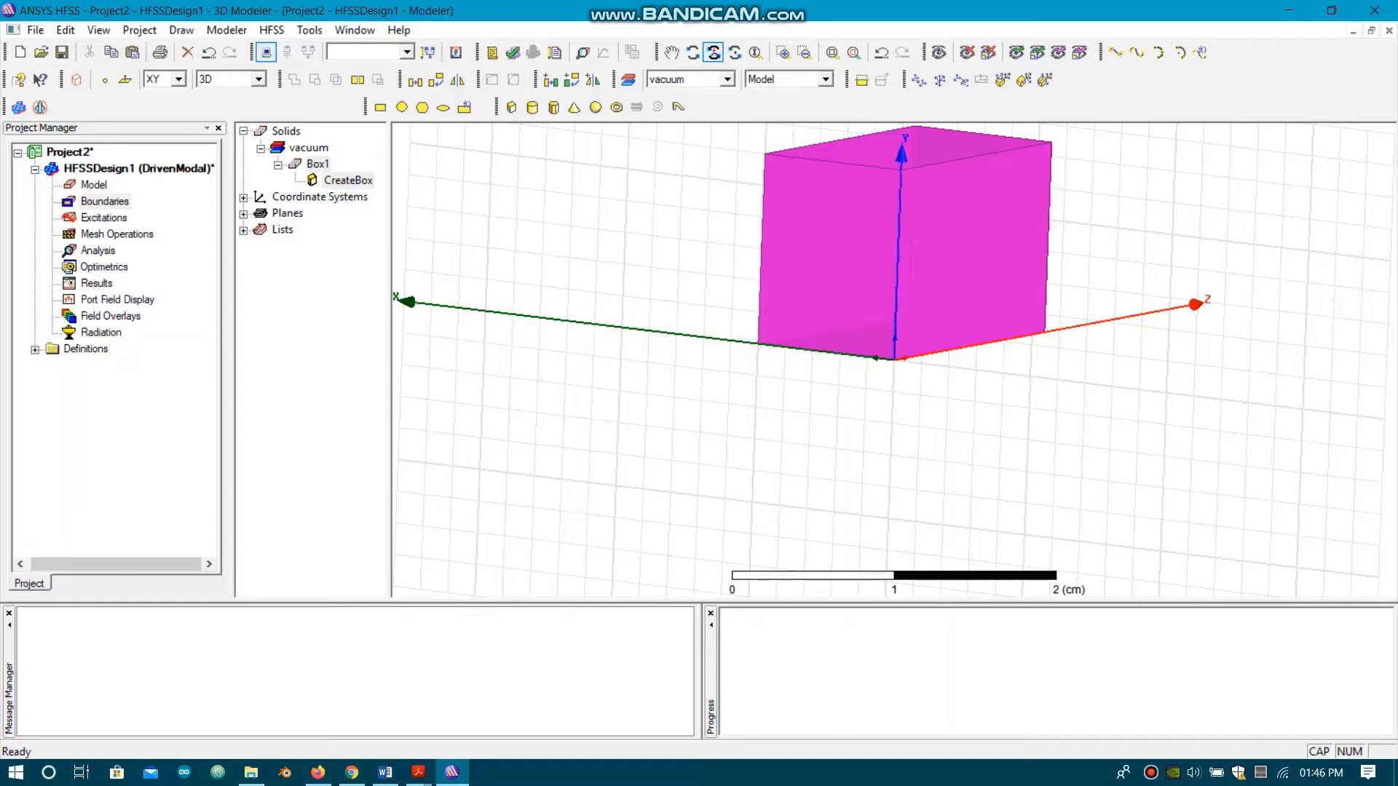
double_click(342, 180)
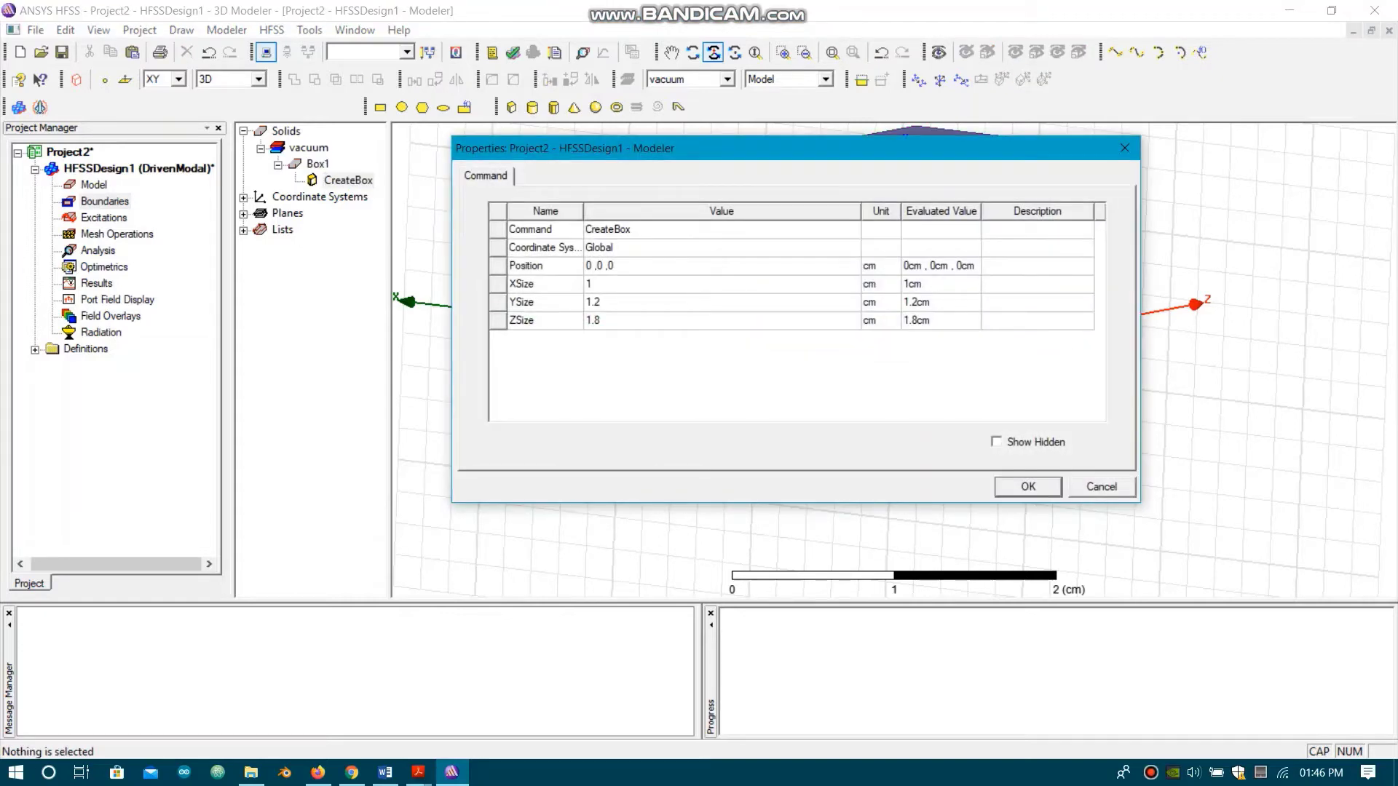
left_click(589, 284)
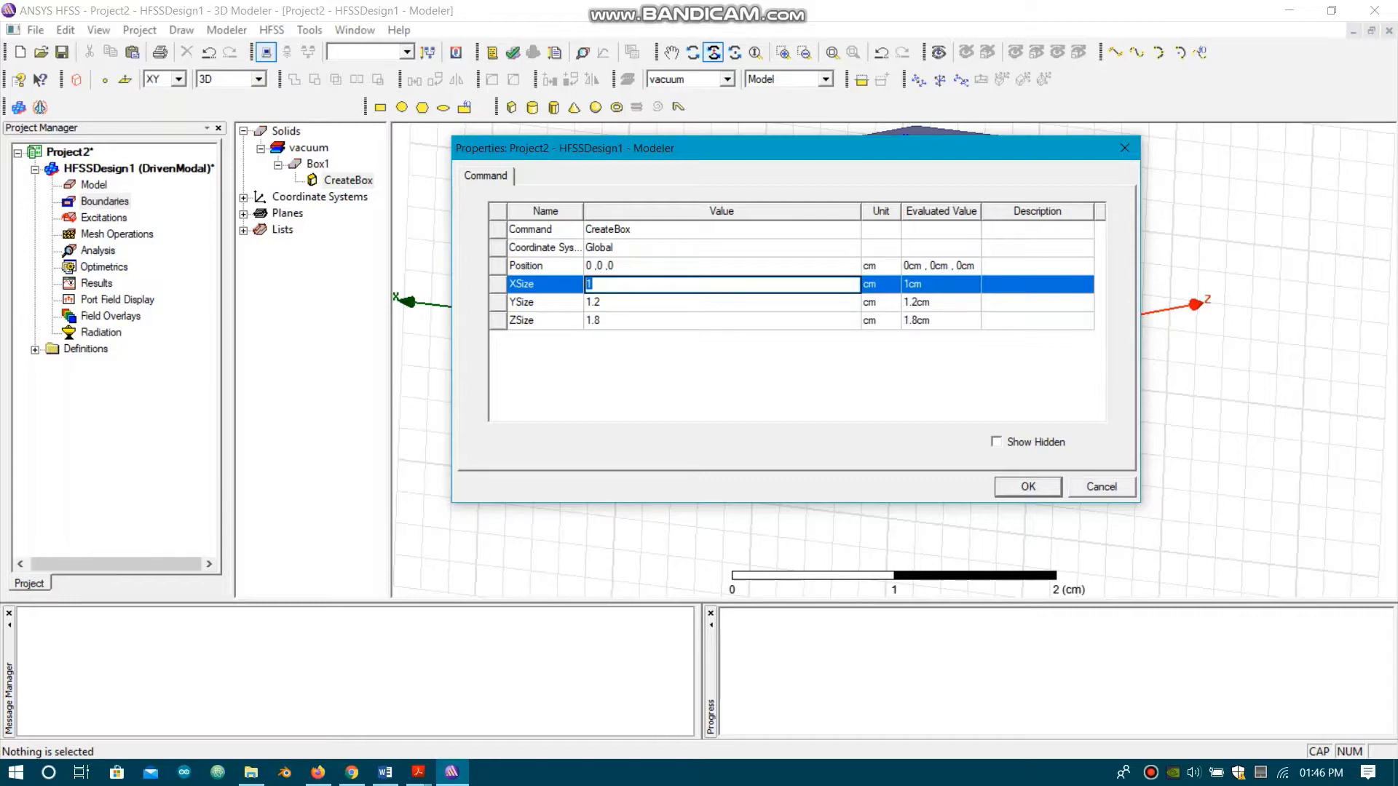
type("2.29")
left_click(594, 303)
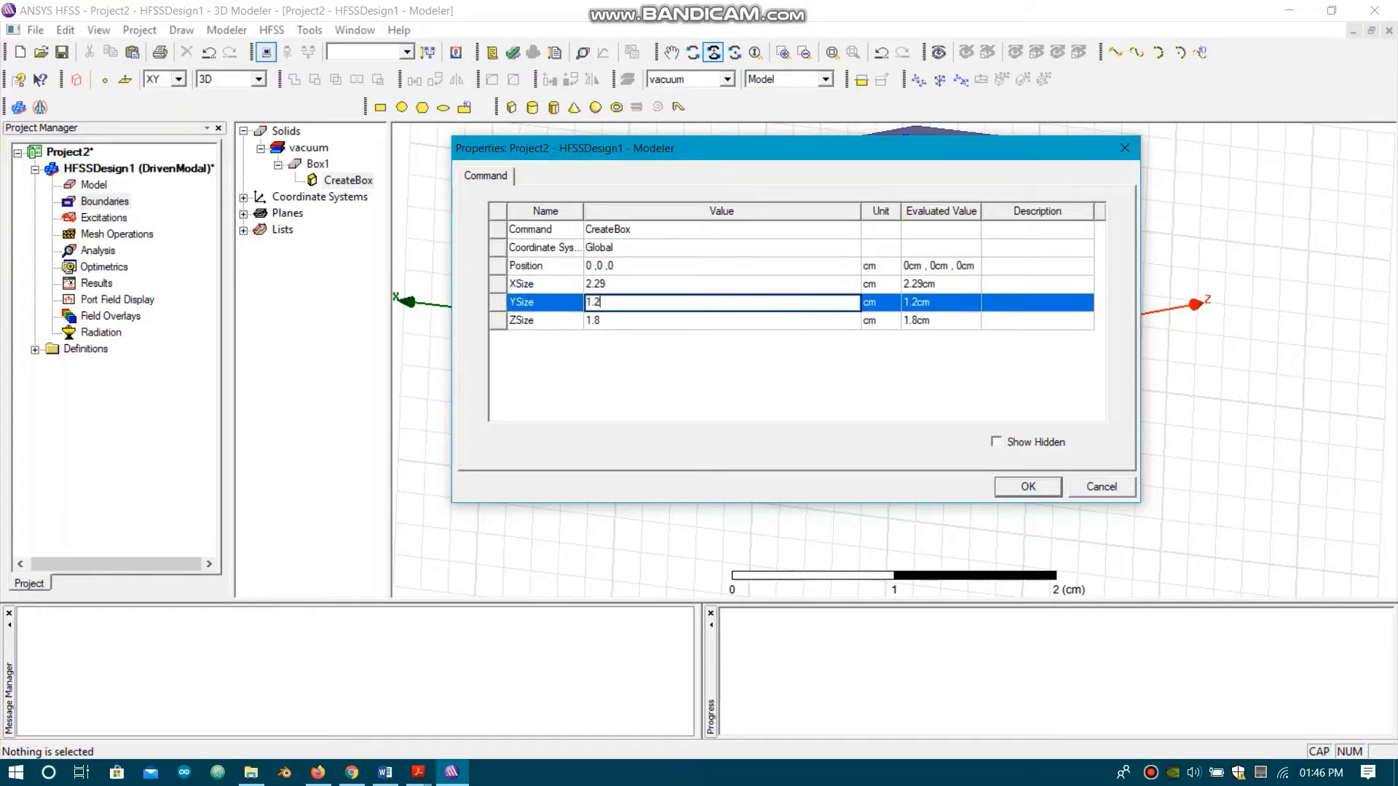
double_click(594, 302)
type("1.02")
key("Tab")
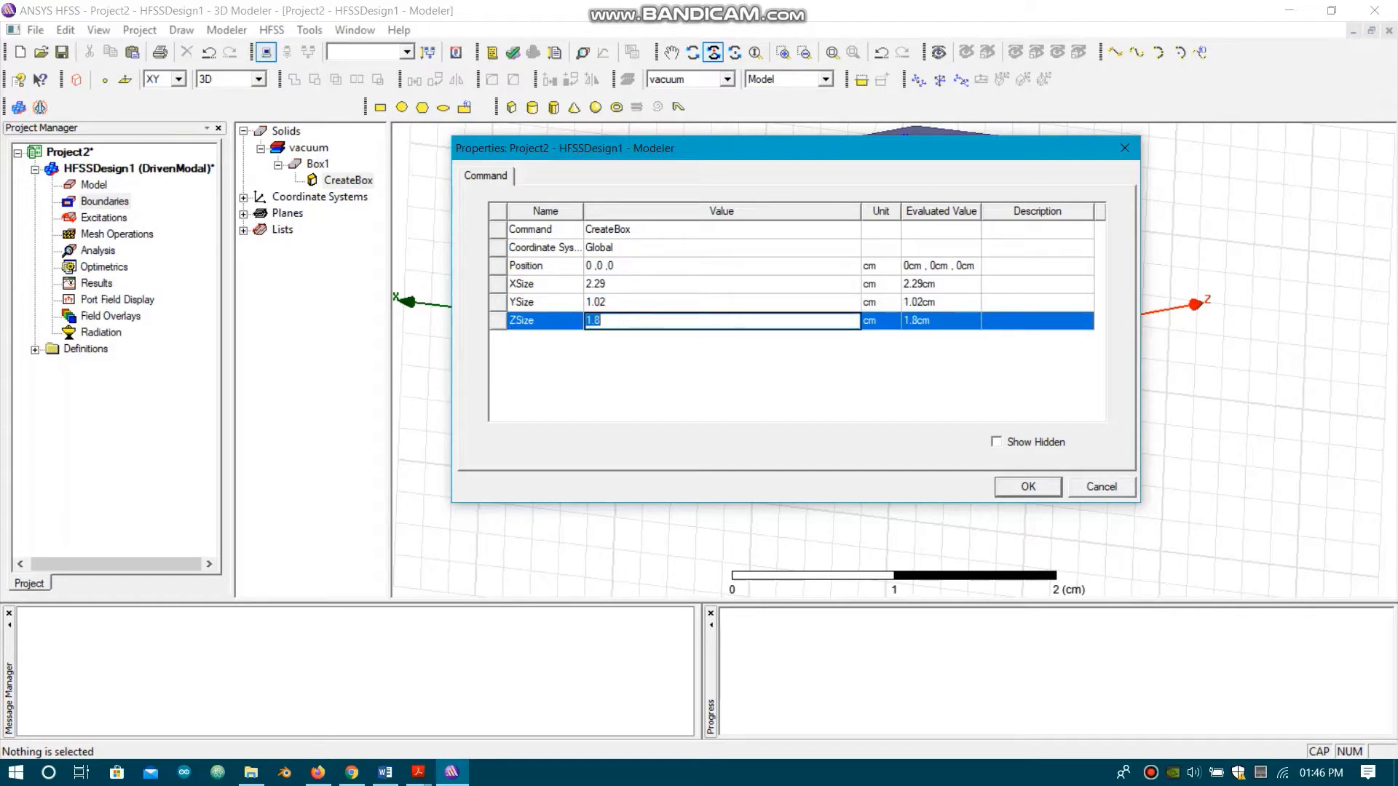
type("10")
key("Return")
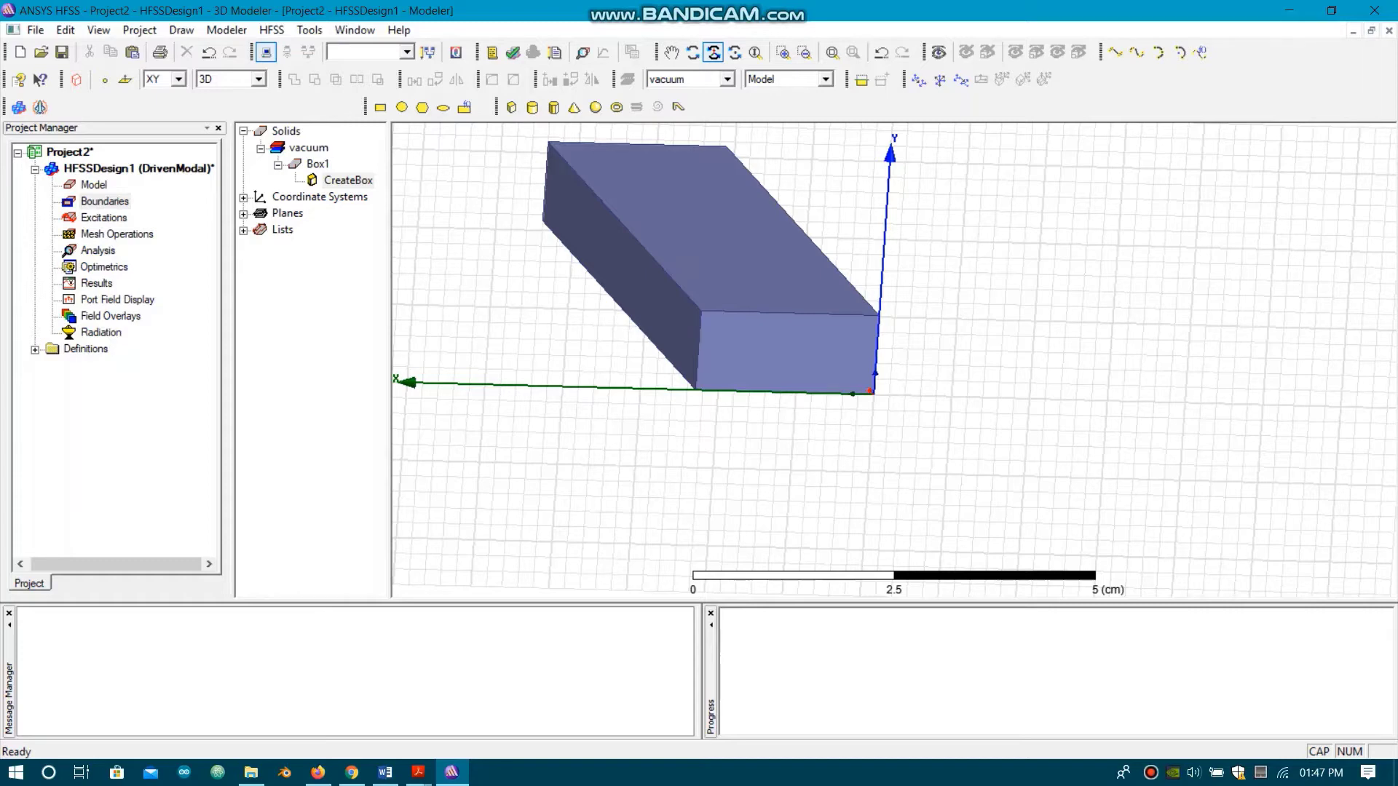
key("Escape")
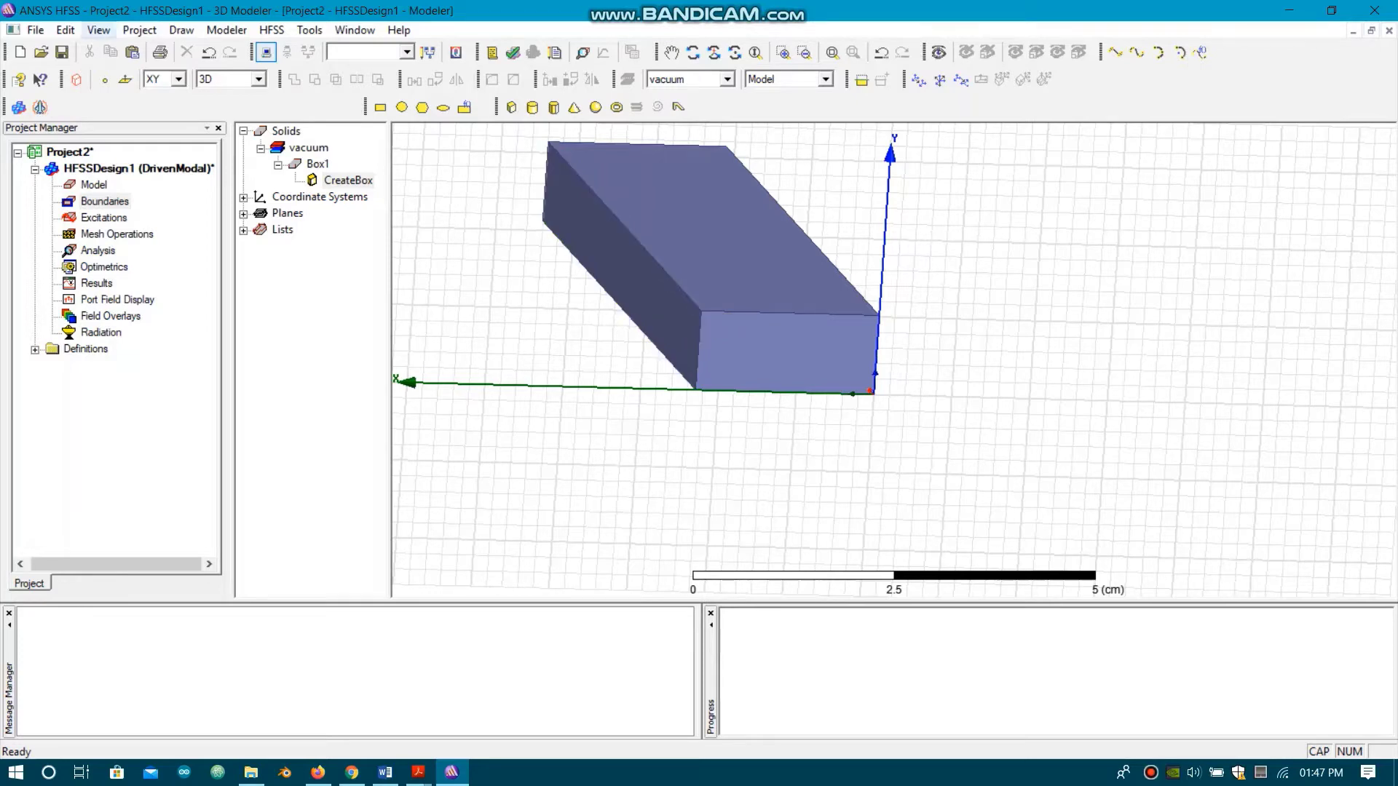
- Set the selection mode to faces and select the box's upper face and its long side face at maximum X
left_click(66, 30)
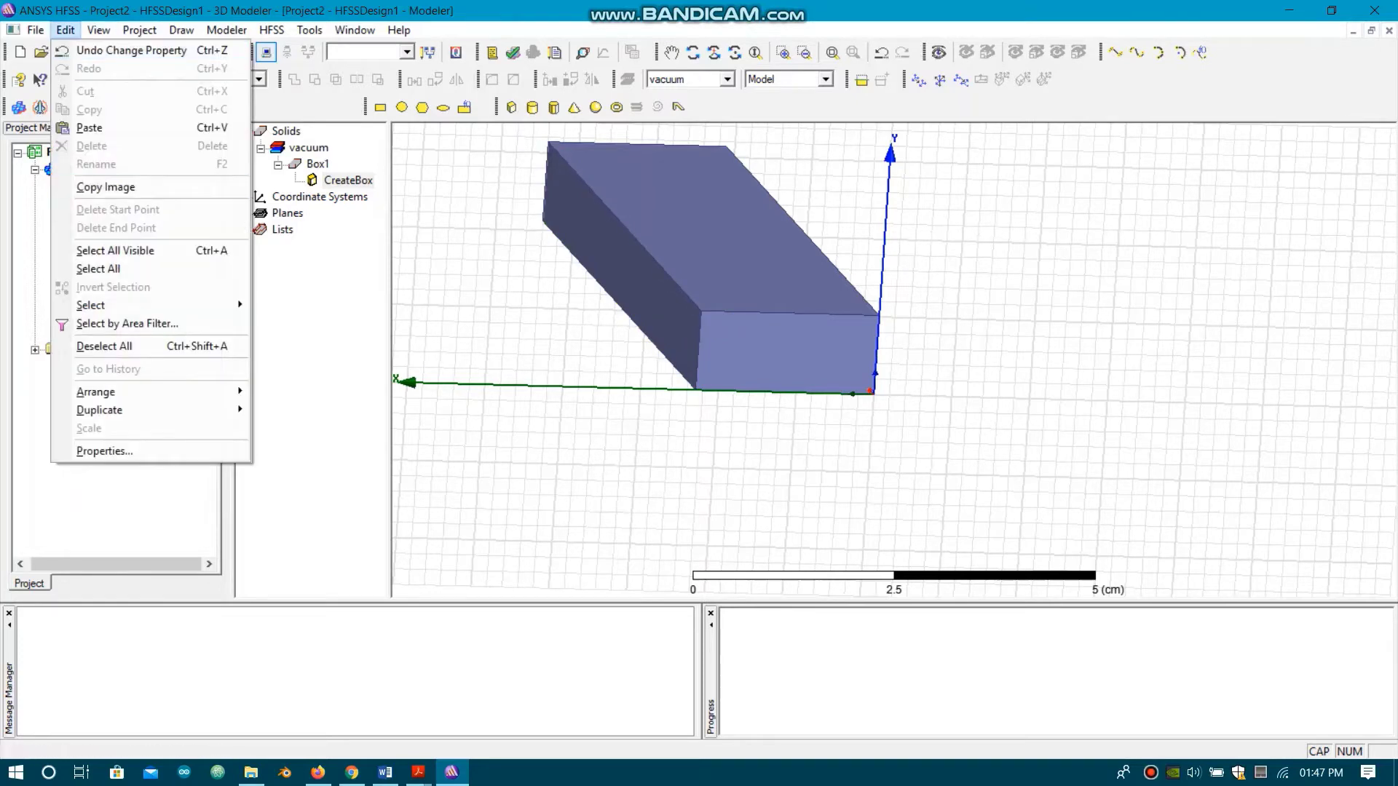
mouse_move(145, 305)
key("Down")
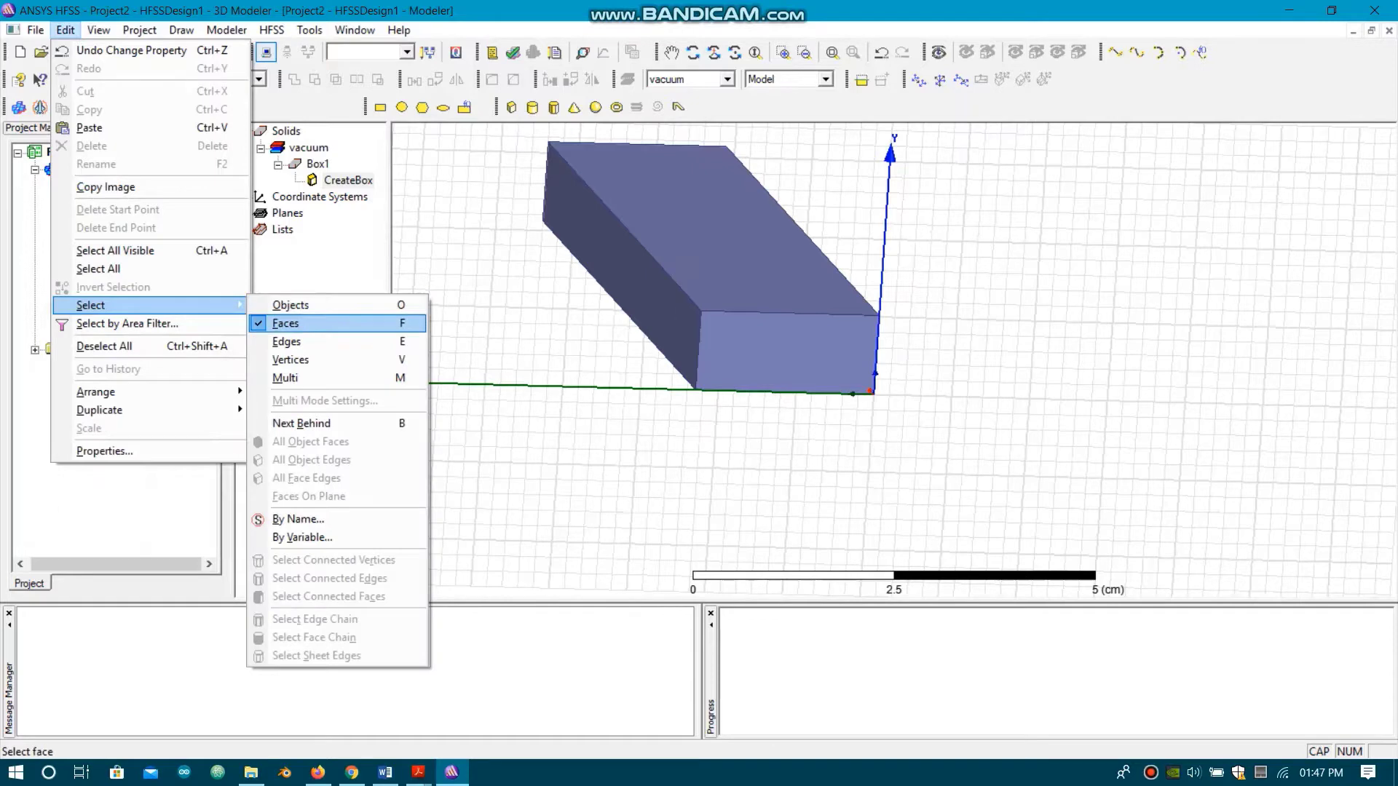
key("Return")
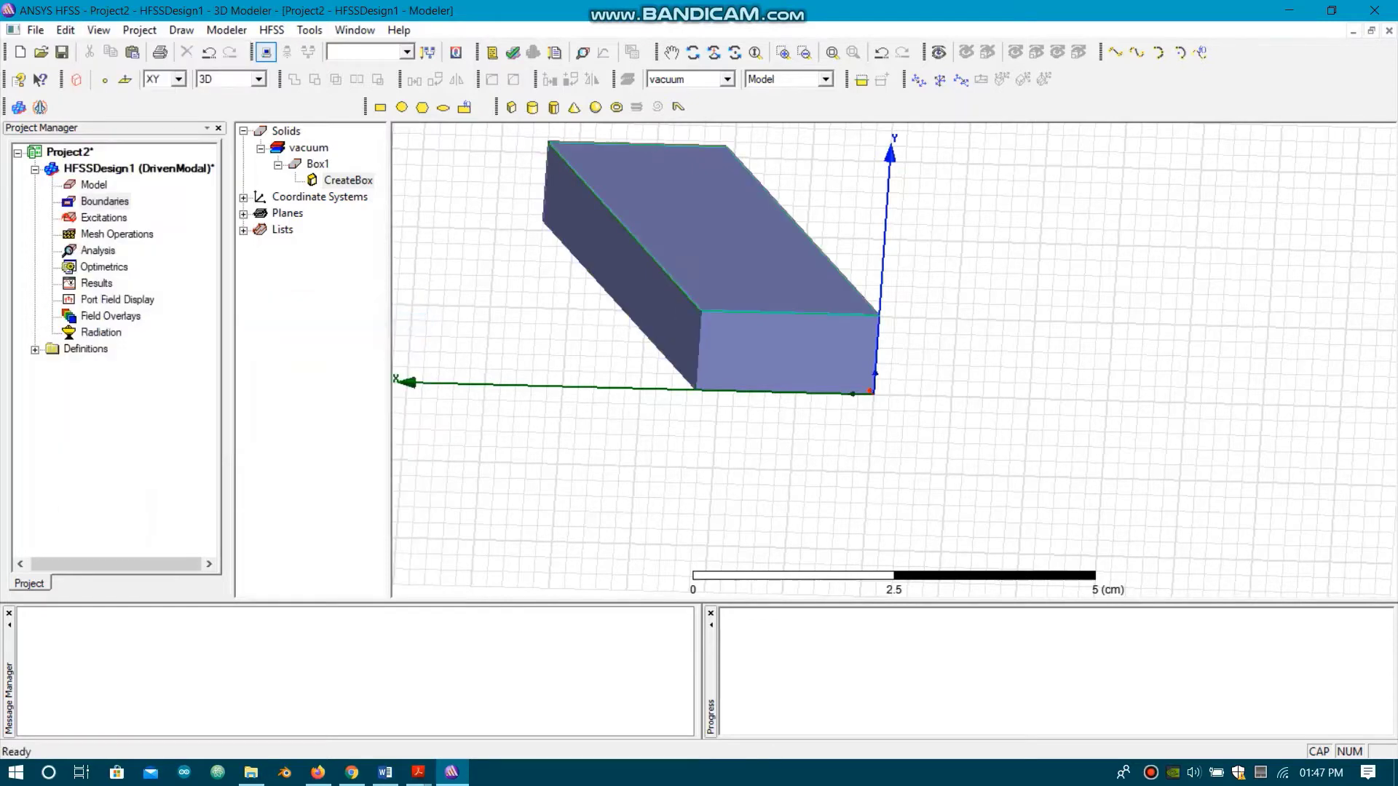
left_click(777, 288)
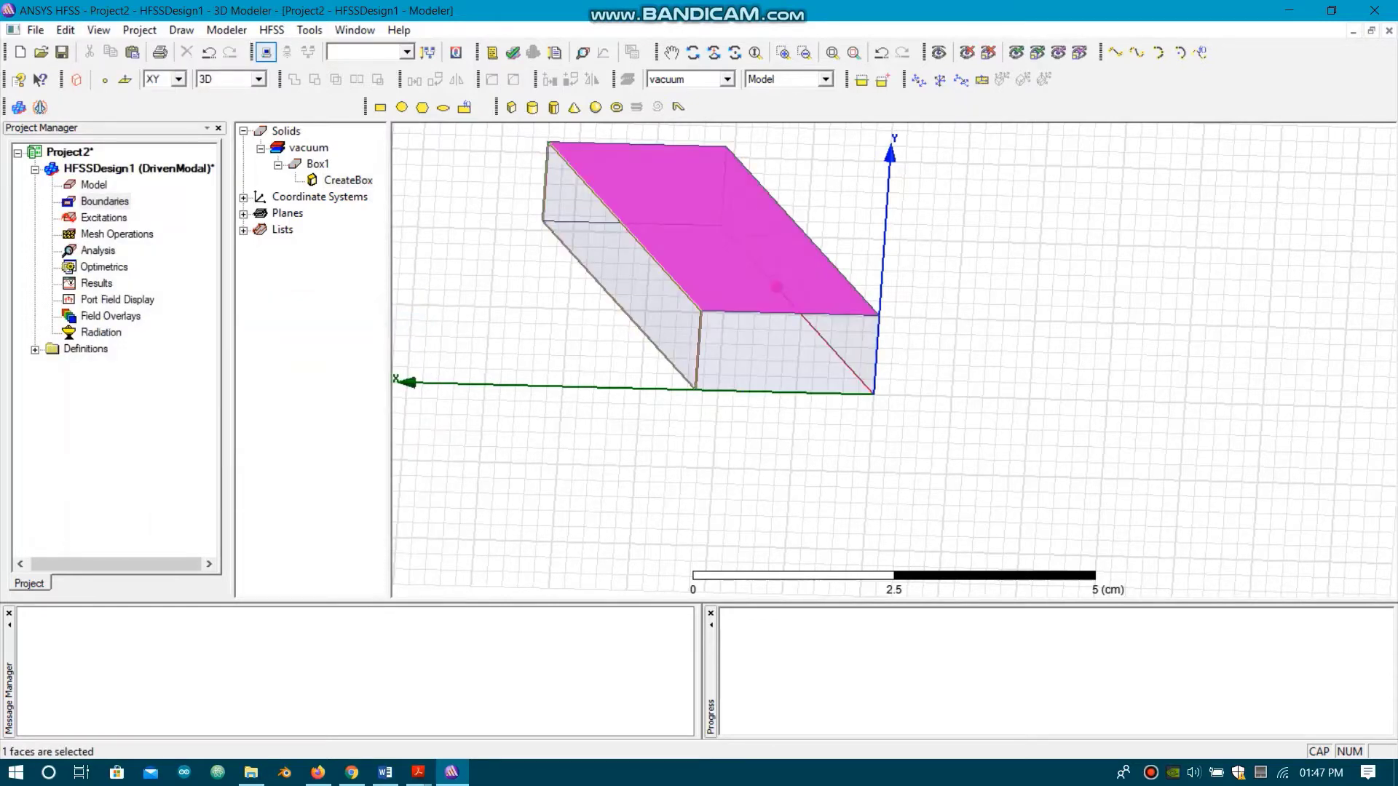
left_click(623, 269, "ctrl")
- Add the long side face at X = 0 and the bottom face to the selection, leaving both end faces unselected
left_click(713, 52)
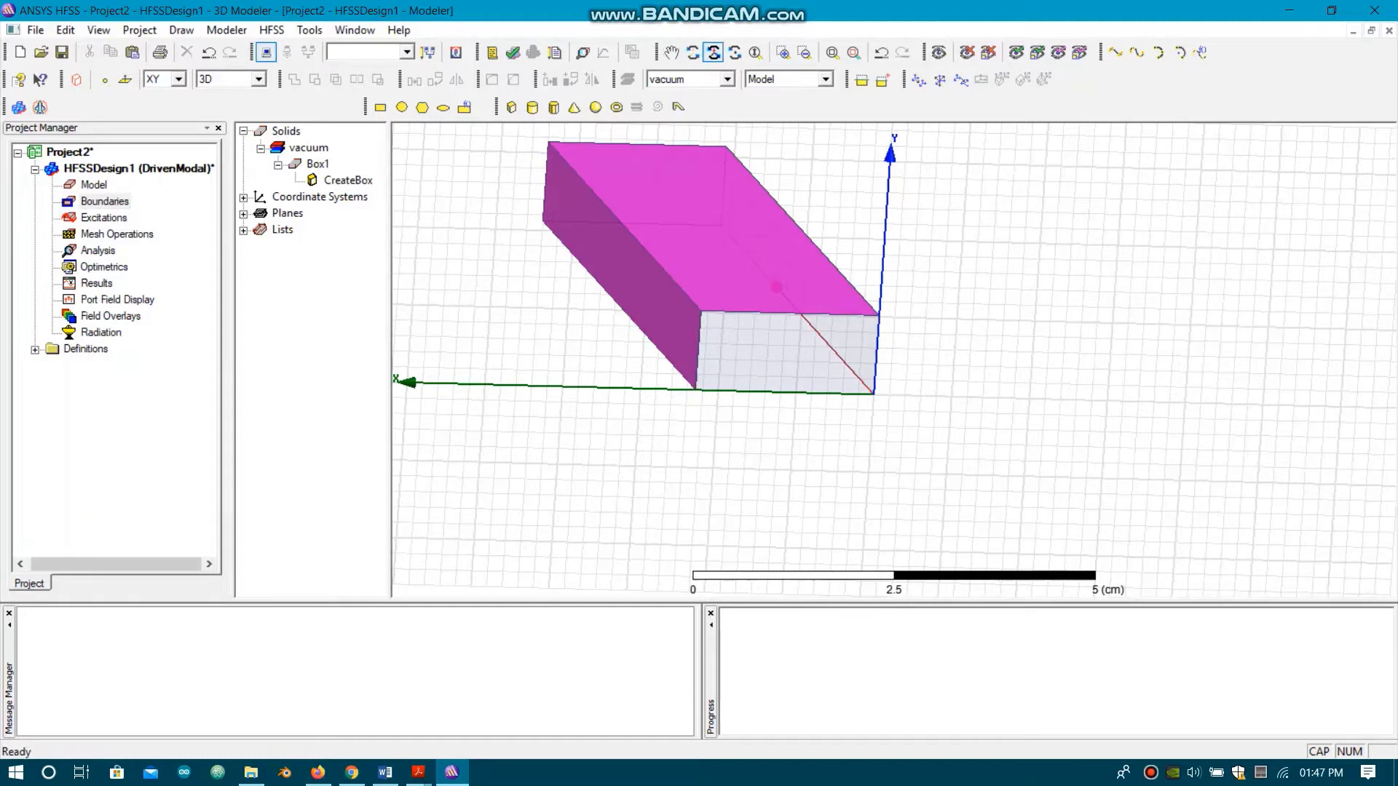
left_click_drag(874, 328, 691, 328)
key("Escape")
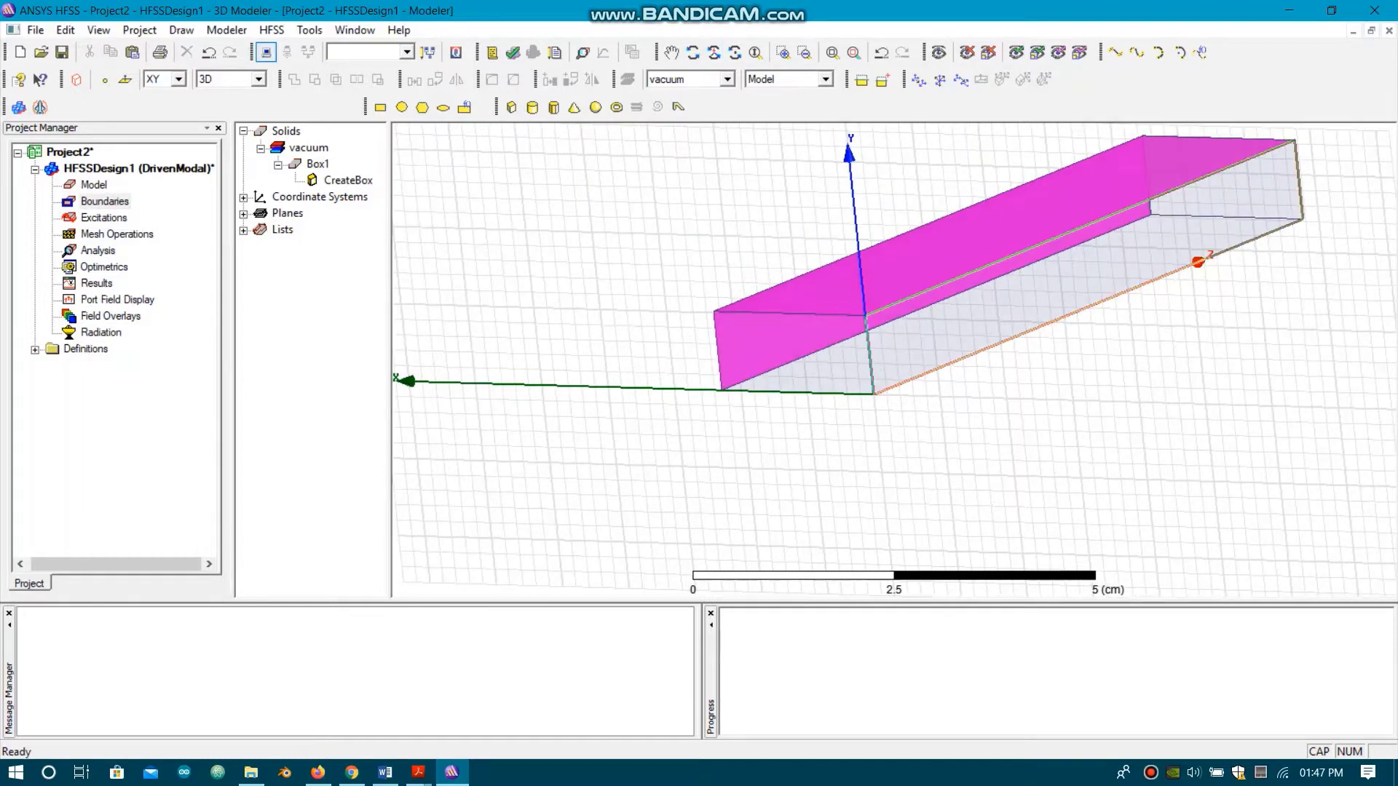
left_click(963, 349, "ctrl")
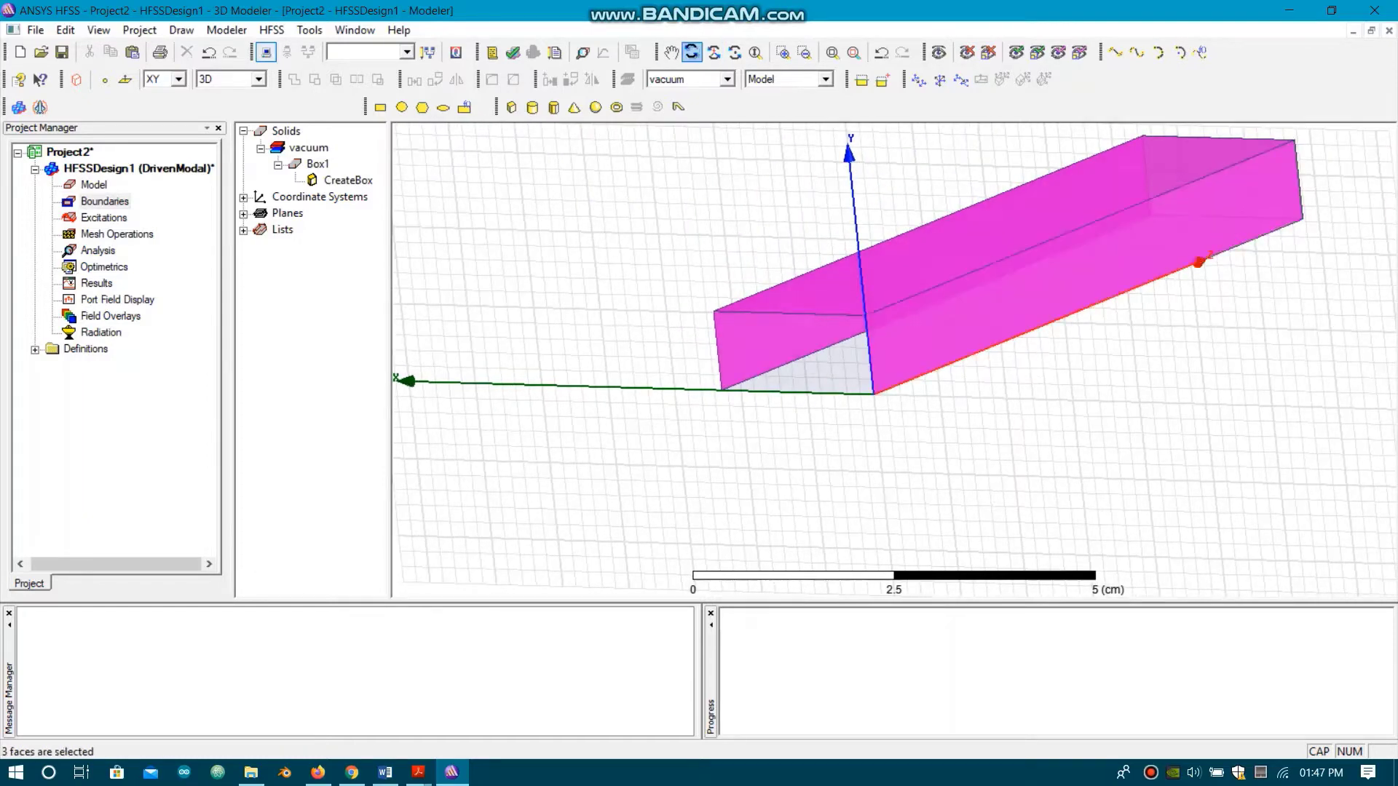
left_click(713, 51)
left_click_drag(1019, 266, 980, 407)
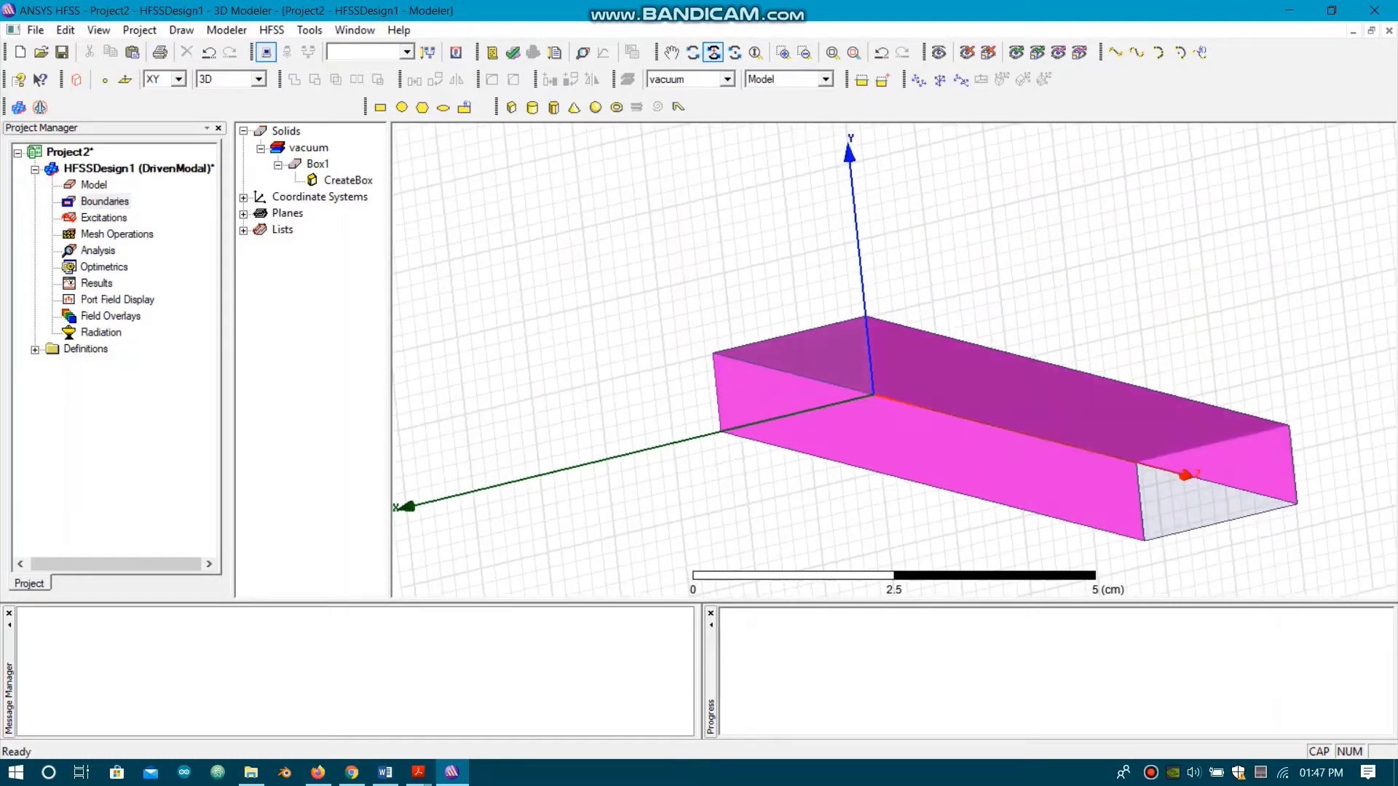
left_click(1194, 503, "ctrl")
left_click_drag(1194, 503, 1282, 546, "alt")
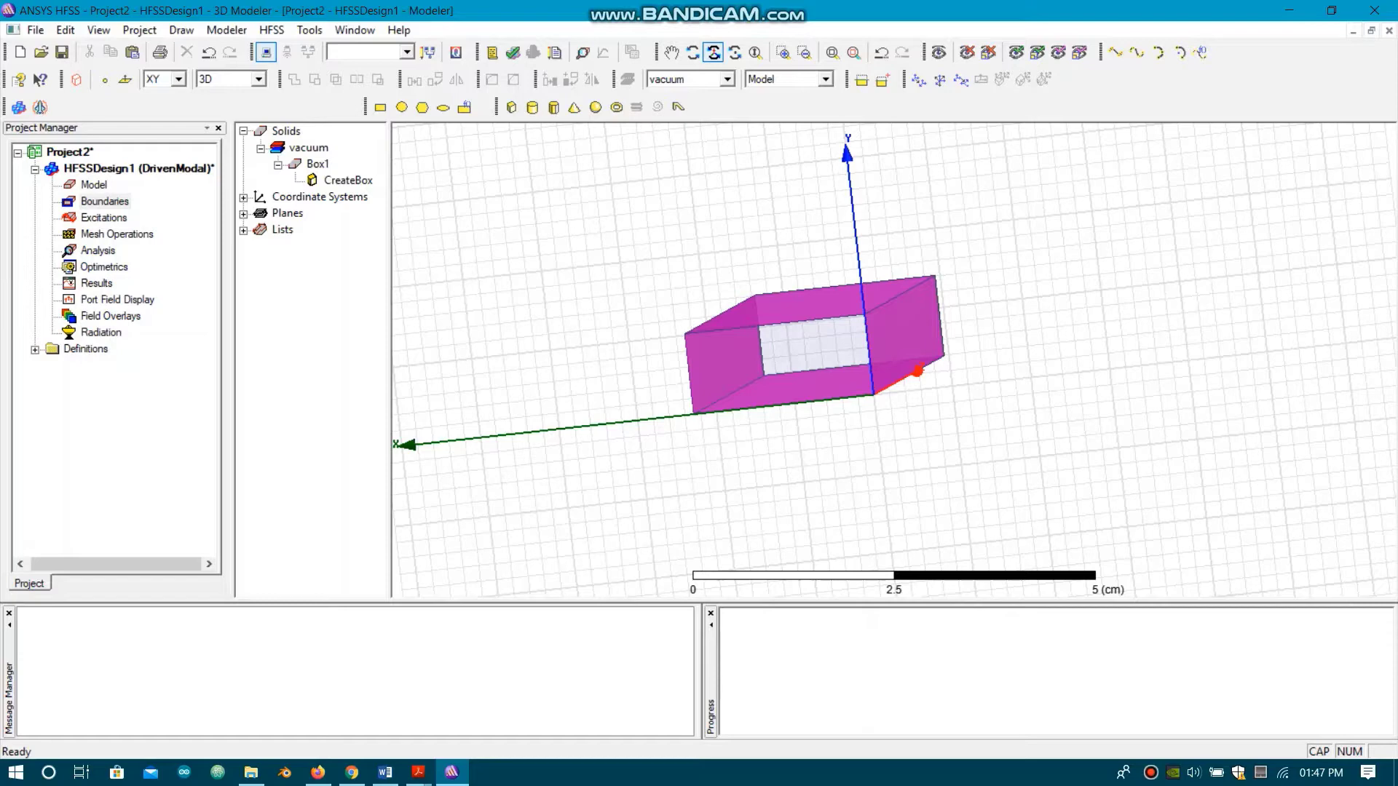
- Assign a Perfect E boundary with the default settings to the four selected long faces
right_click(917, 371)
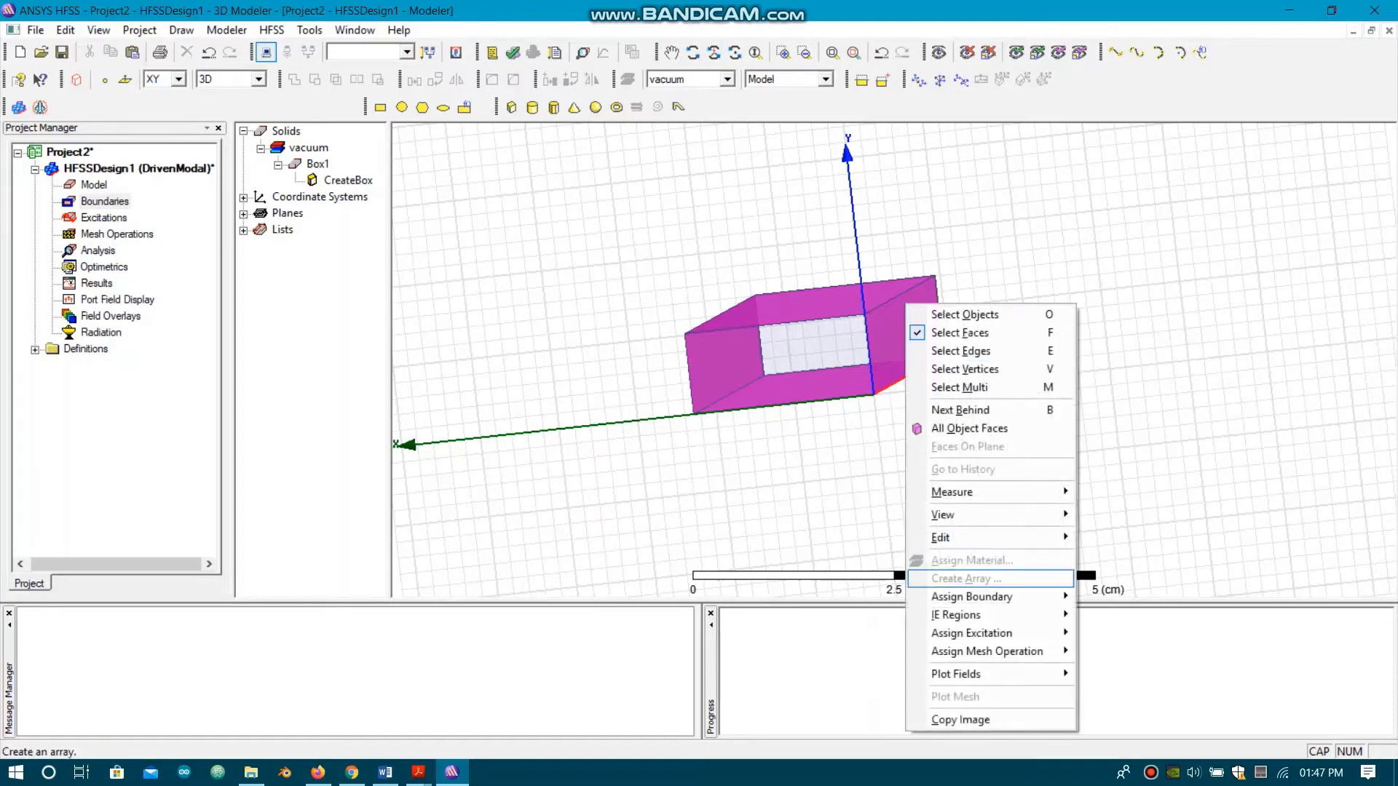
mouse_move(973, 596)
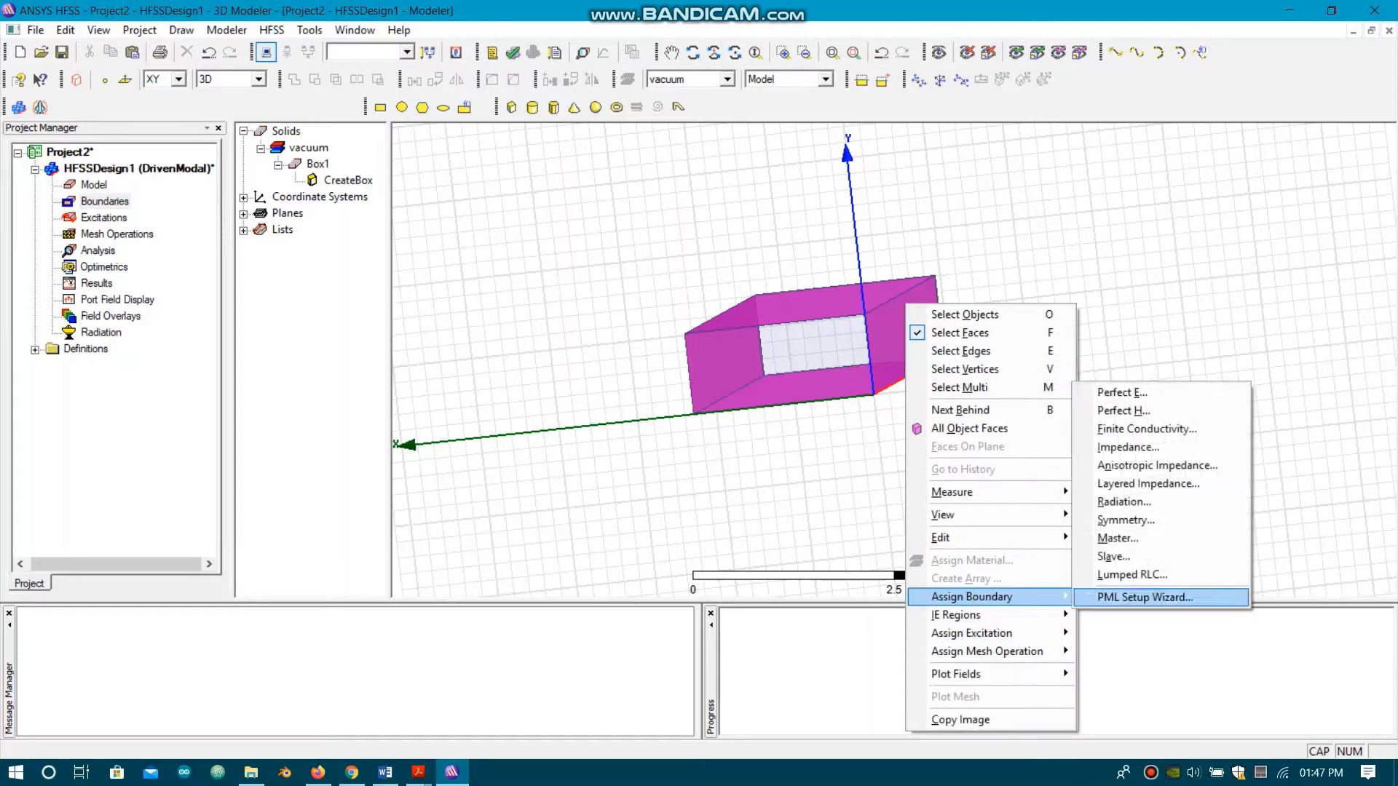
left_click(1123, 393)
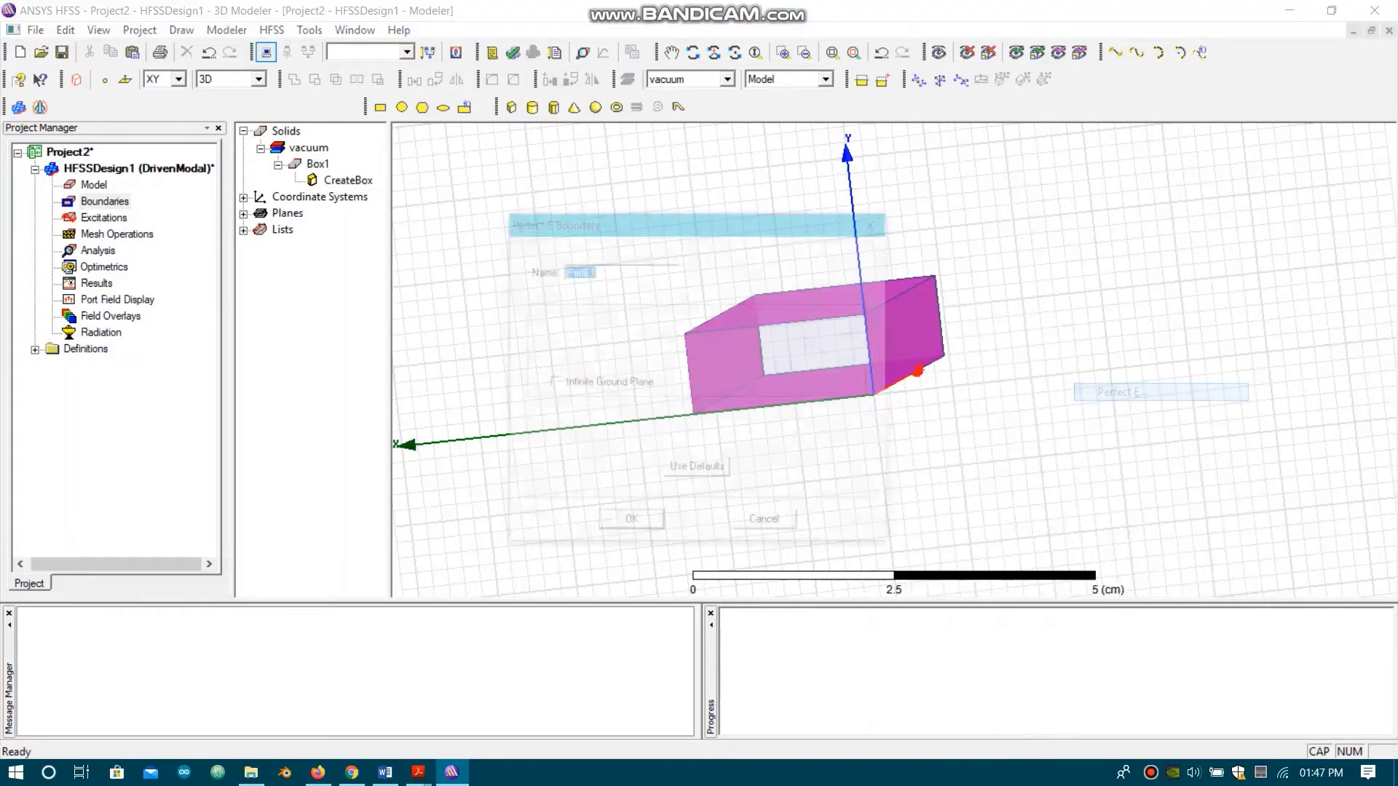
key("Return")
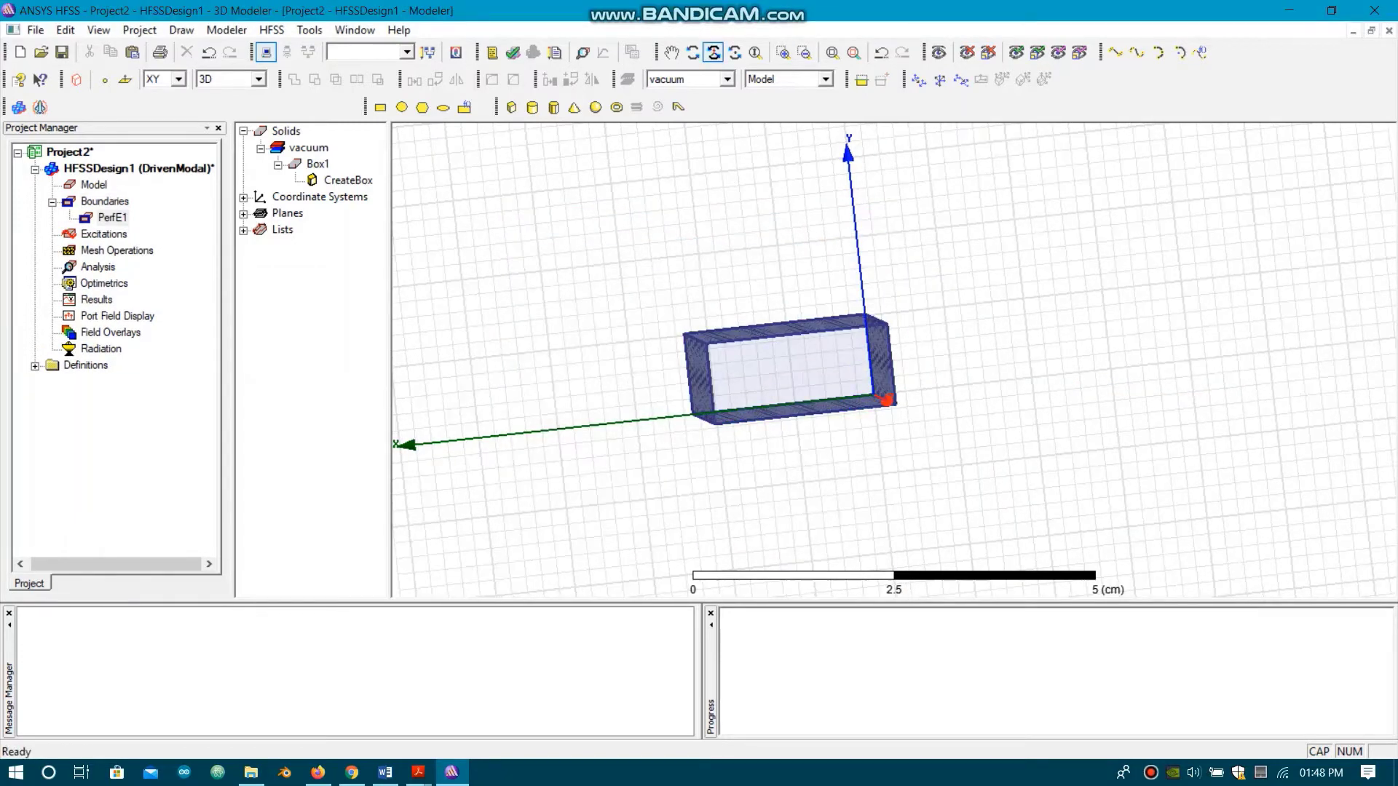
- Rename the box as er16
left_click_drag(802, 342, 801, 399)
left_click_drag(998, 244, 998, 251, "alt")
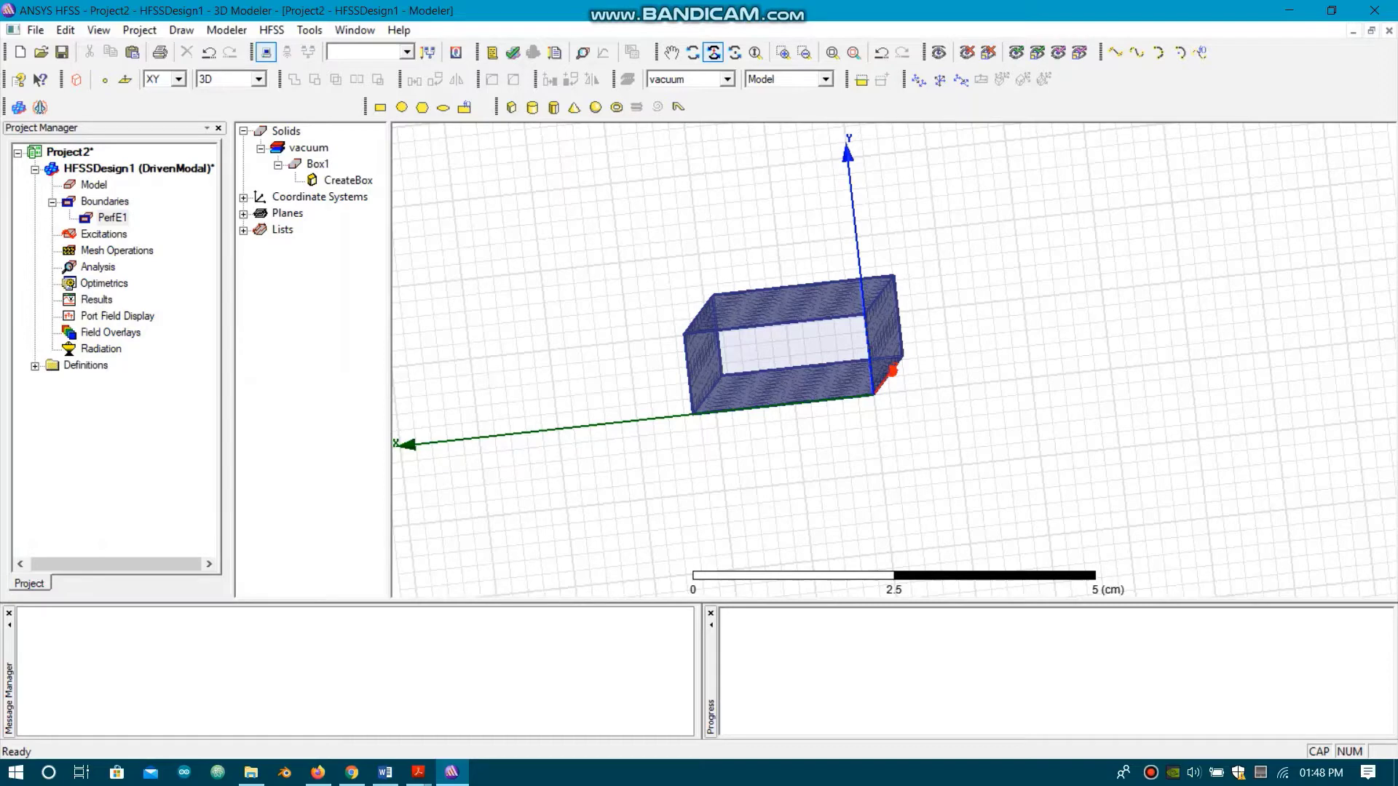
left_click_drag(998, 252, 997, 280)
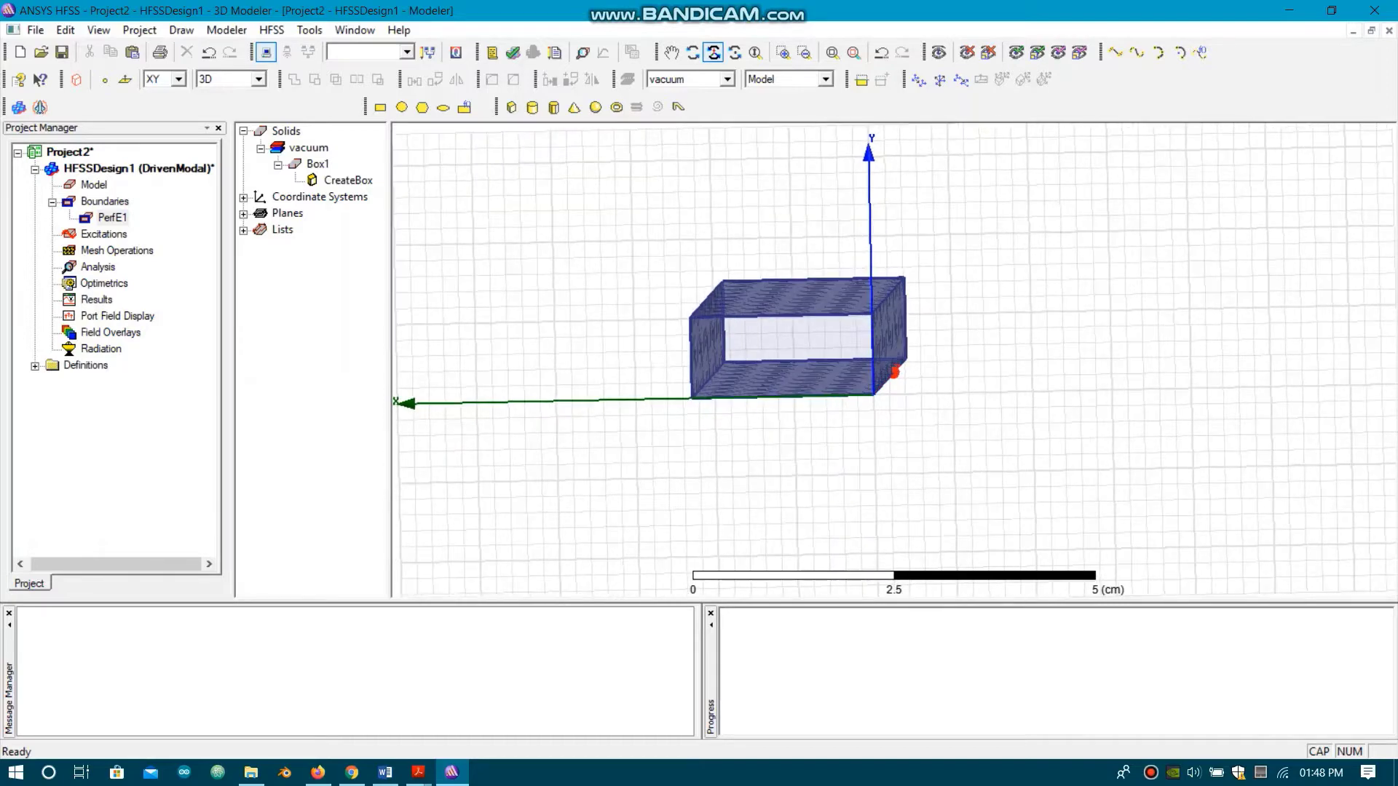
double_click(318, 164)
left_click(605, 230)
double_click(604, 229)
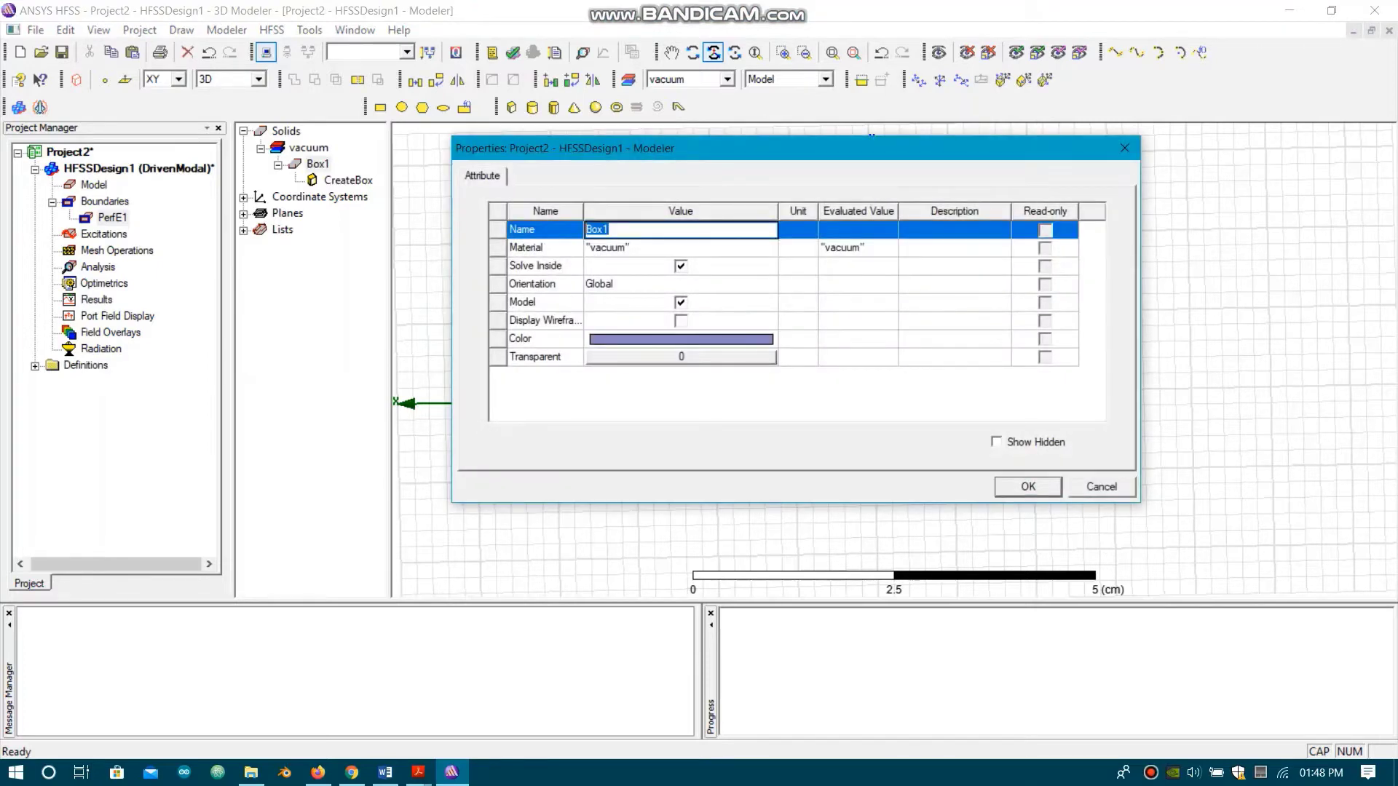
type("er16")
left_click(858, 303)
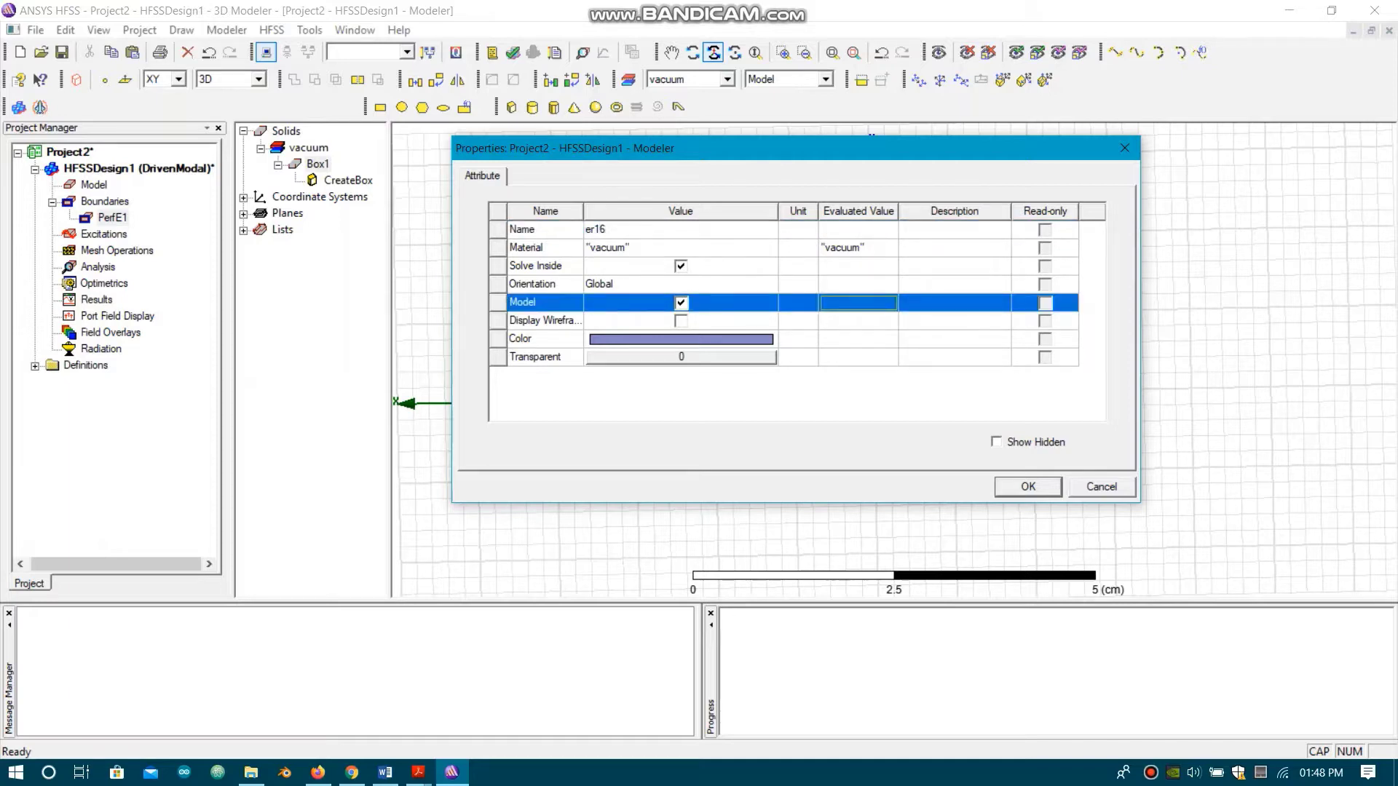
- Change the box's colour to light blue and set its transparency to about 0.43
left_click(680, 338)
left_click(888, 222)
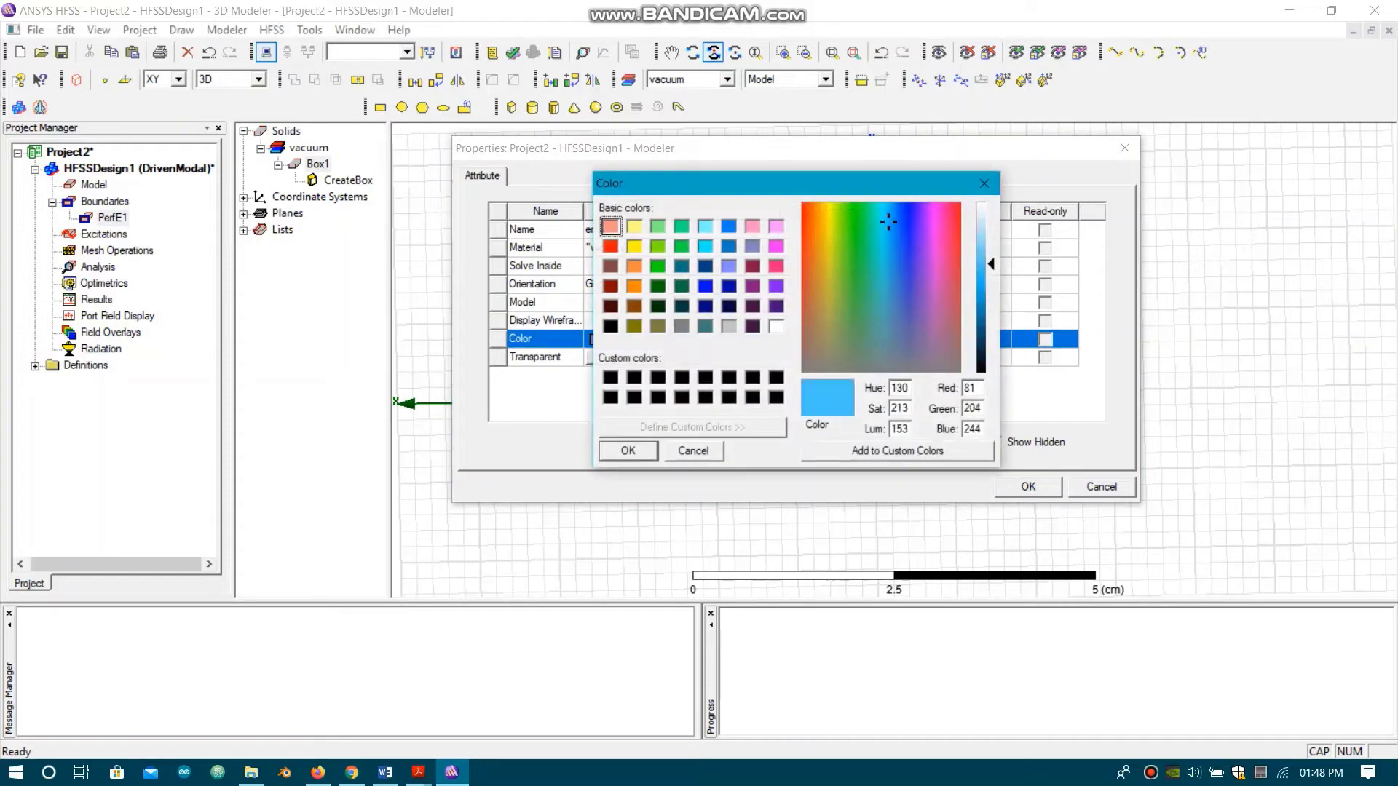
key("Return")
left_click(680, 357)
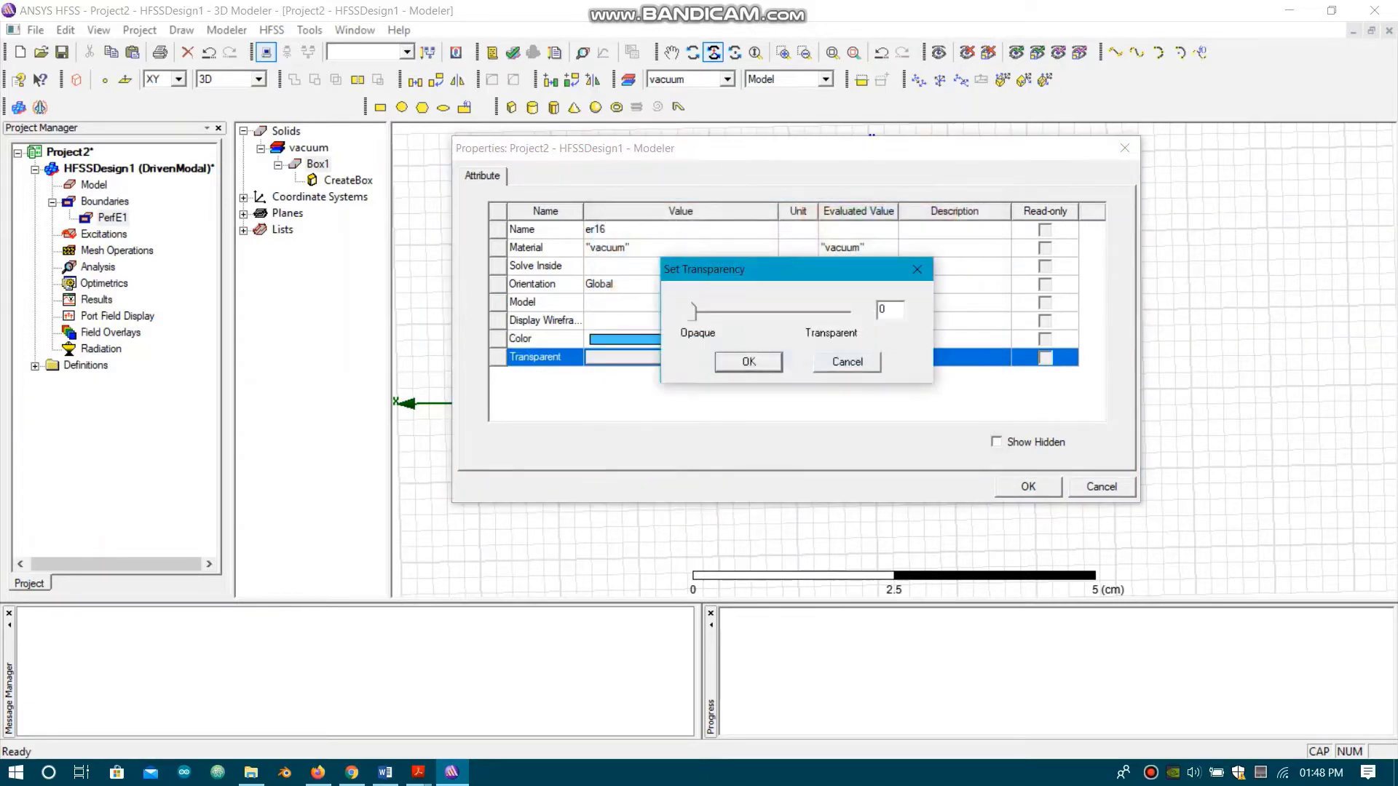
left_click_drag(694, 313, 760, 313)
key("Return")
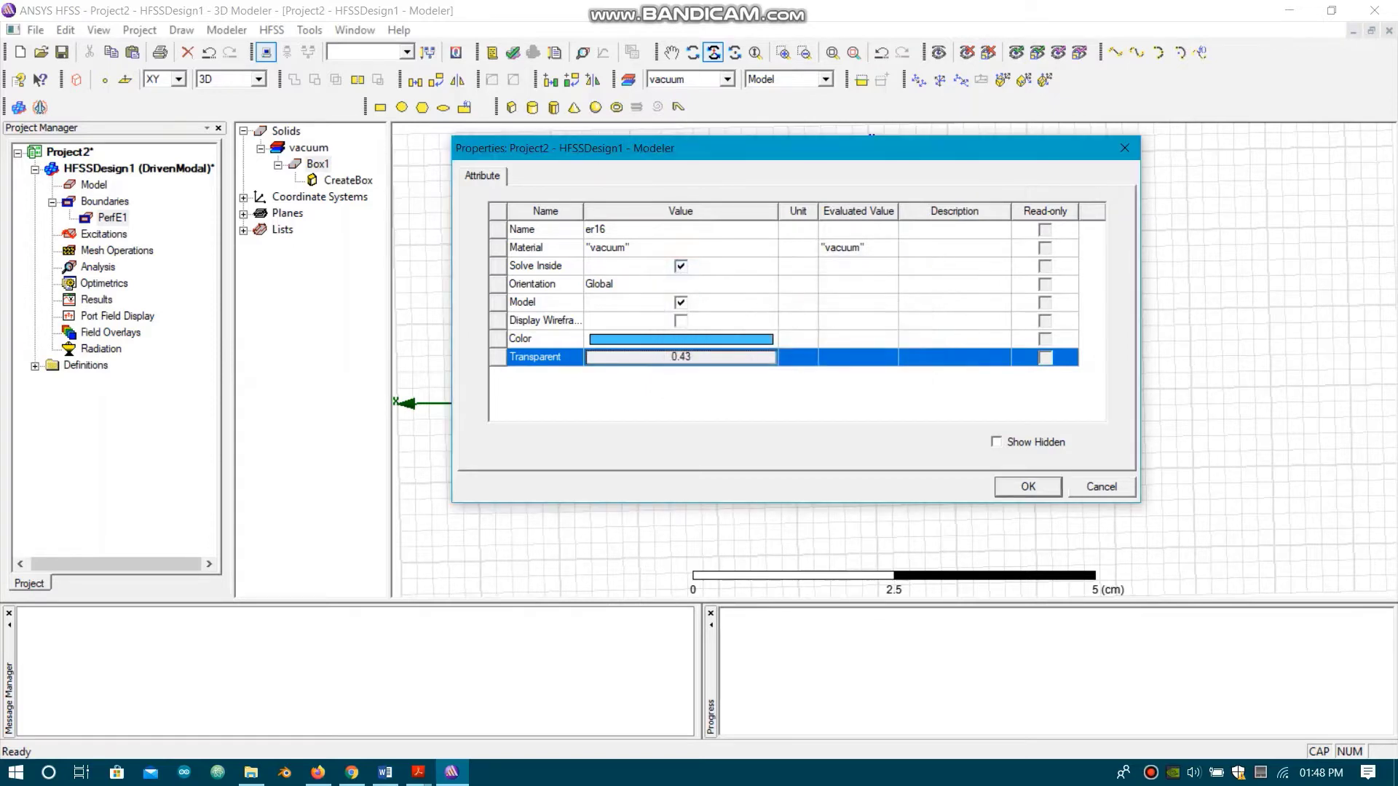
- Apply the name, colour and transparency changes to the box and clear the selection
key("Return")
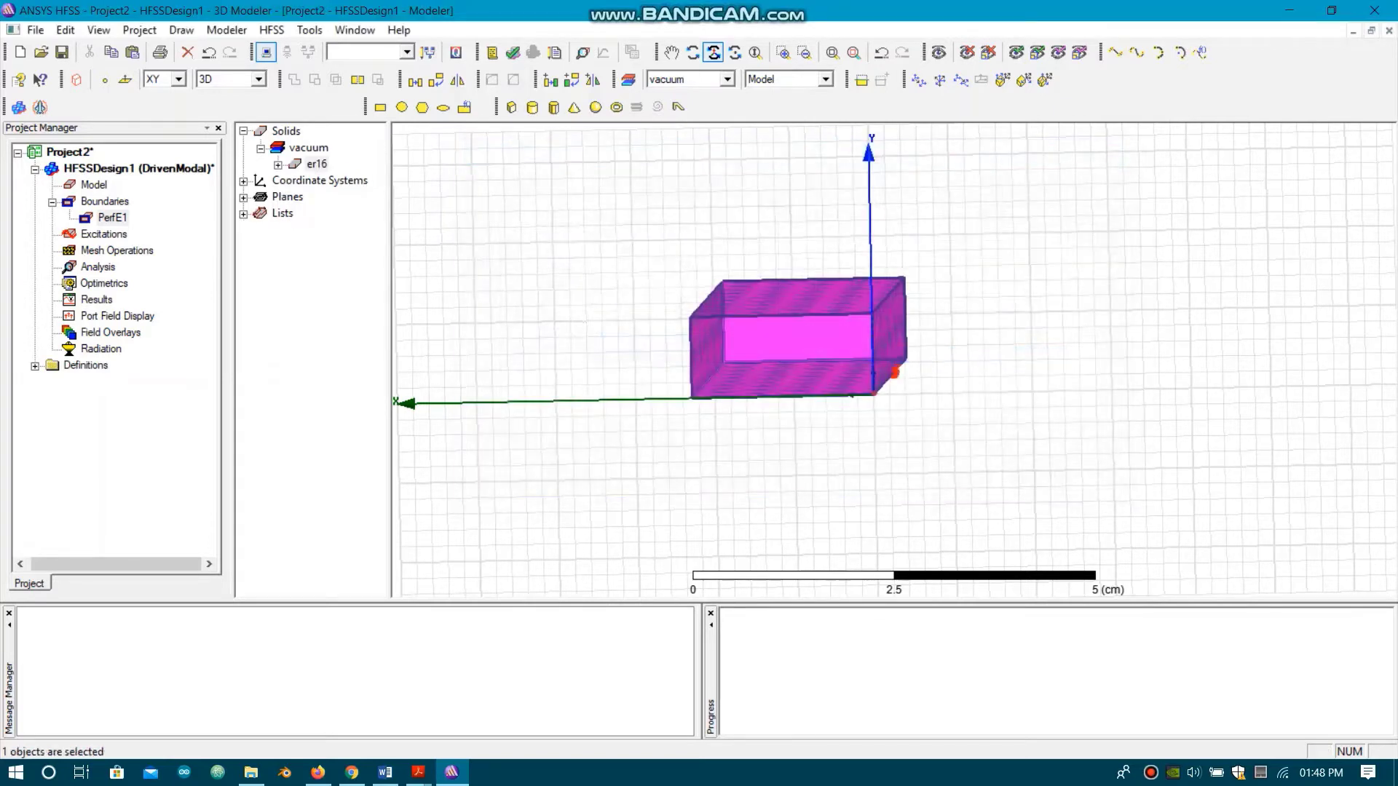
key("Escape")
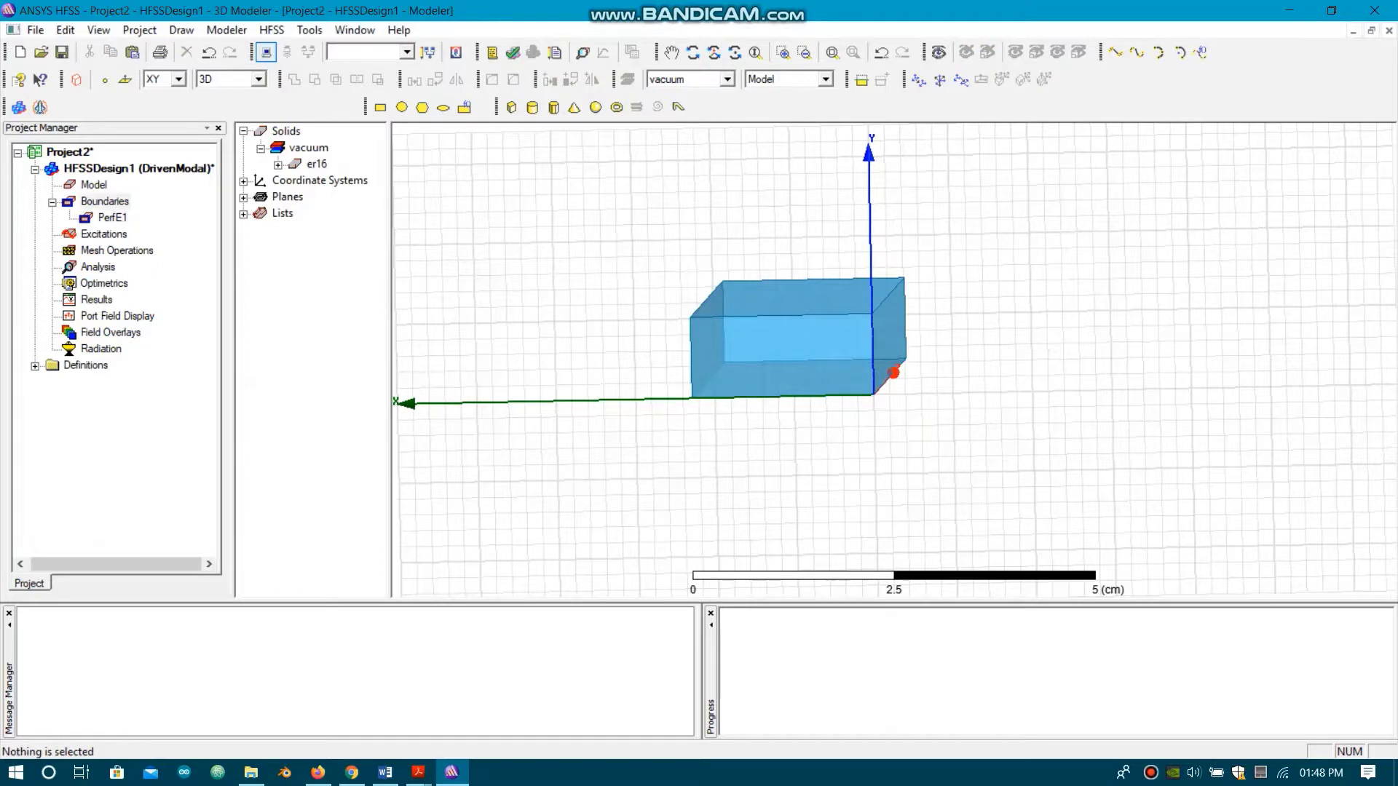
- Assign a wave port named 1 with 5 modes to the end face at Z = 0 and list its modes under Port Field Display
left_click(714, 52)
left_click_drag(801, 335, 758, 349)
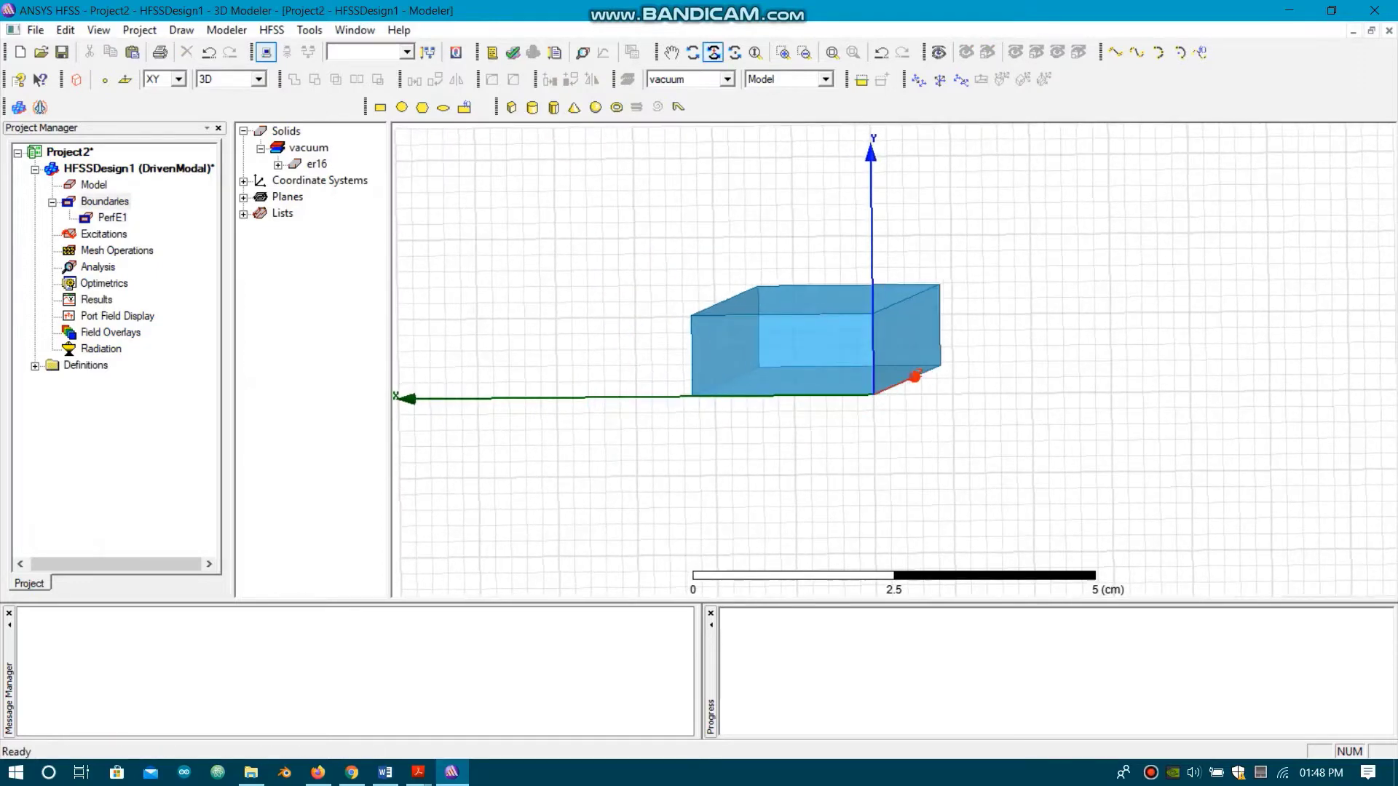
key("Escape")
left_click(758, 375)
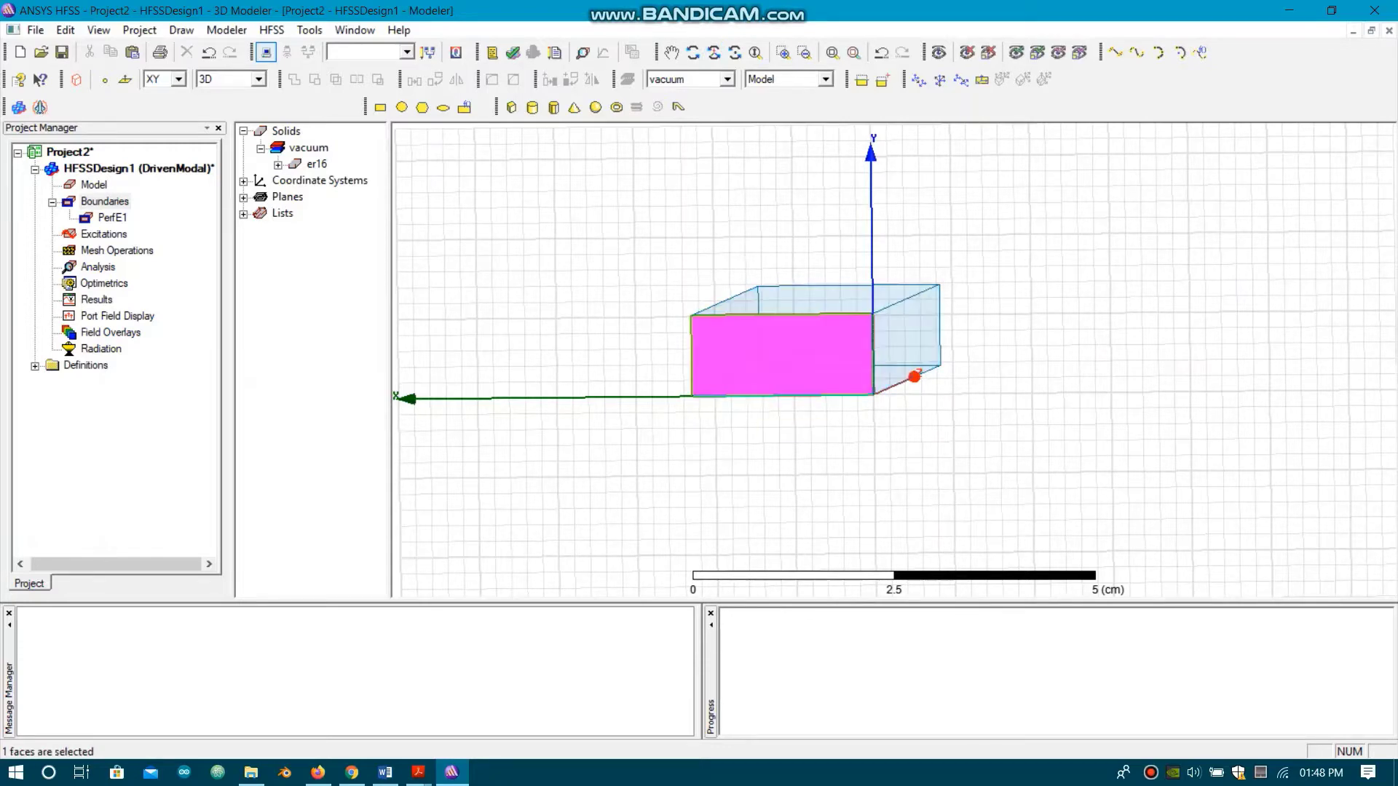
right_click(782, 364)
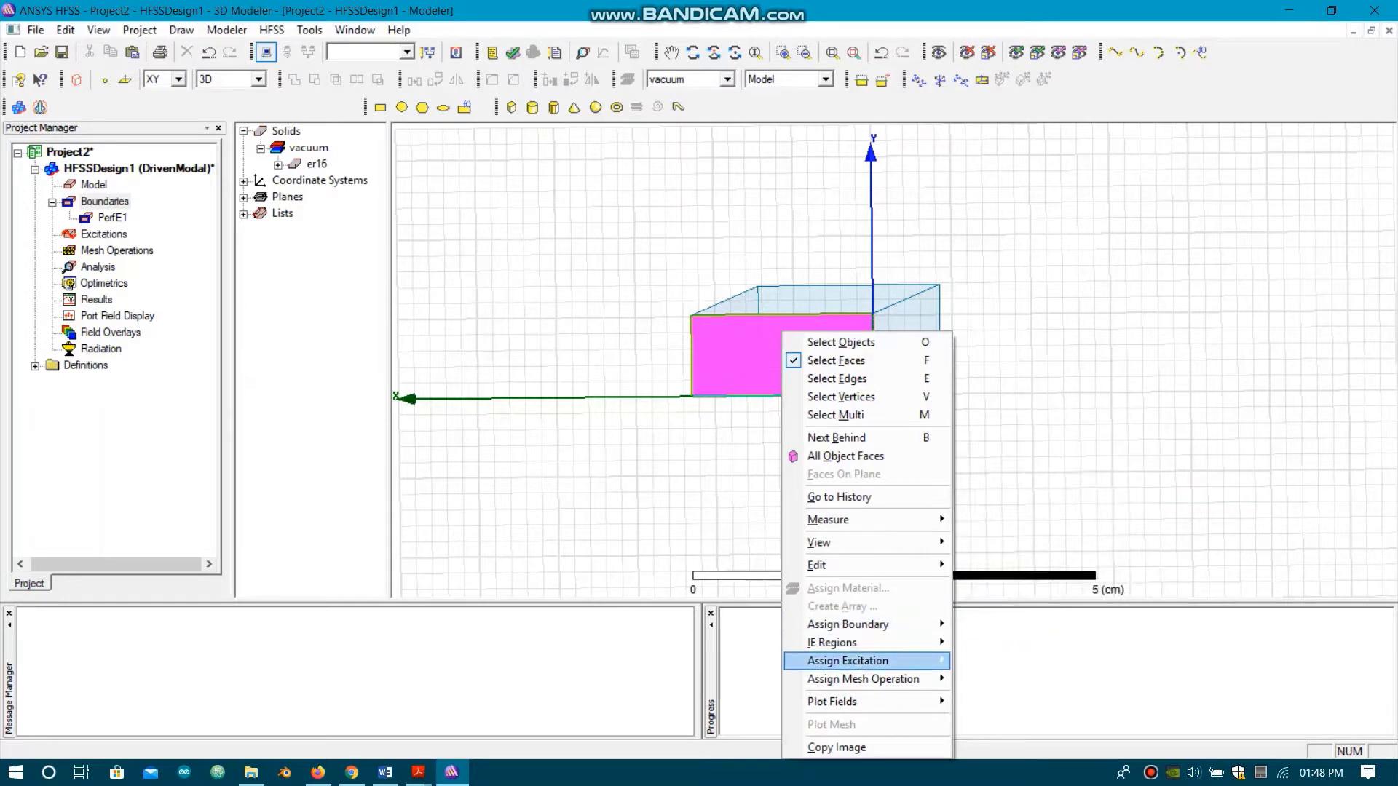
mouse_move(852, 661)
left_click(1002, 533)
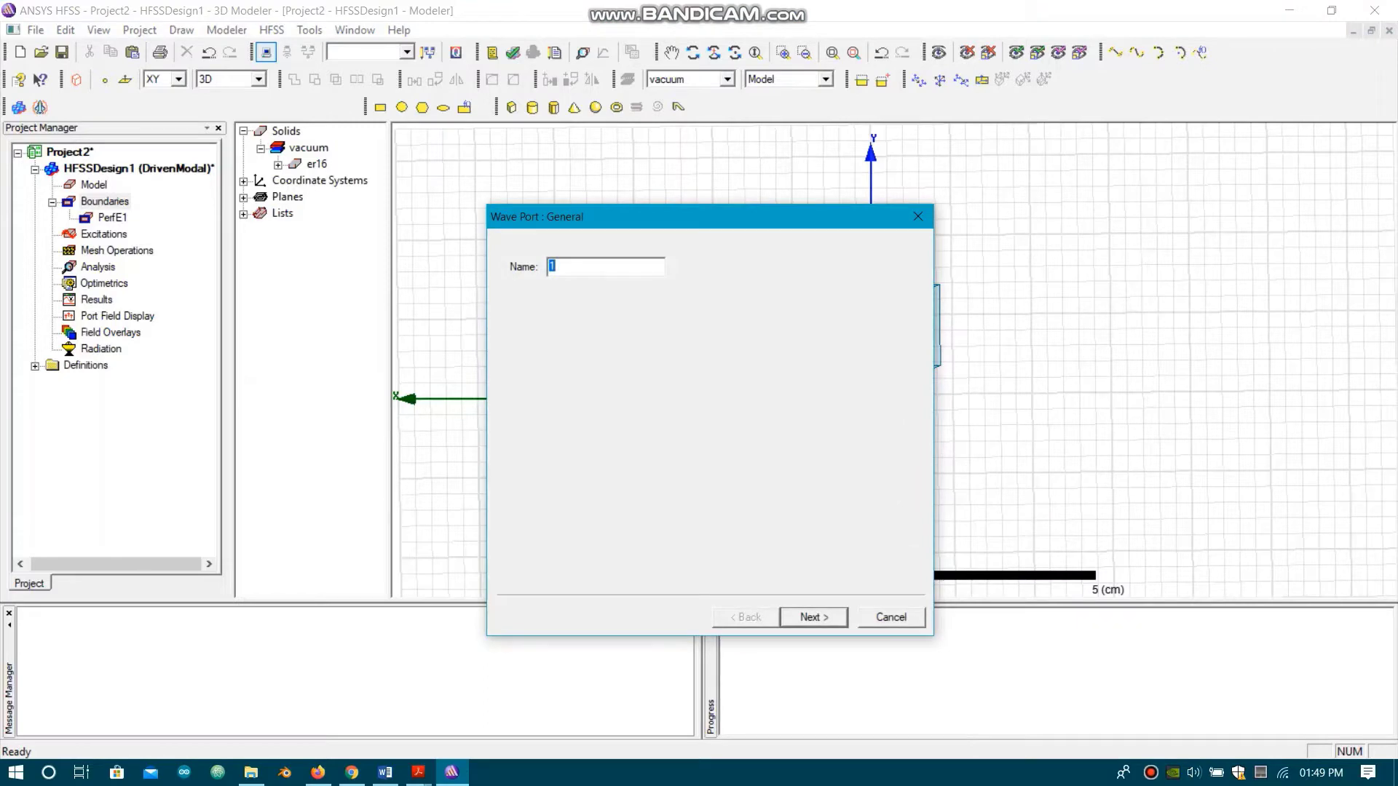
left_click(555, 267)
key("Return")
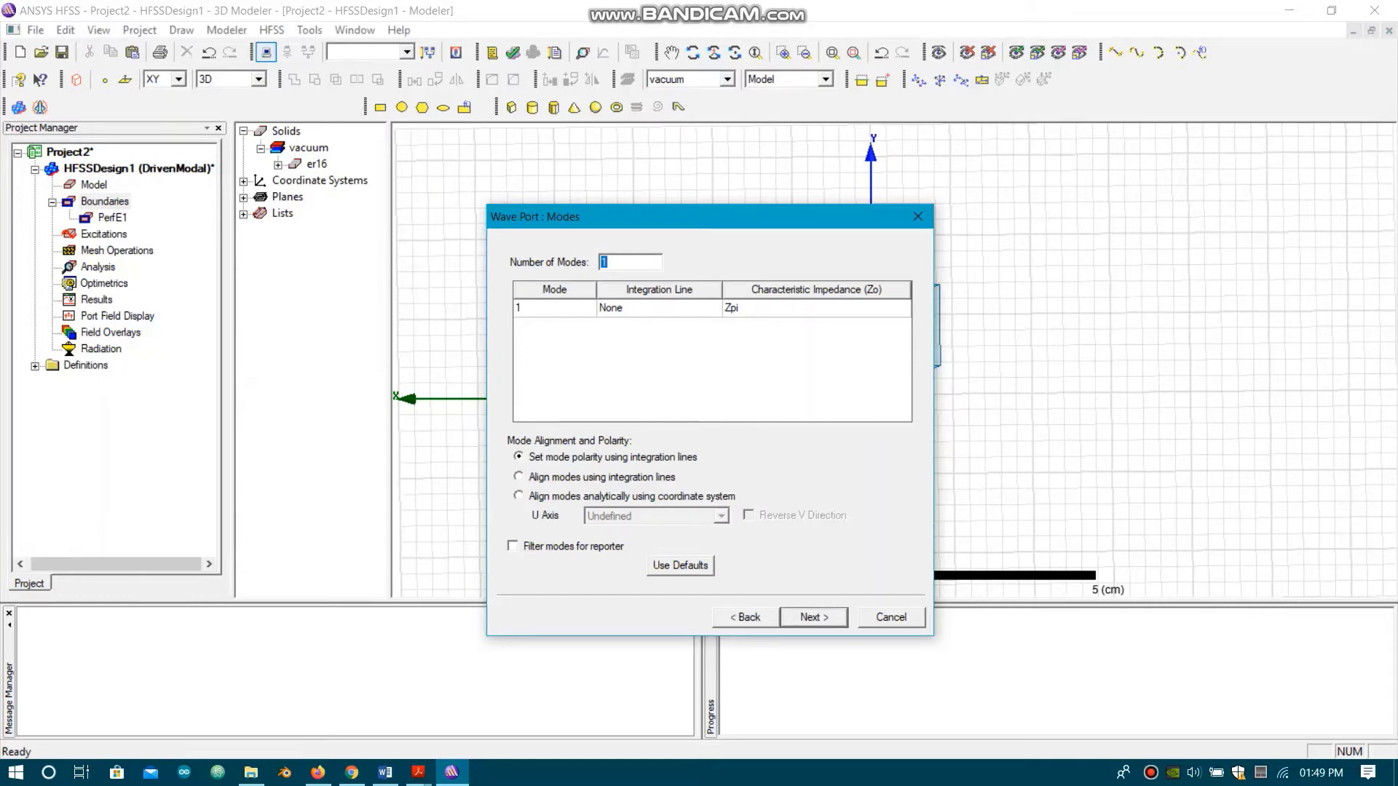
type("5")
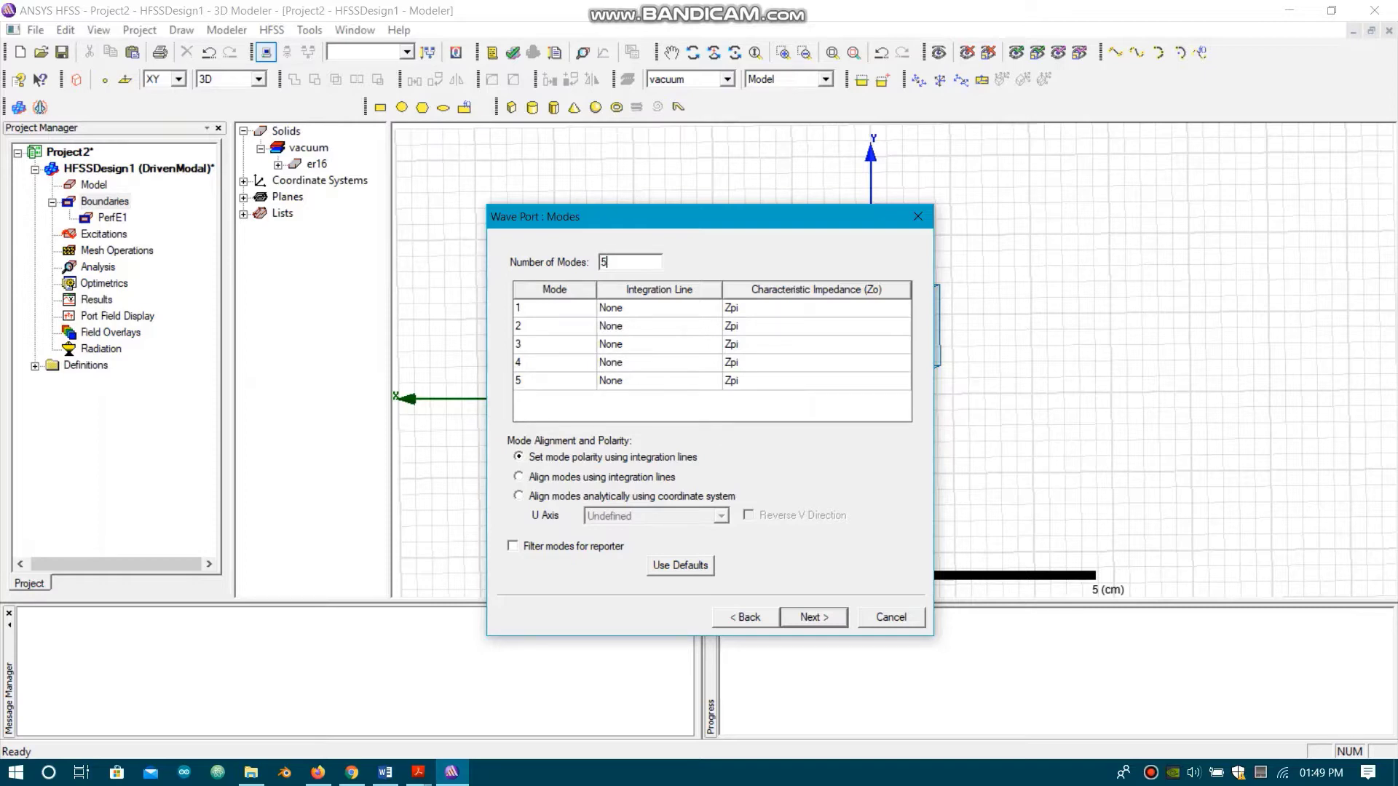
key("Return")
key("Return")
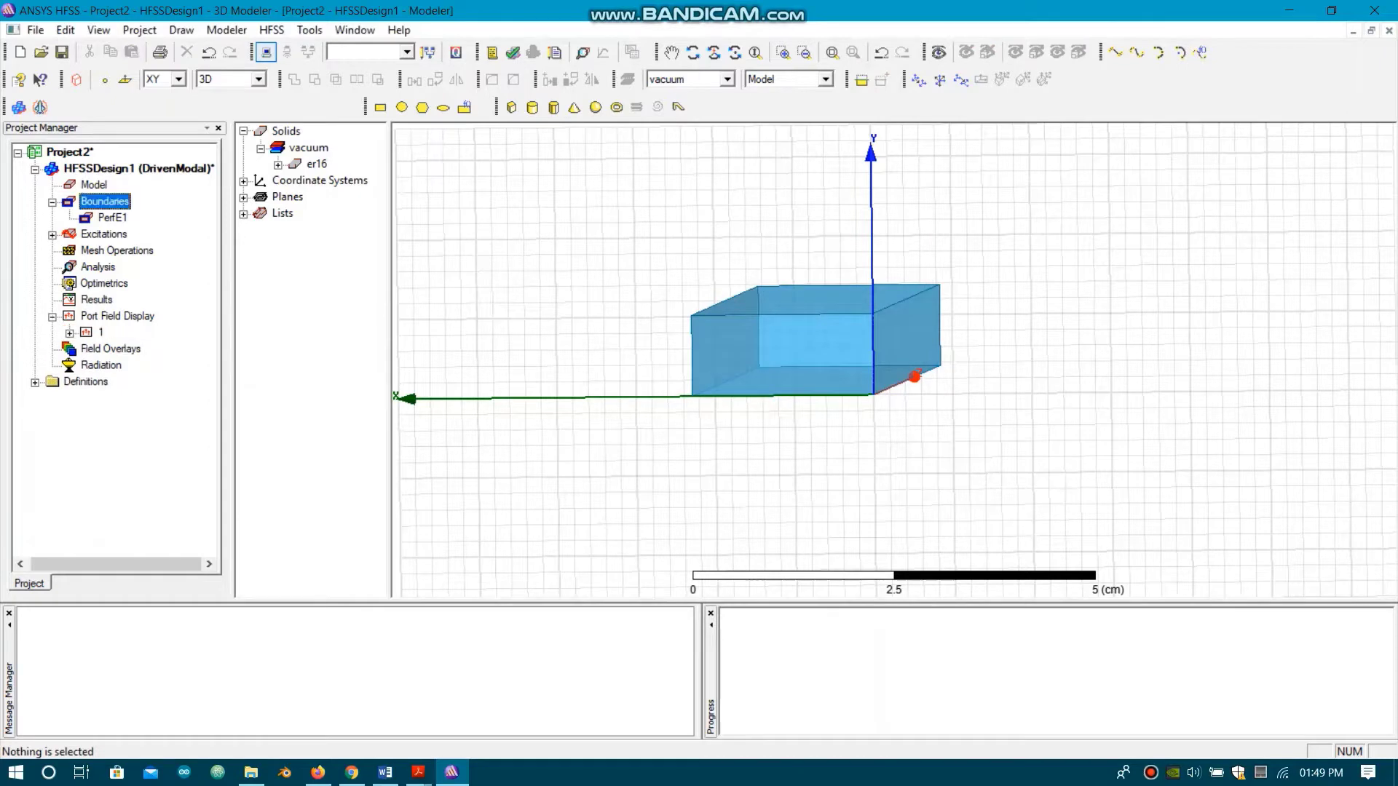
left_click(131, 349)
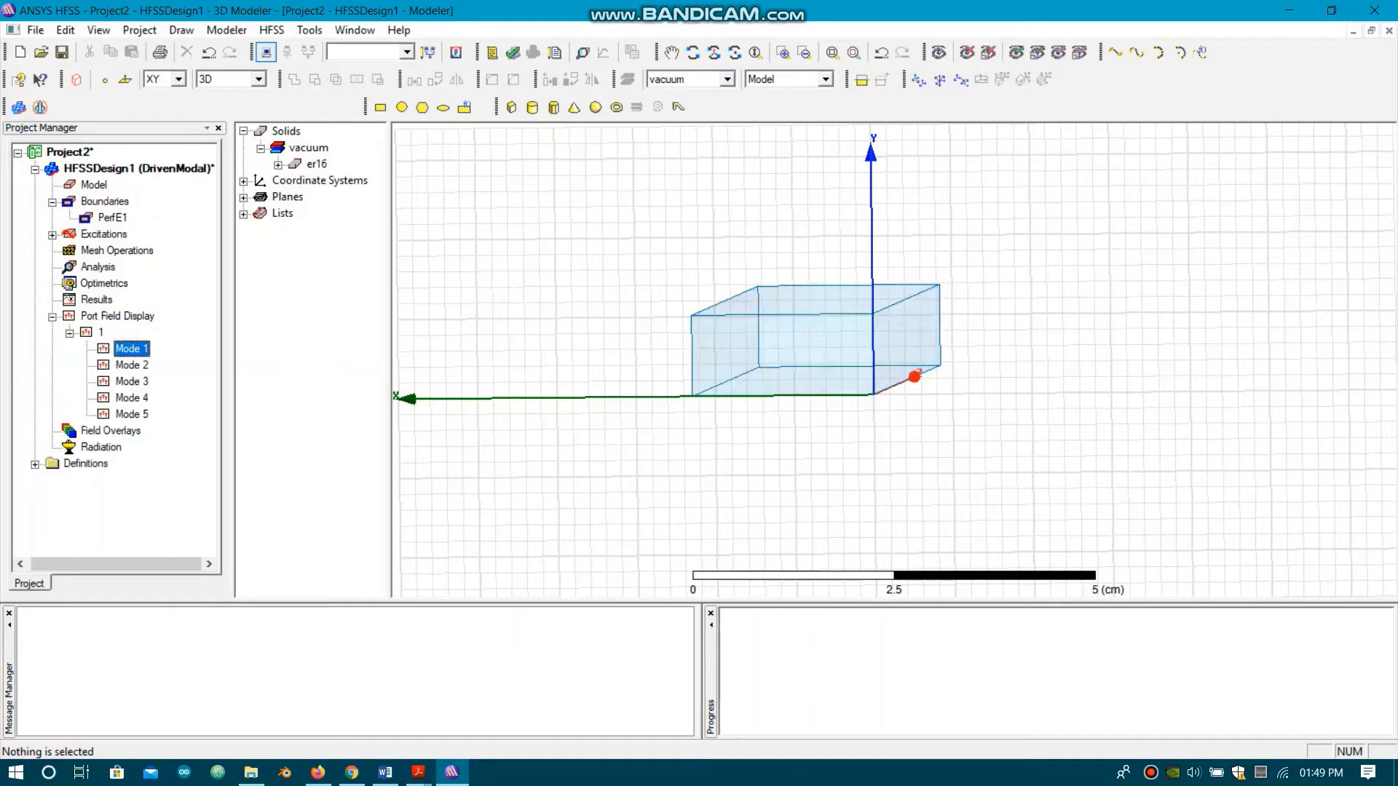
left_click(101, 332)
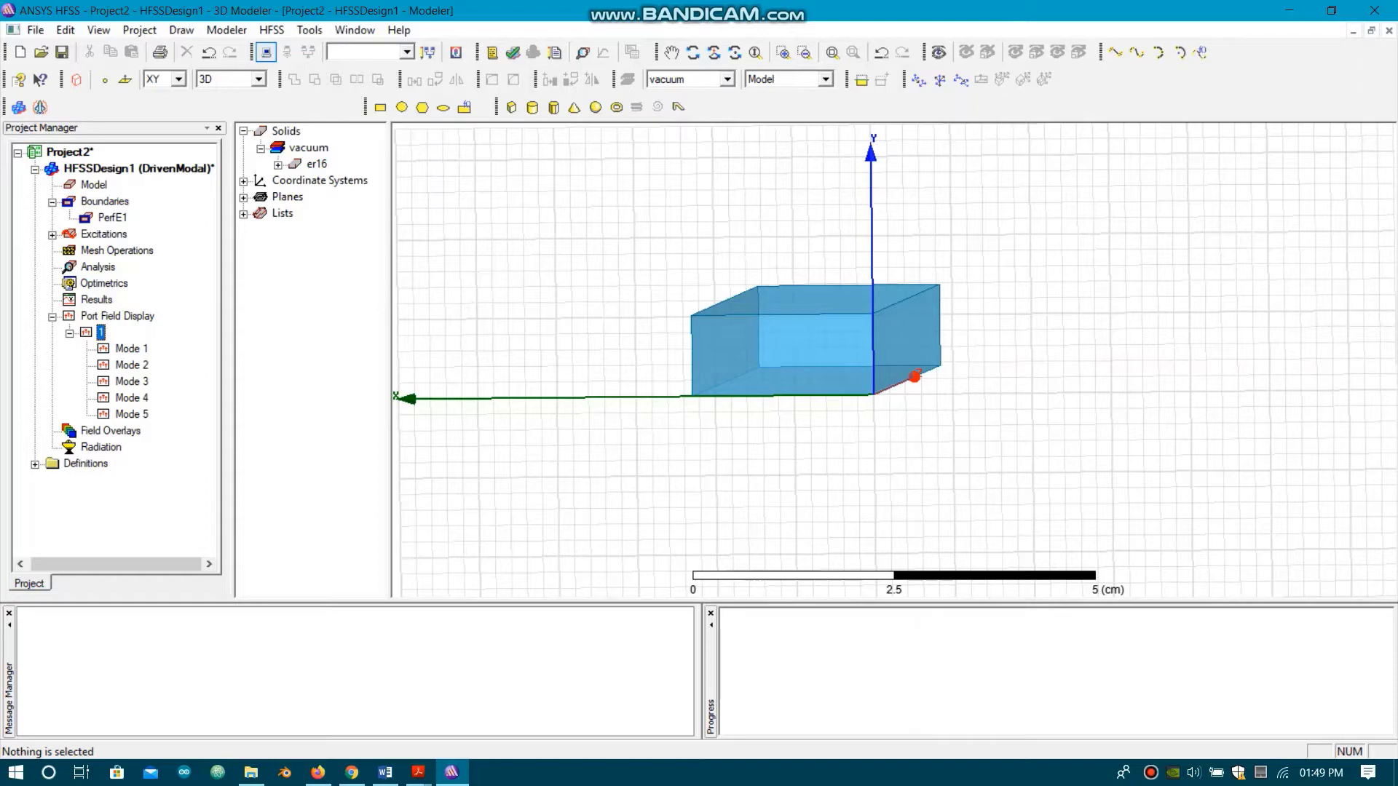
- Assign a wave port named 2 with 5 modes to the opposite end face, at Z = 10 cm
left_click(714, 51)
left_click_drag(933, 330, 561, 350)
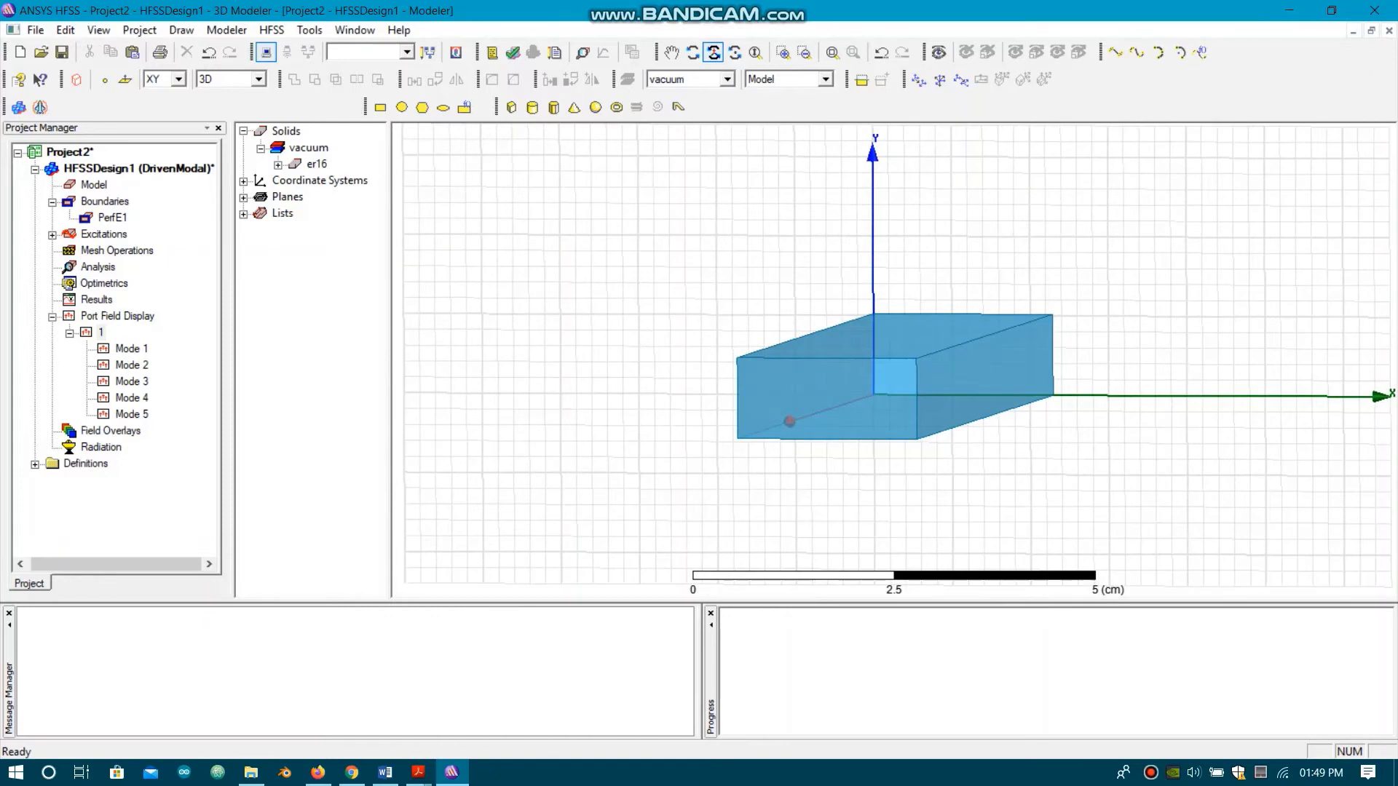
key("Escape")
left_click(836, 416)
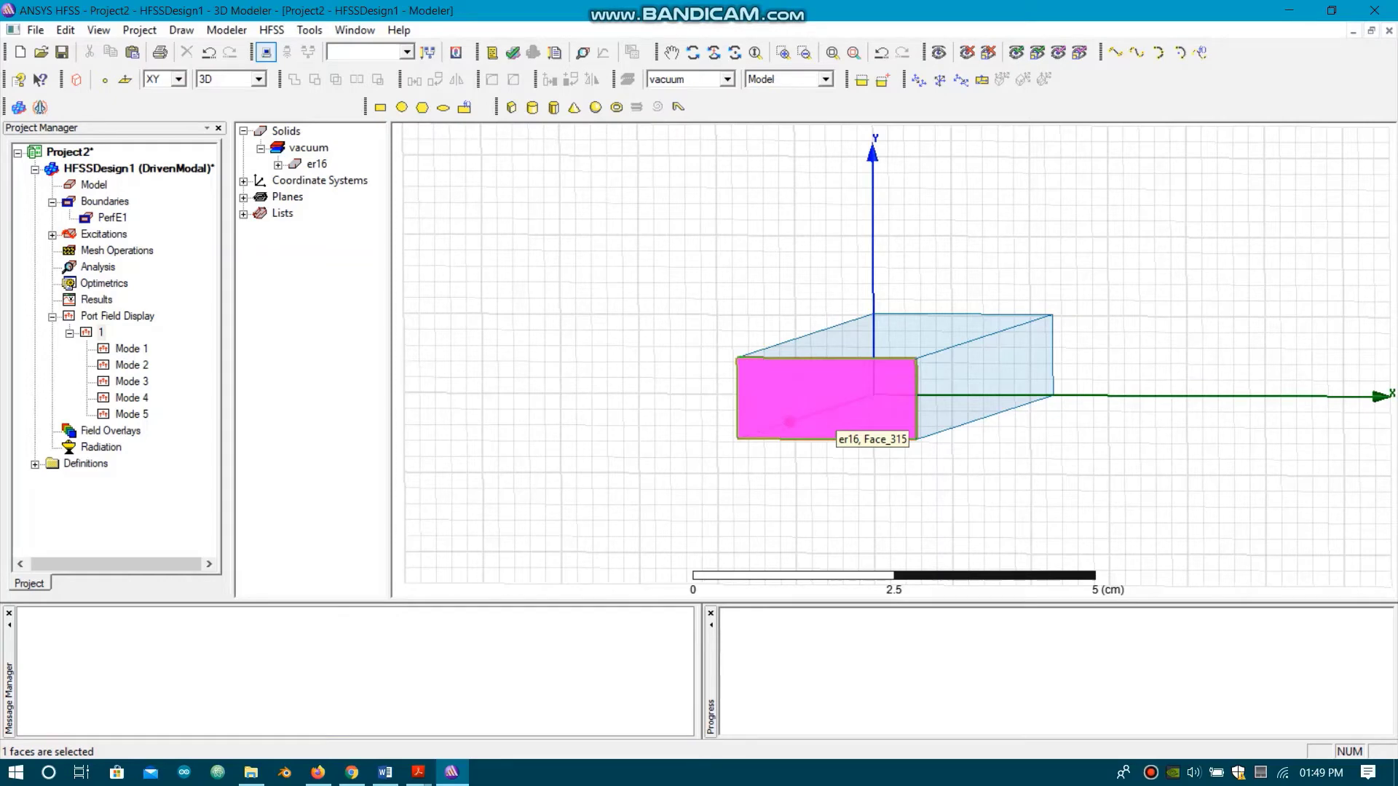
right_click(816, 426)
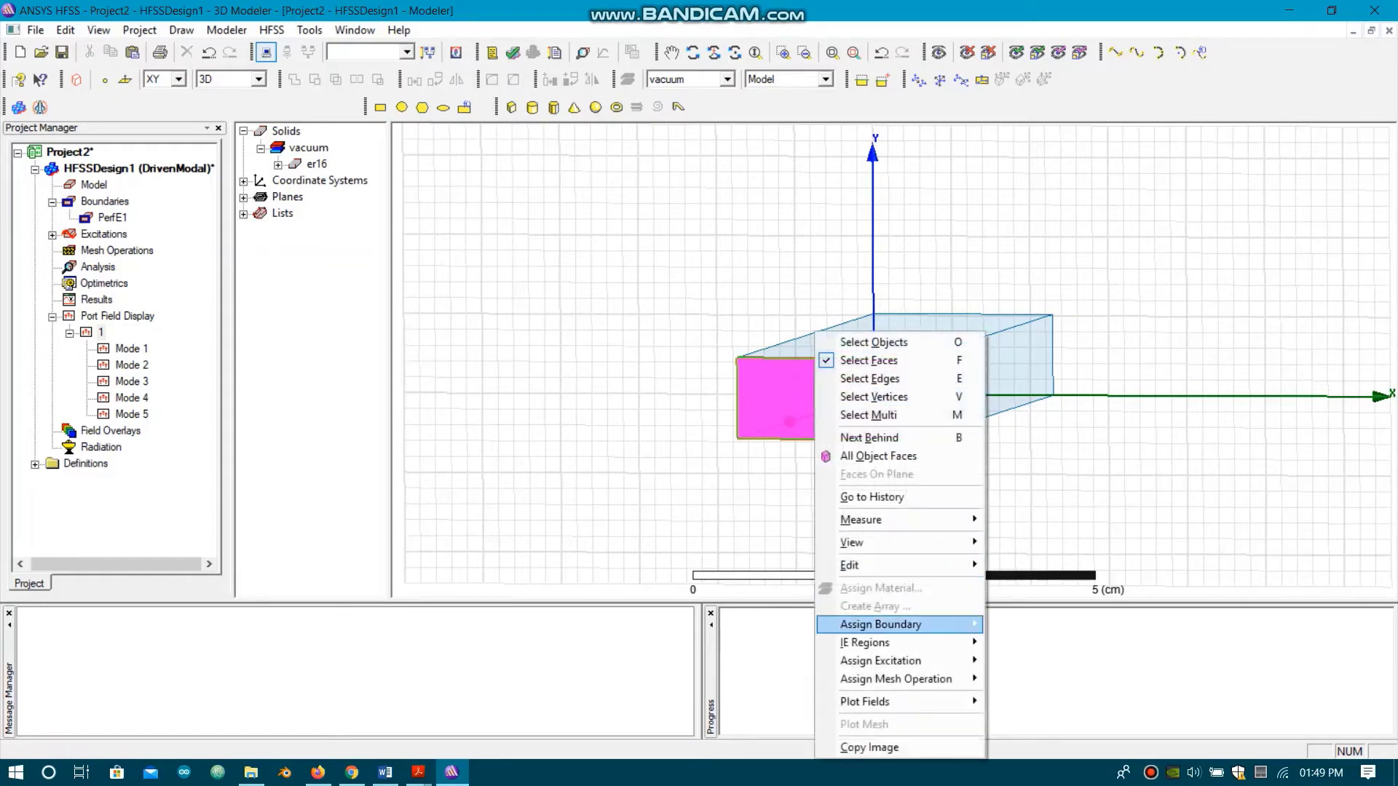
mouse_move(903, 625)
mouse_move(903, 660)
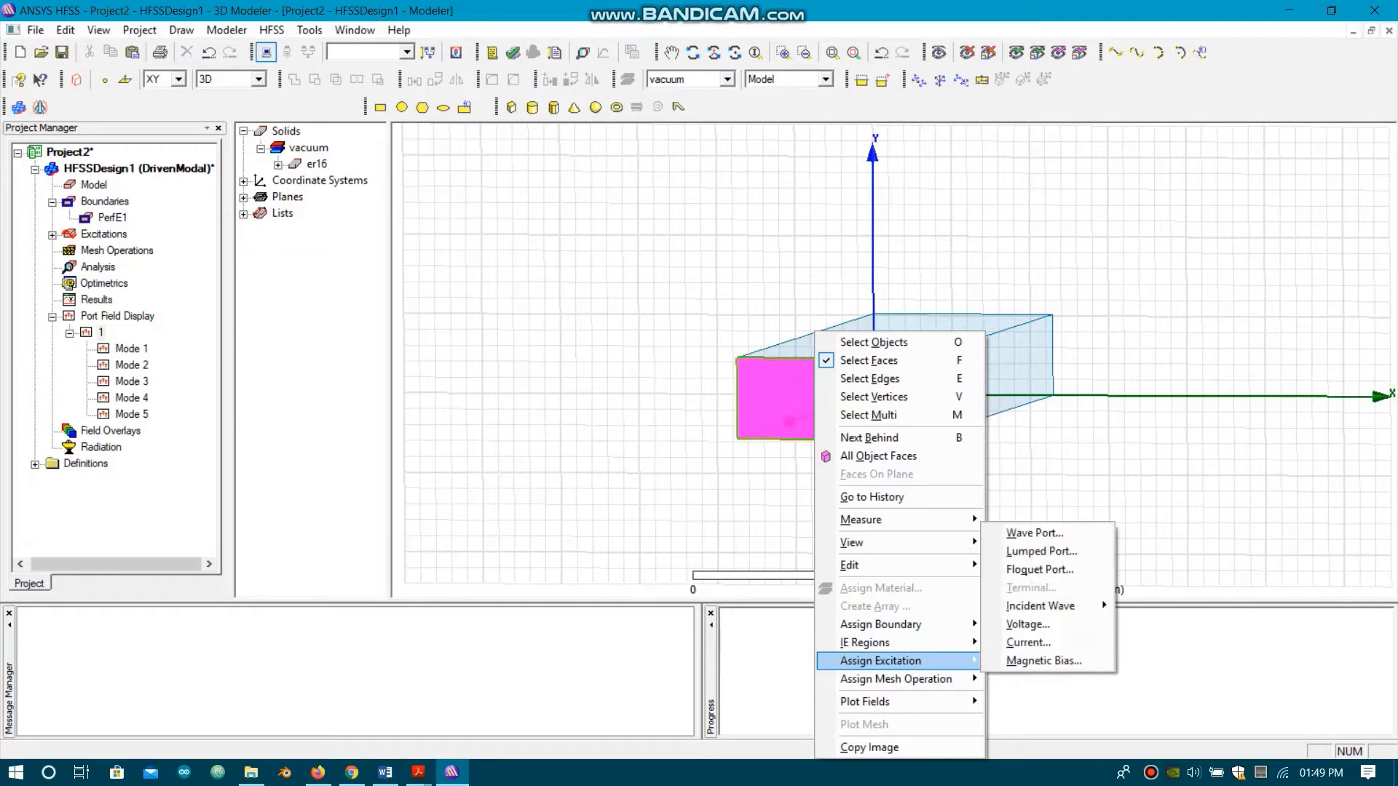
left_click(1034, 533)
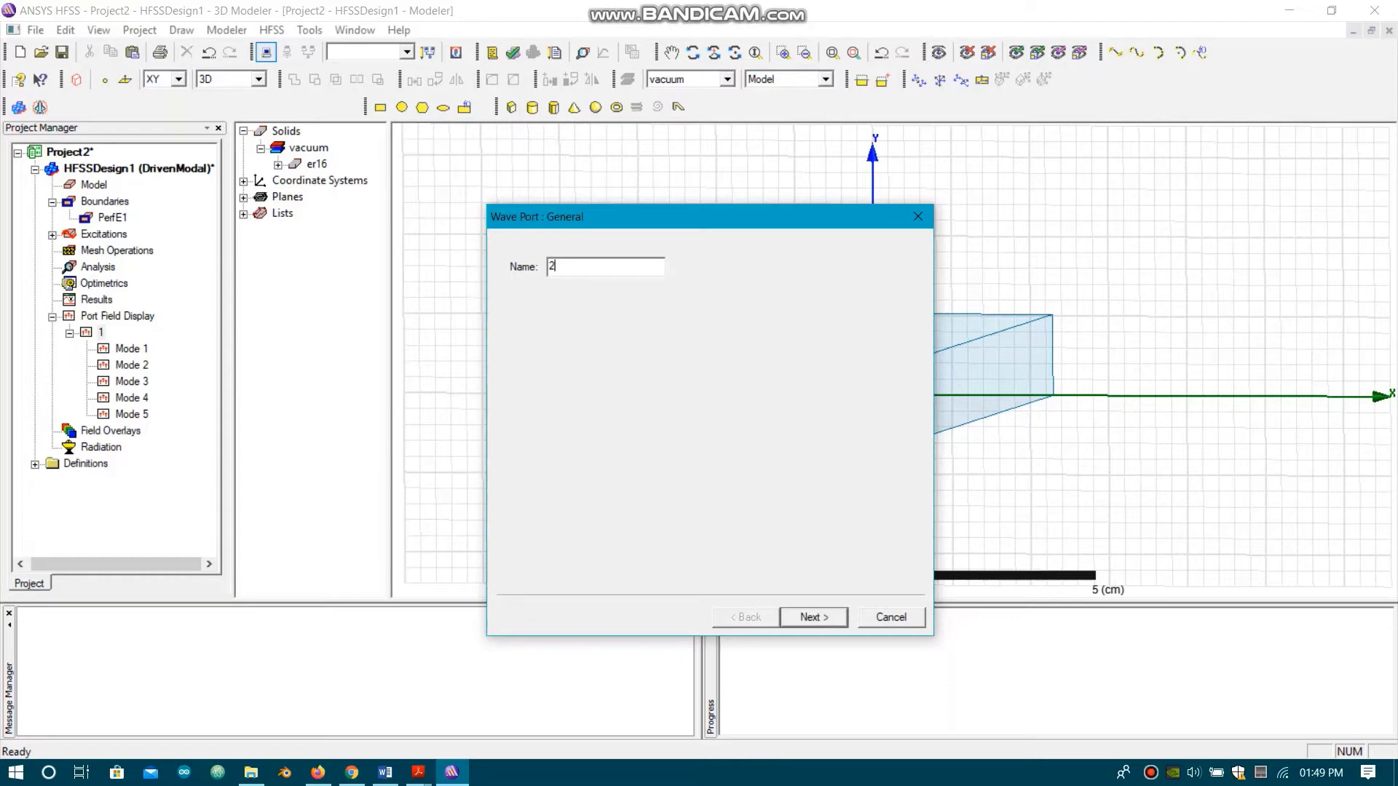
key("Return")
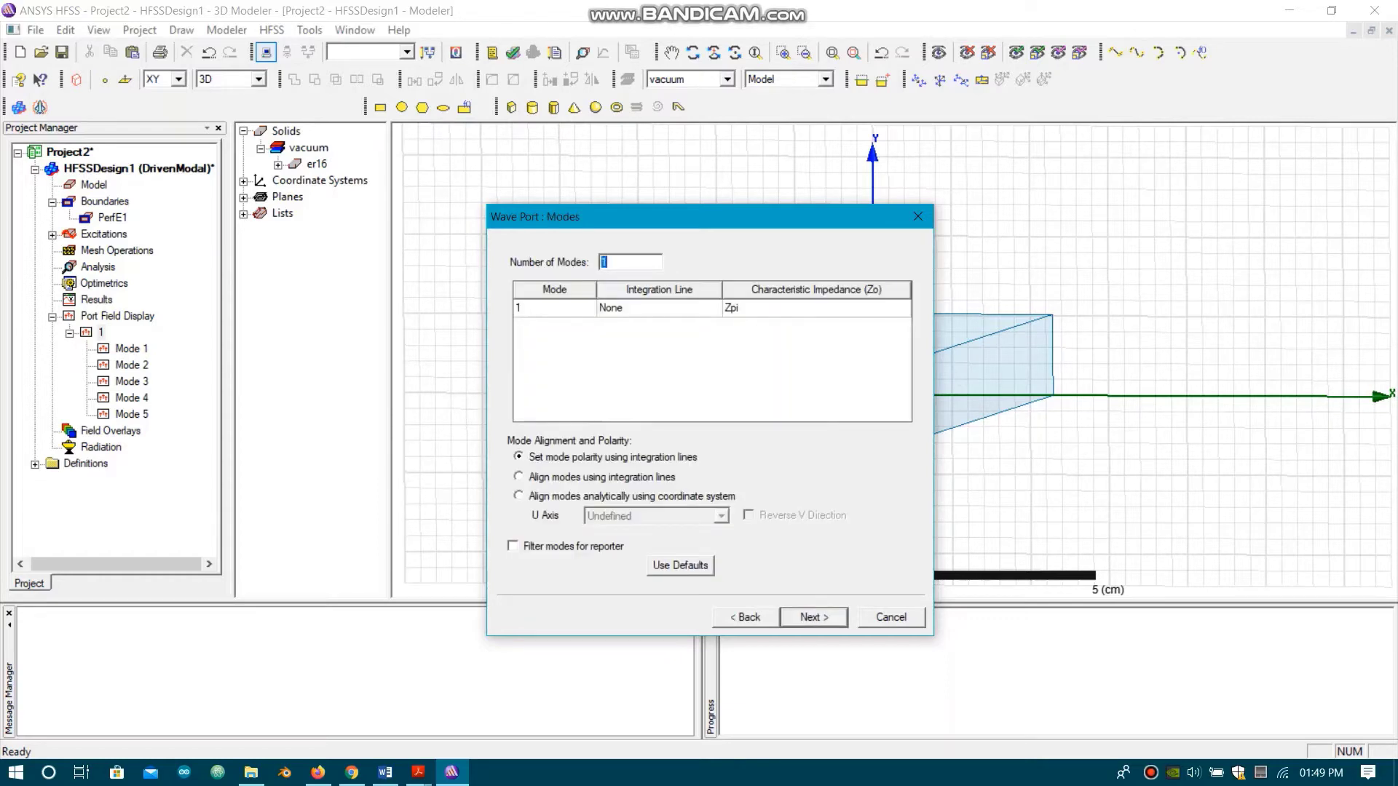
type("5")
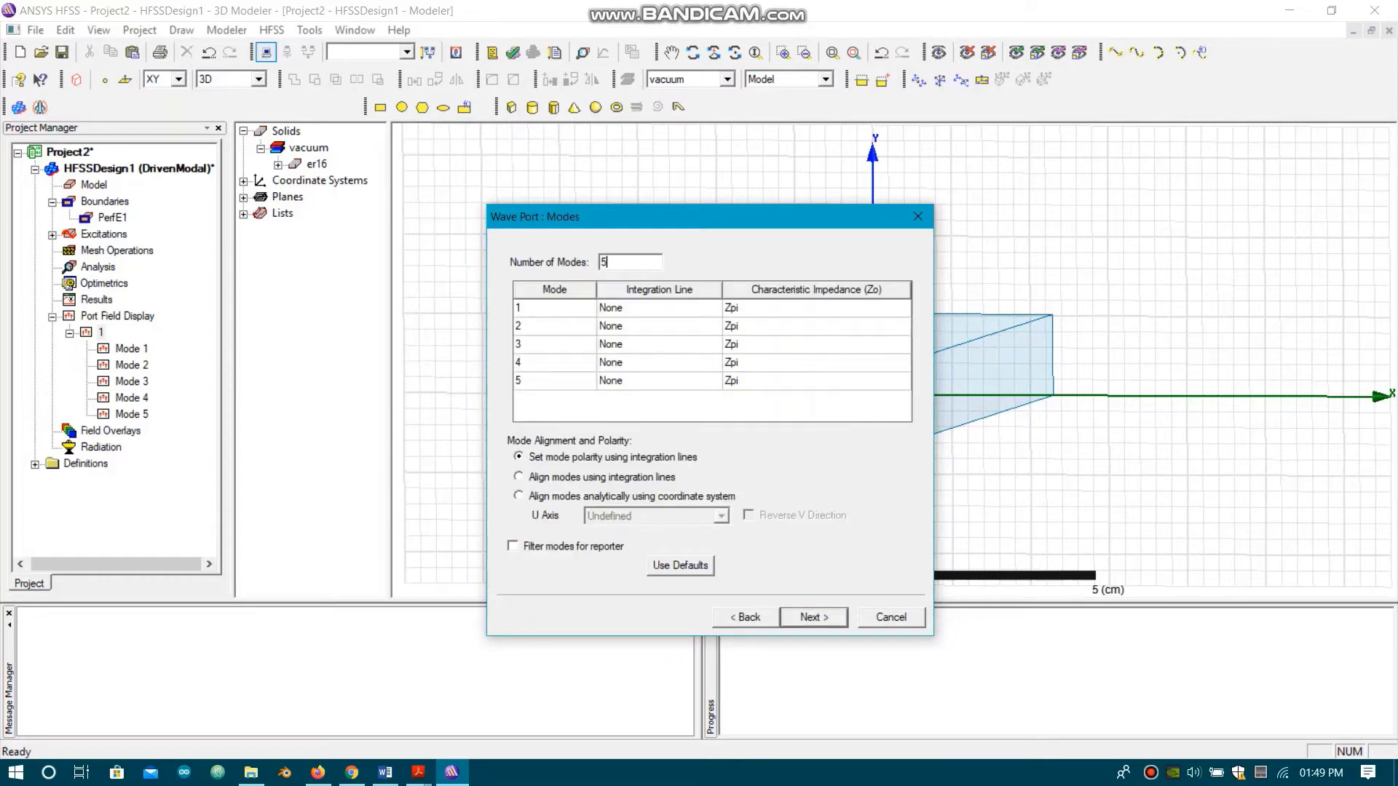
key("Return")
key("Return")
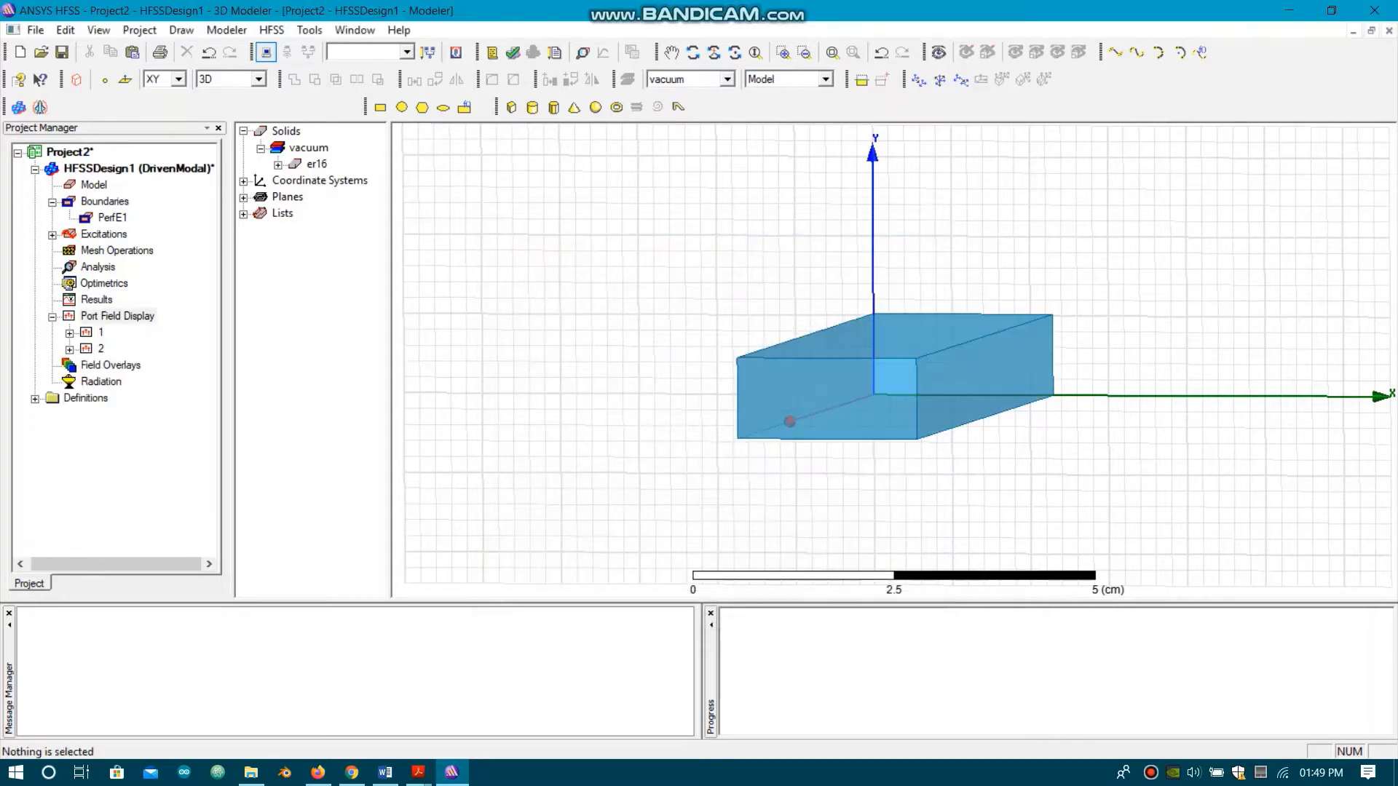
- Add a driven solution setup with a solution frequency of 10 GHz, keeping the default name and adaptive settings
left_click(714, 51)
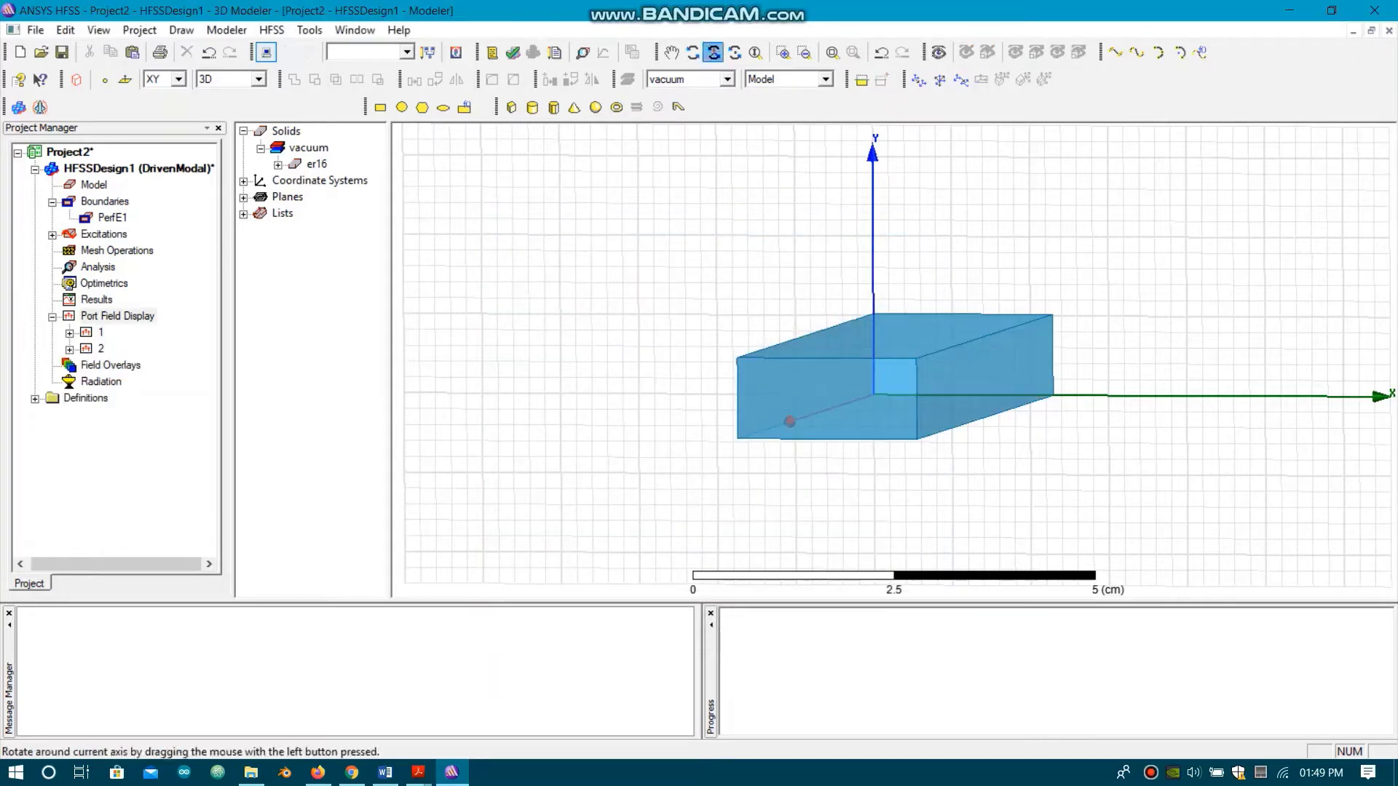
left_click_drag(790, 421, 727, 461)
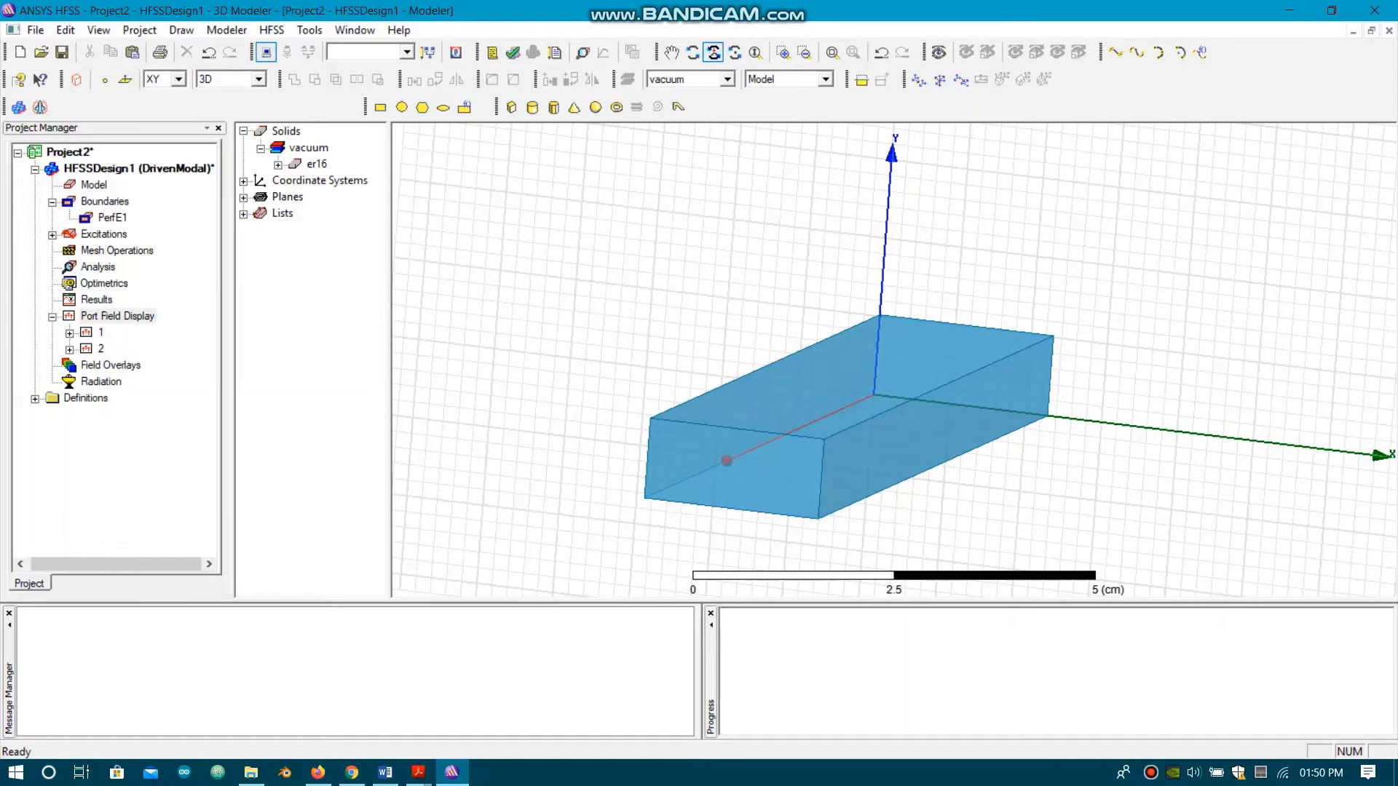
left_click(98, 267)
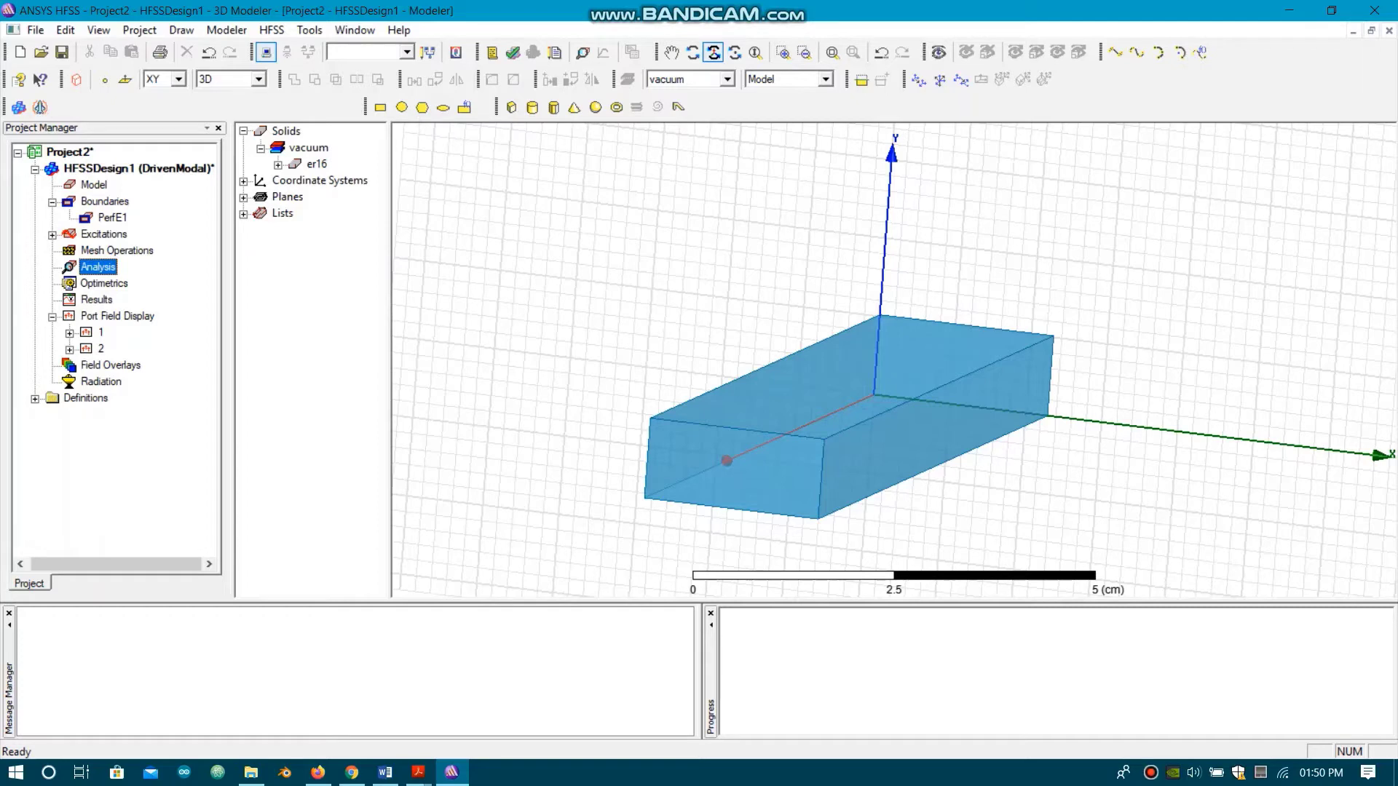
right_click(99, 268)
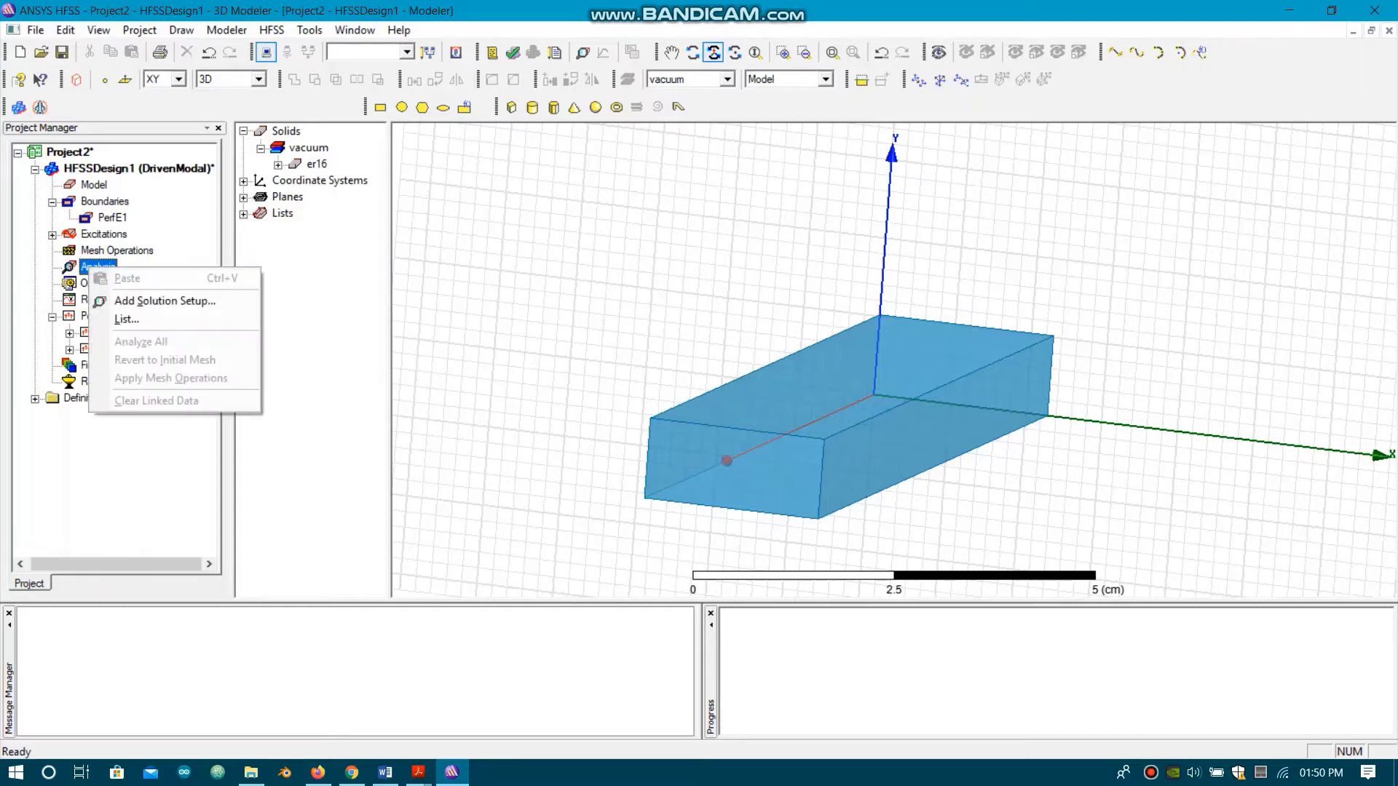
left_click(157, 299)
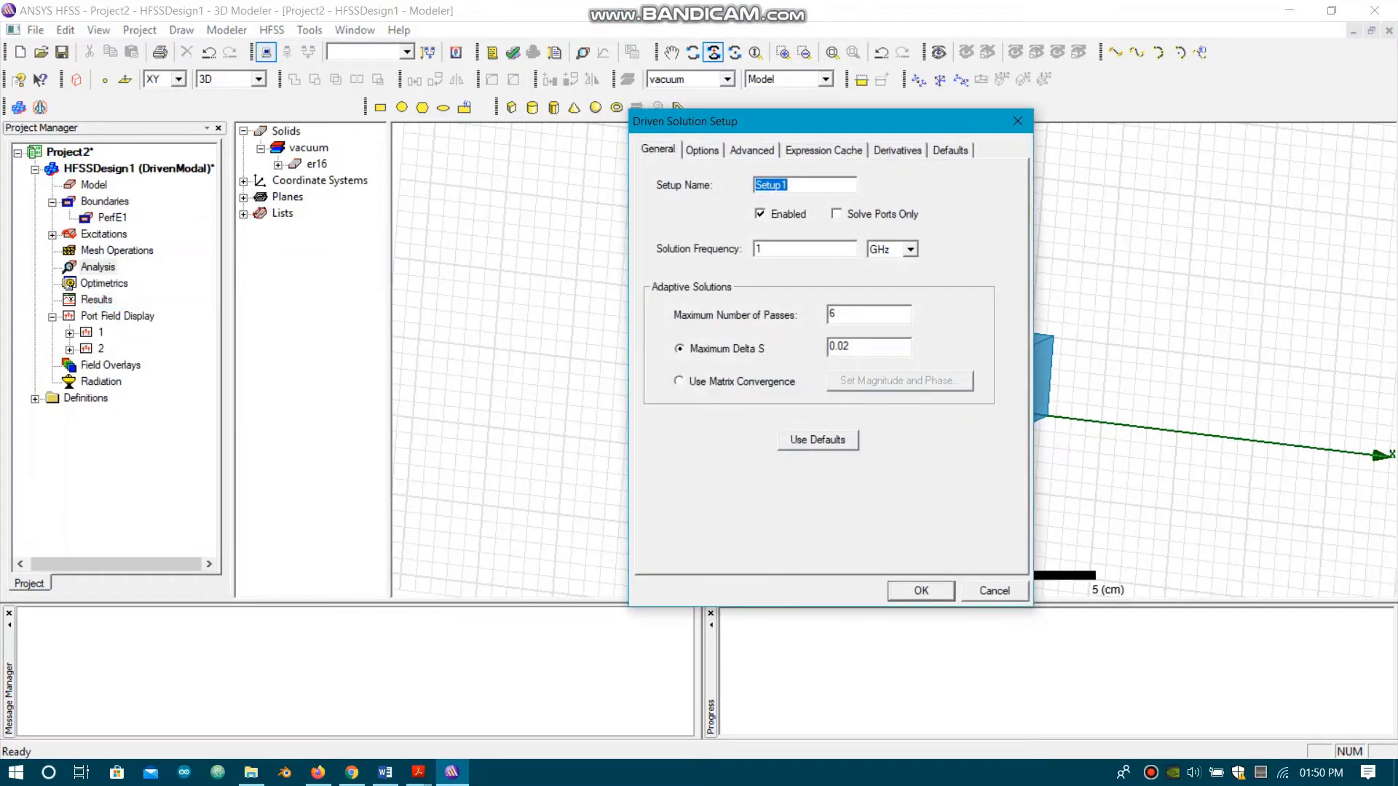
double_click(760, 248)
type("10")
key("Return")
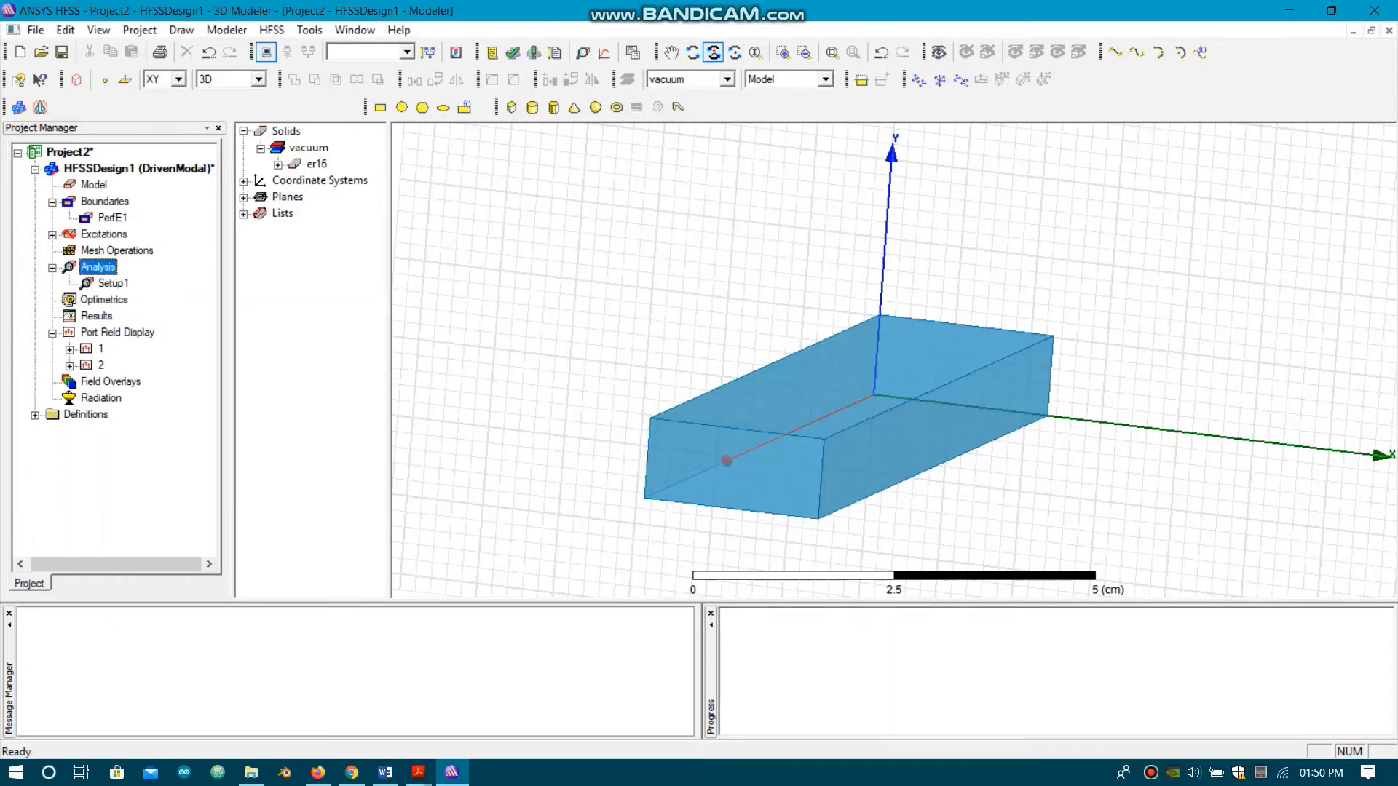
- Add a Fast frequency sweep to Setup1 from 5 to 25 GHz, keeping the 0.1 GHz linear step
left_click(113, 283)
right_click(107, 287)
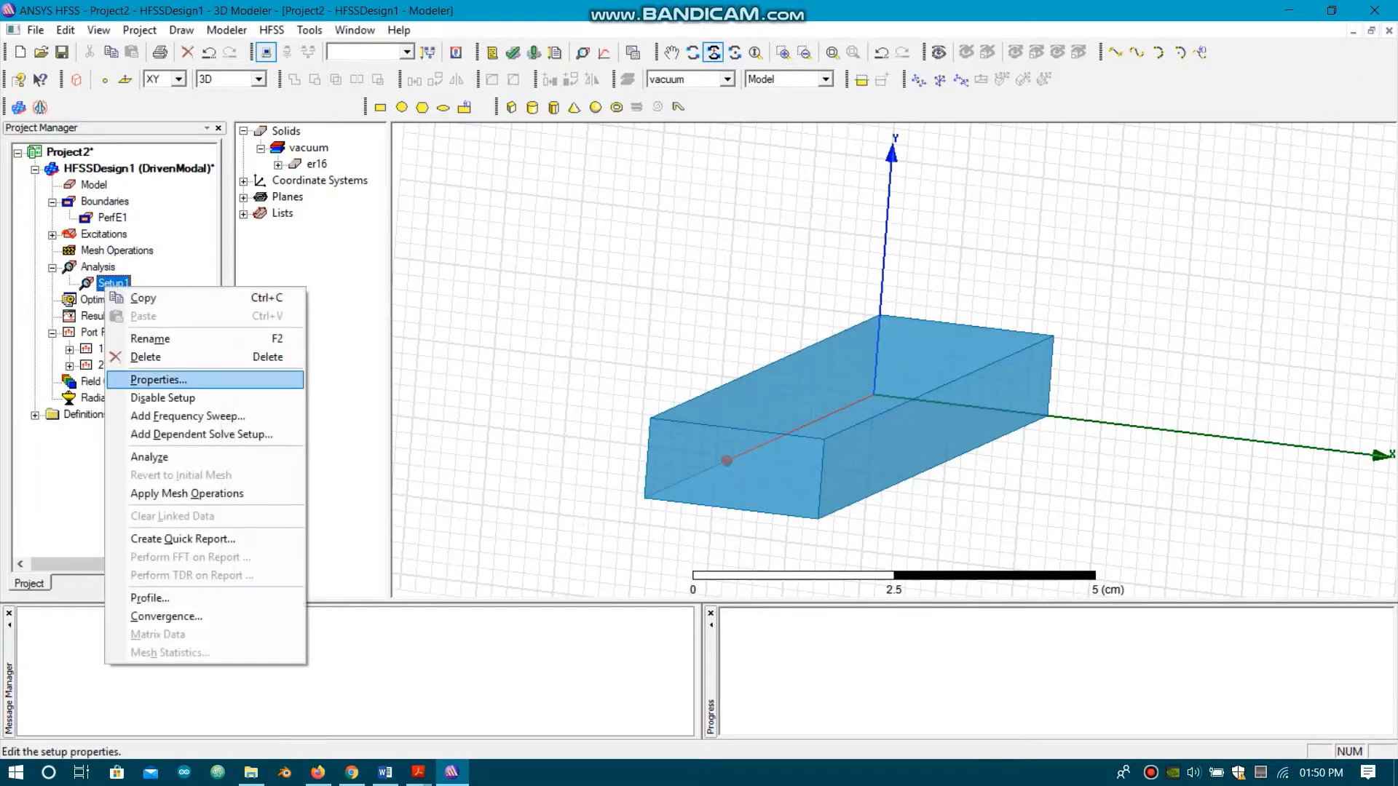
left_click(188, 415)
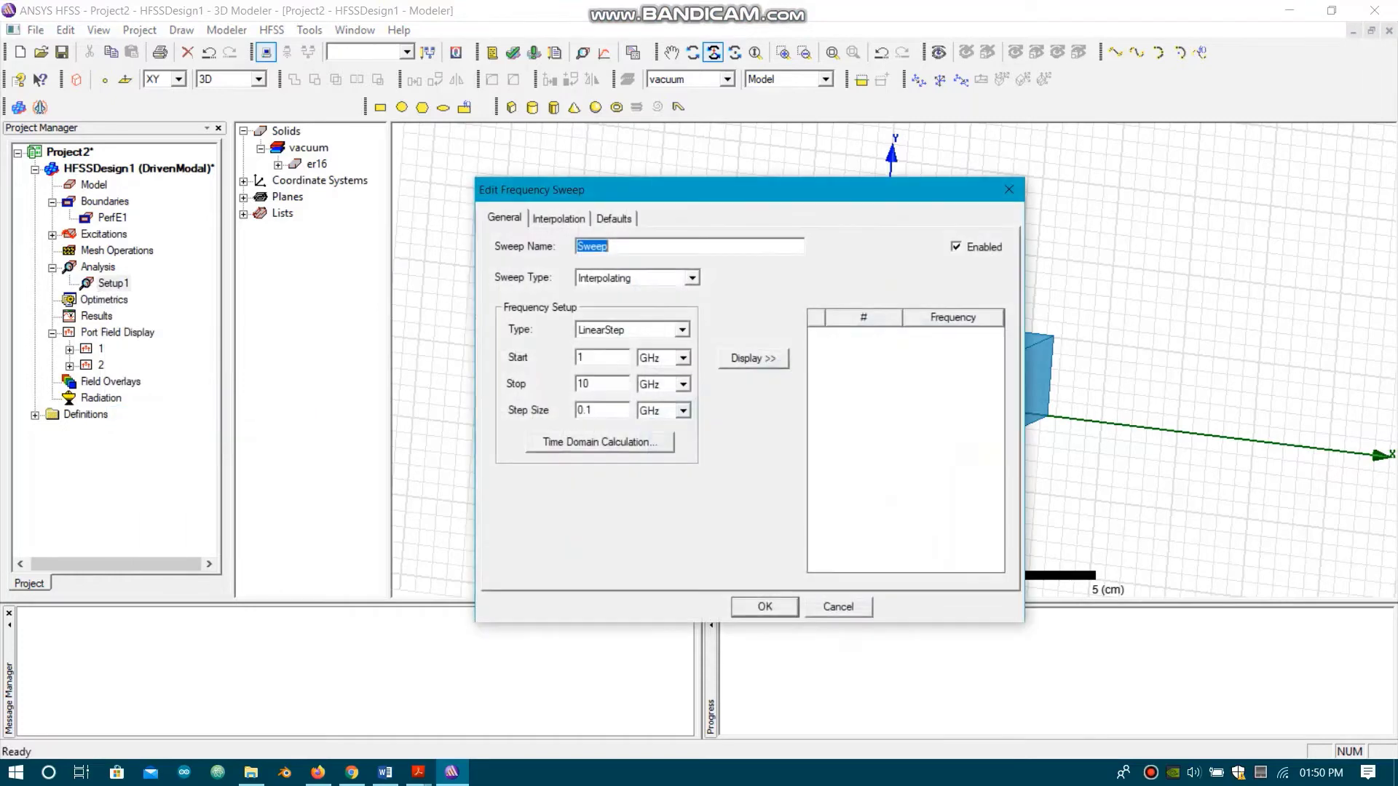
left_click(692, 279)
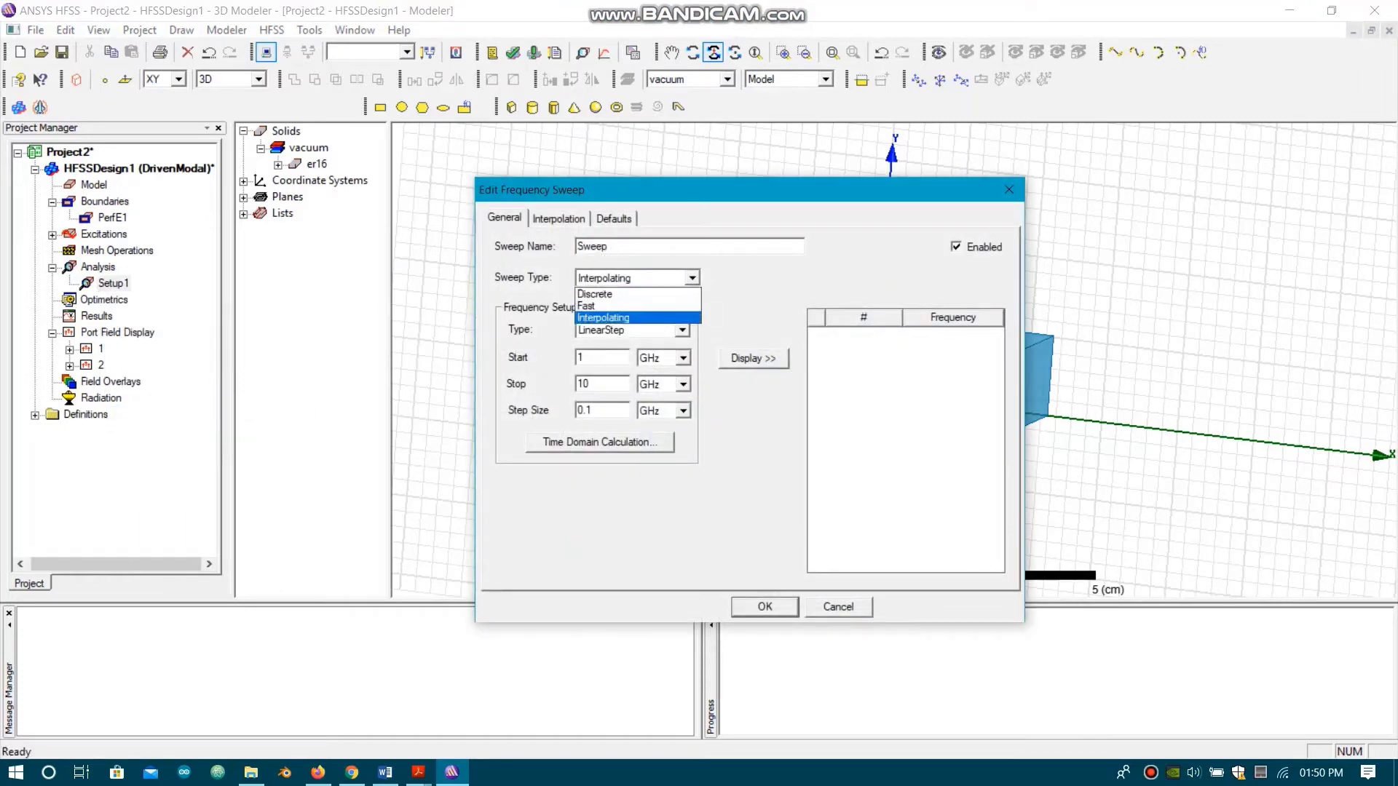
left_click(629, 306)
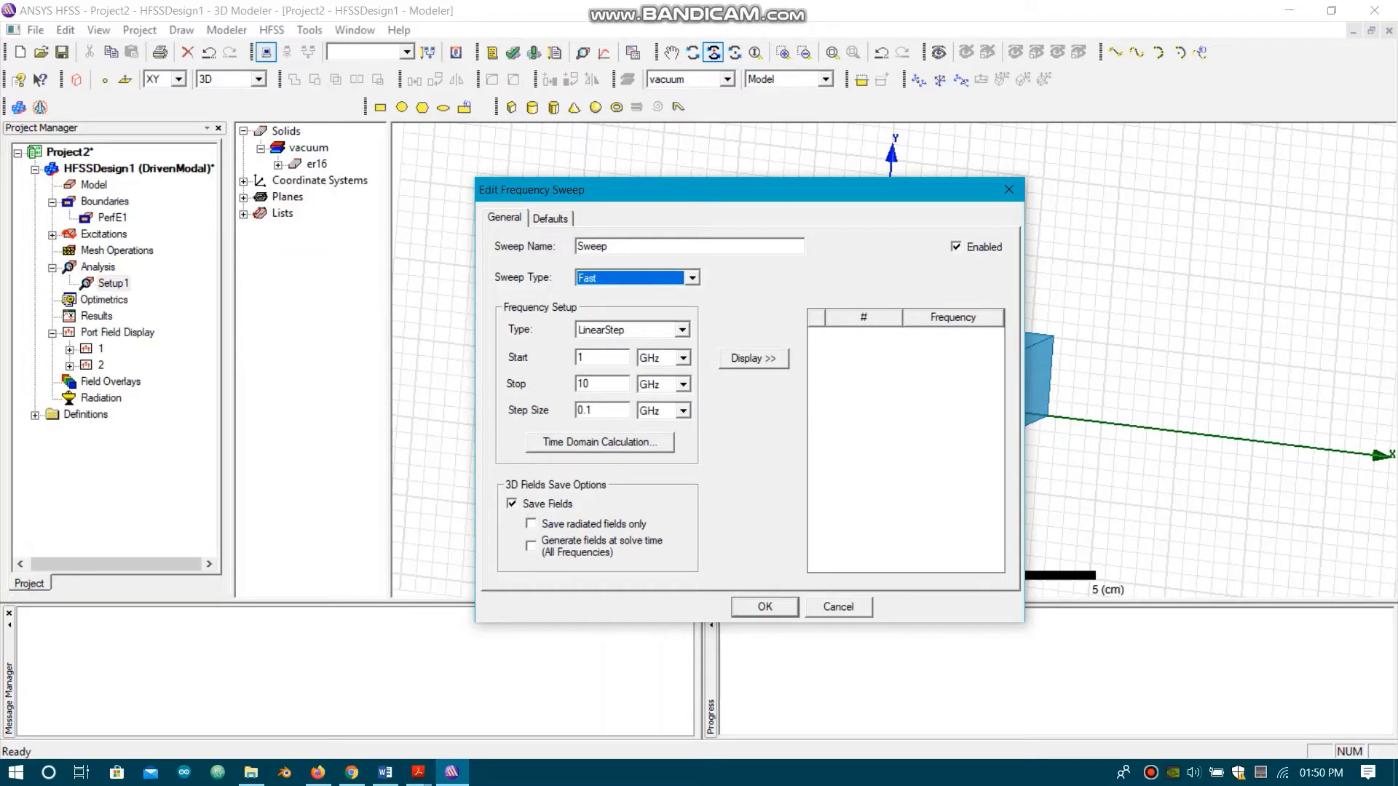
double_click(582, 358)
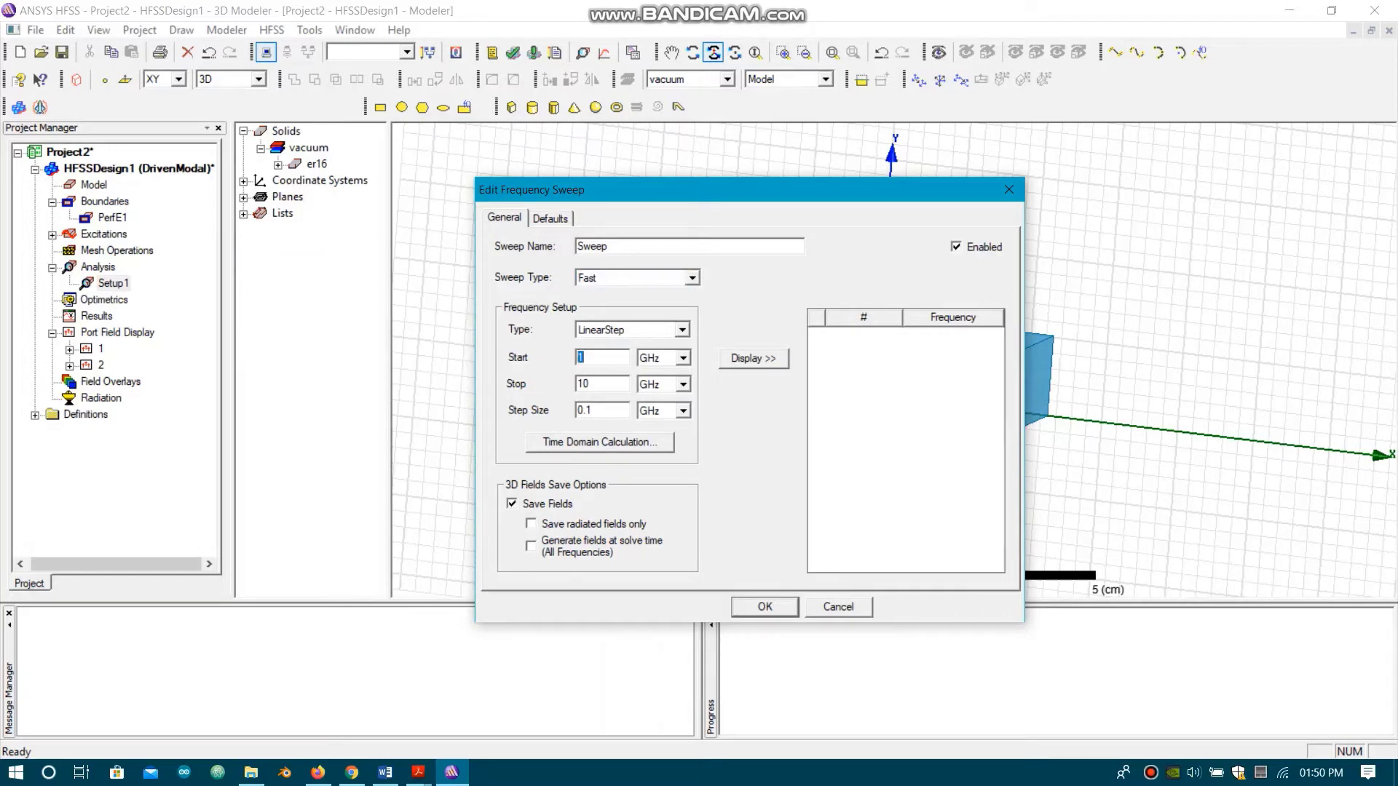
type("5")
double_click(583, 384)
type("25")
key("Return")
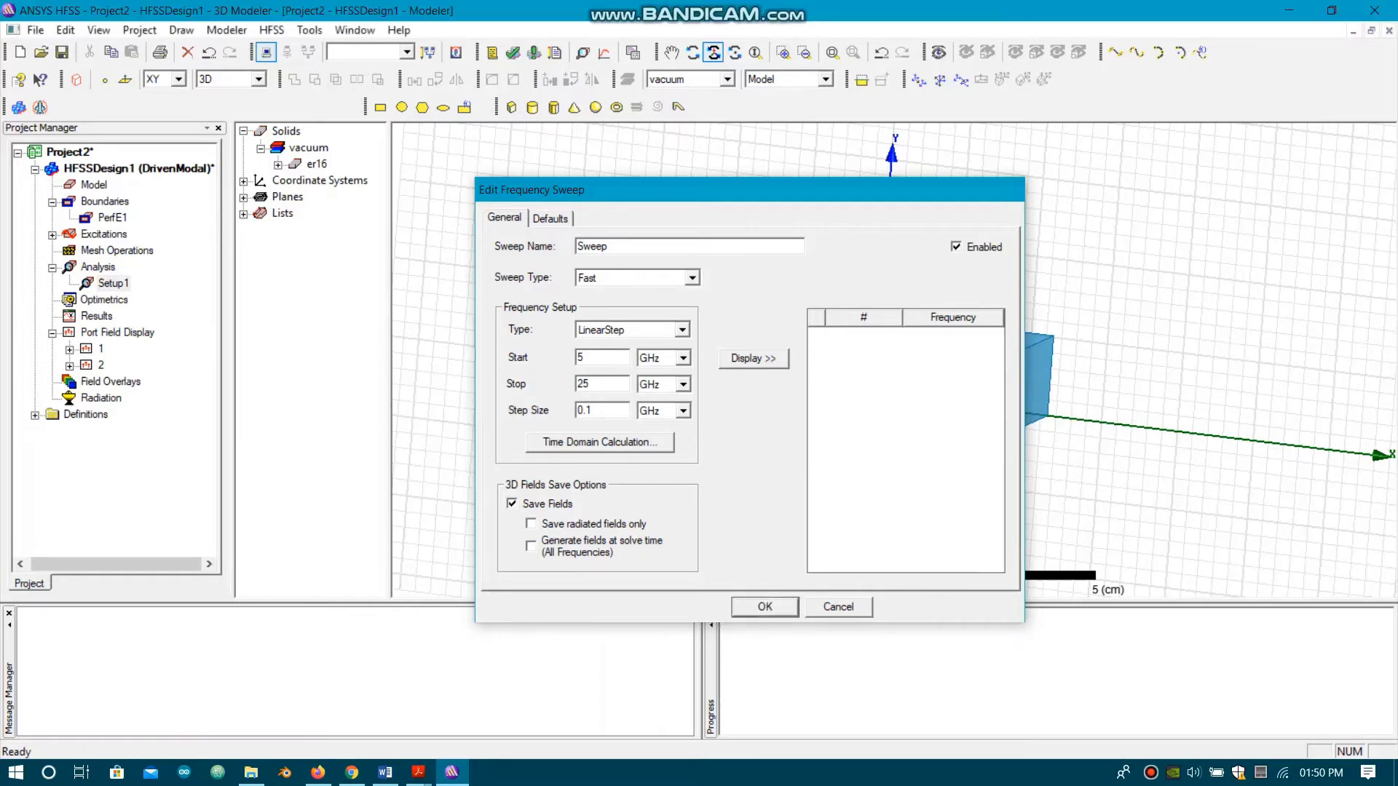
- Run the validation check on the waveguide design and close its report
left_click(512, 52)
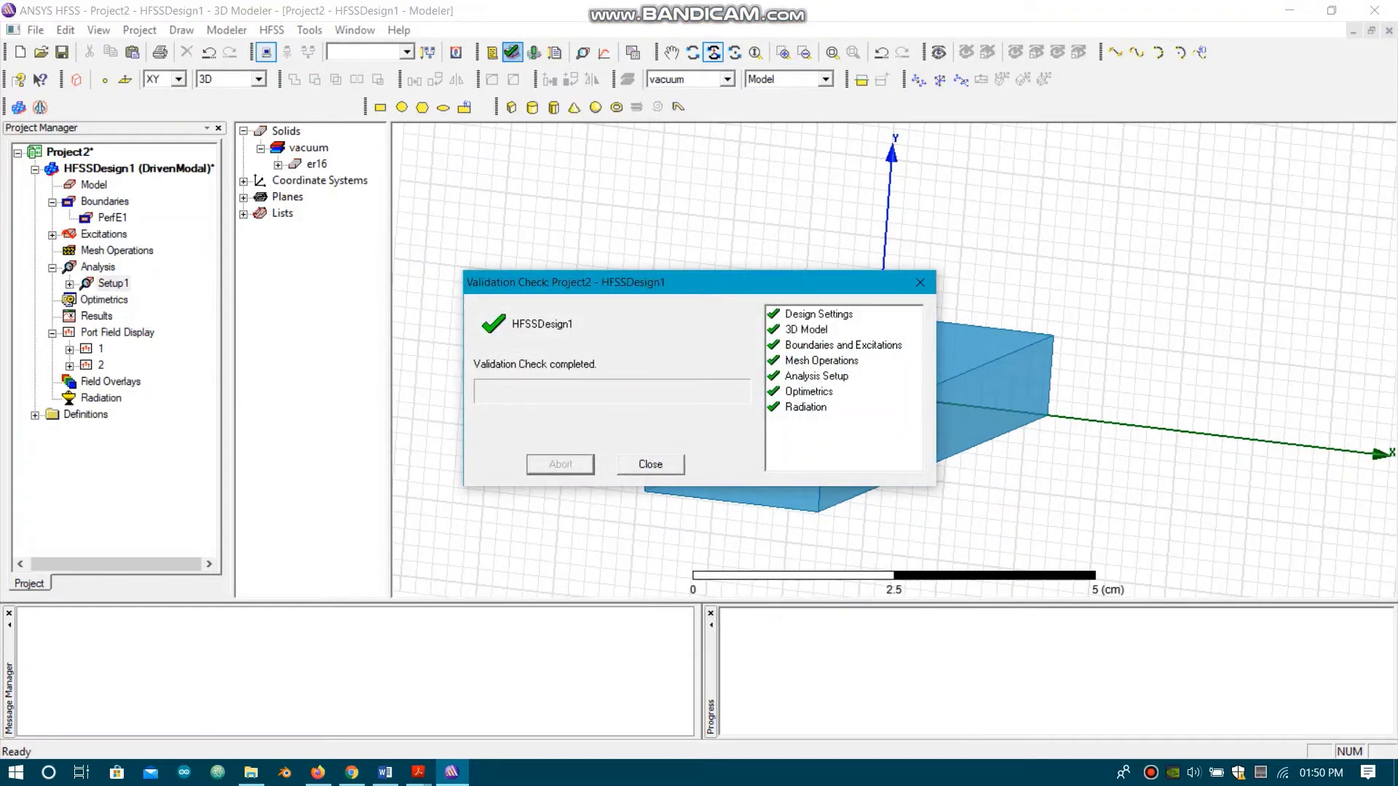
left_click(650, 464)
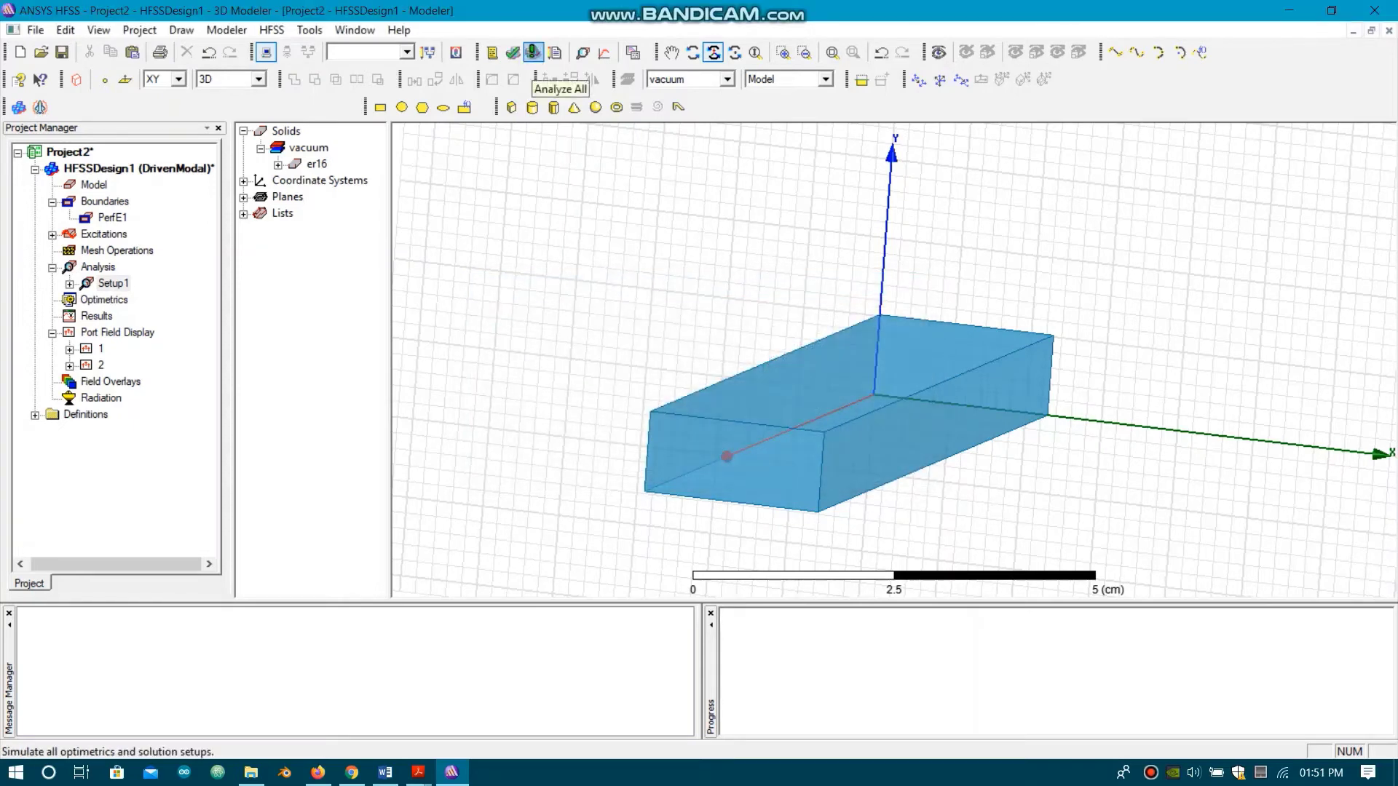
- Save the project to the Desktop as wr2 and analyze all solution setups
left_click(534, 52)
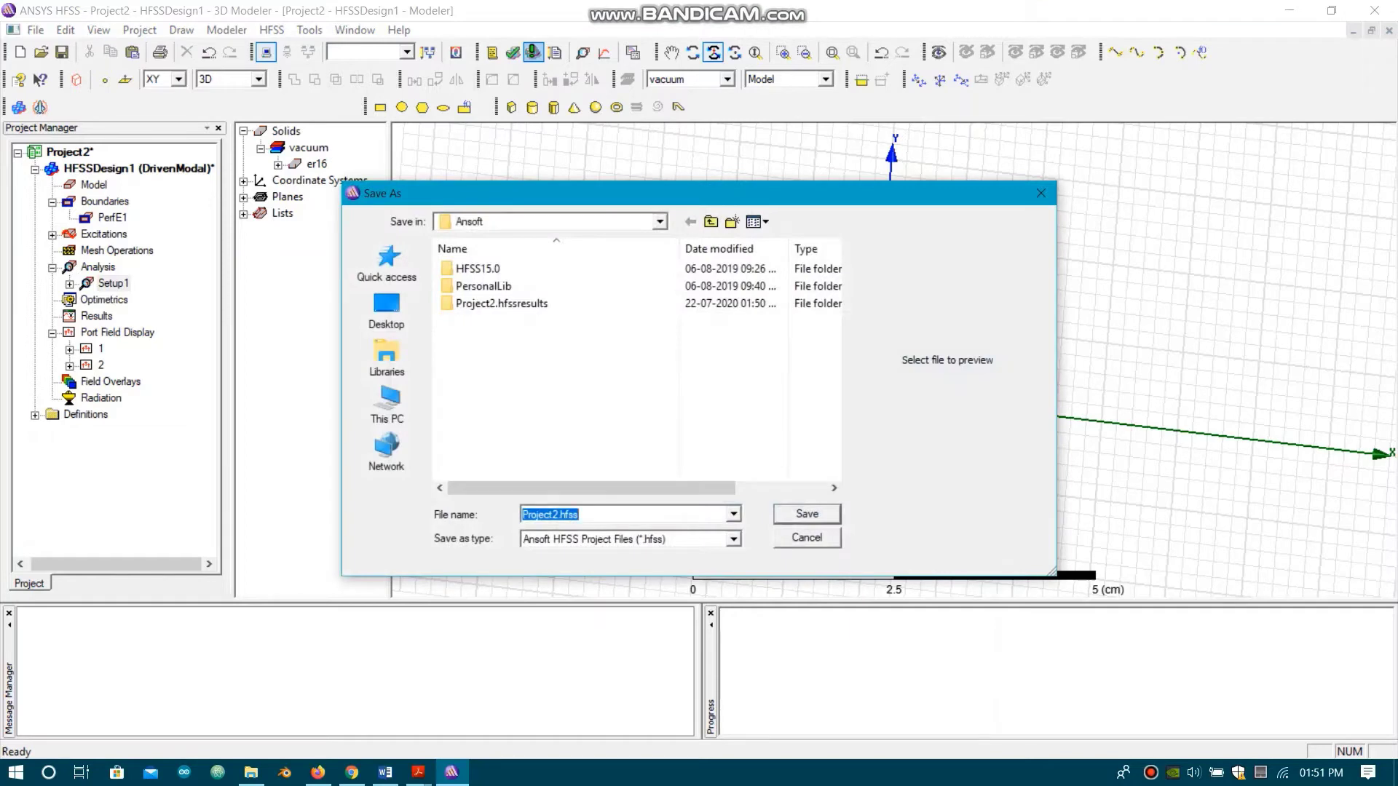
left_click(386, 310)
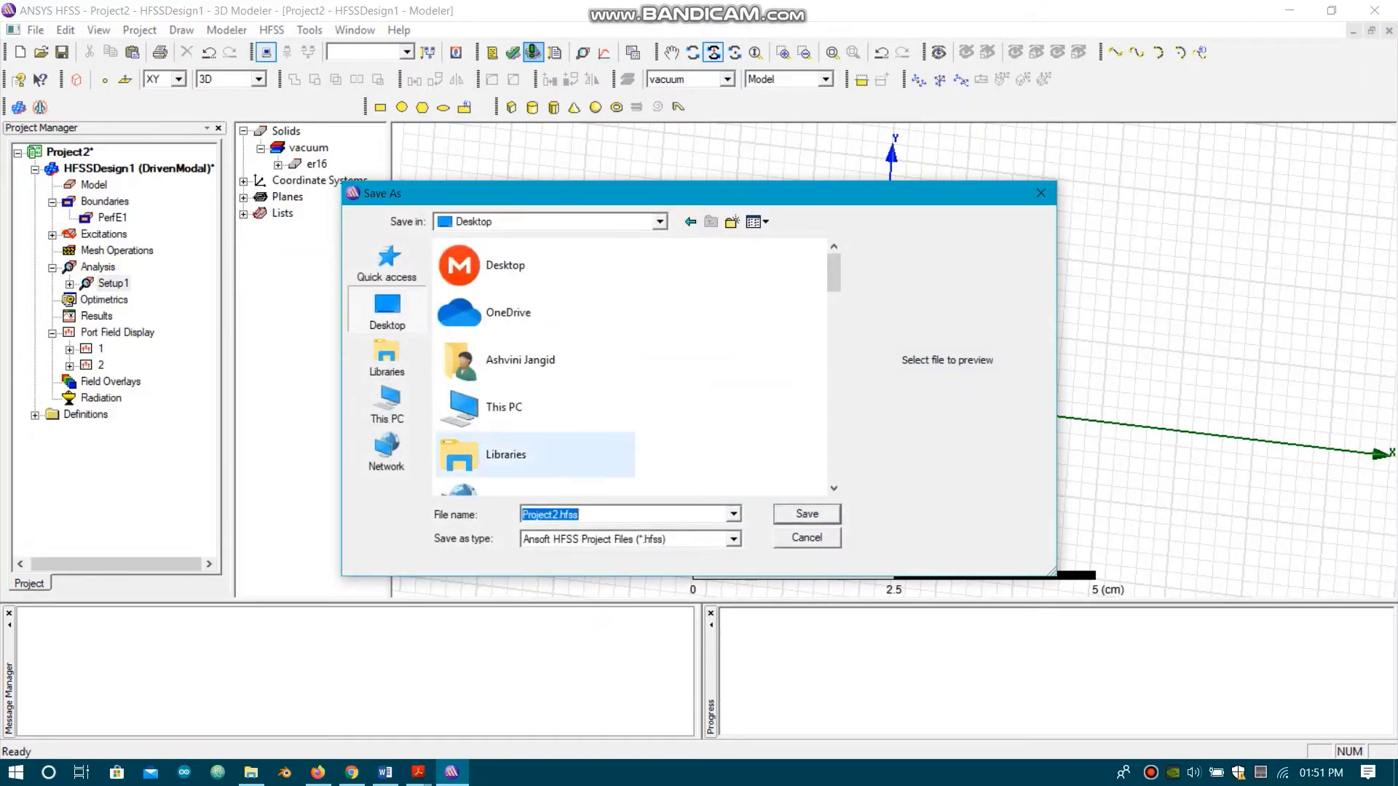
type("wr2")
key("Return")
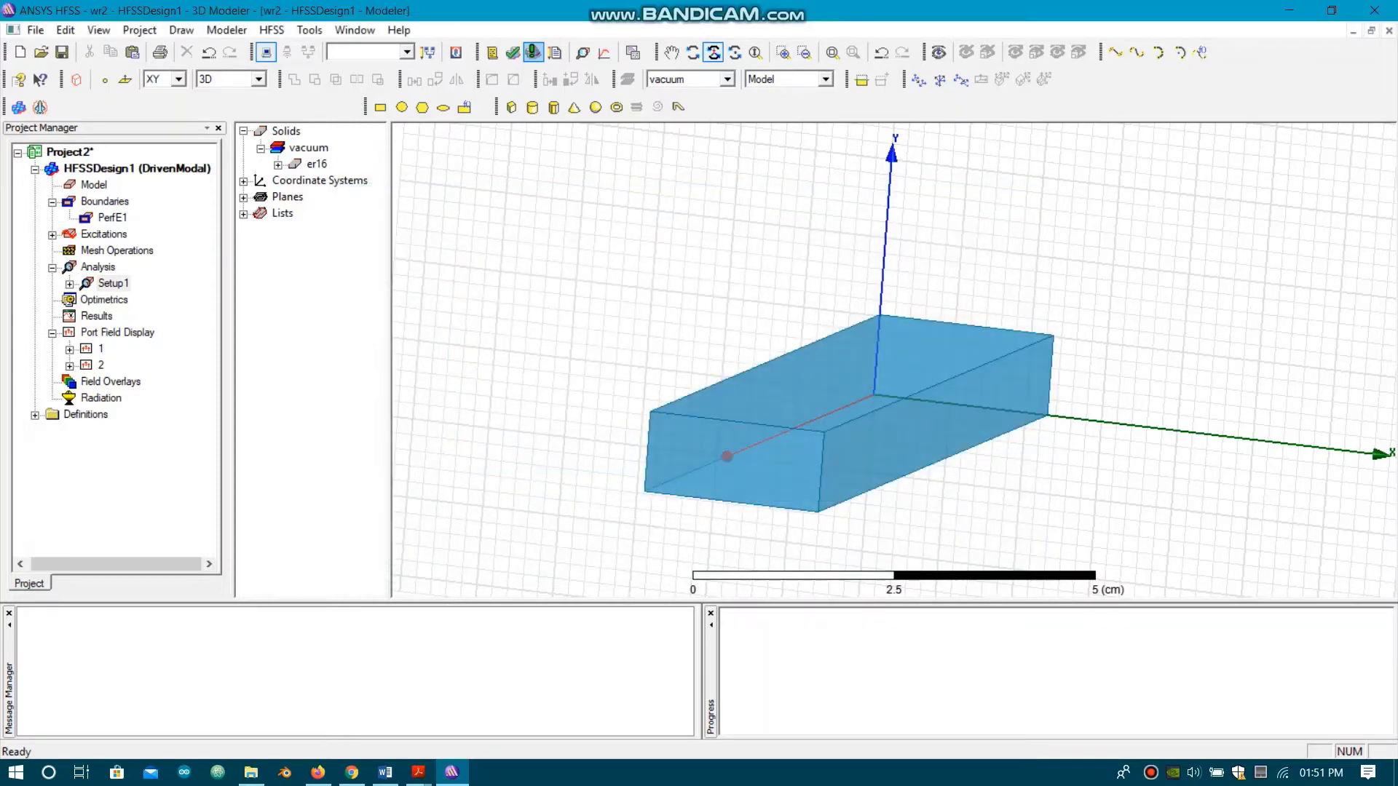
left_click(533, 52)
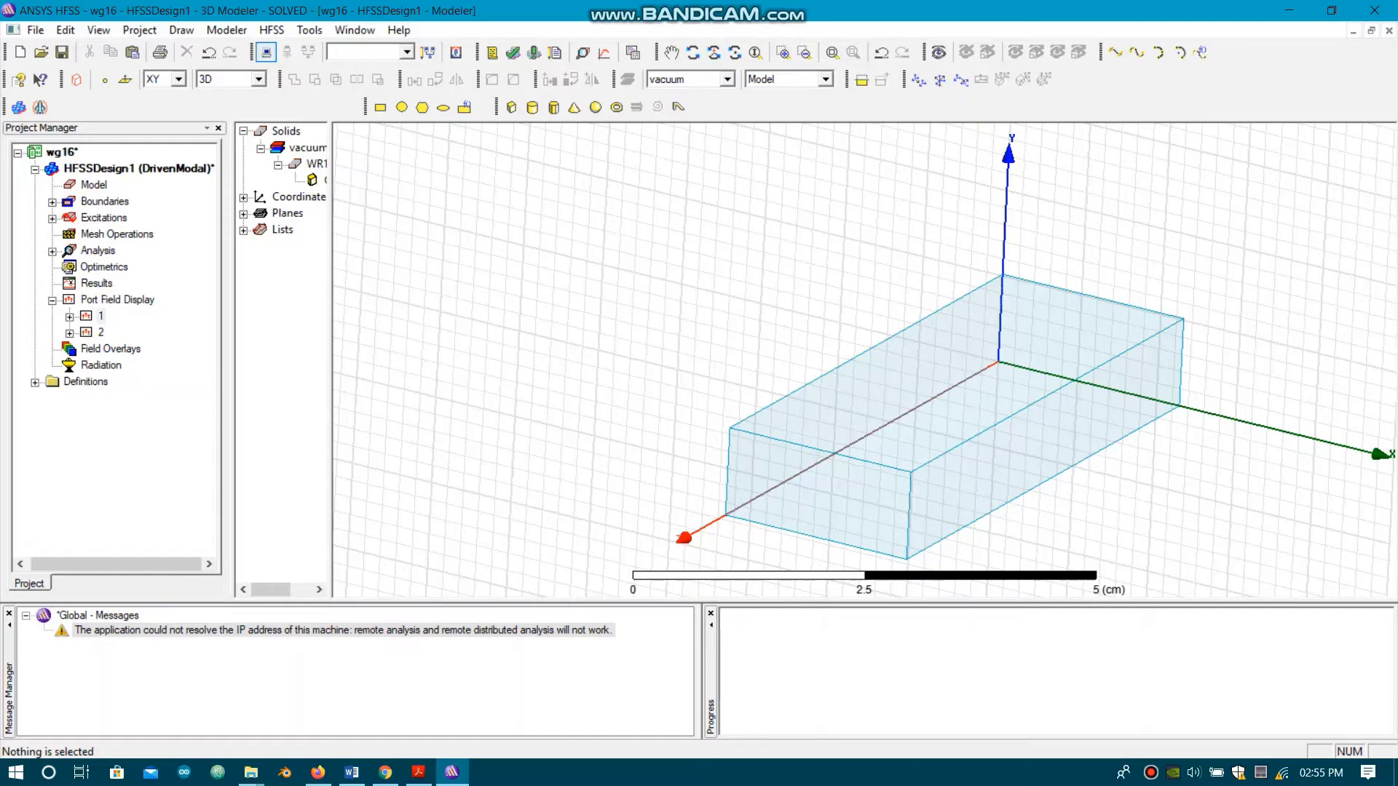
- Examine the port field patterns of Mode 1 through Mode 5 on port 1, one after another
left_click(100, 316)
left_click(101, 332)
left_click(69, 317)
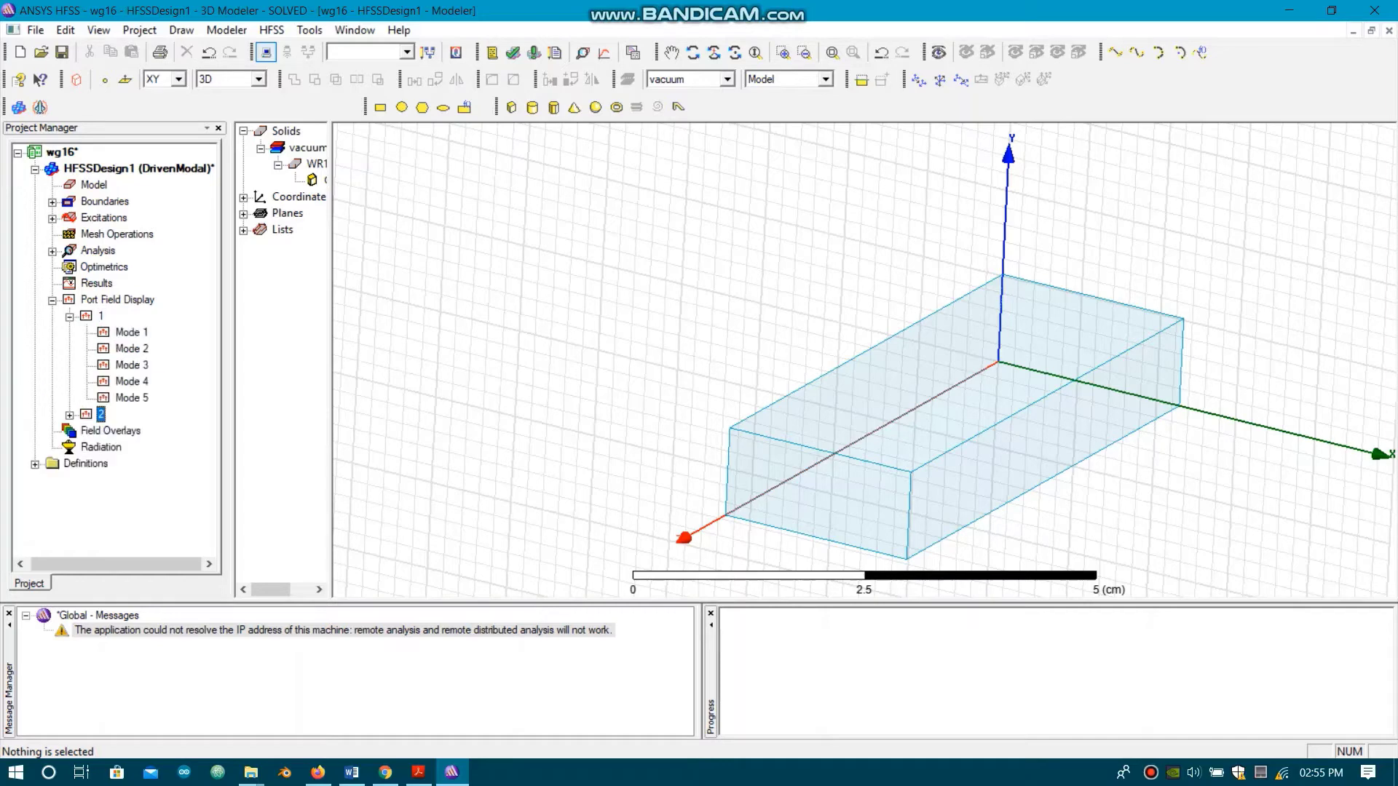
left_click(131, 332)
scroll(848, 566, "up", 4)
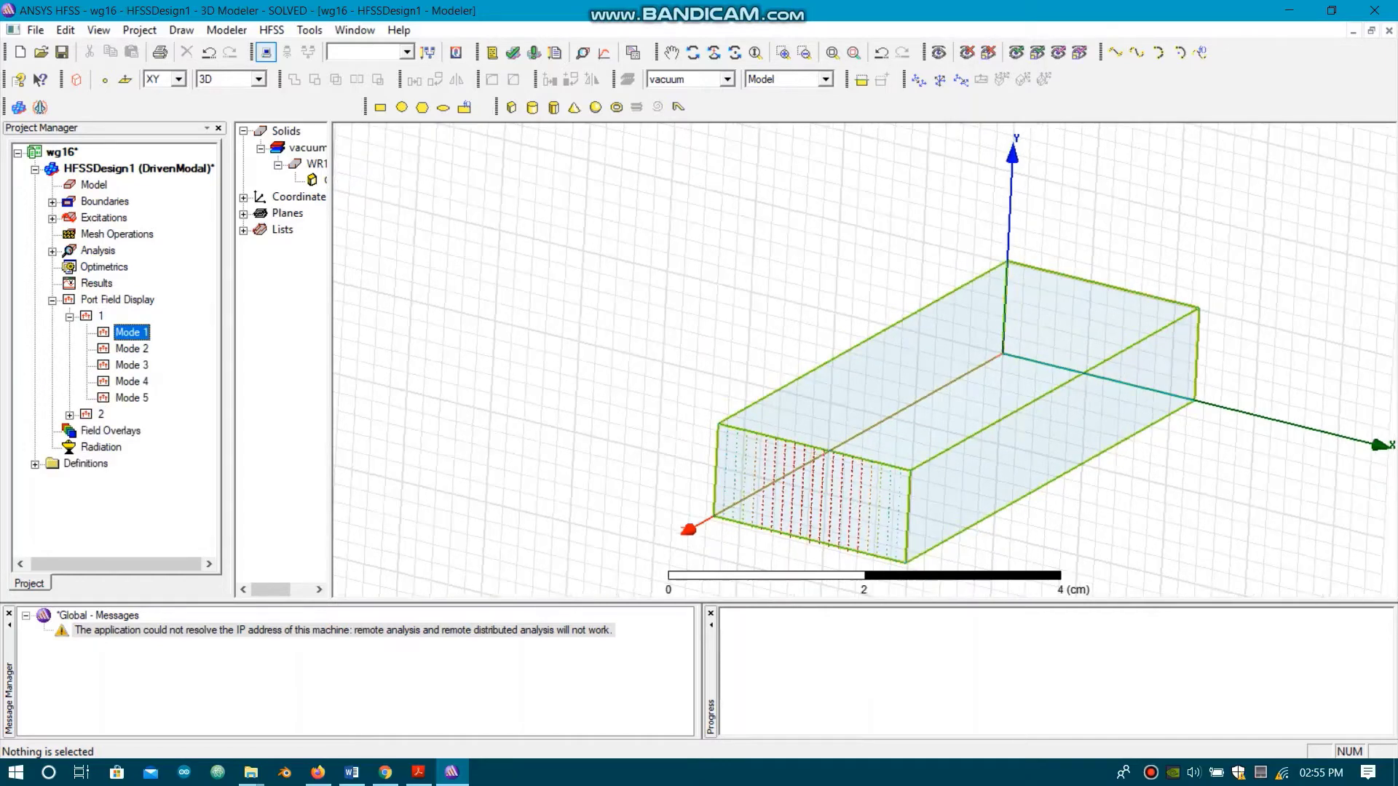
scroll(830, 554, "up", 1)
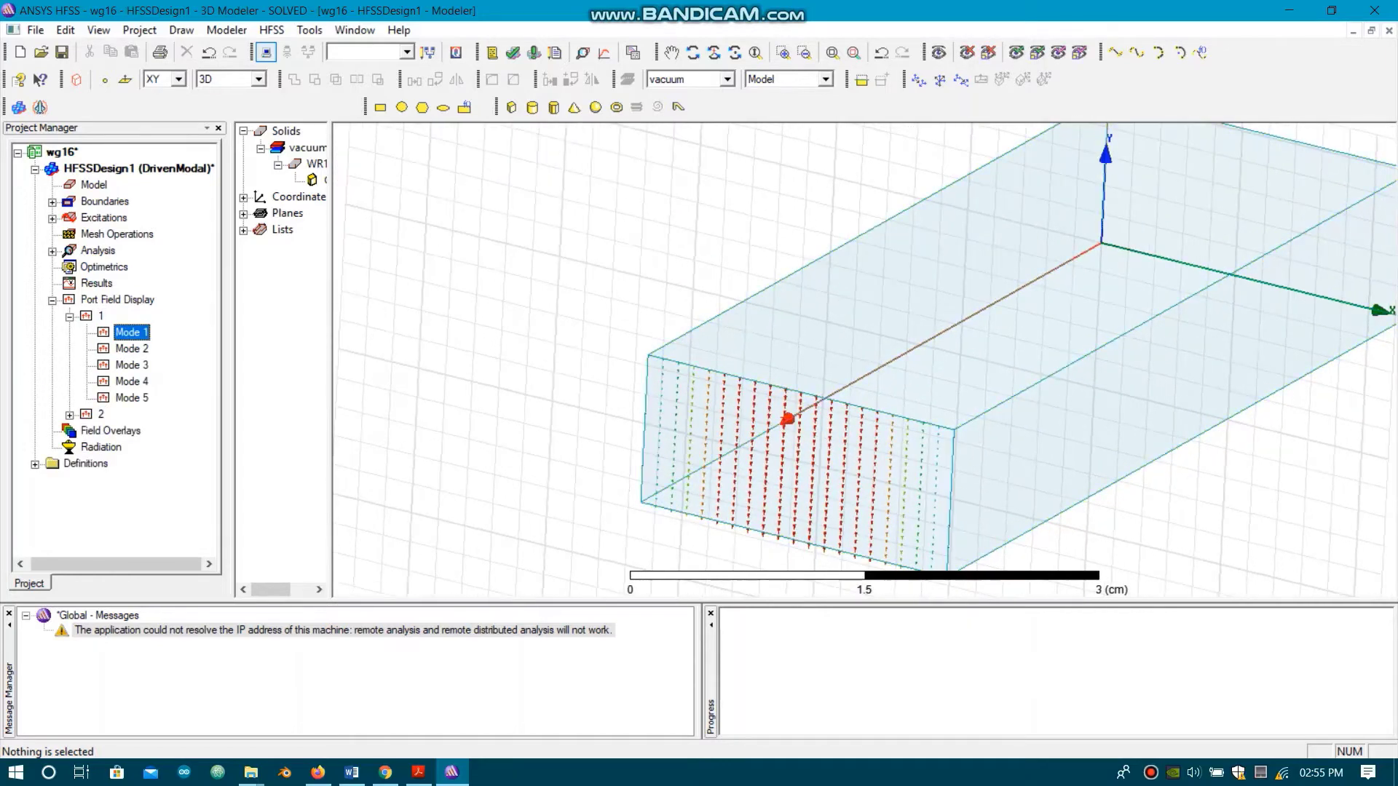
left_click(131, 349)
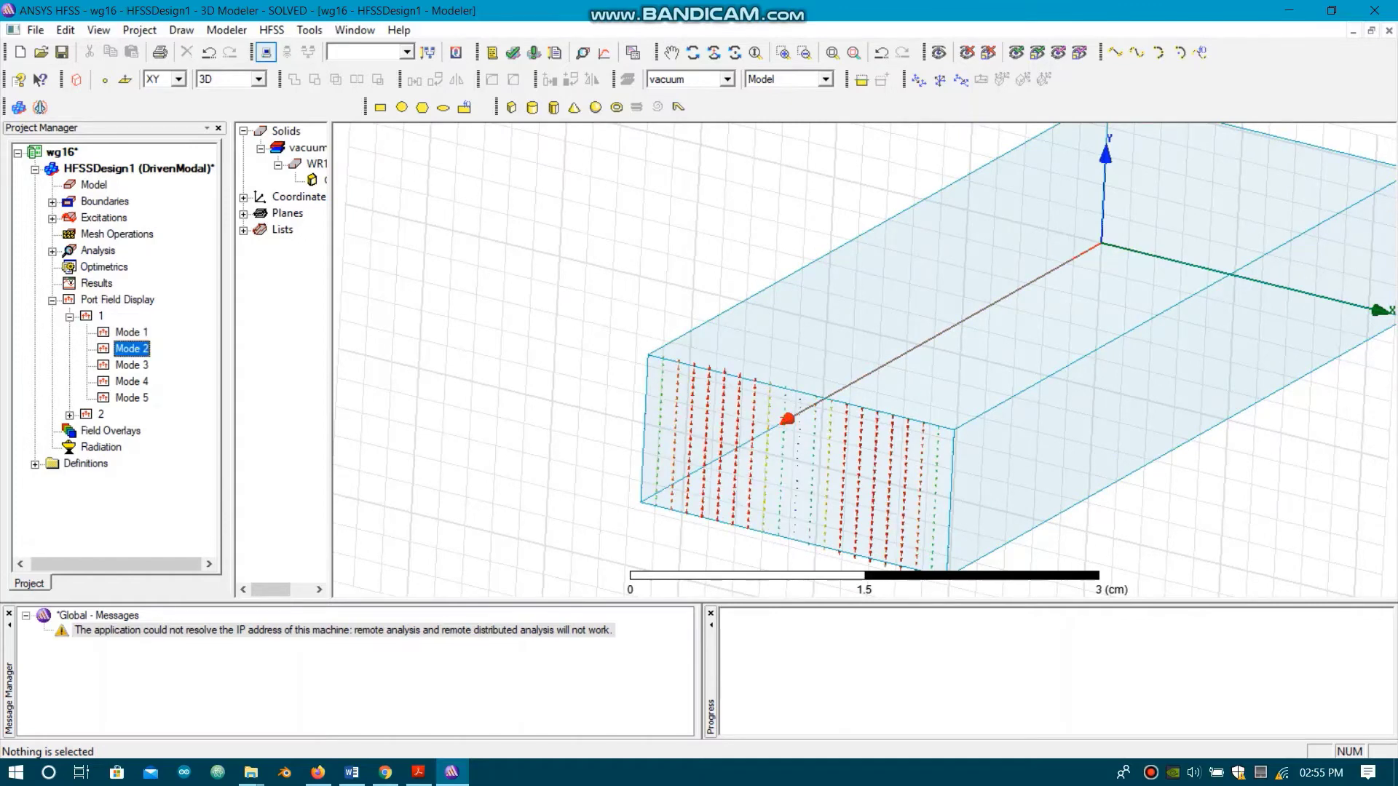
left_click(131, 365)
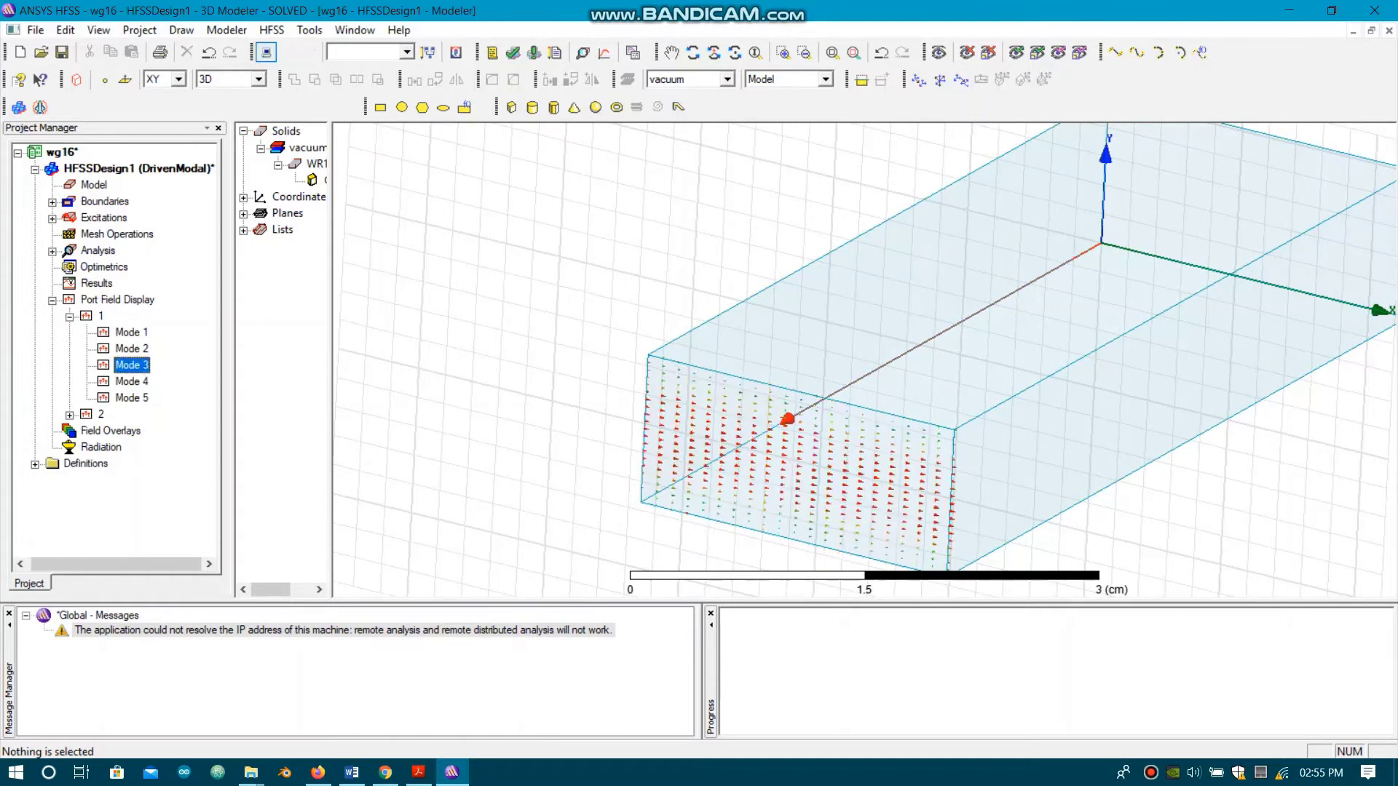
left_click(131, 381)
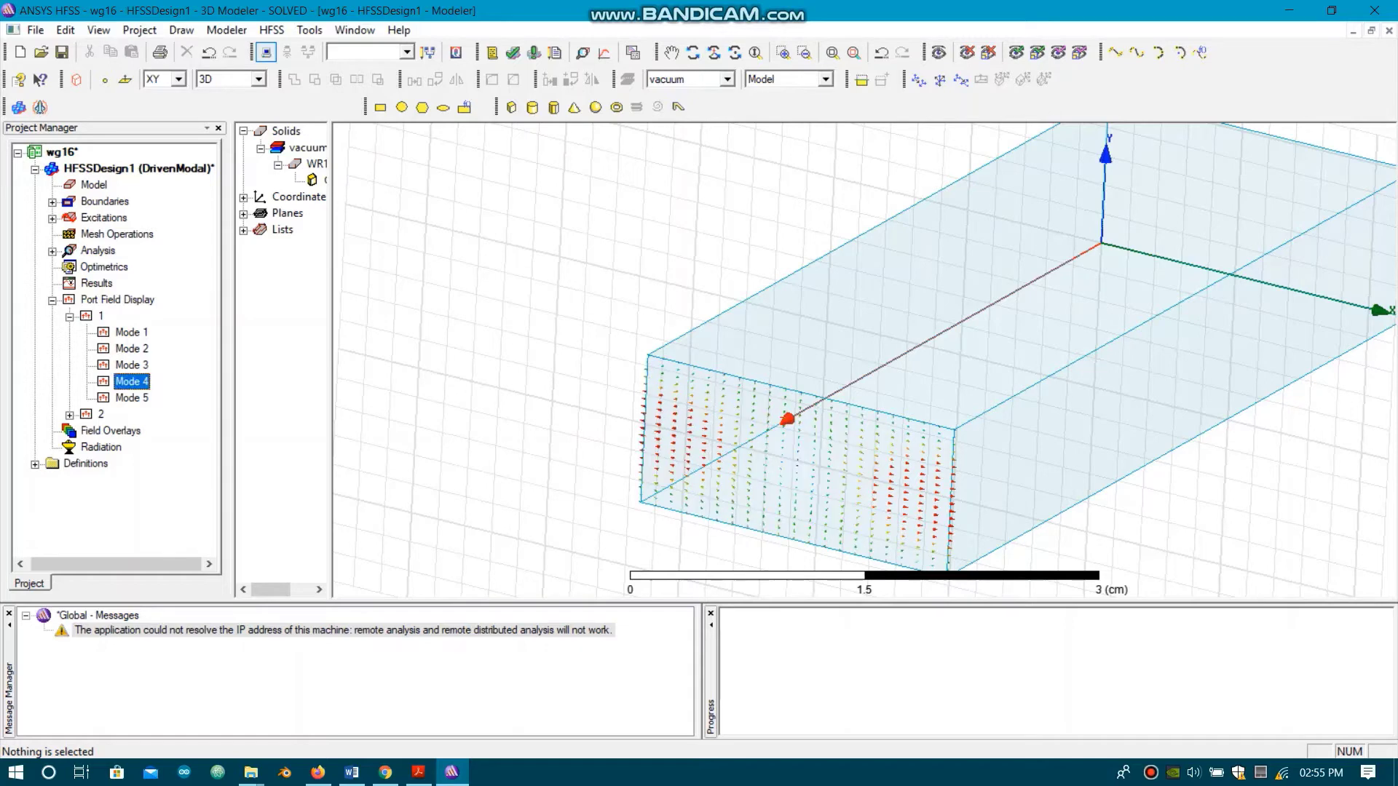
left_click(131, 398)
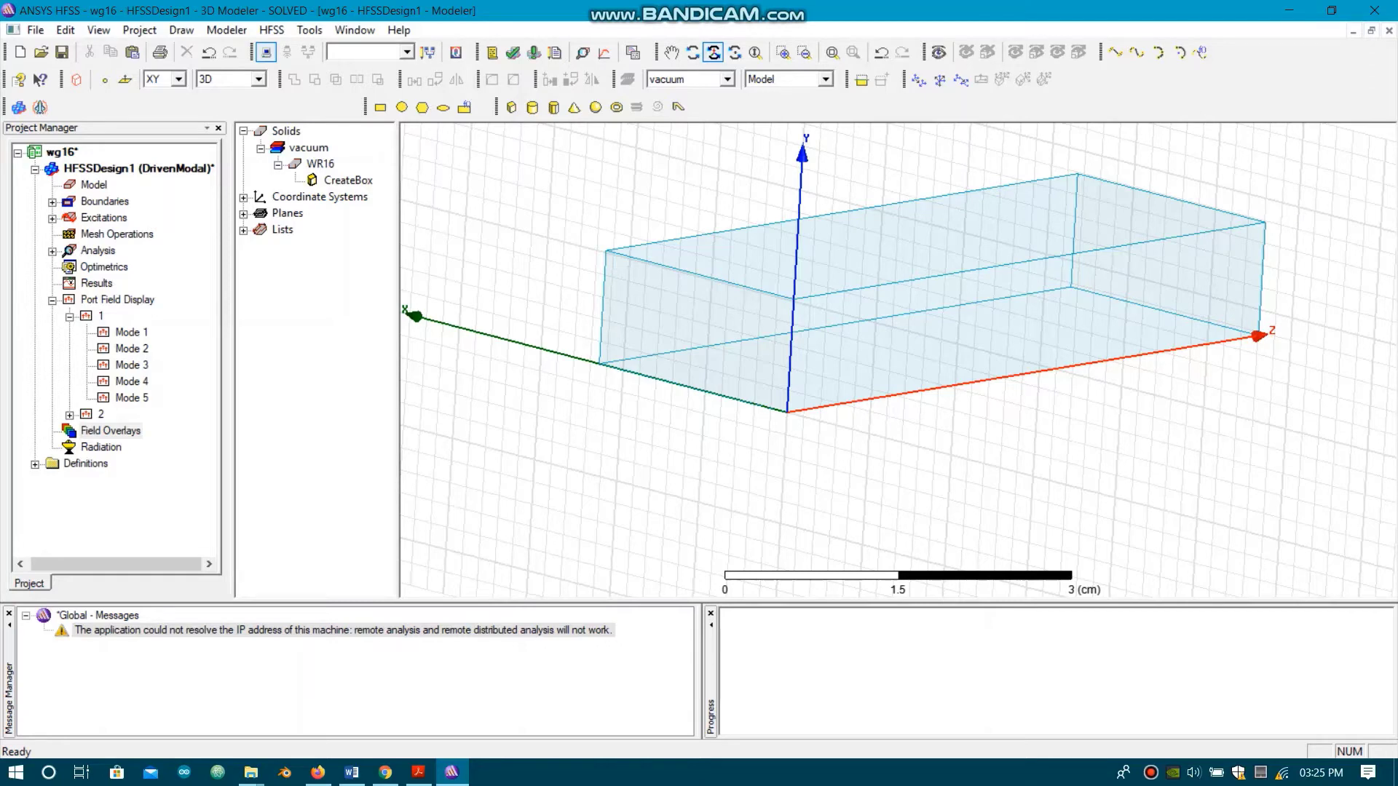
- Plot Vector_E in the WR16 volume for Setup1 : LastAdaptive, keeping 25 GHz and 0 deg phase
left_click(272, 30)
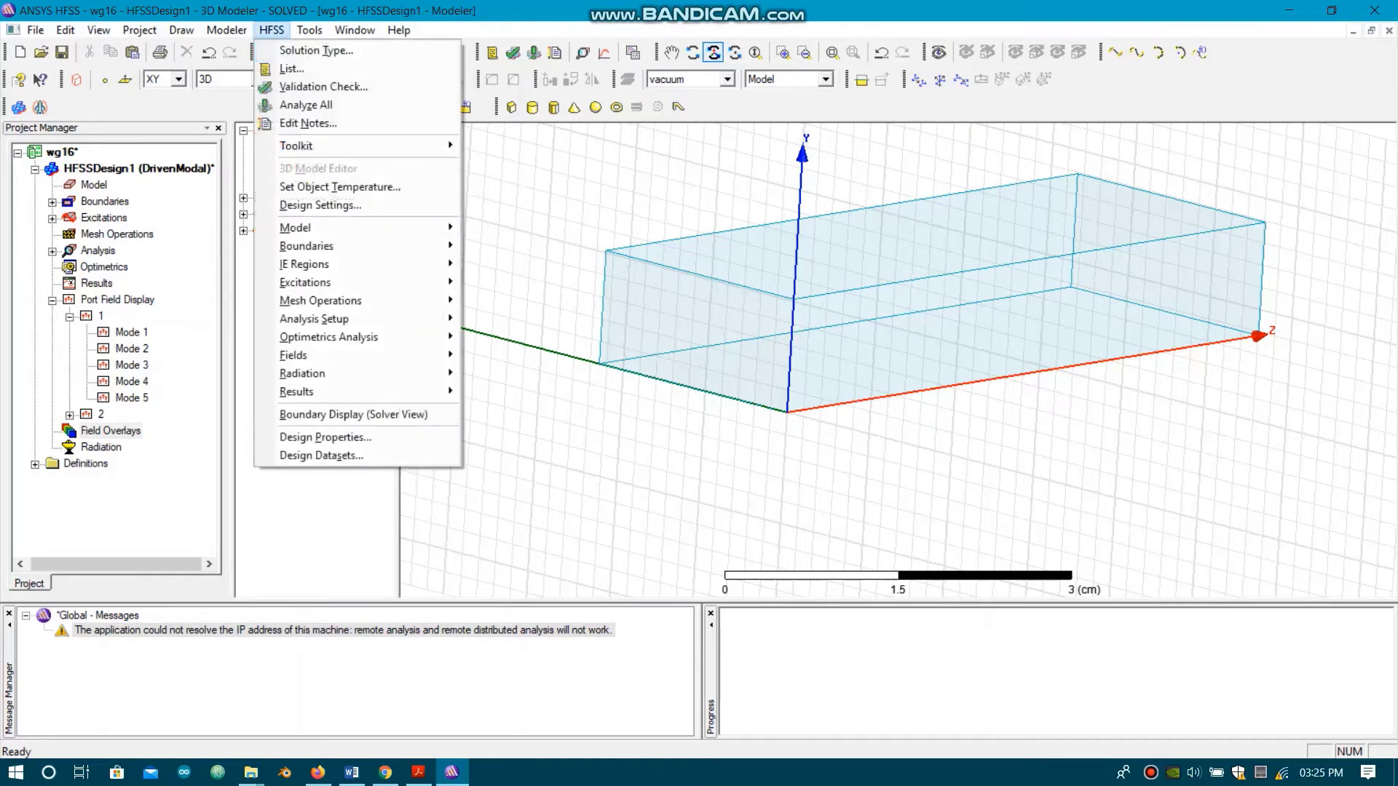
left_click(271, 30)
key("ctrl+a")
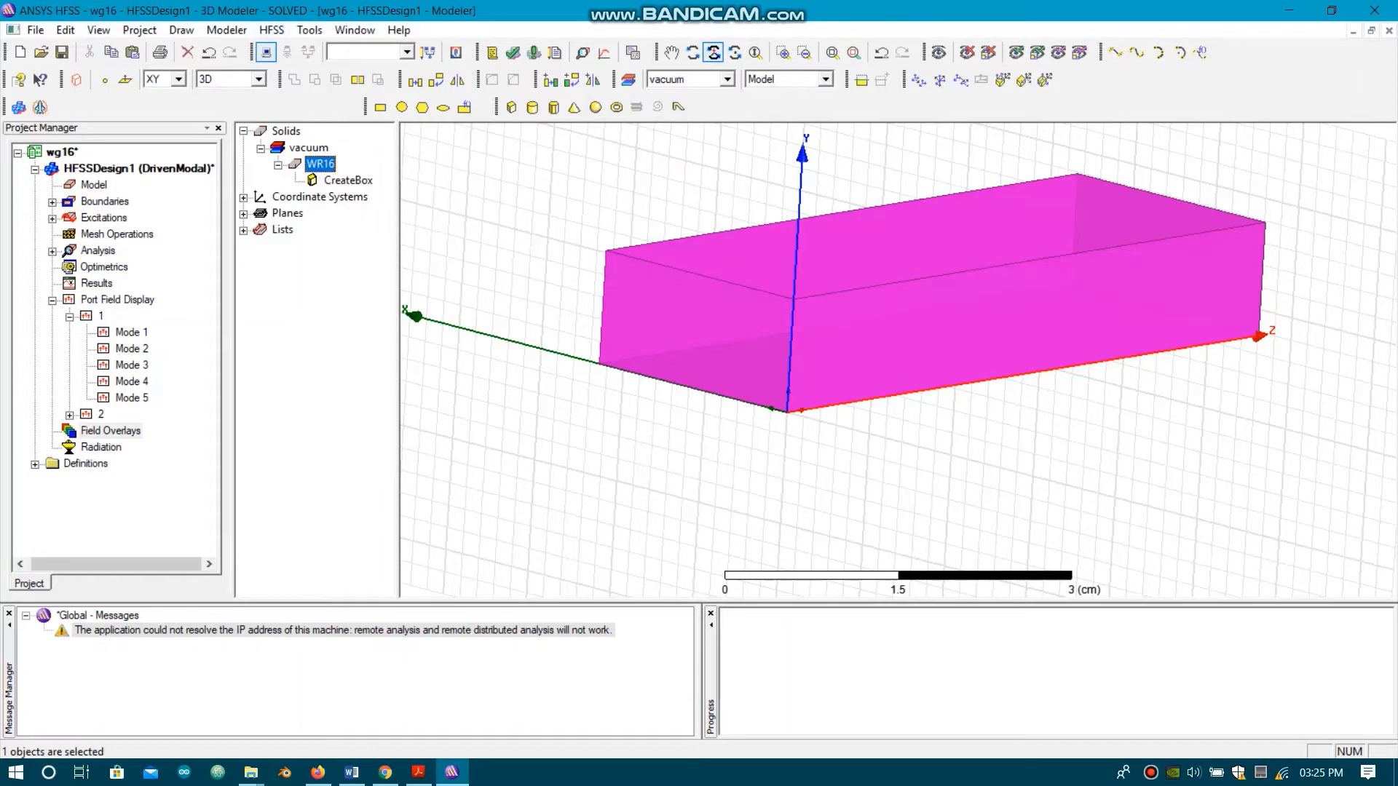
right_click(319, 162)
mouse_move(371, 390)
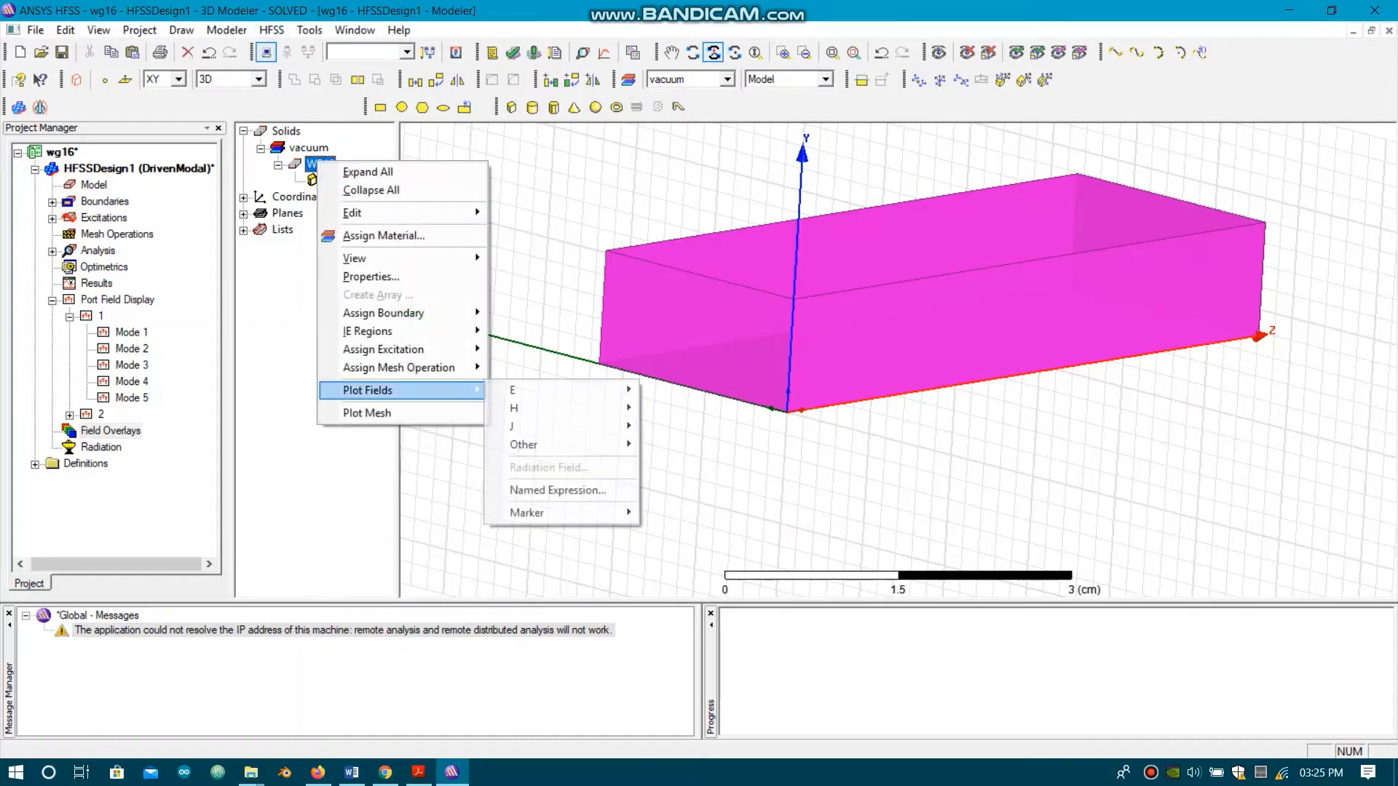
mouse_move(532, 390)
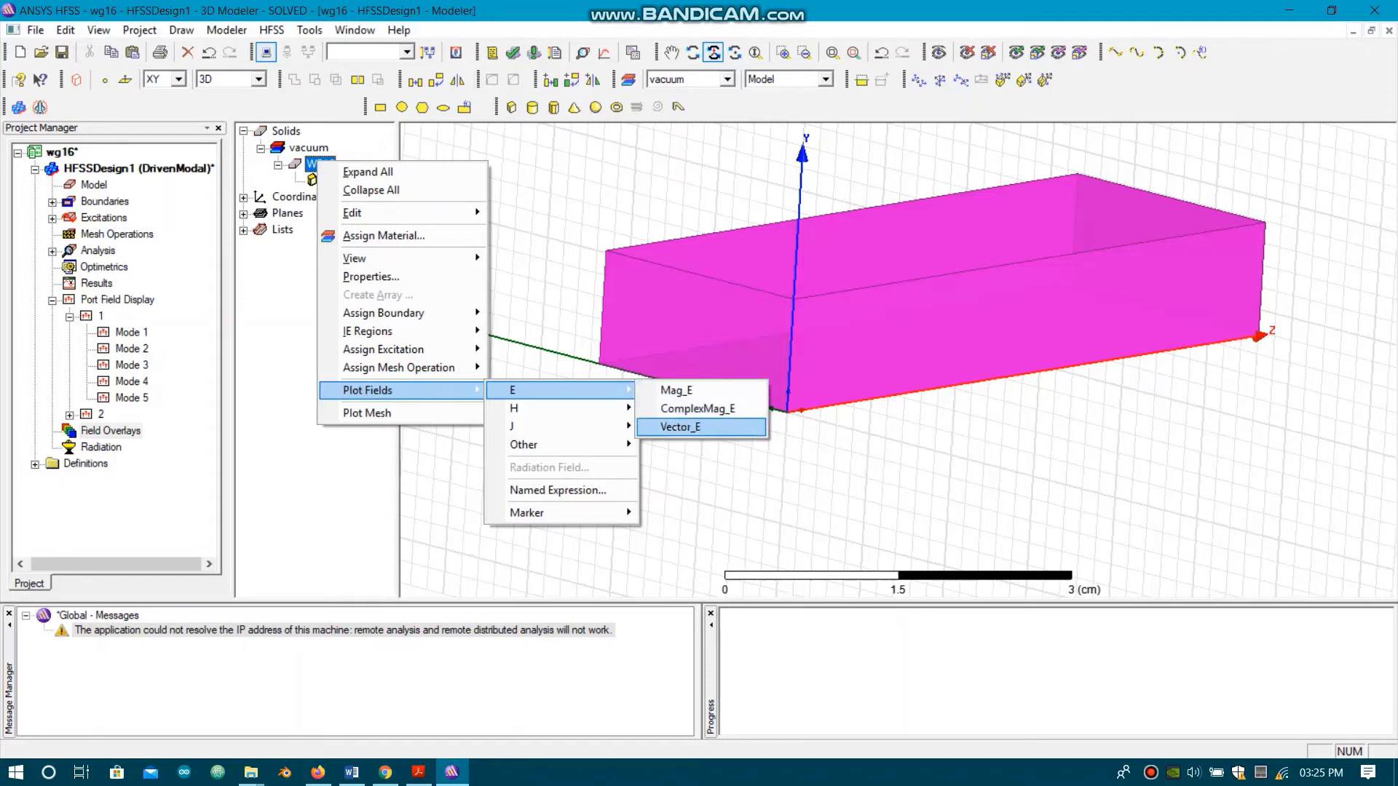
left_click(681, 427)
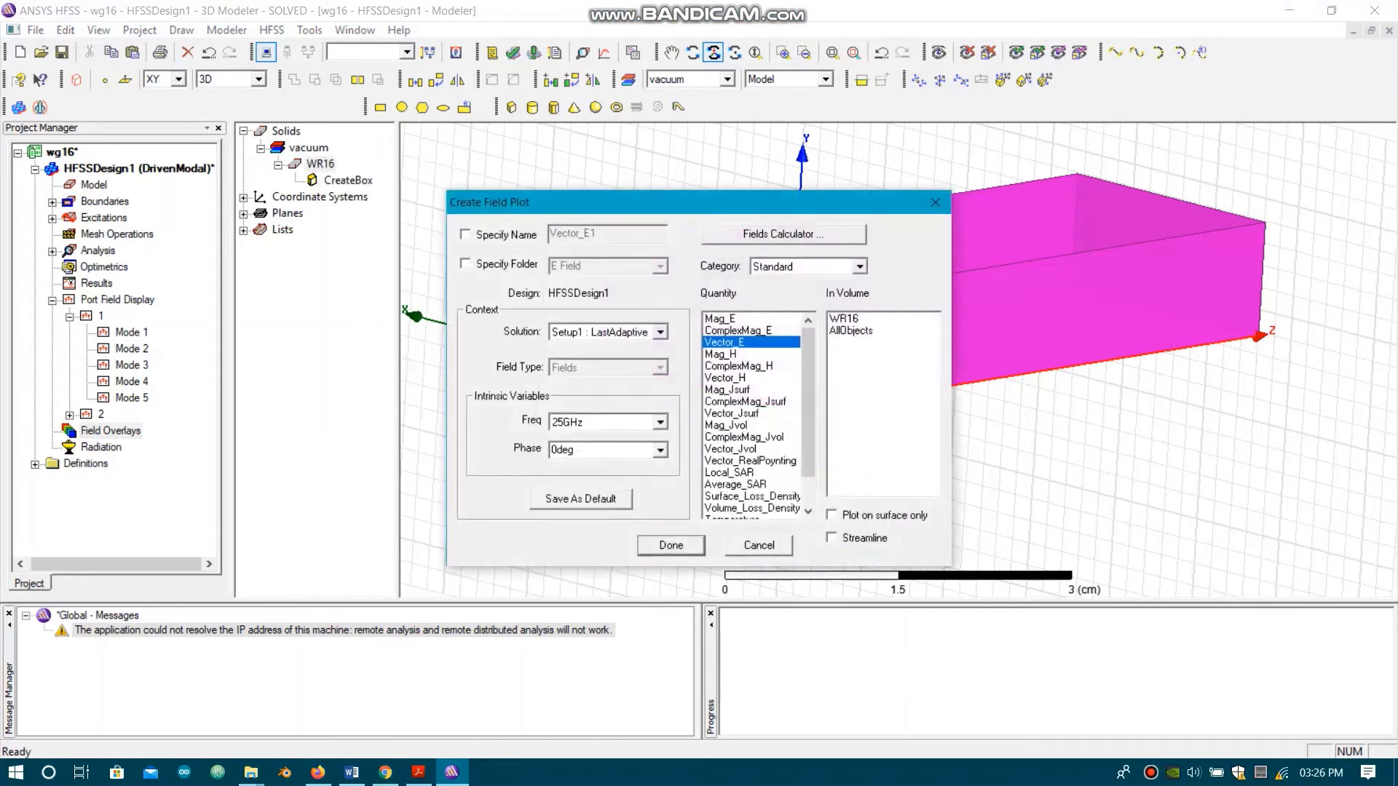
left_click(844, 319)
key("Return")
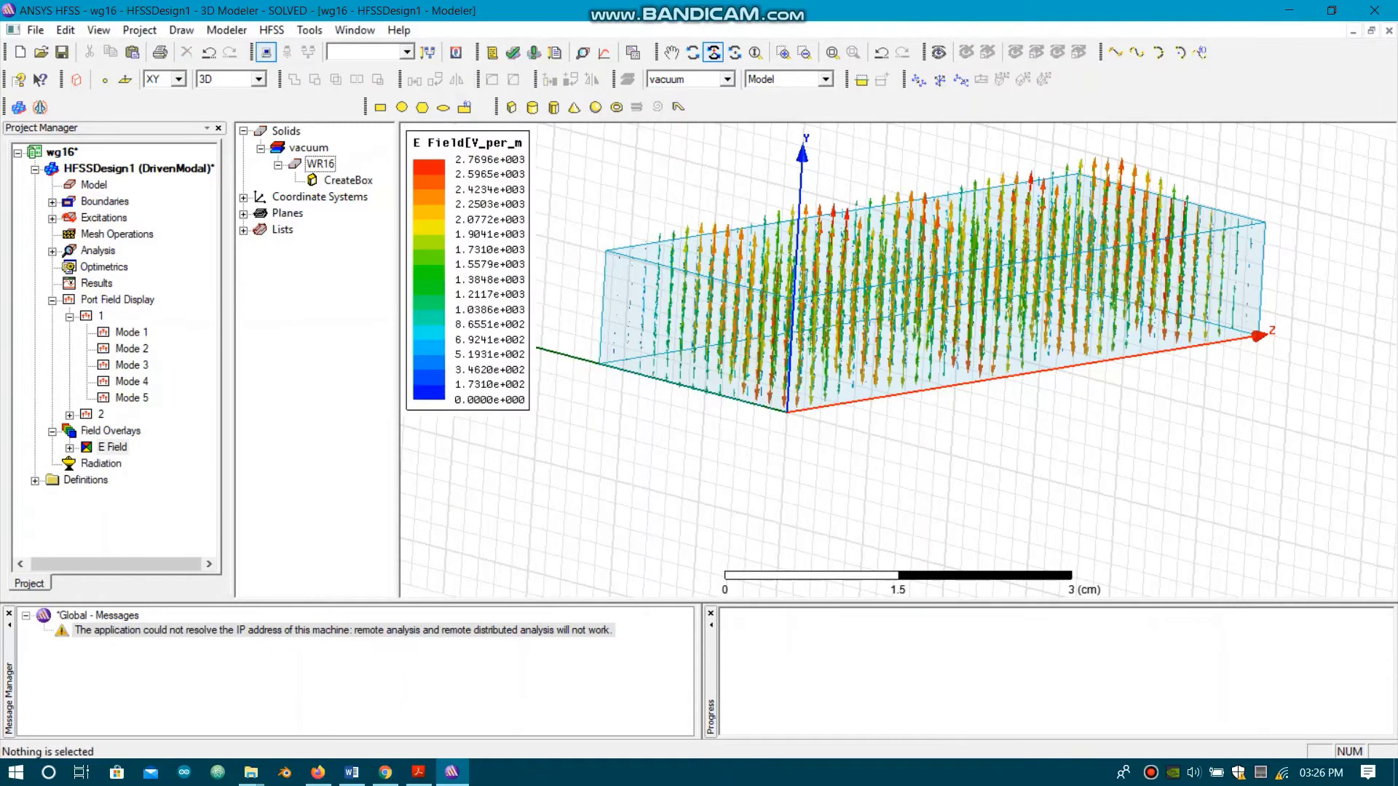
- Examine the electric field vectors along the waveguide in a straight side view and in oblique views
left_click_drag(1114, 364, 914, 441)
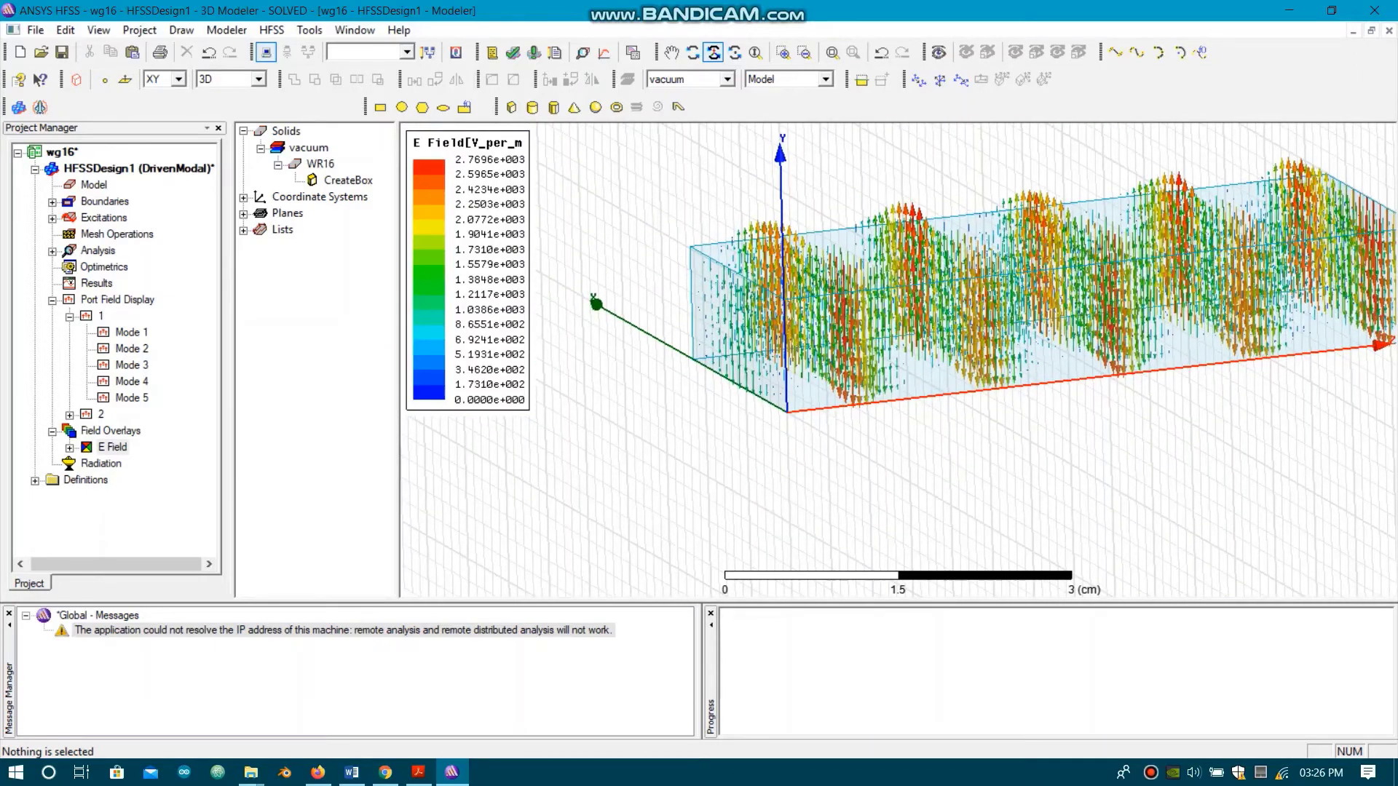
double_click(842, 319, "alt")
scroll(841, 319, "down", 6)
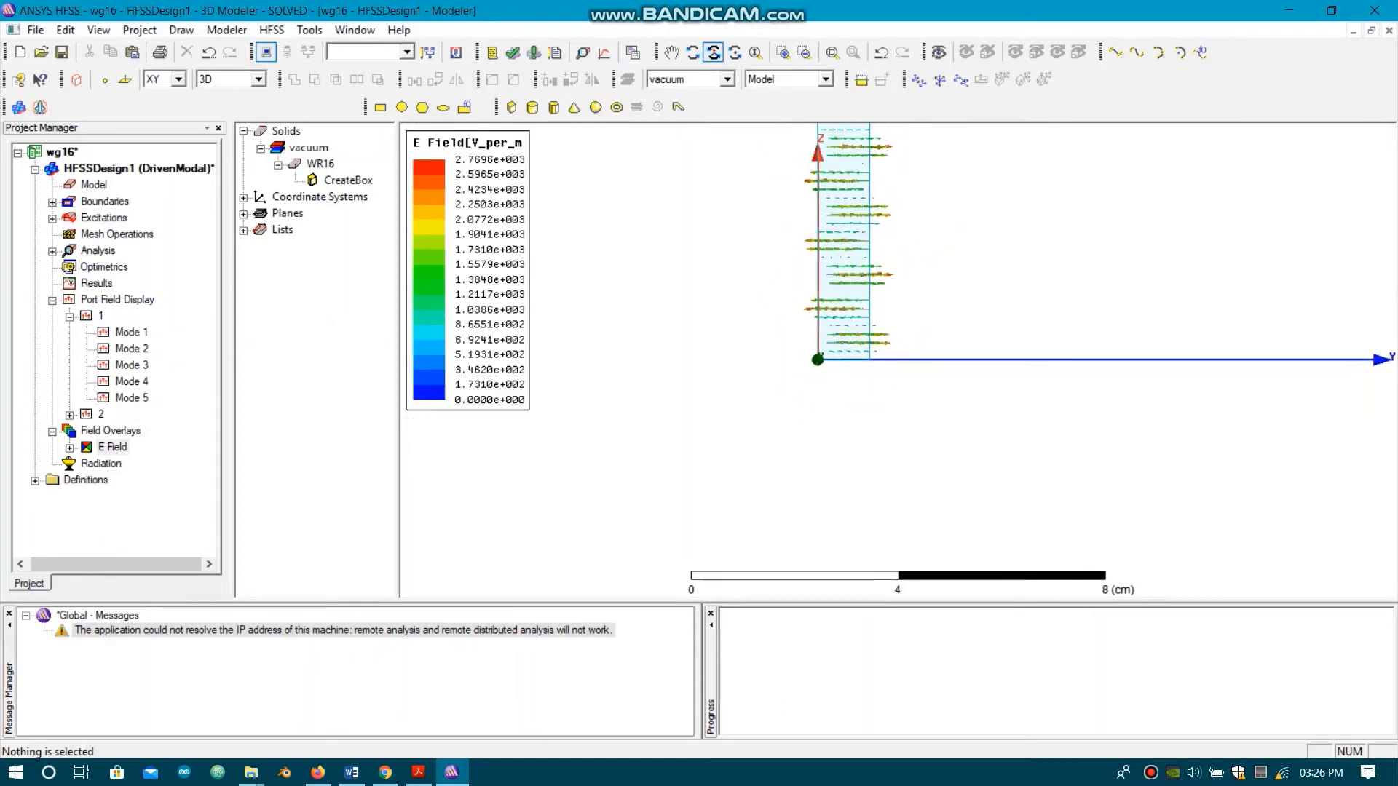
scroll(837, 145, "up", 6)
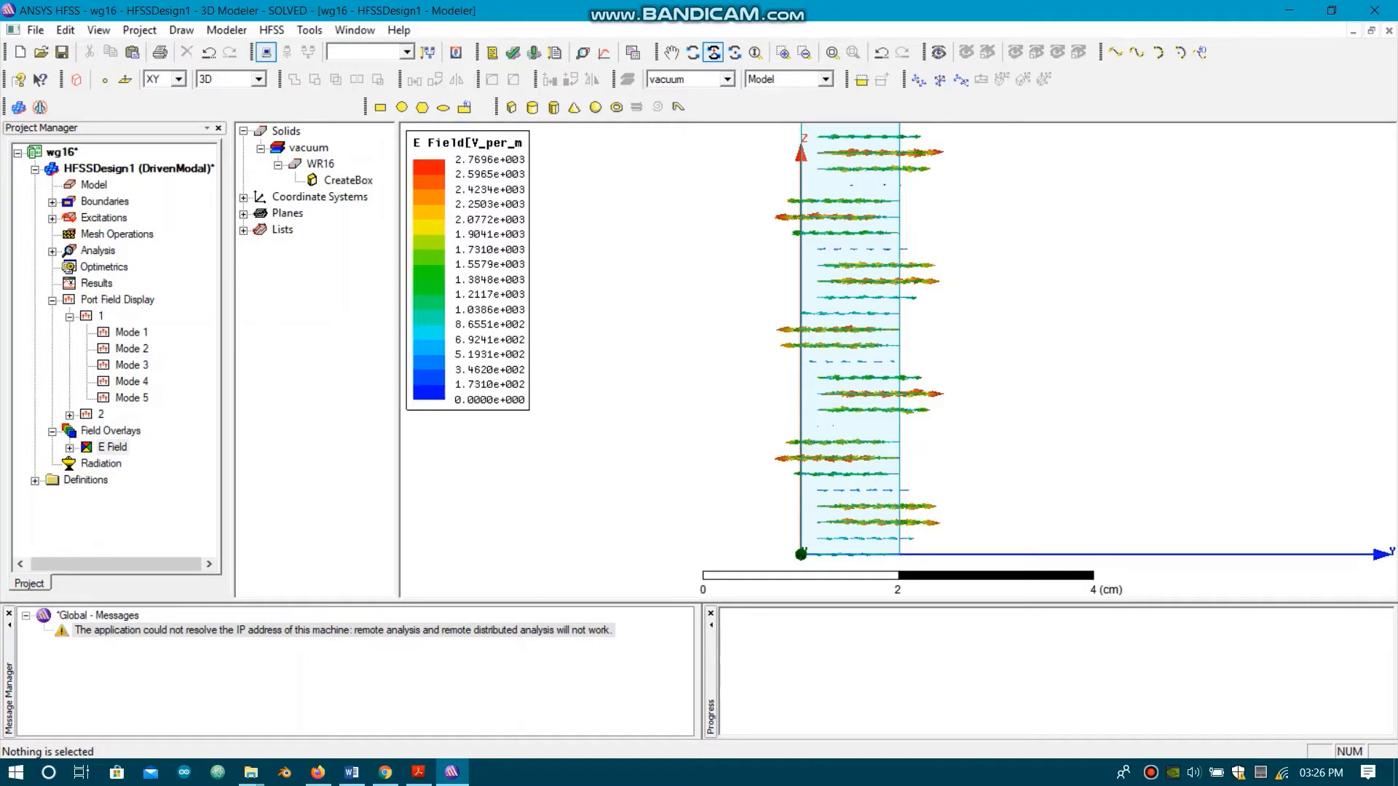
left_click_drag(919, 328, 855, 288)
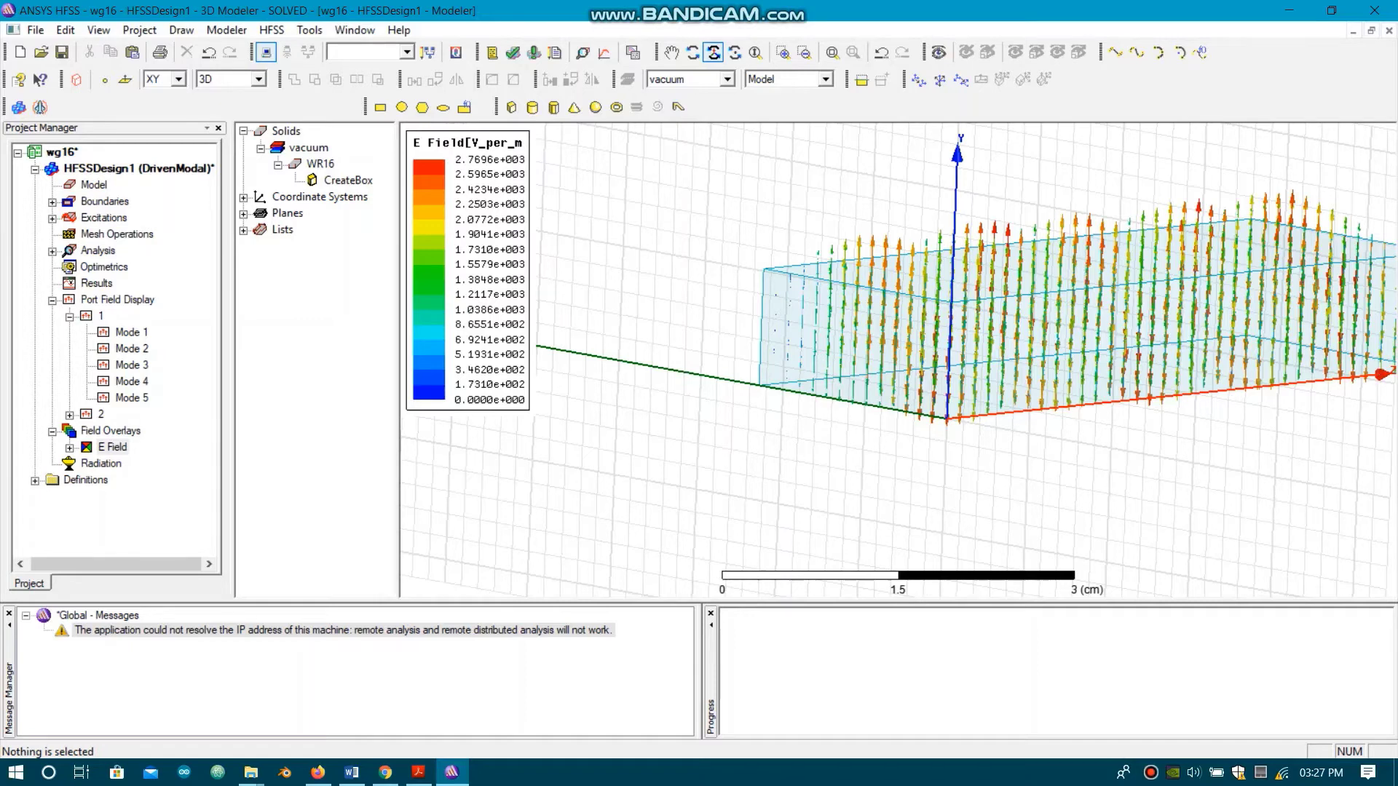
left_click_drag(899, 321, 899, 408)
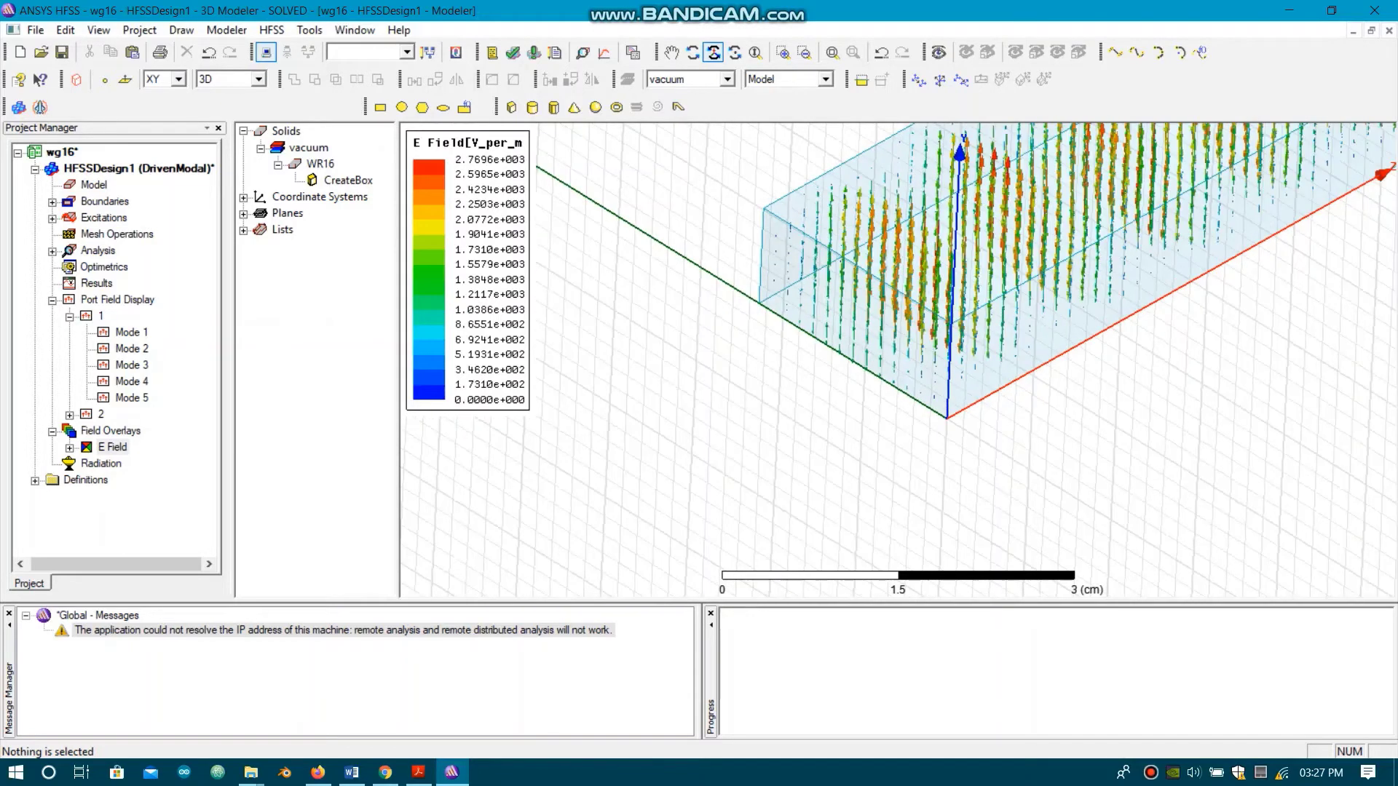
key("ctrl+d")
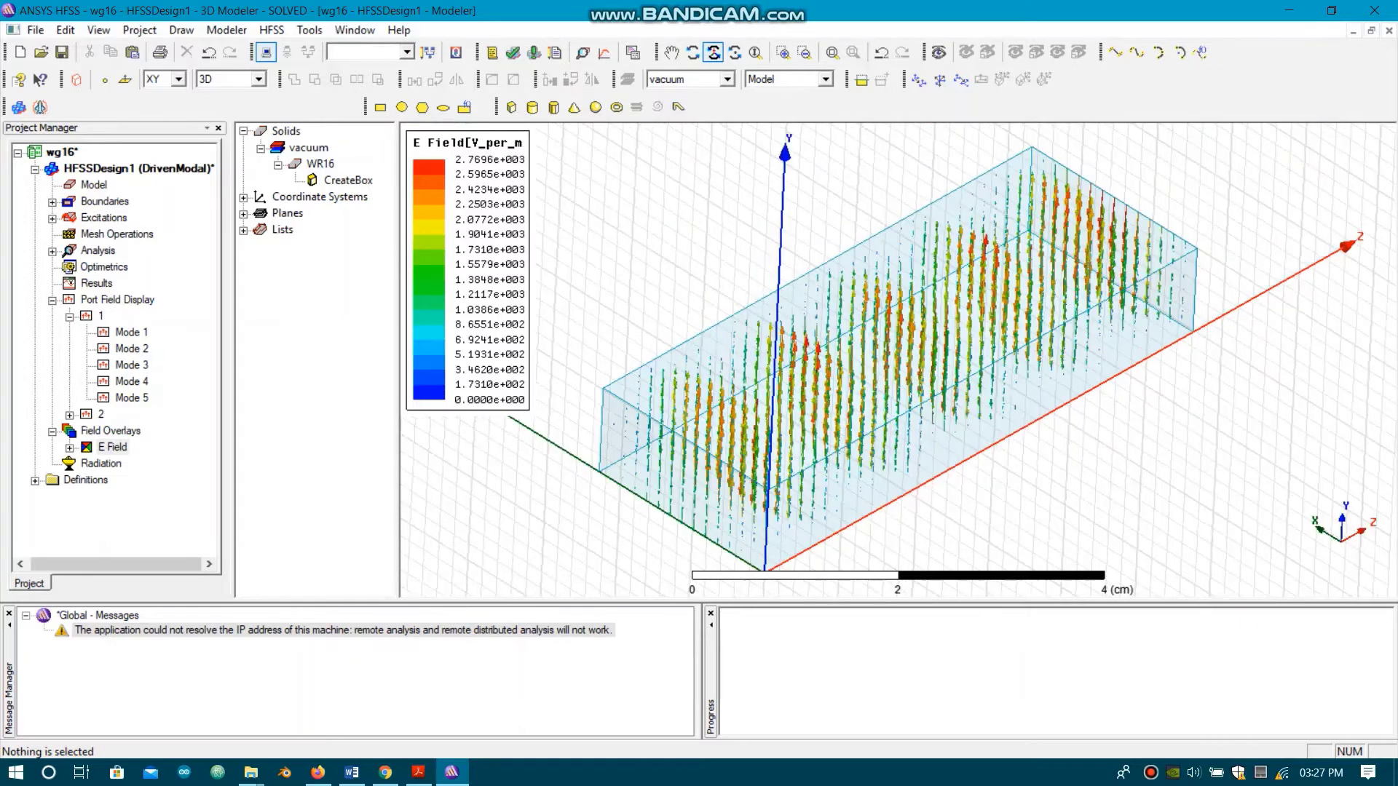
- Delete all E Field plots from the field overlays
left_click(112, 448)
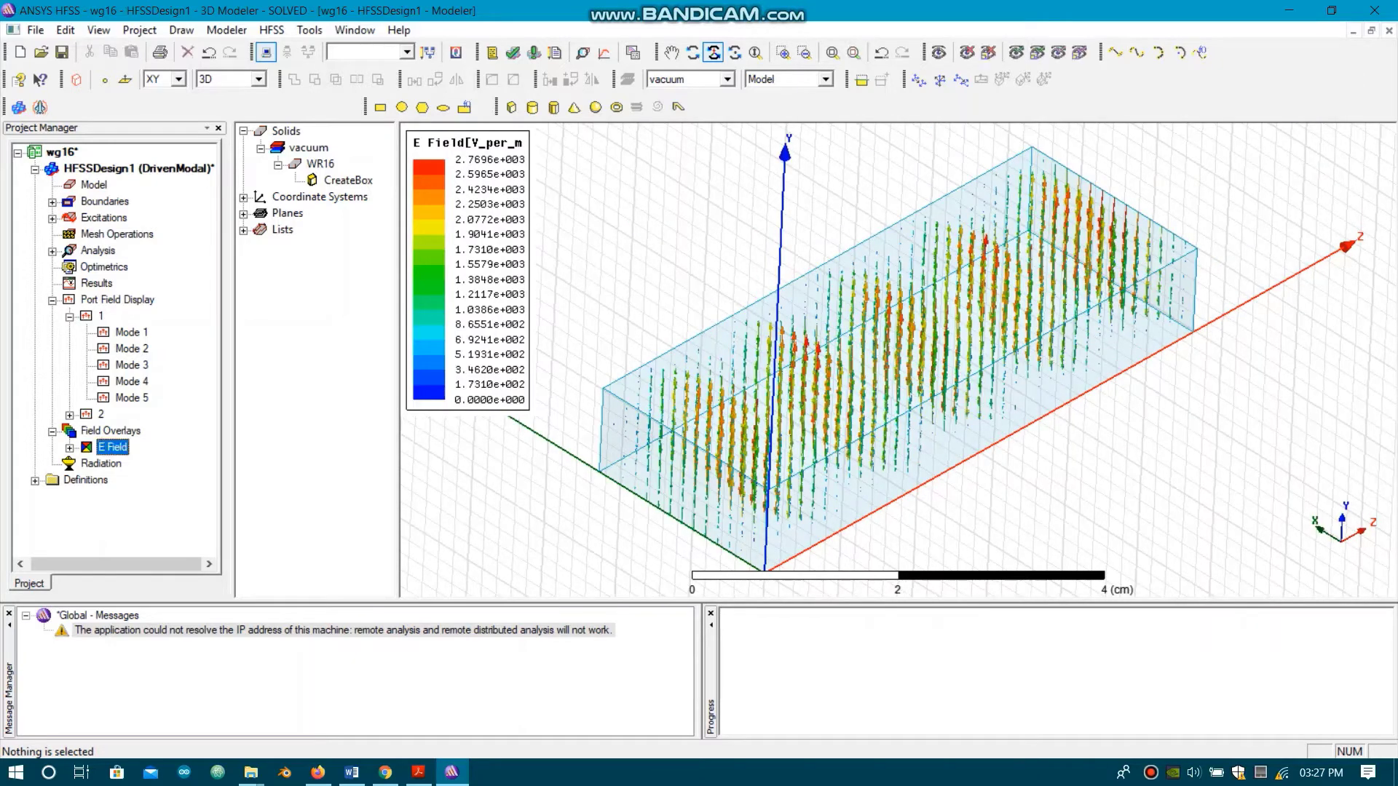
left_click(187, 52)
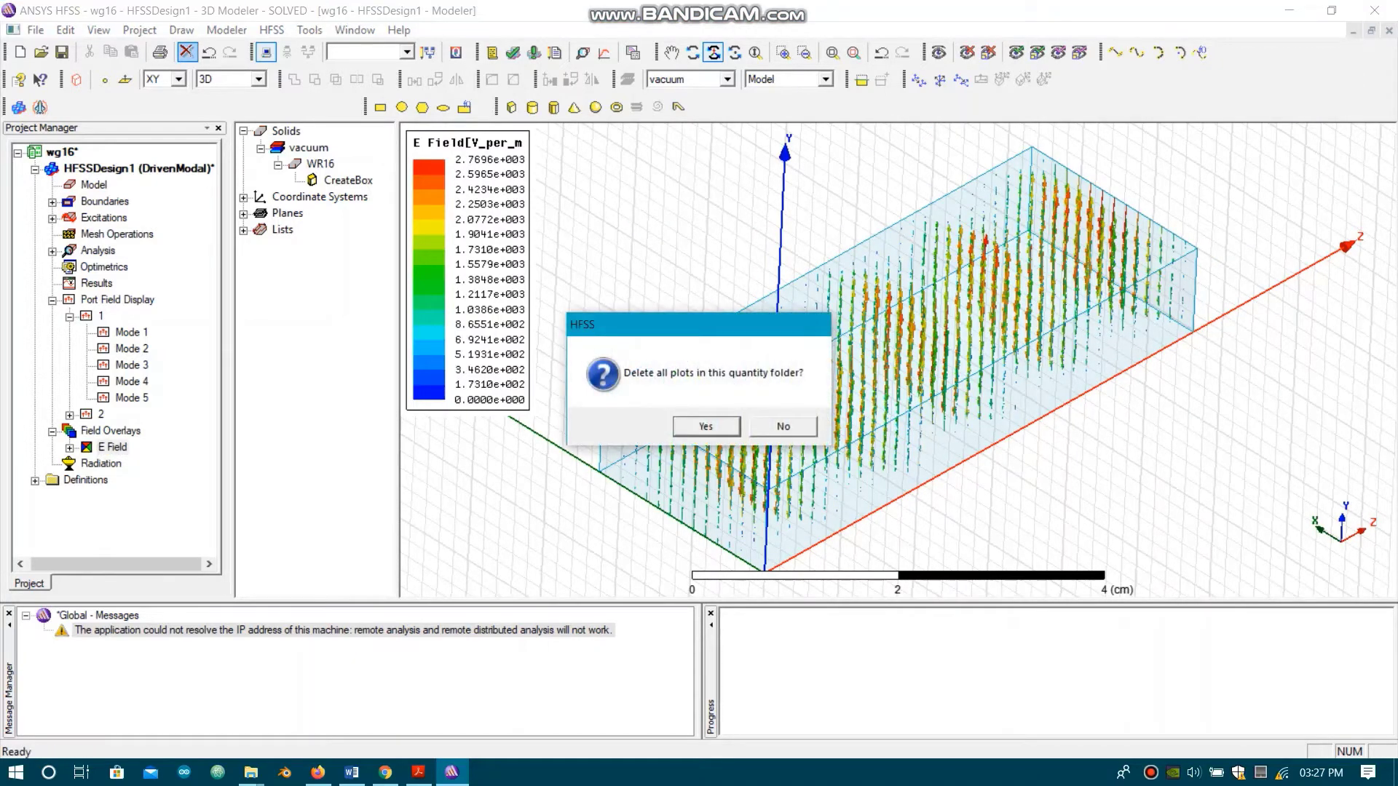
key("Return")
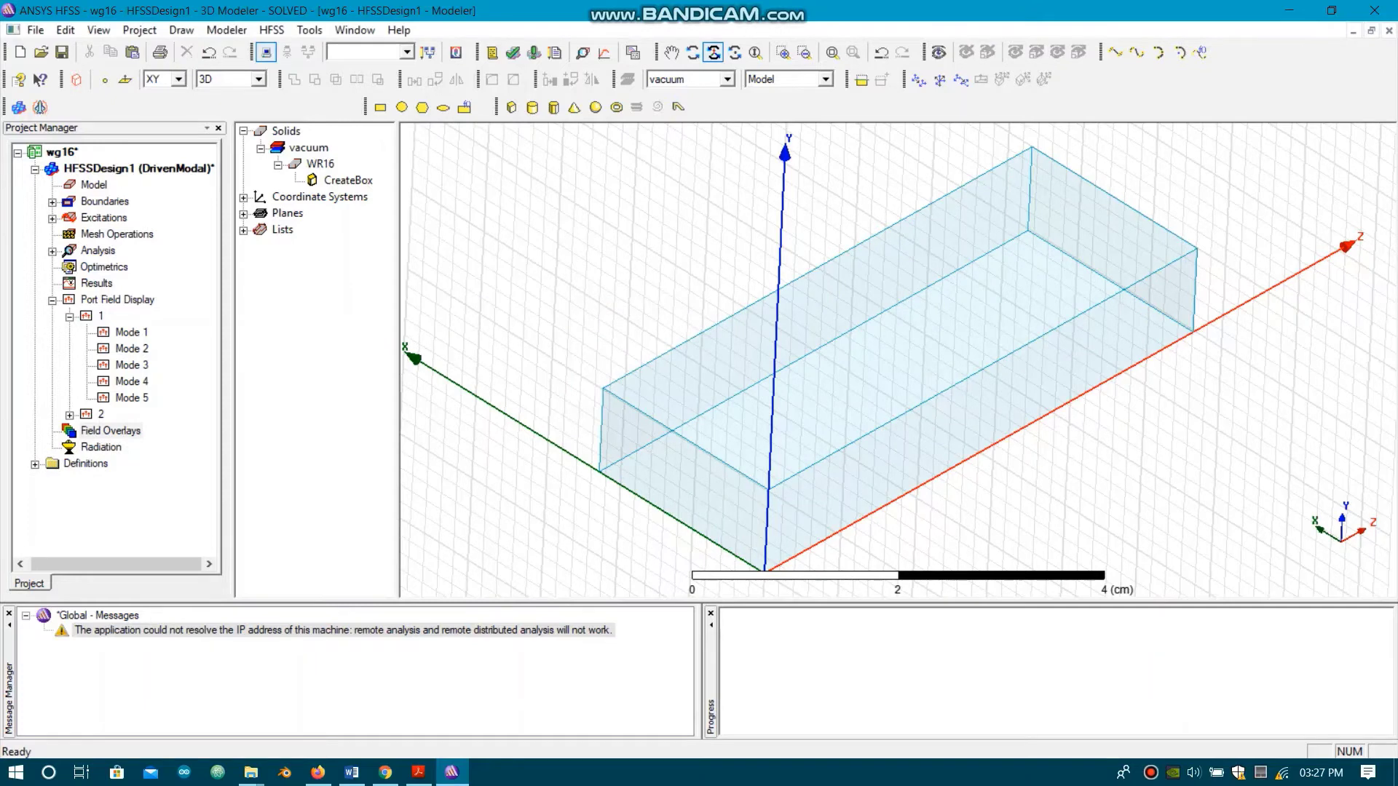
- Plot Vector_H in the WR16 volume for Setup1 : LastAdaptive, keeping 25 GHz and 0 deg phase
left_click(316, 163)
right_click(318, 164)
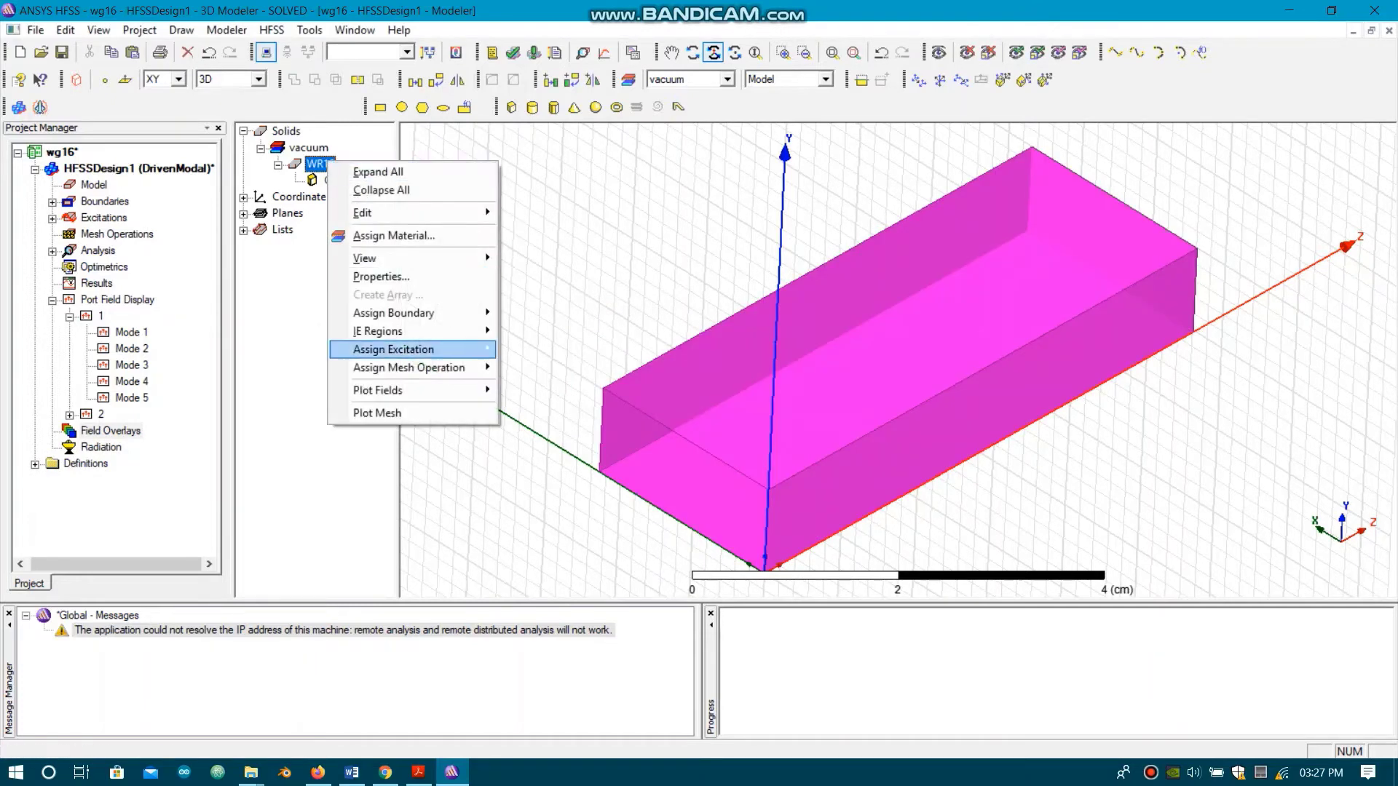
mouse_move(408, 390)
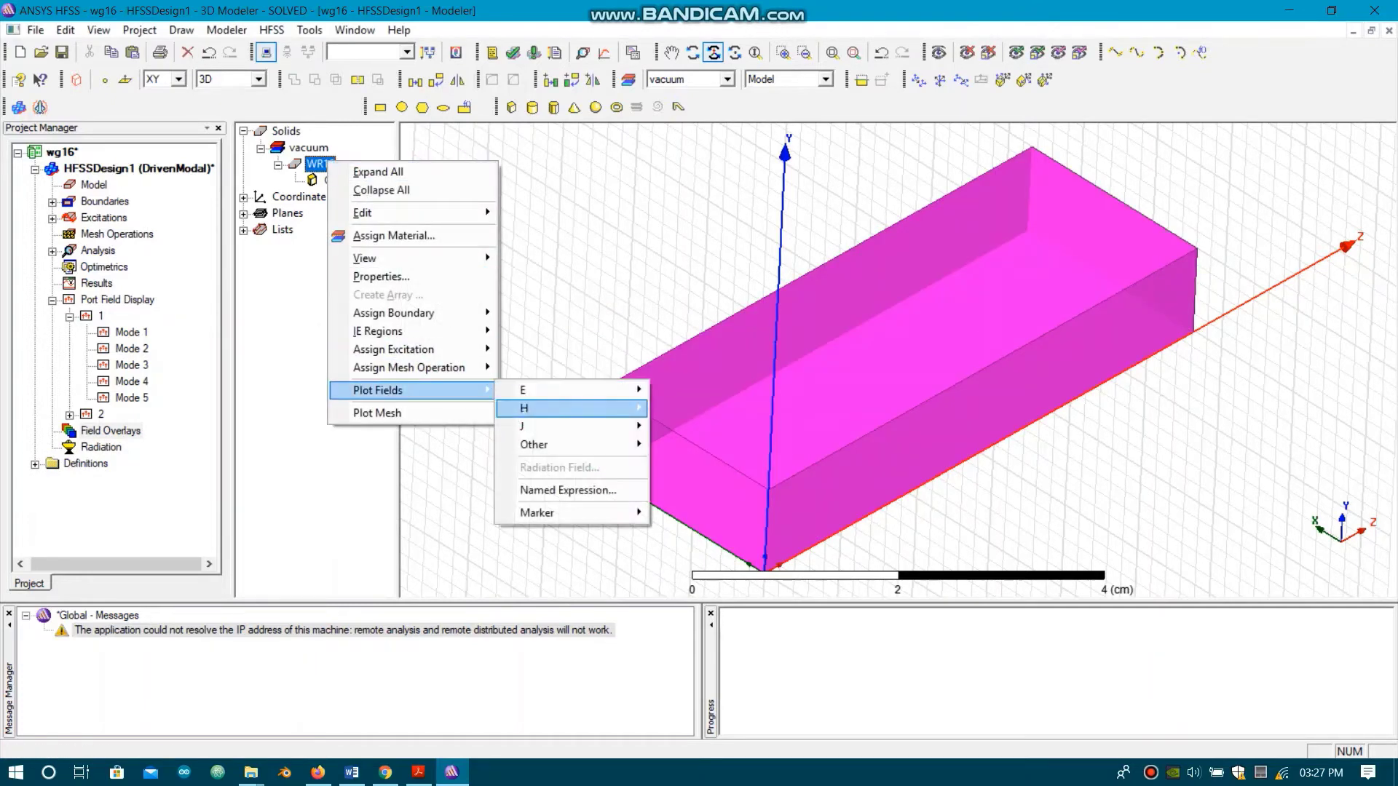
mouse_move(568, 408)
left_click(692, 445)
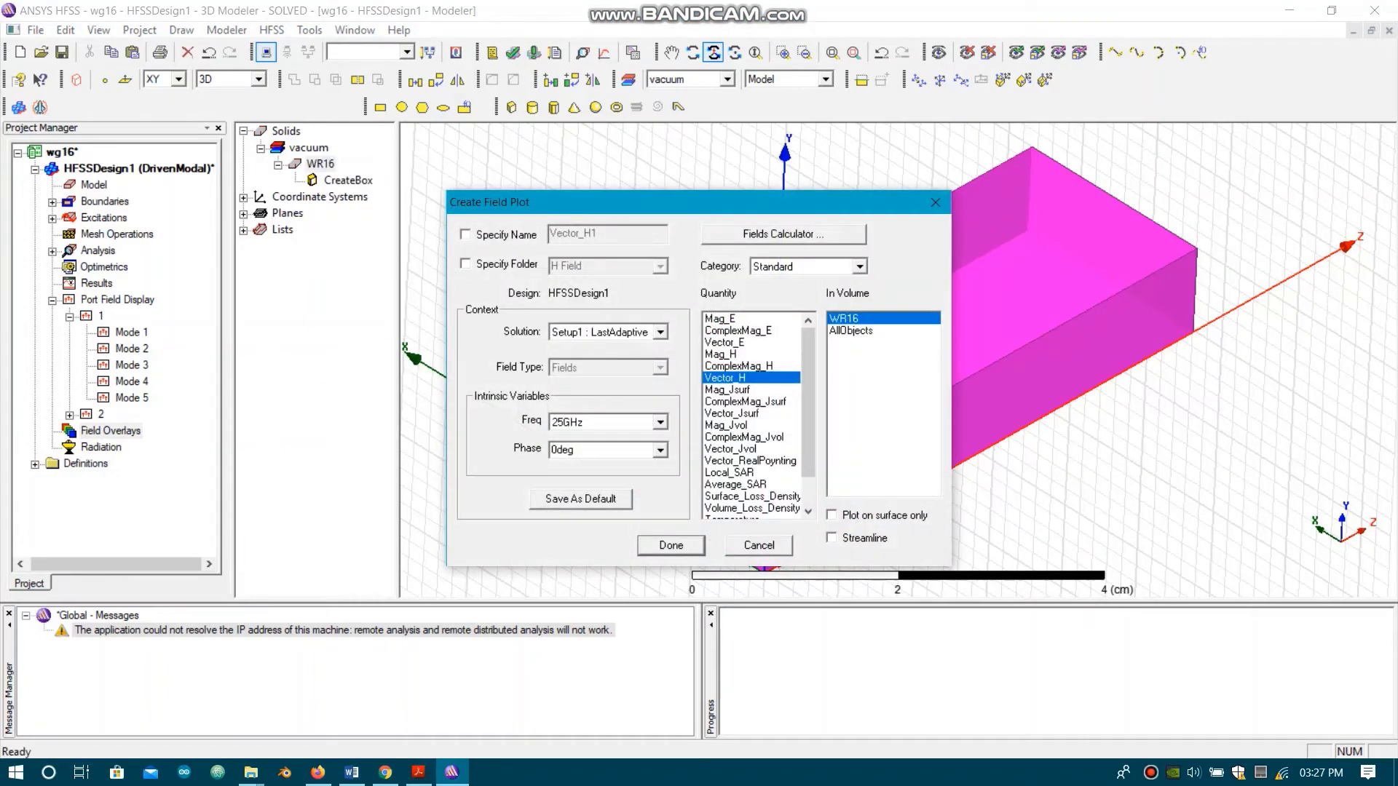
key("Return")
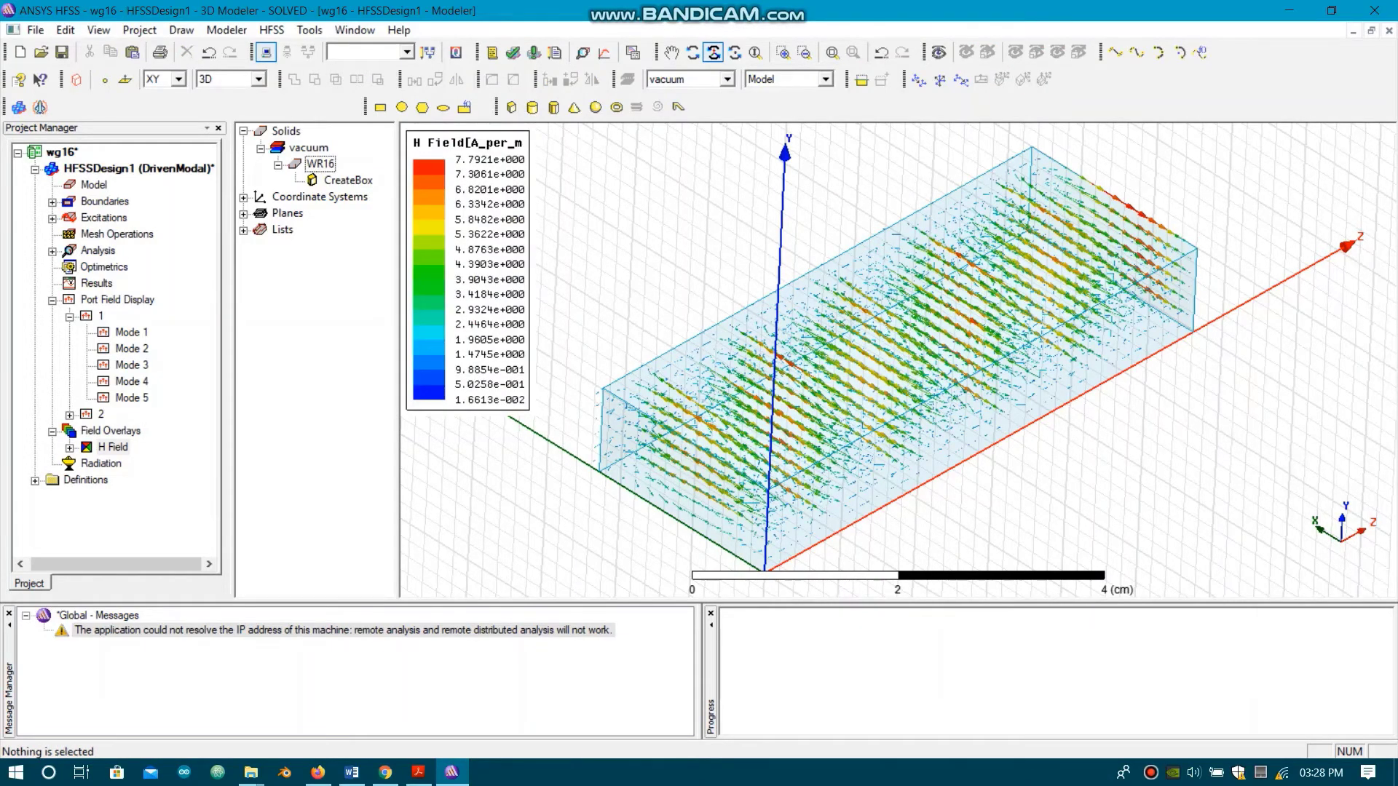
- Examine the magnetic field vectors in the XZ plane, looking along the Y axis of the waveguide
left_click_drag(898, 292, 898, 495)
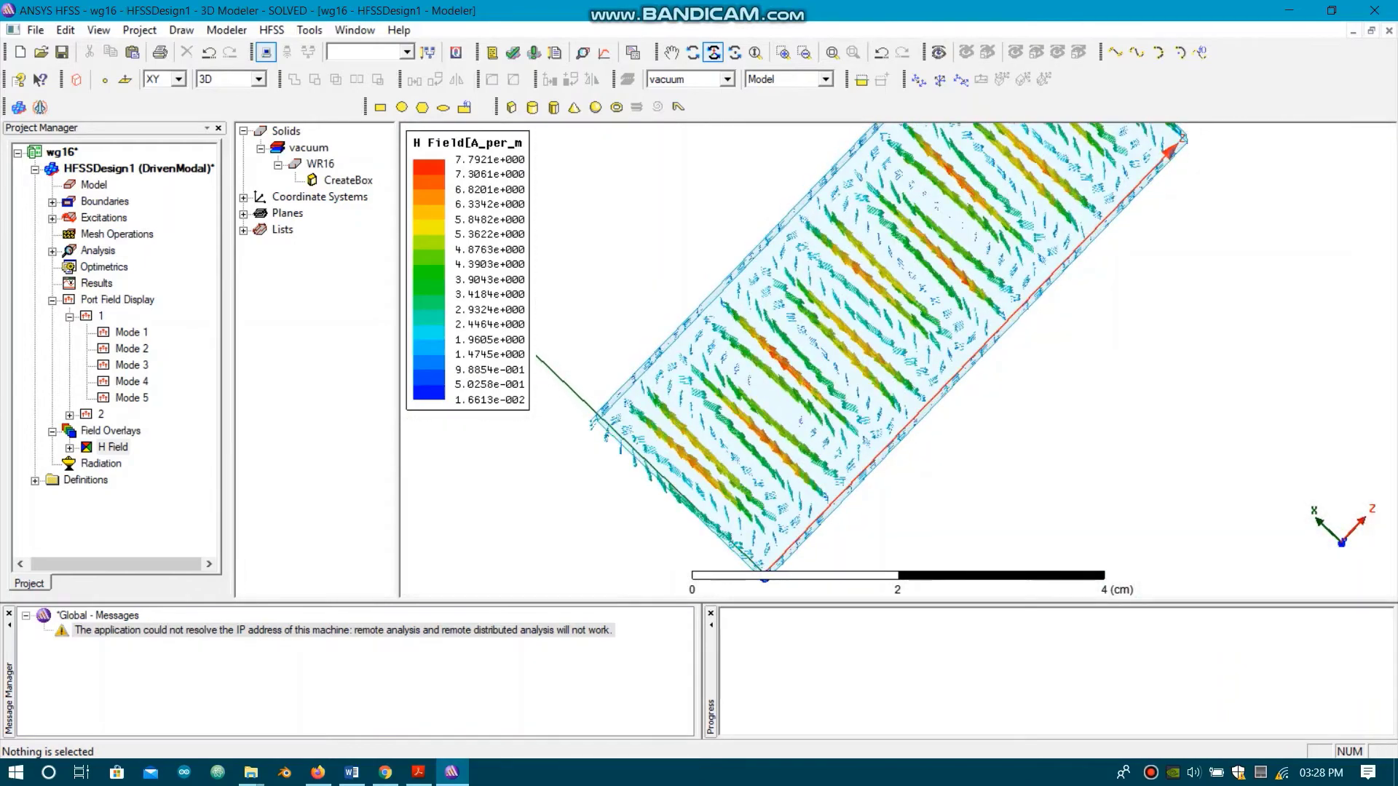
left_click_drag(799, 378, 799, 410)
scroll(798, 410, "up", 2)
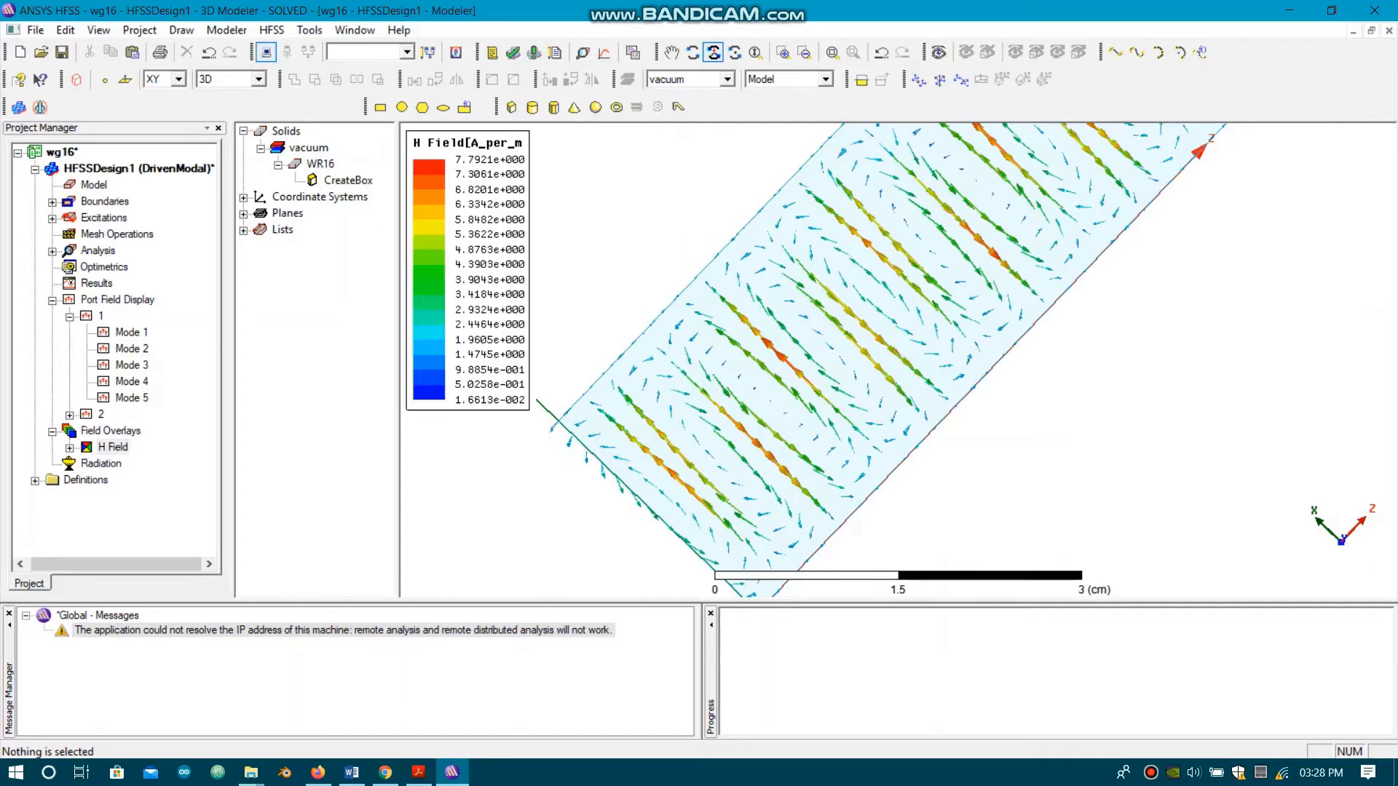
left_click_drag(898, 306, 1076, 386)
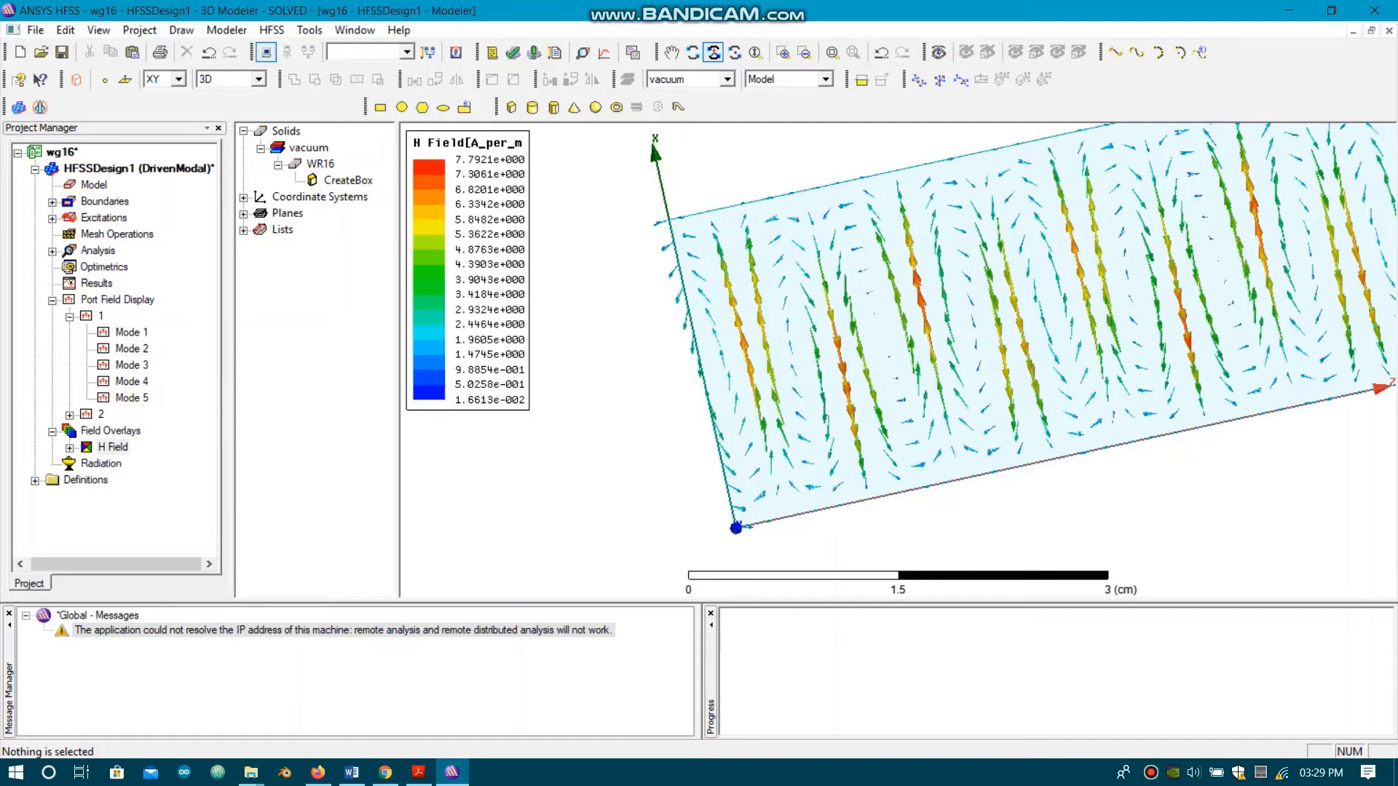
scroll(717, 405, "down", 2)
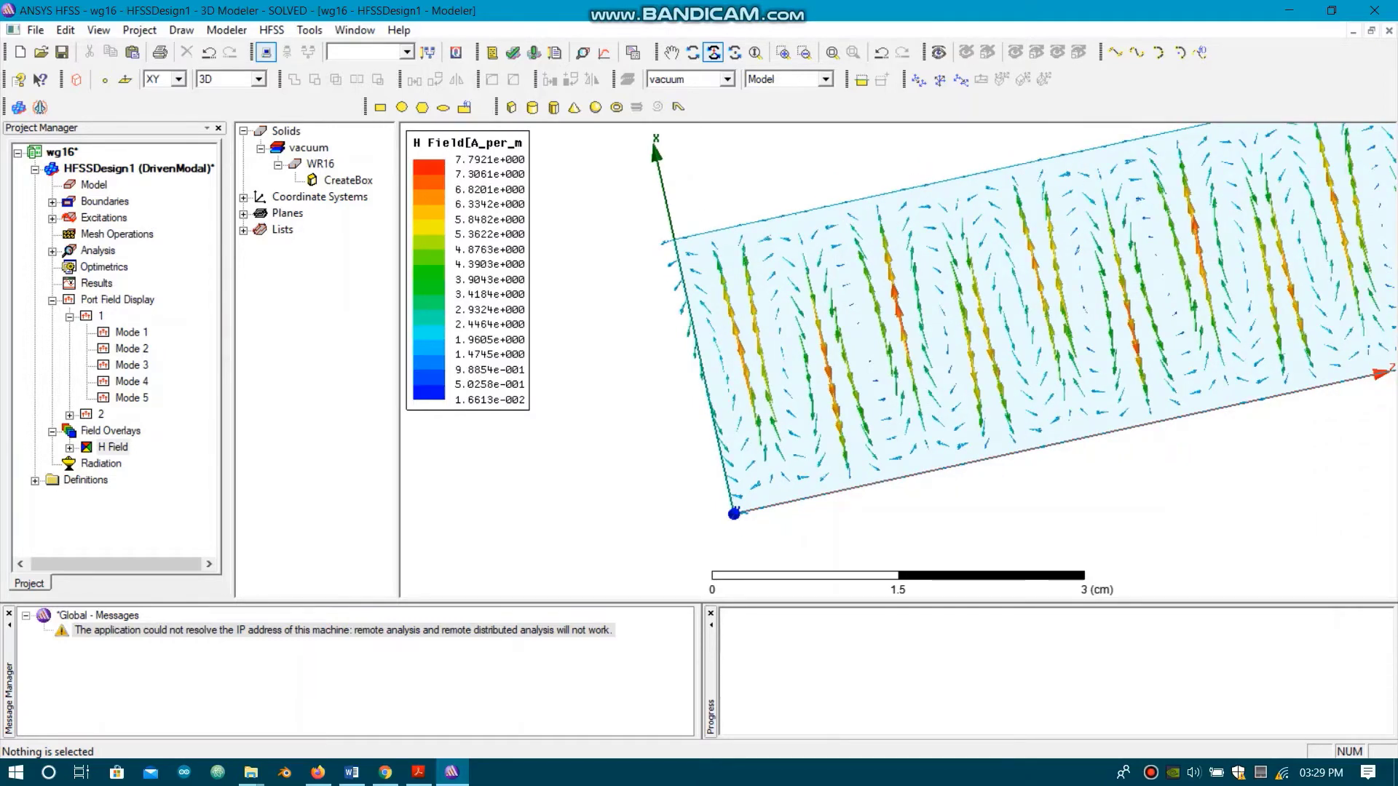
- Edit the post-process sources for the H field plot, setting source 1:1 to 0 W and source 1:2 to 1 W
right_click(109, 431)
mouse_move(168, 441)
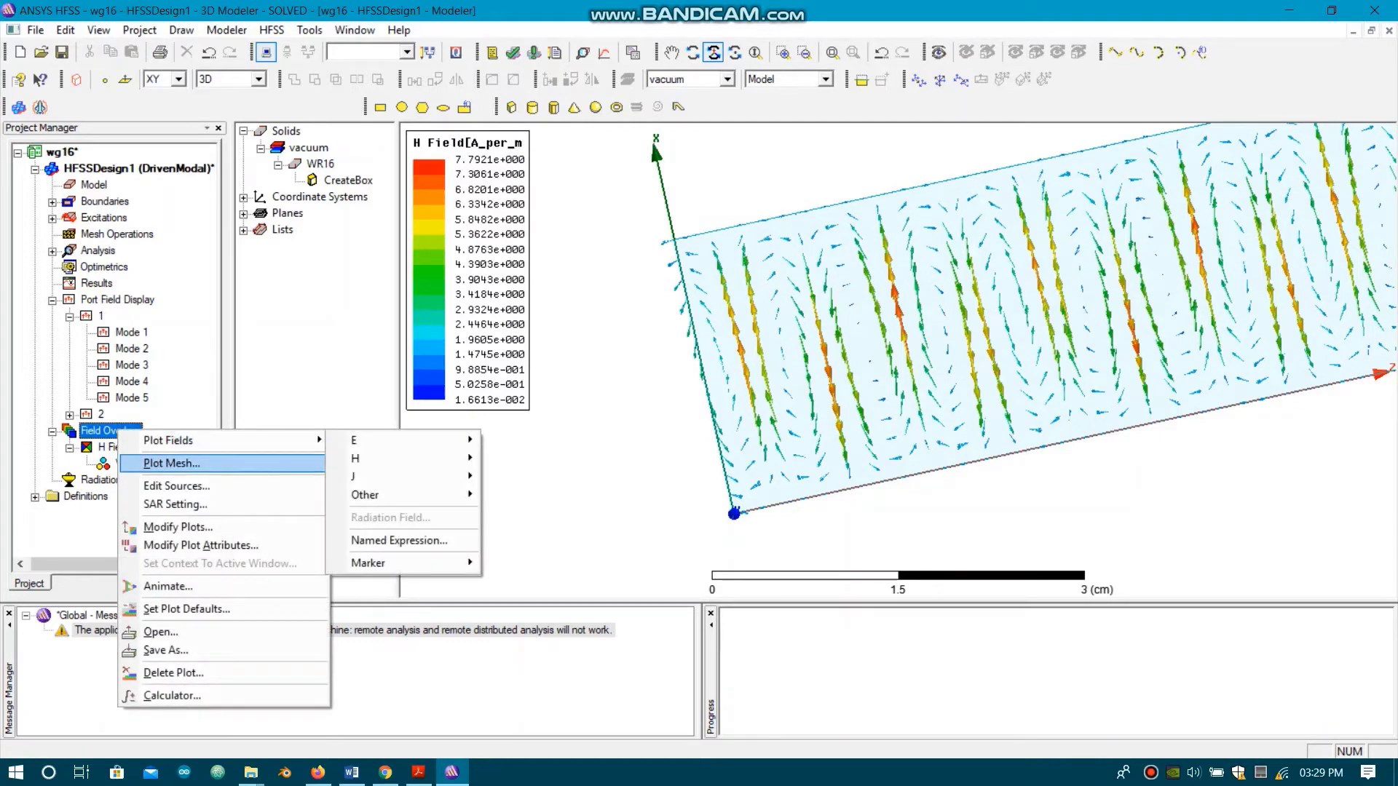
left_click(176, 486)
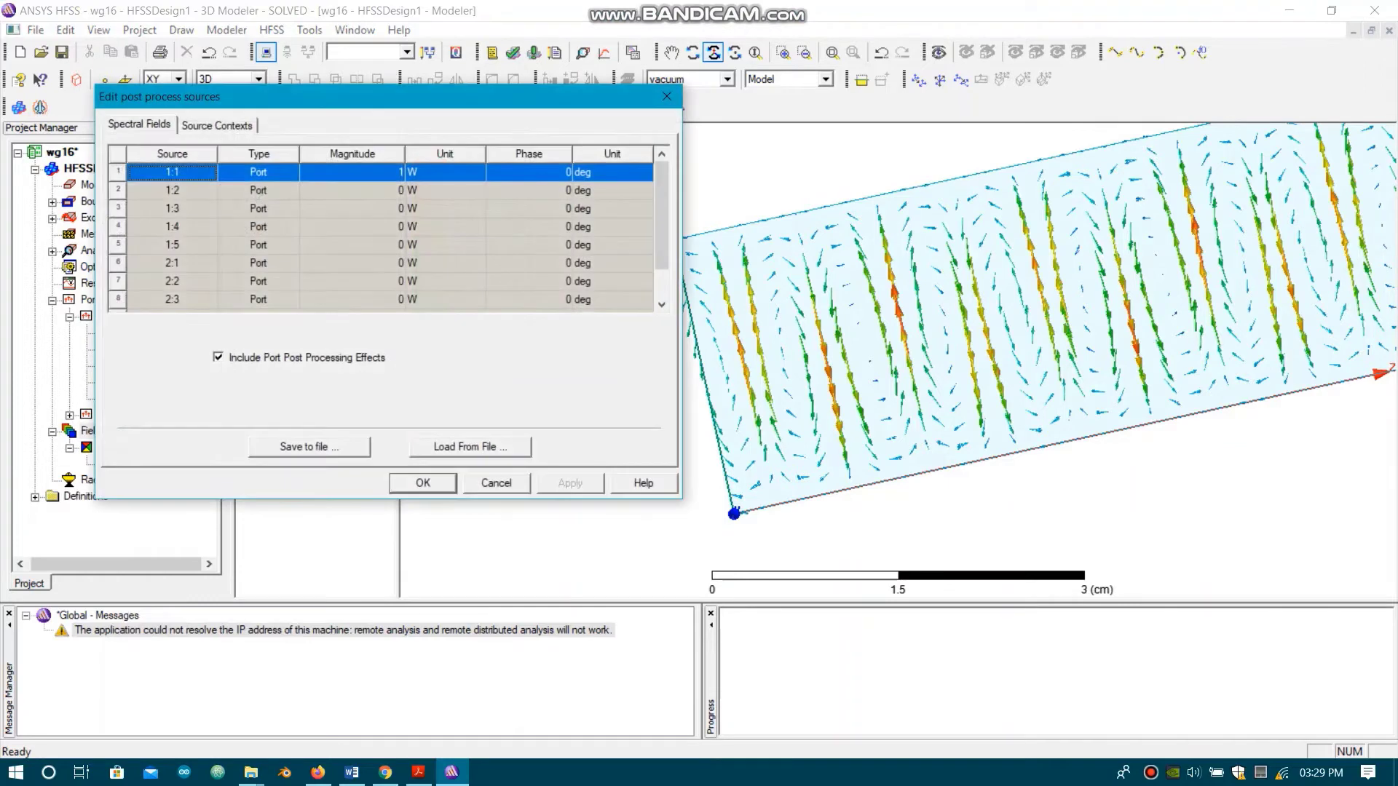
left_click(352, 172)
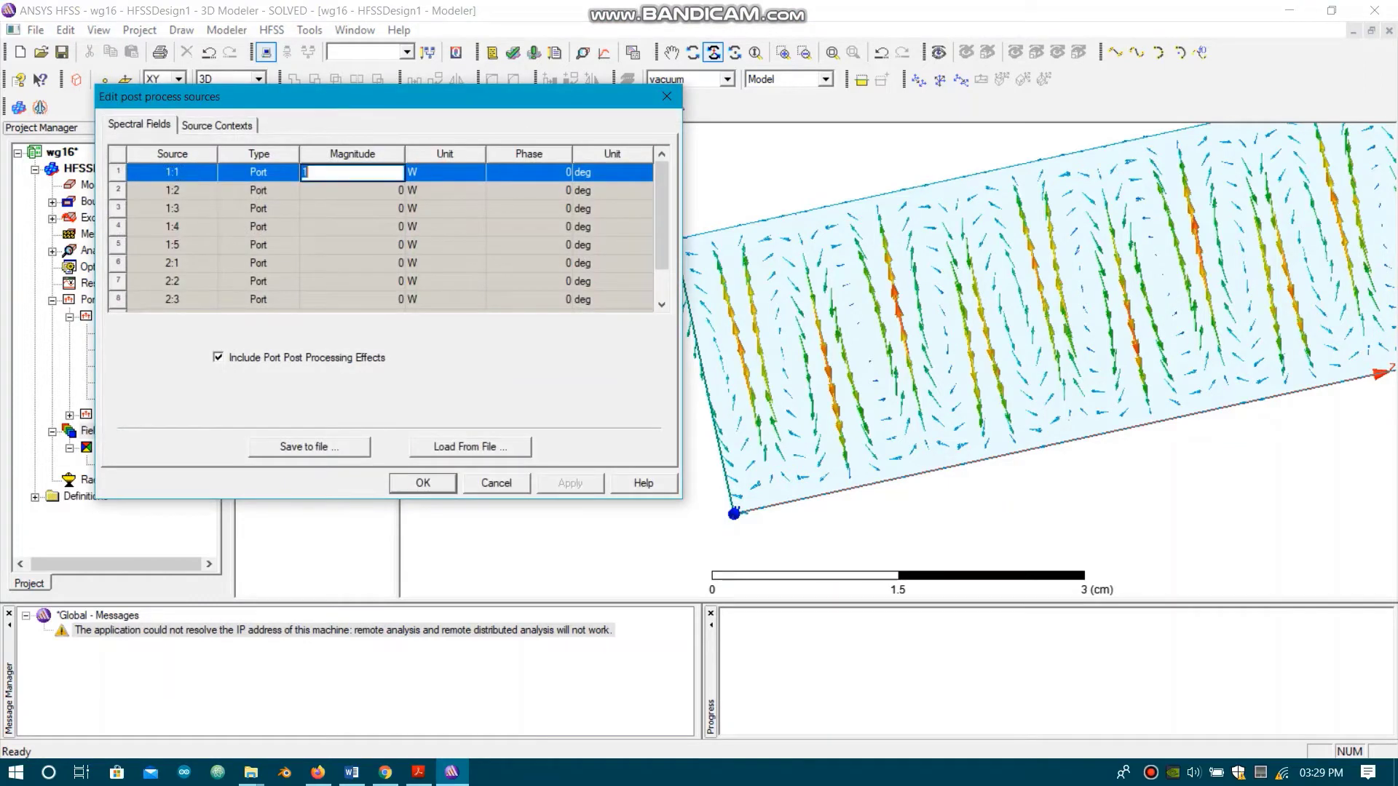
type("0")
left_click(352, 190)
type("1")
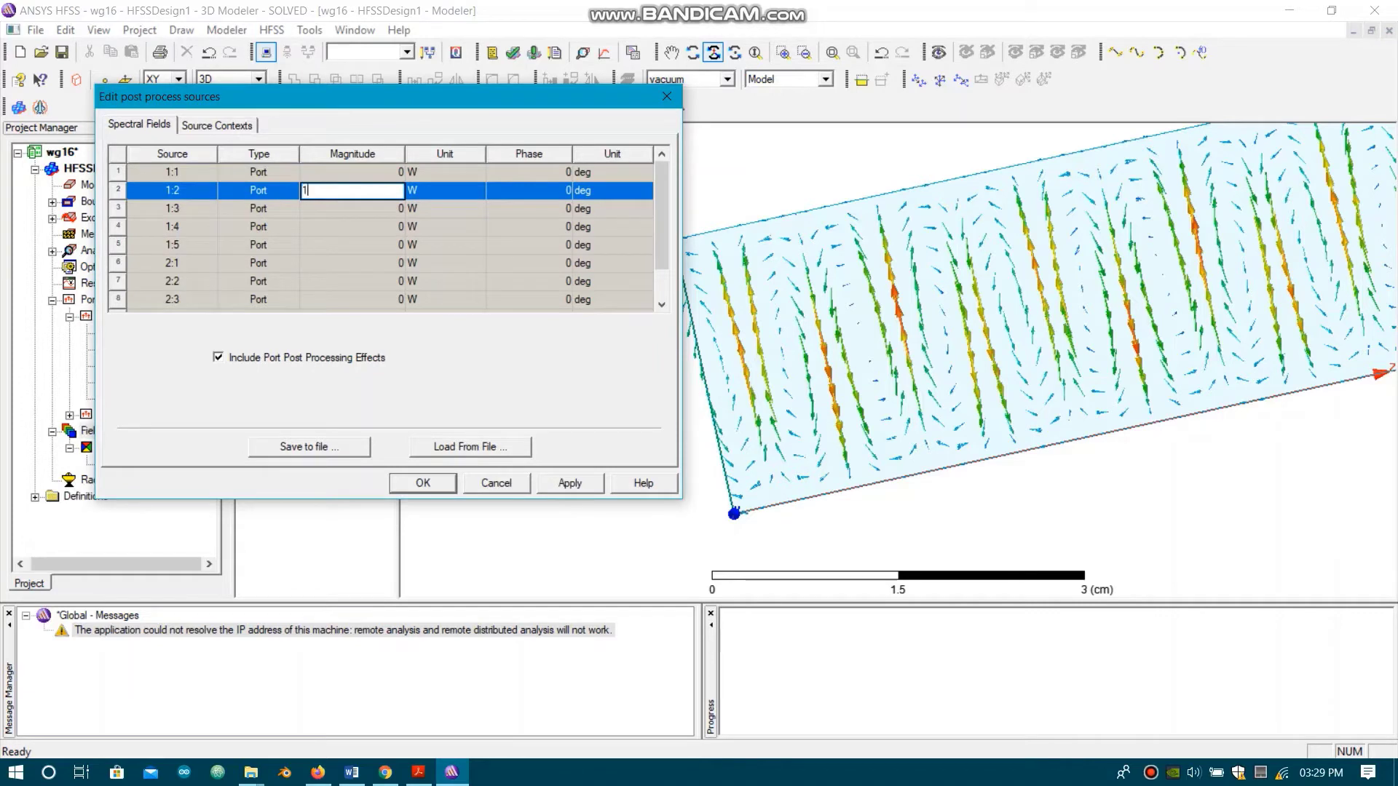
key("Return")
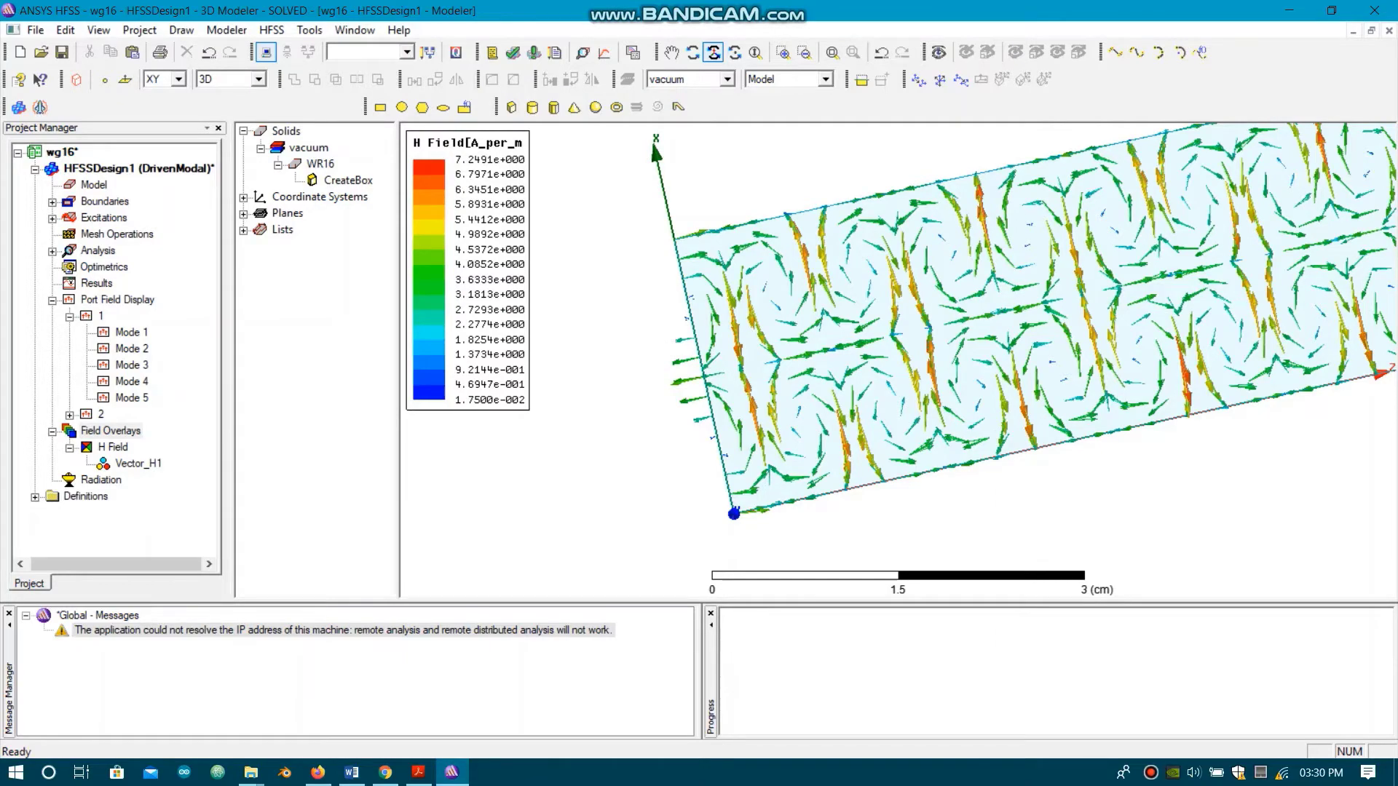
left_click_drag(898, 408, 873, 339)
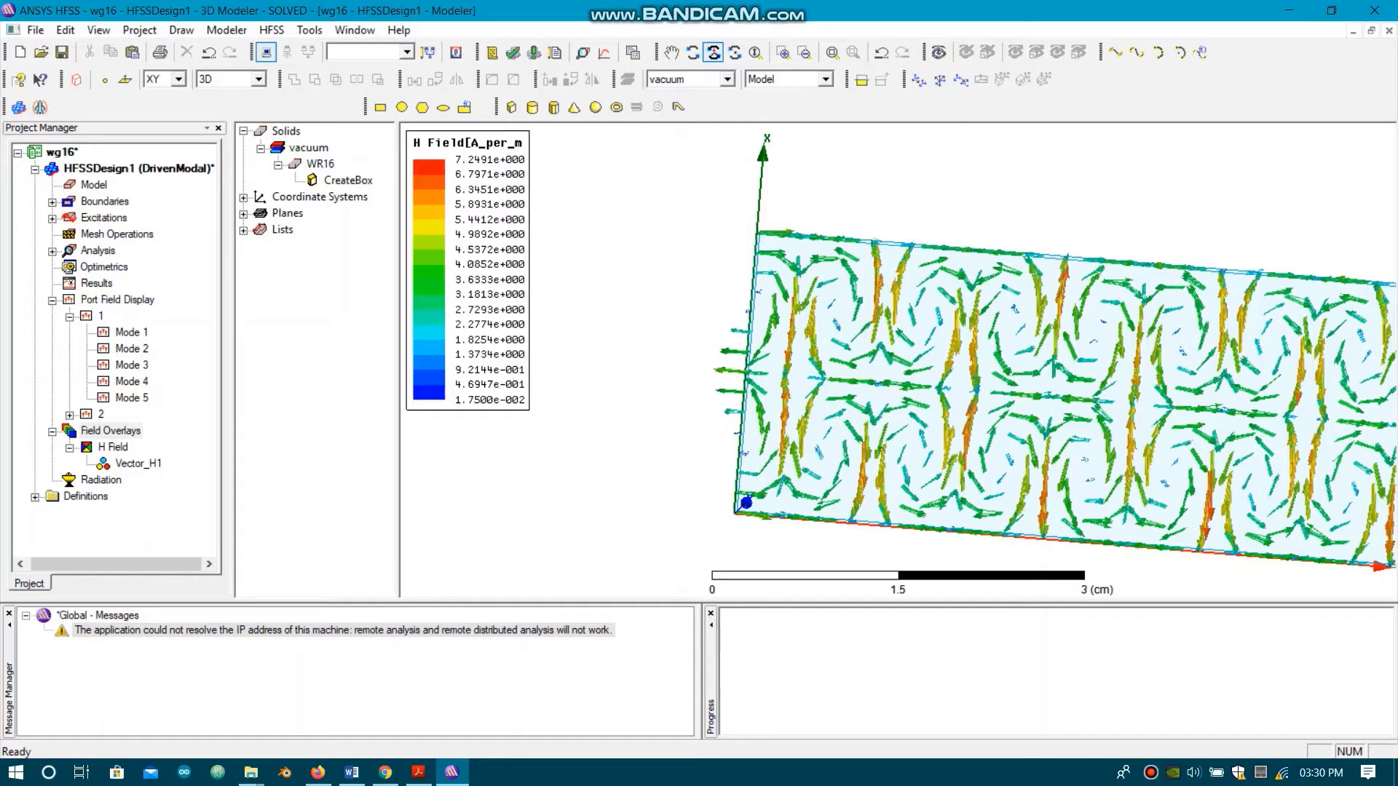
- Switch the field excitation to port 1's third mode by setting source 1:2 to 0 W and source 1:3 to 1 W
left_click(117, 299)
right_click(109, 431)
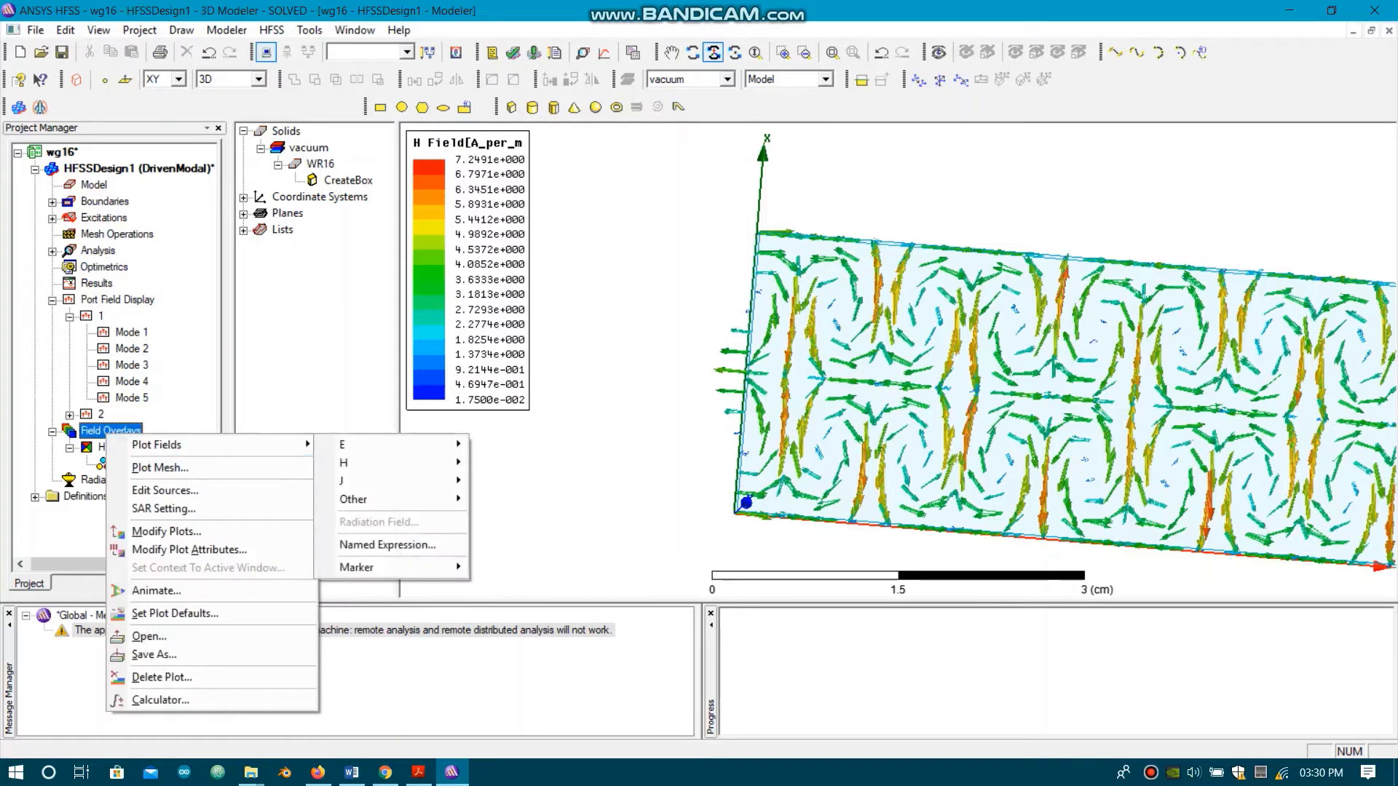
left_click(164, 490)
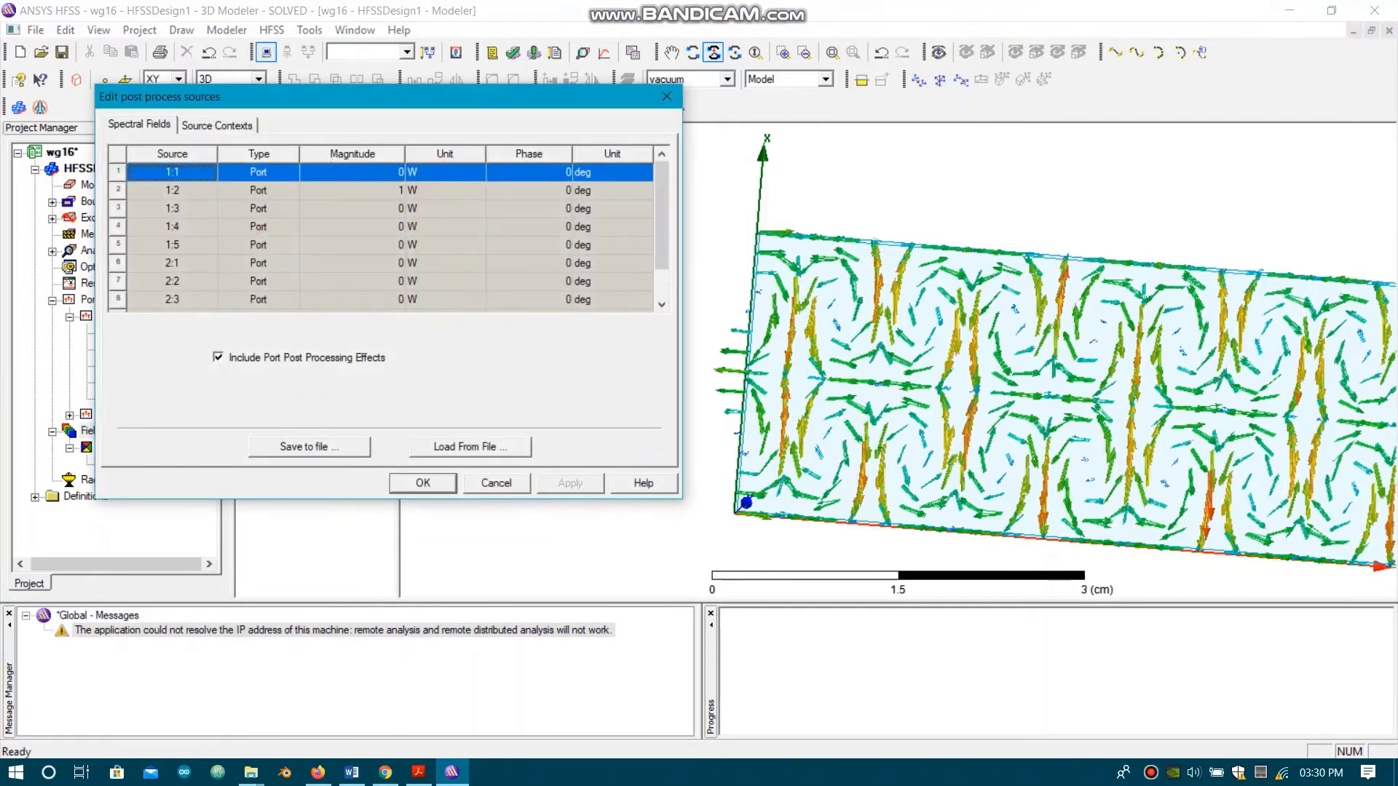
left_click(353, 191)
type("1")
type("0")
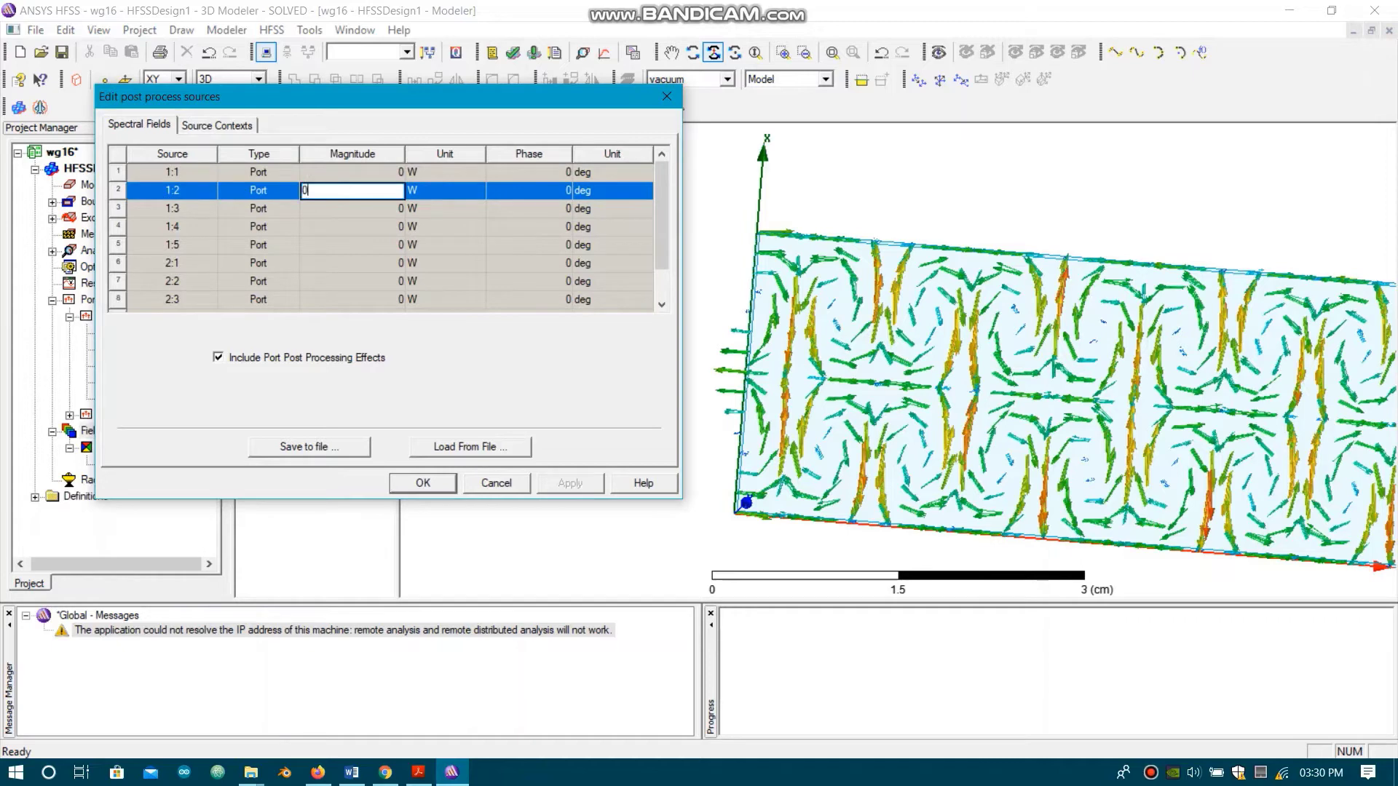
left_click(353, 208)
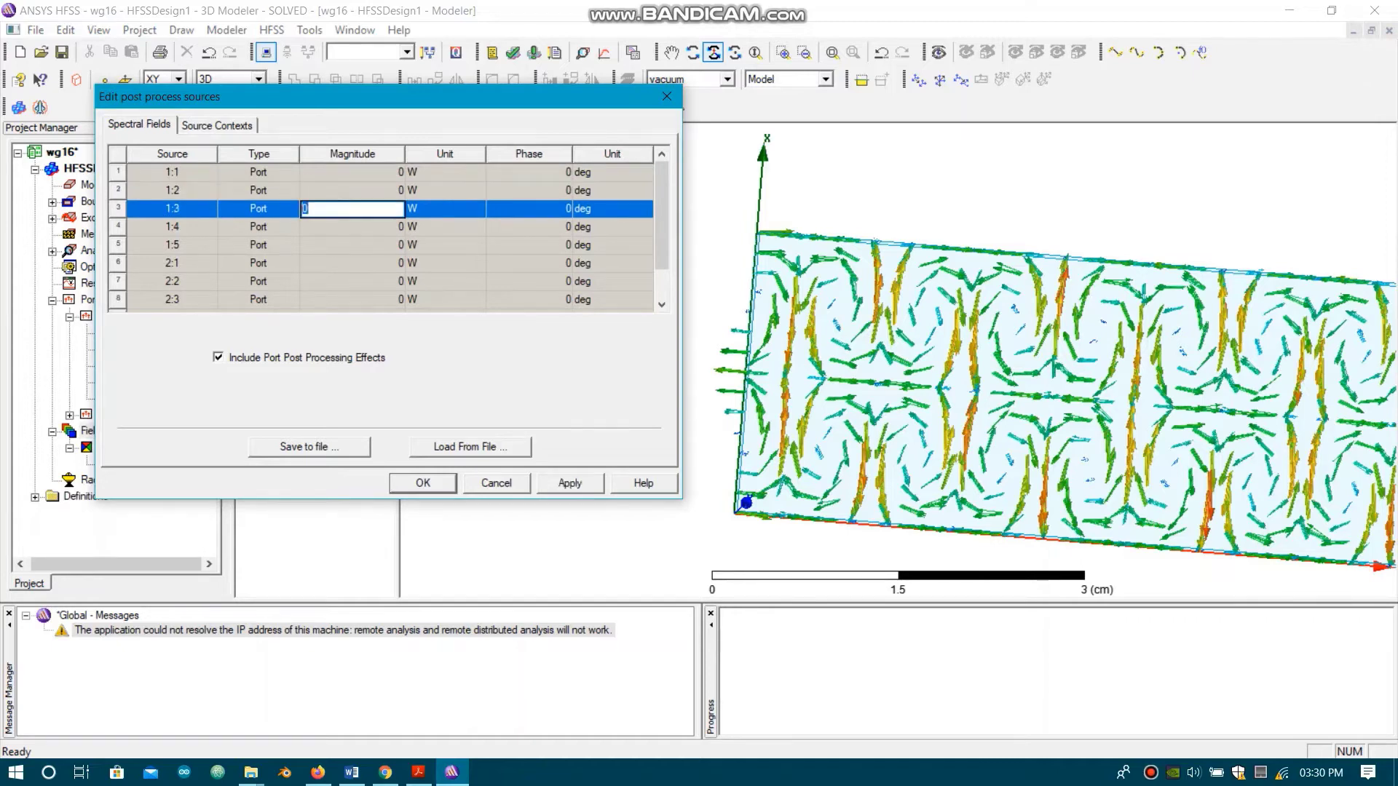
type("1")
left_click(529, 281)
left_click(351, 208)
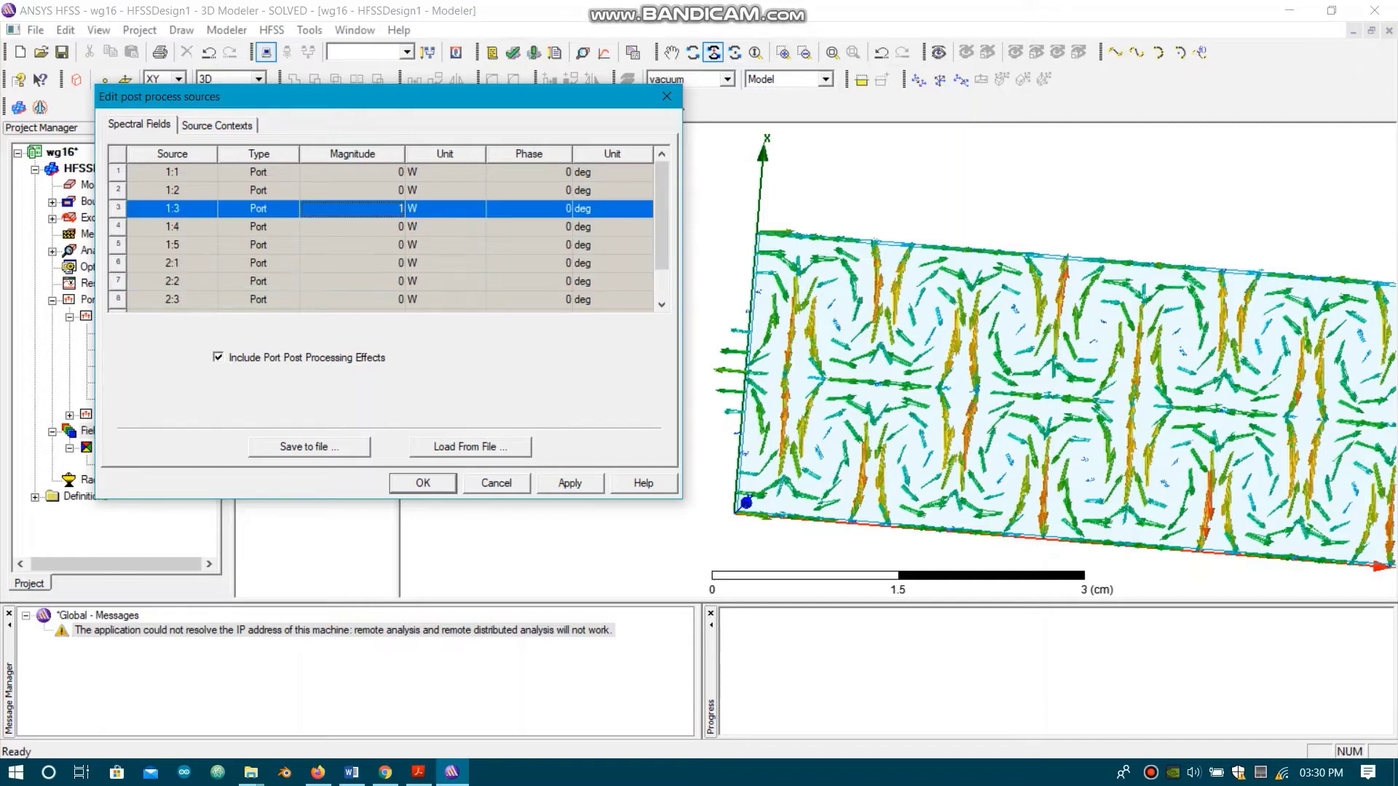
left_click(422, 482)
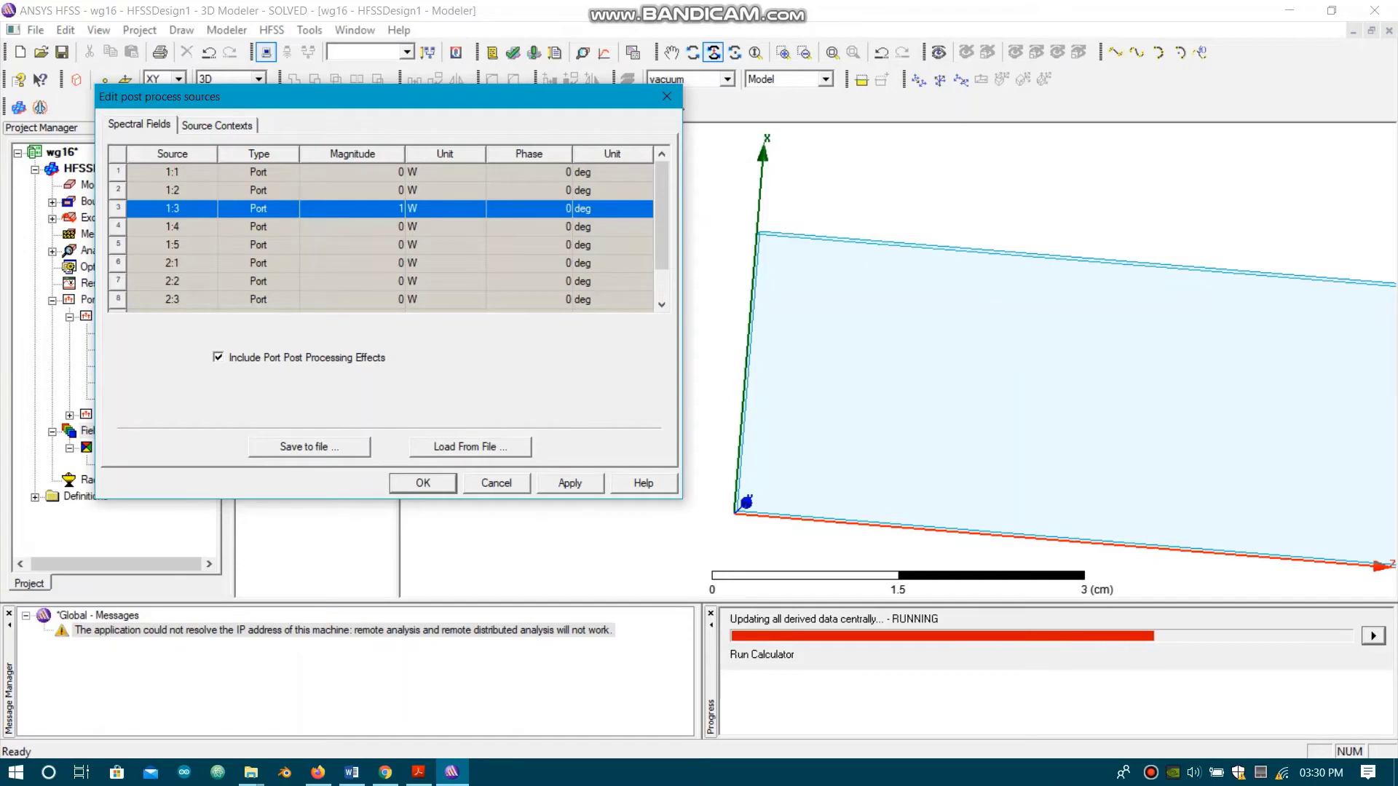
key("Return")
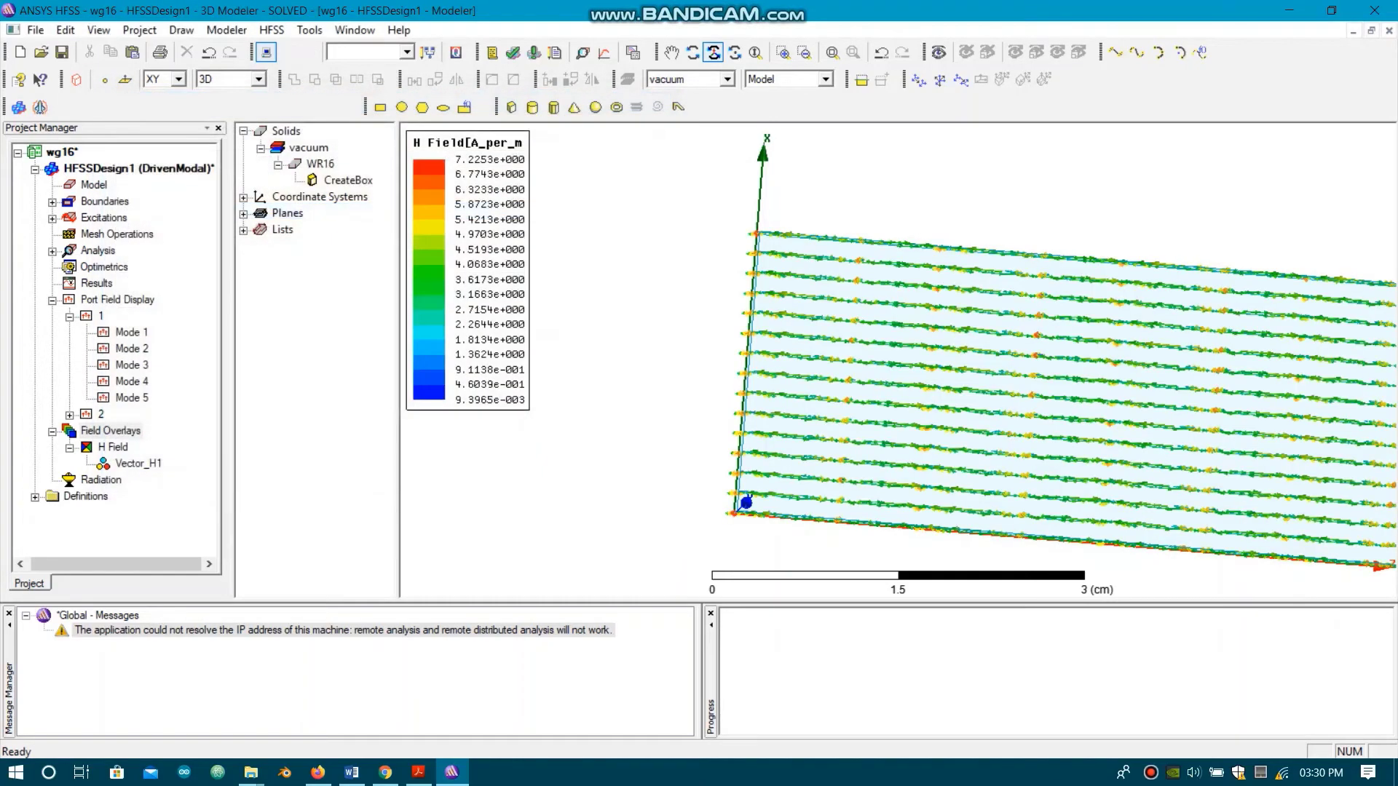
left_click_drag(1020, 306, 1012, 408)
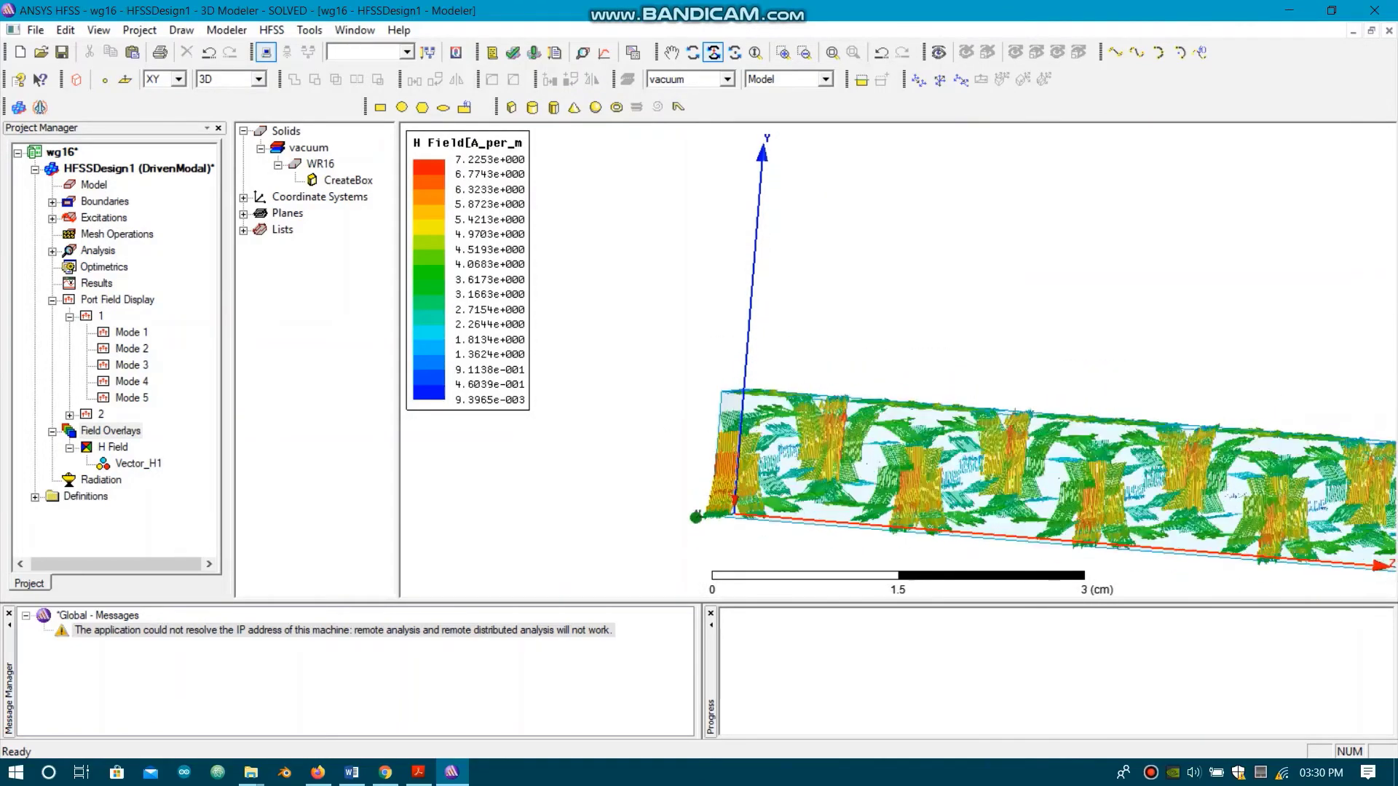
left_click_drag(1020, 393, 1070, 433)
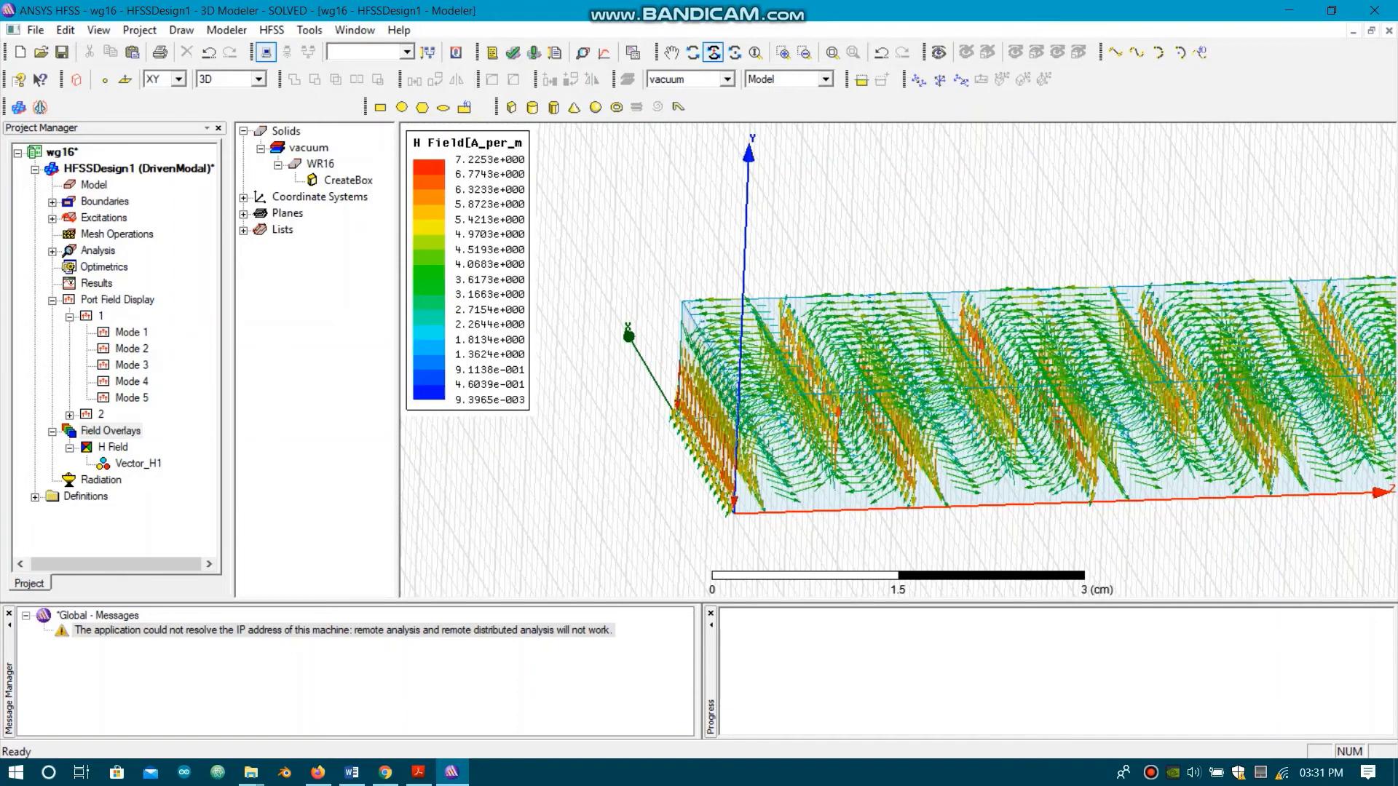
- Switch the field excitation to port 1's fourth mode by setting source 1:3 to 0 W and source 1:4 to 1 W
left_click(116, 299)
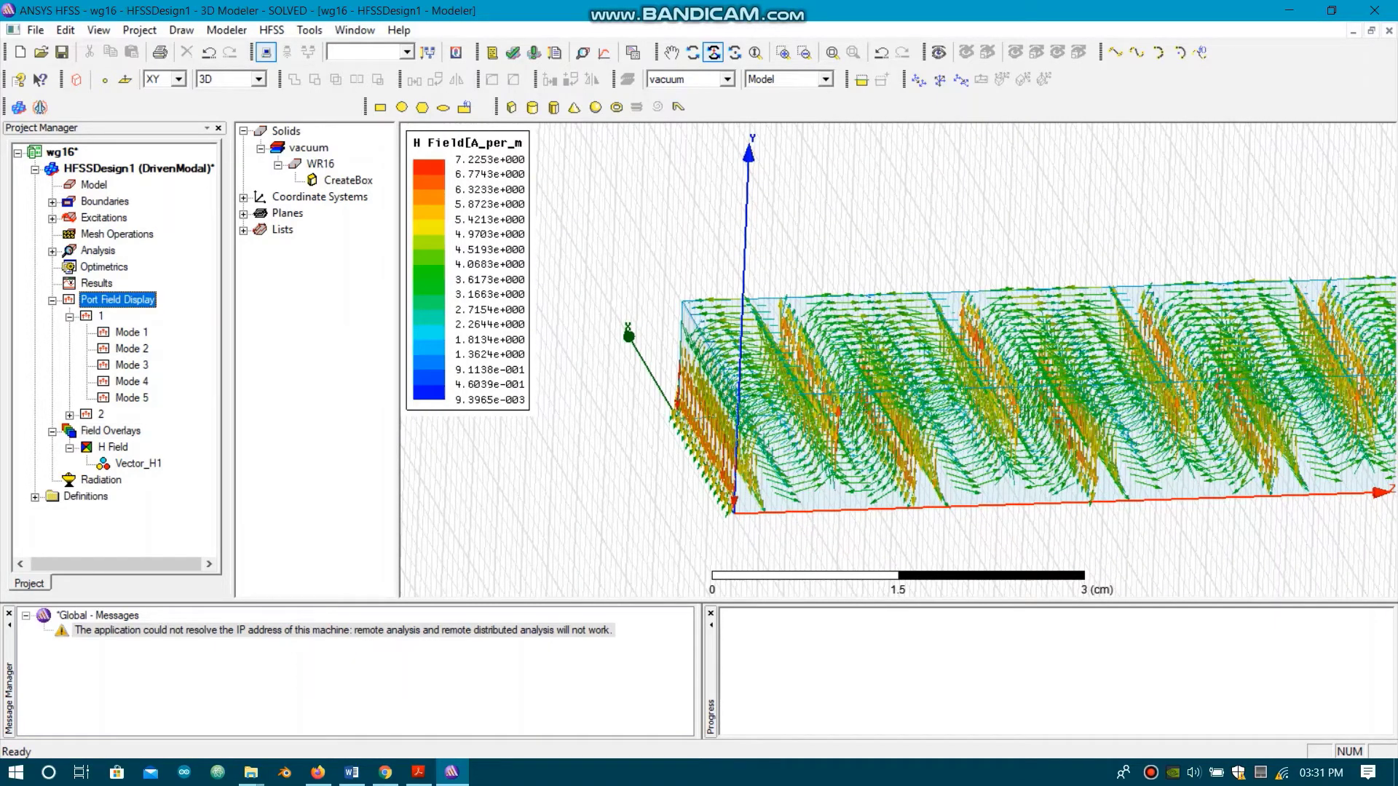
right_click(106, 431)
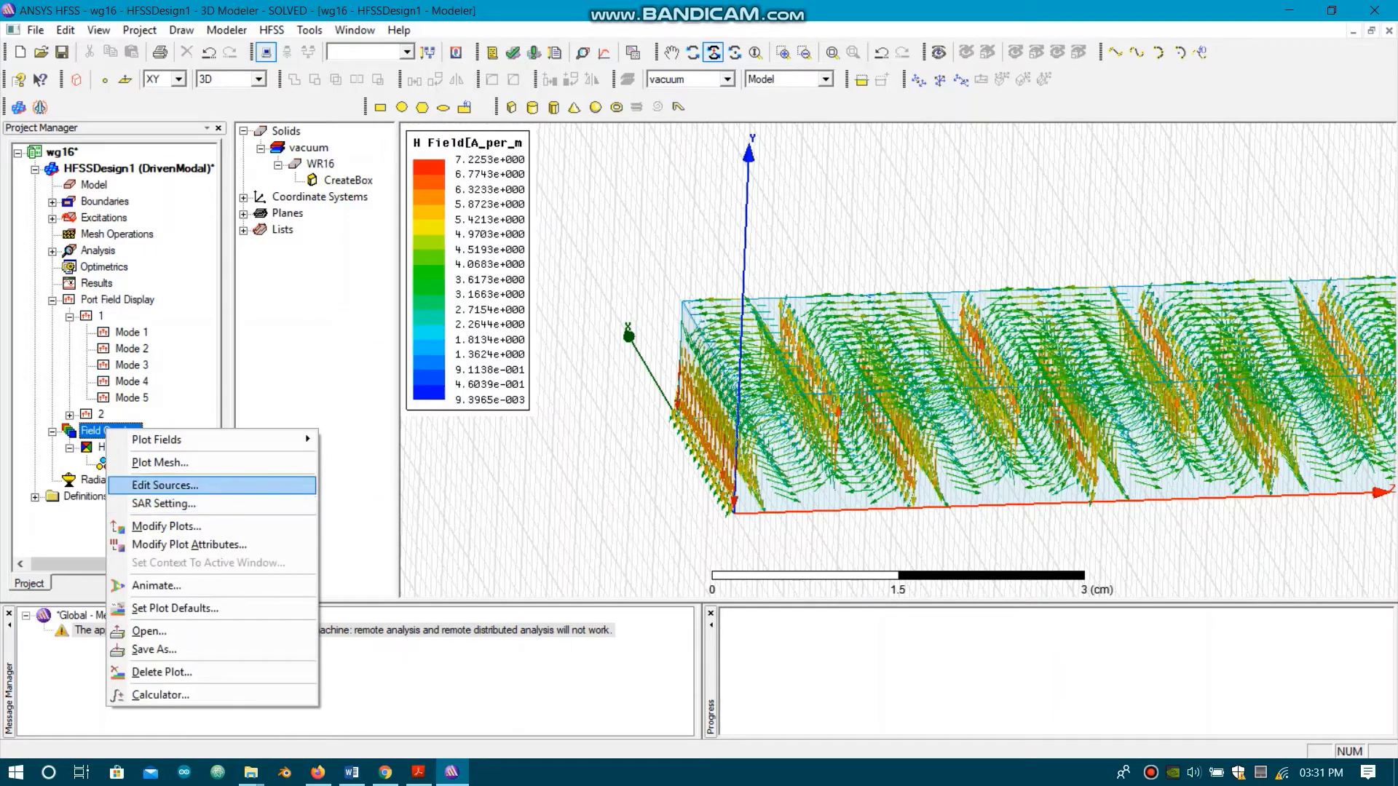
left_click(164, 485)
left_click(351, 208)
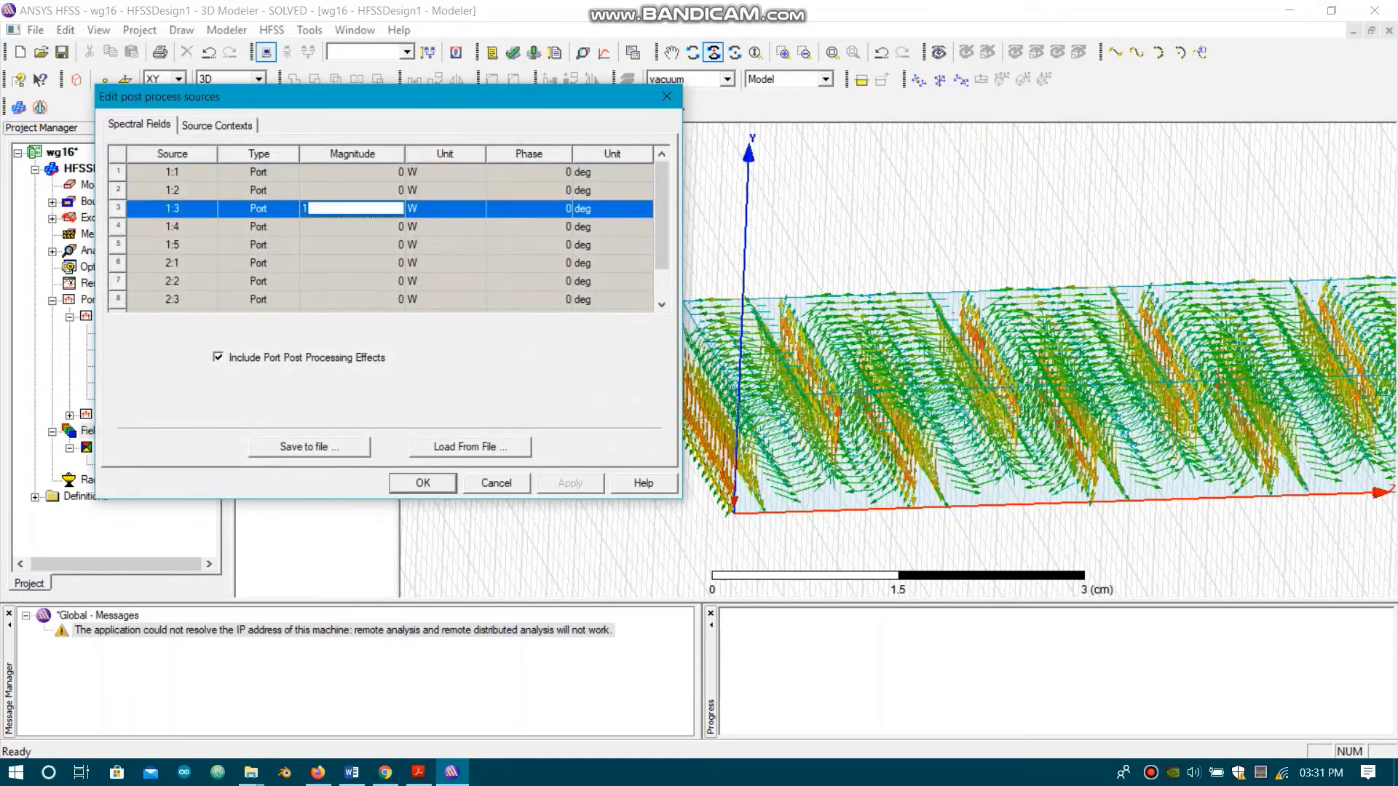
type("0")
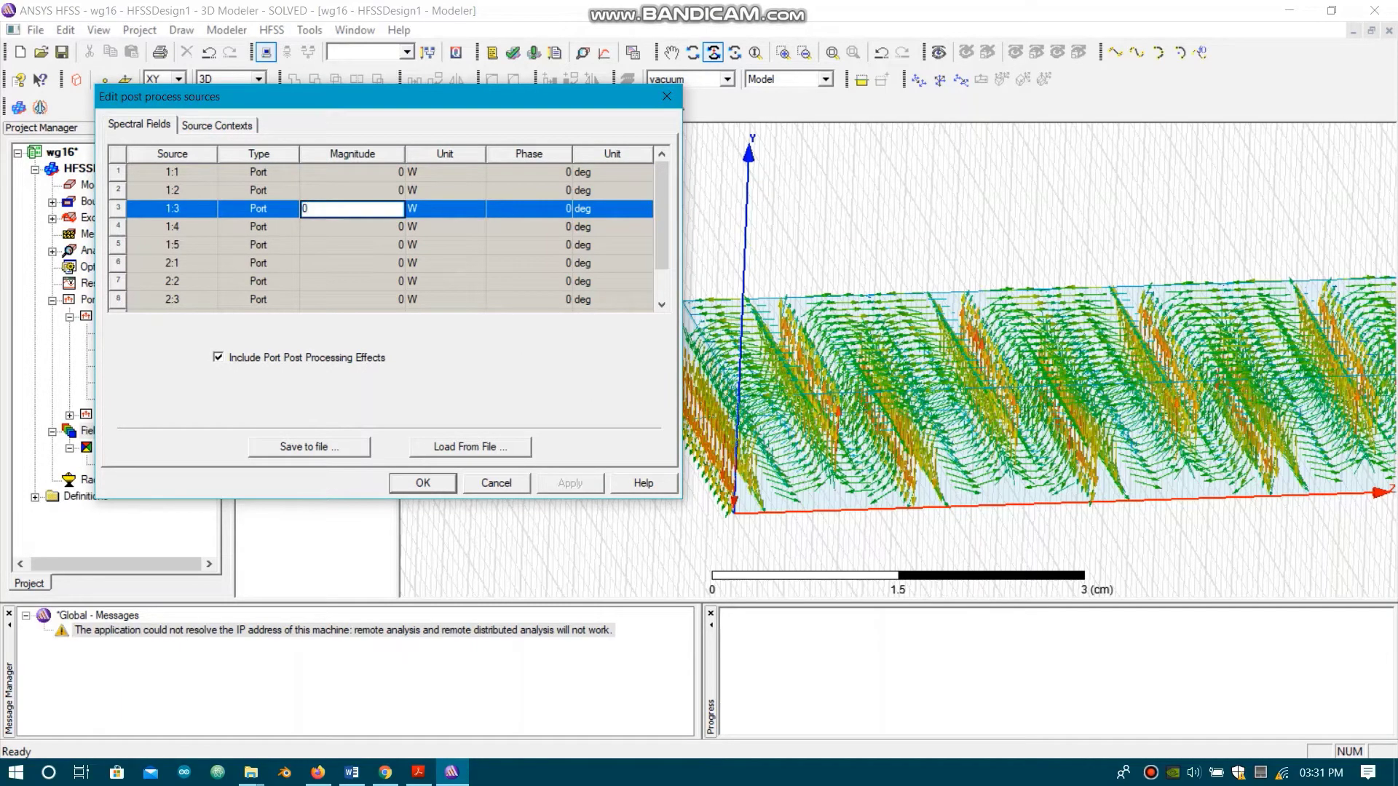
left_click(351, 227)
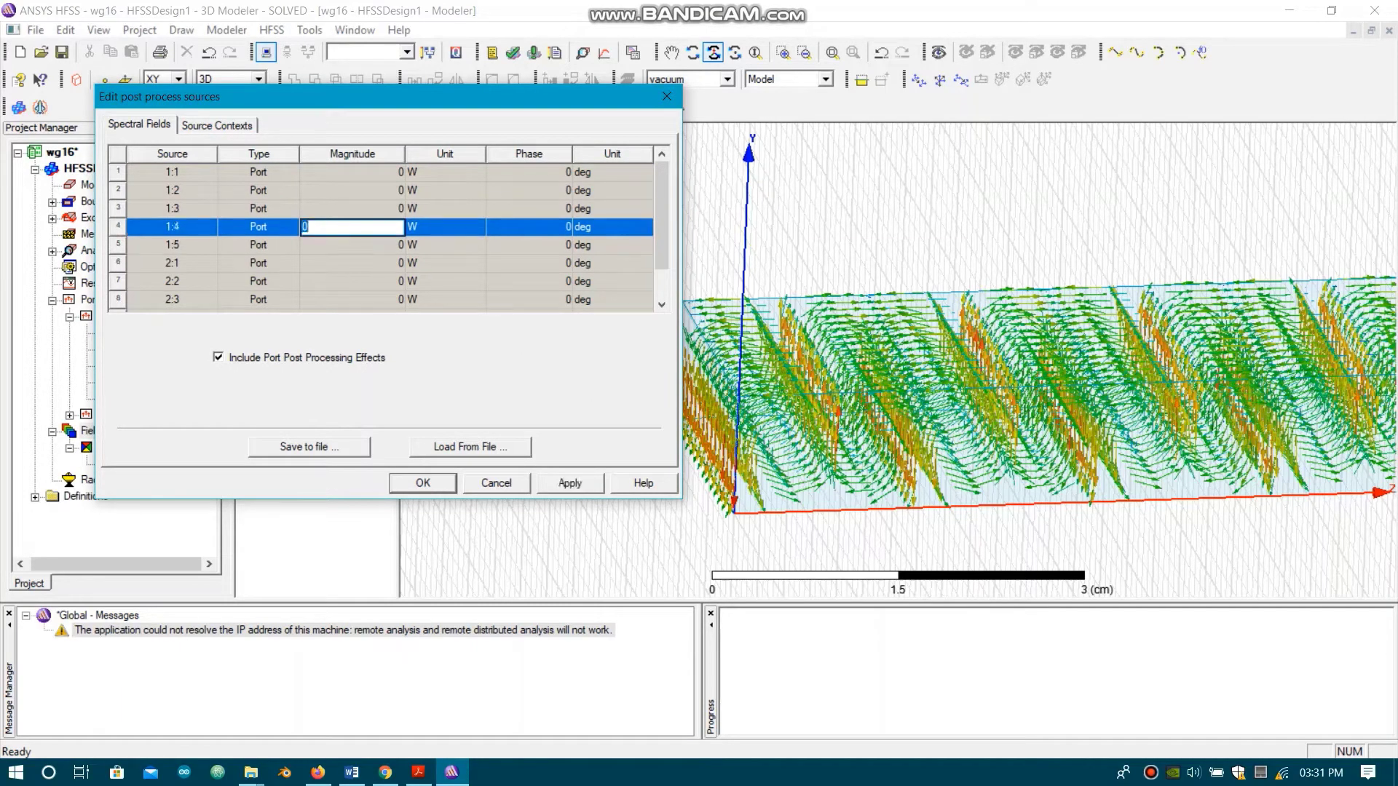
type("1")
key("Return")
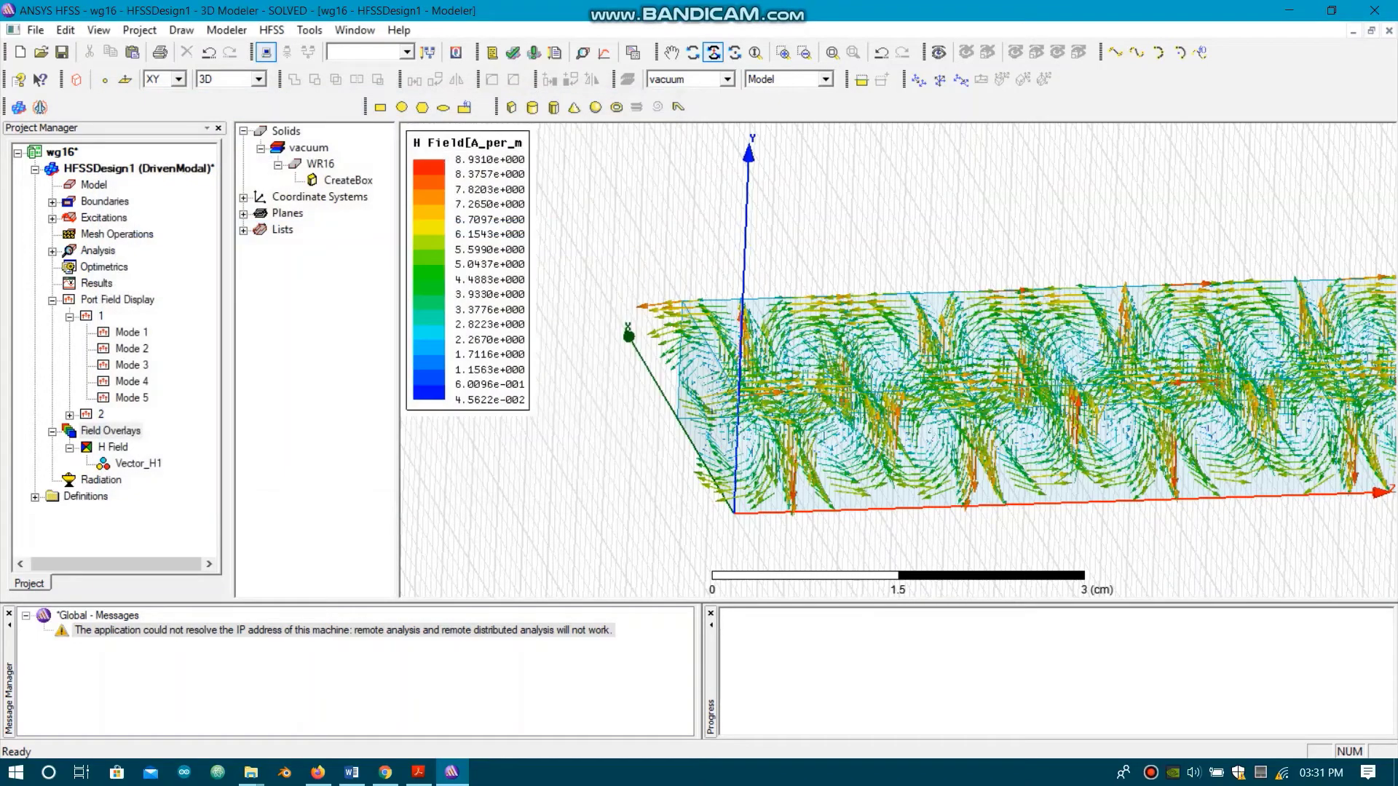
left_click_drag(898, 359, 903, 422)
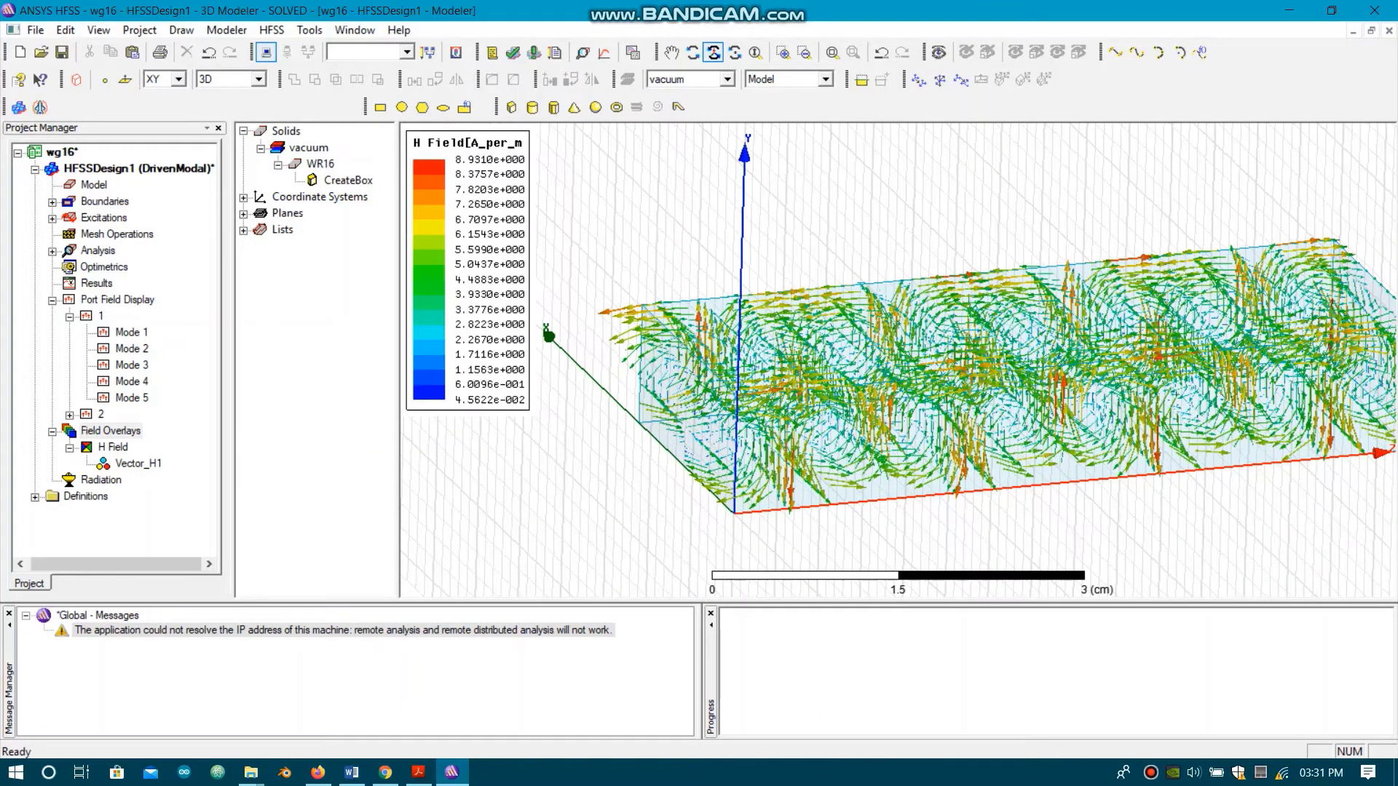
- Switch the field excitation to port 1's fifth mode by setting source 1:4 to 0 W and source 1:5 to 1 W
right_click(95, 431)
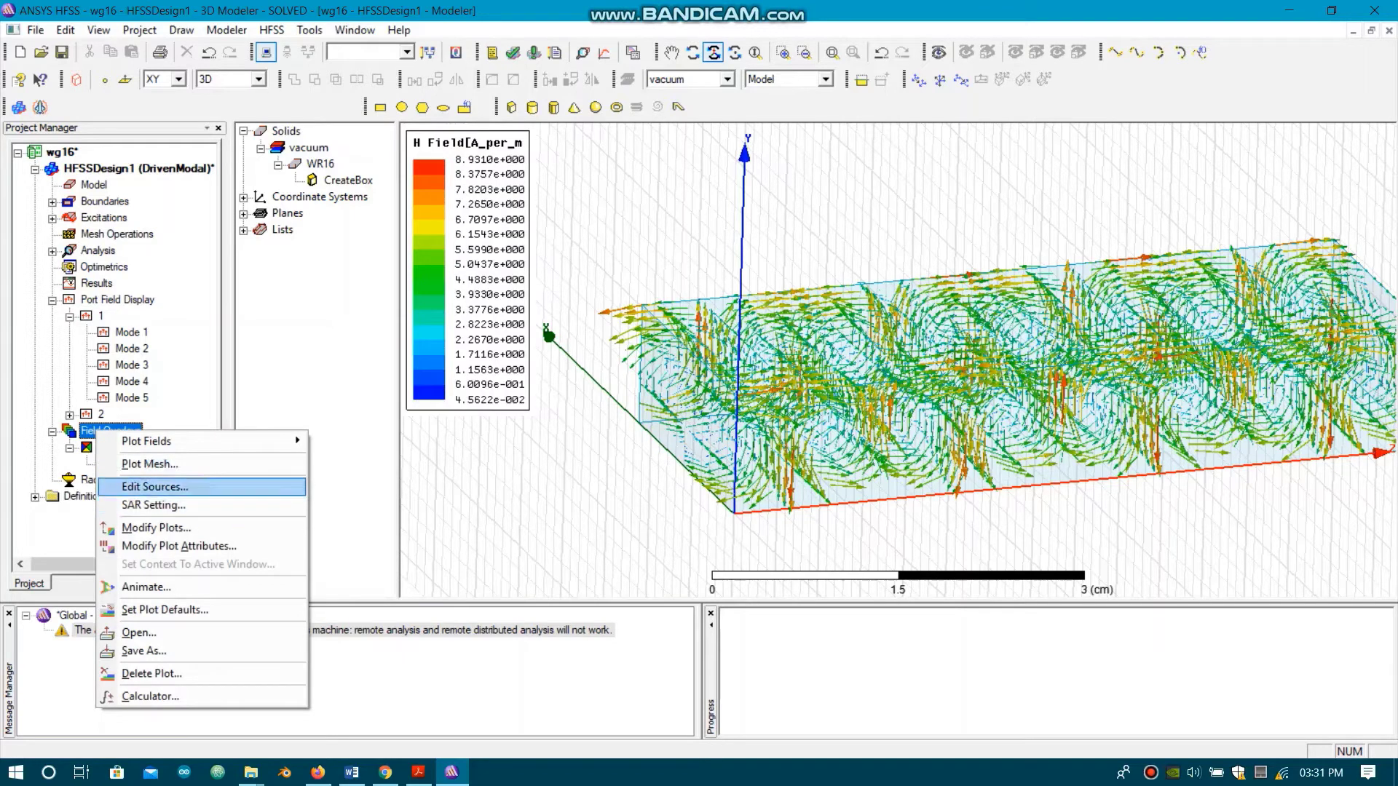
left_click(155, 486)
left_click(352, 226)
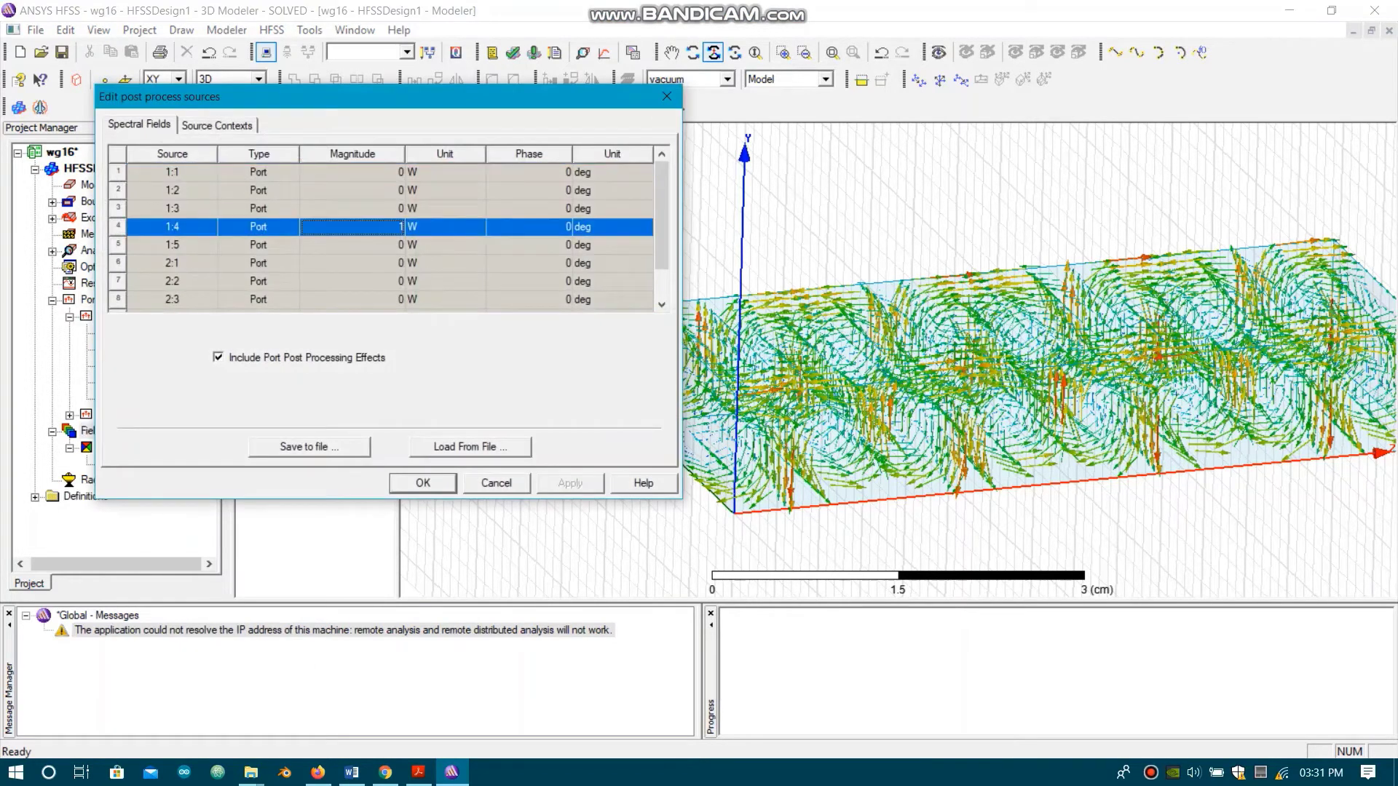
left_click(351, 226)
type("0")
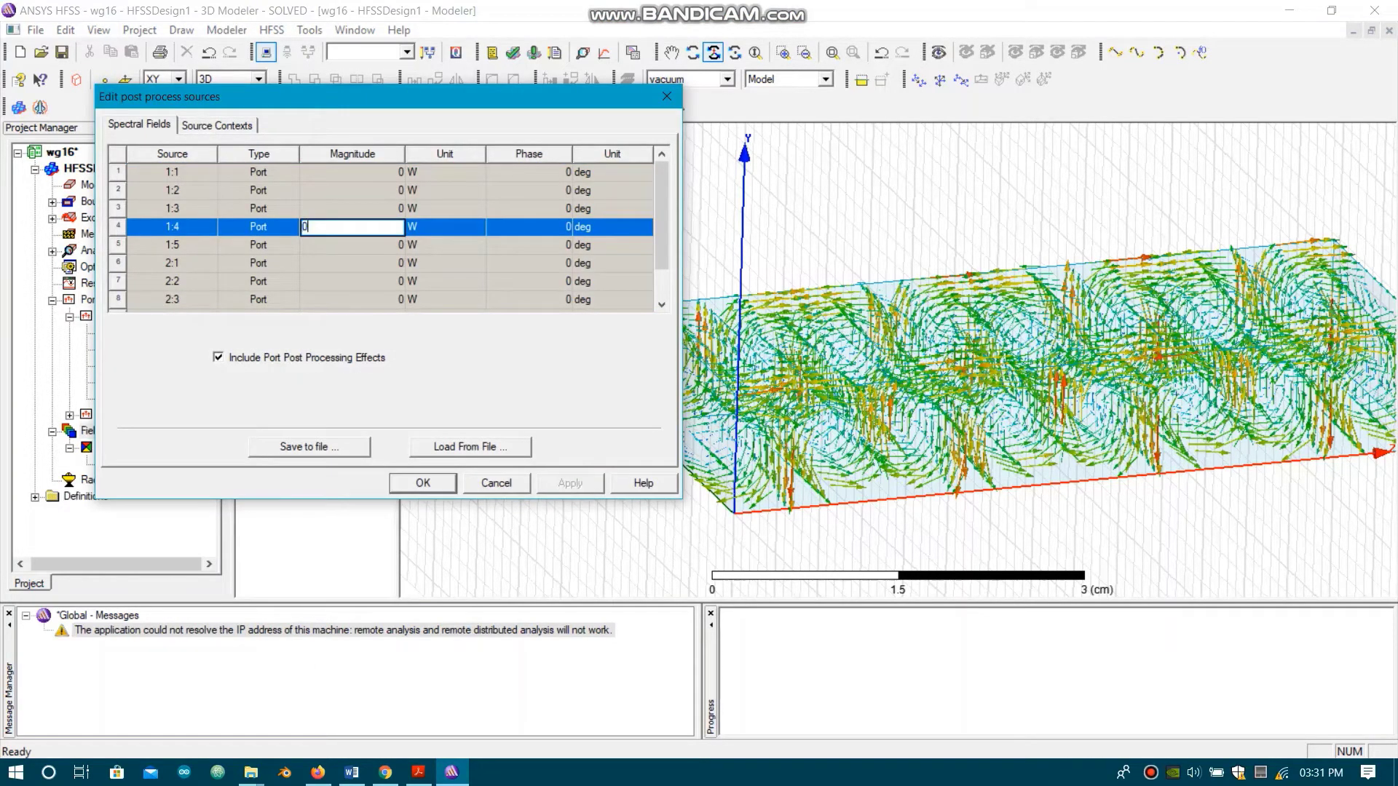
left_click(352, 245)
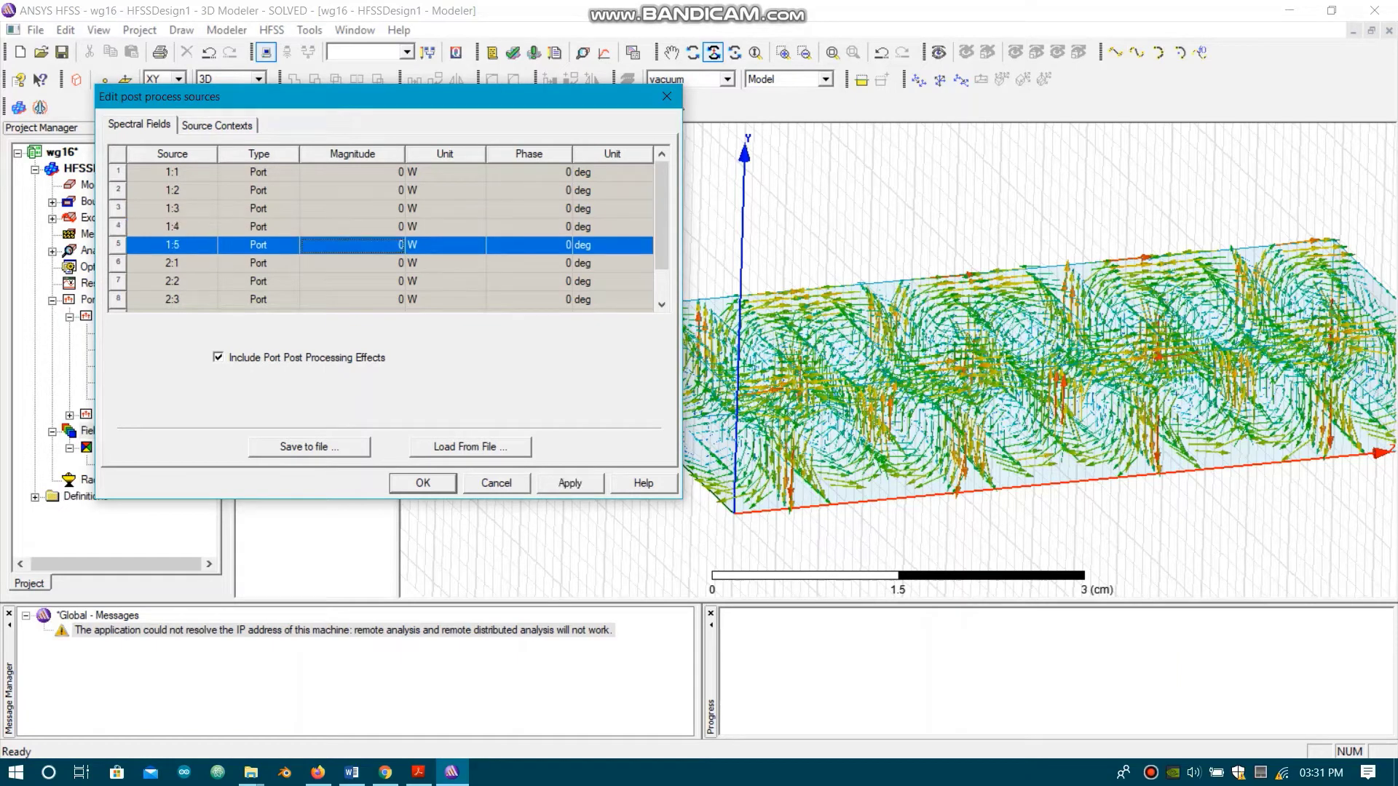
type("1")
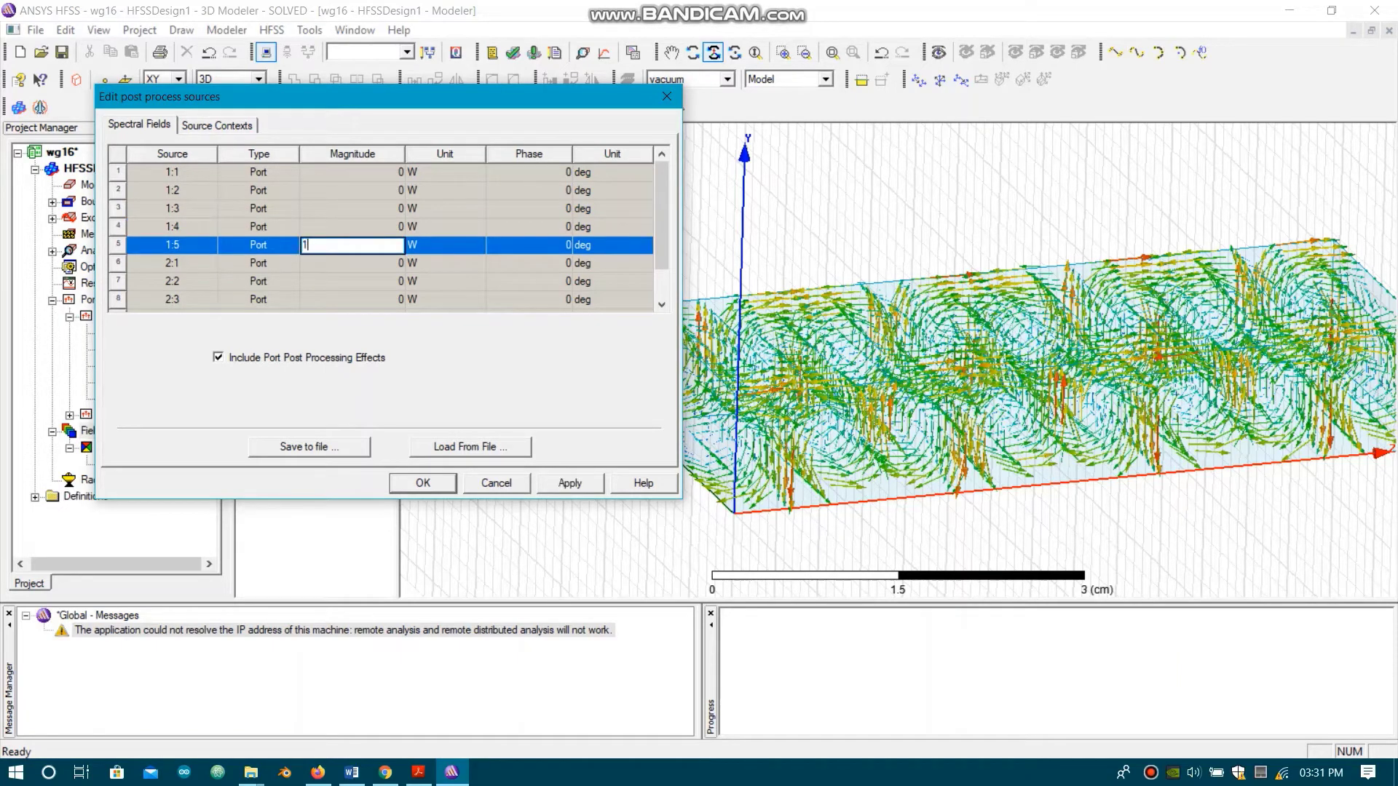
key("Return")
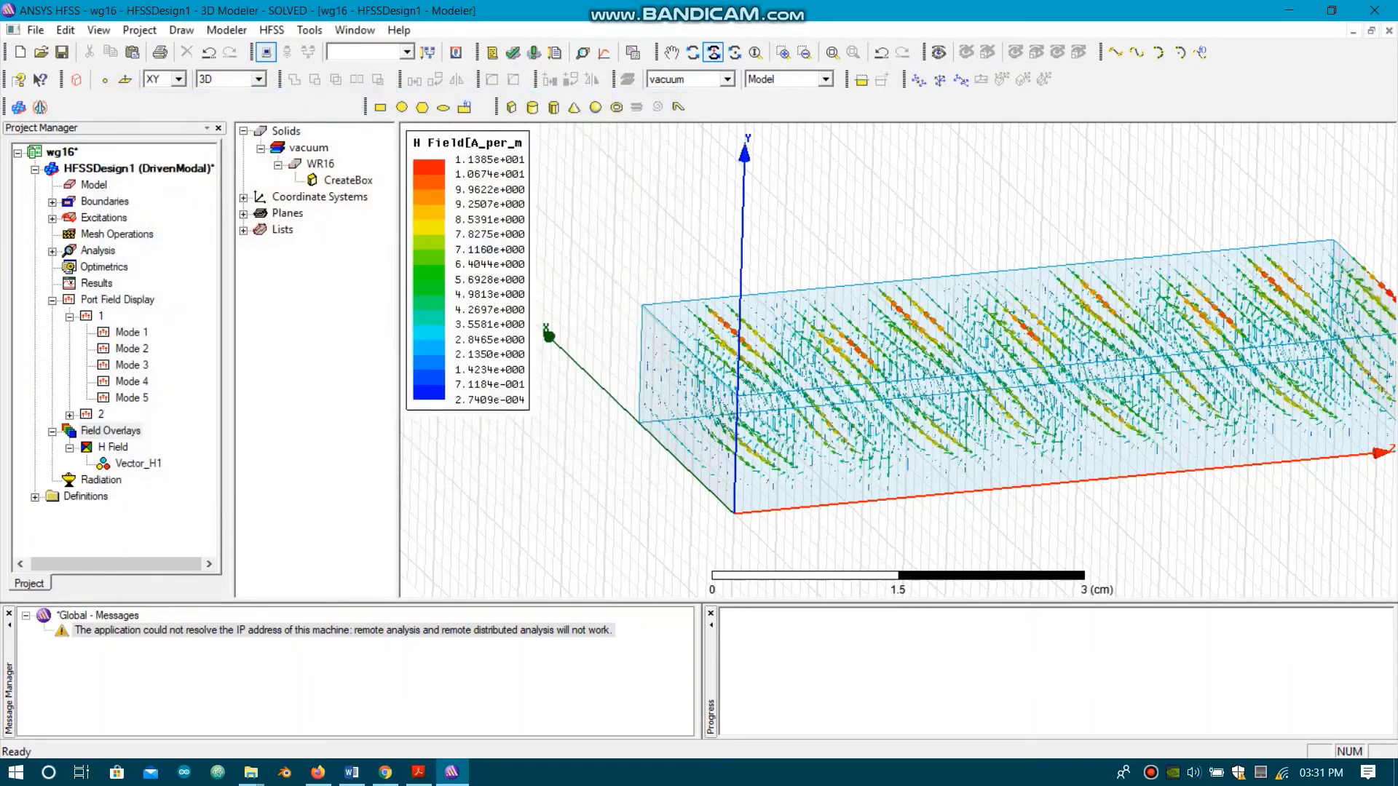
left_click_drag(896, 361, 896, 430)
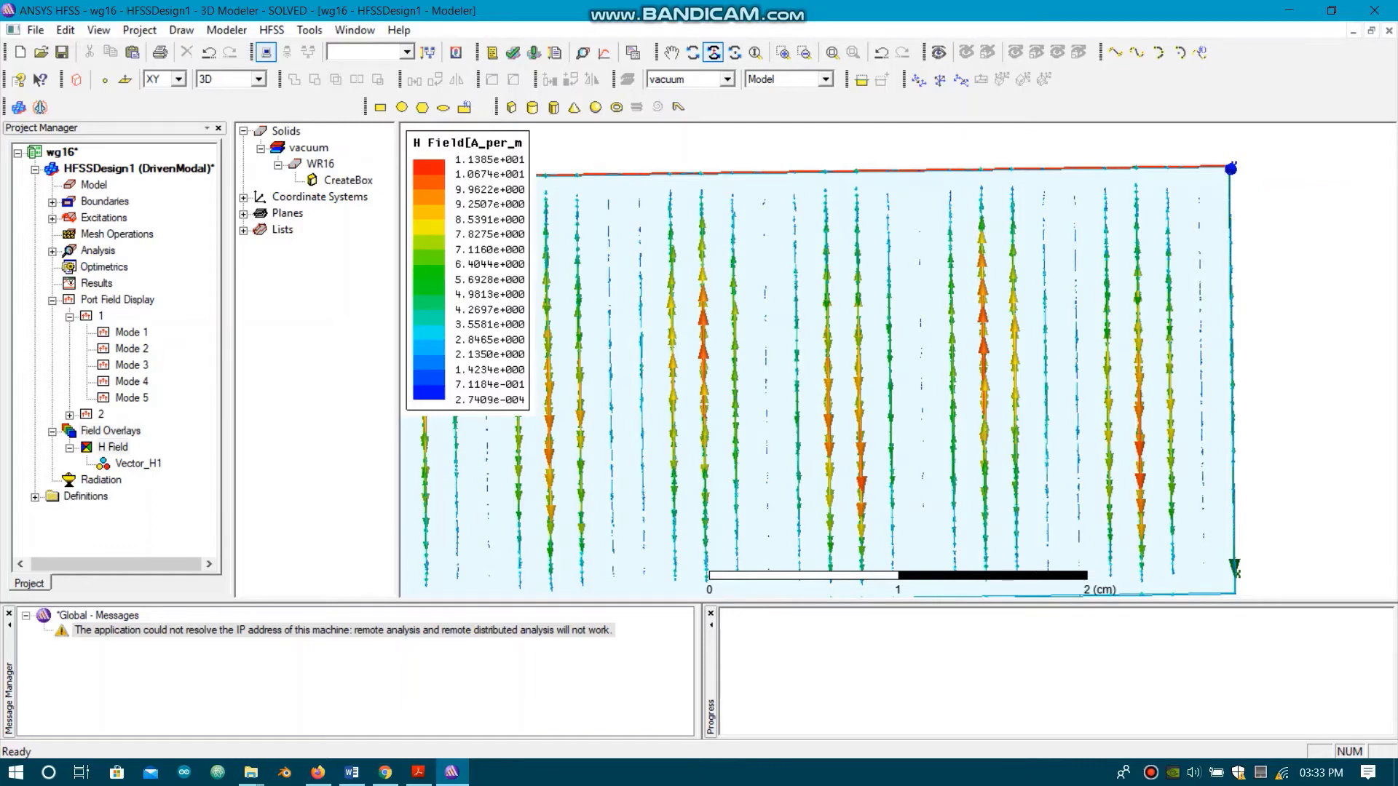
- Delete all H Field plots from the field overlays
left_click(112, 446)
left_click(187, 51)
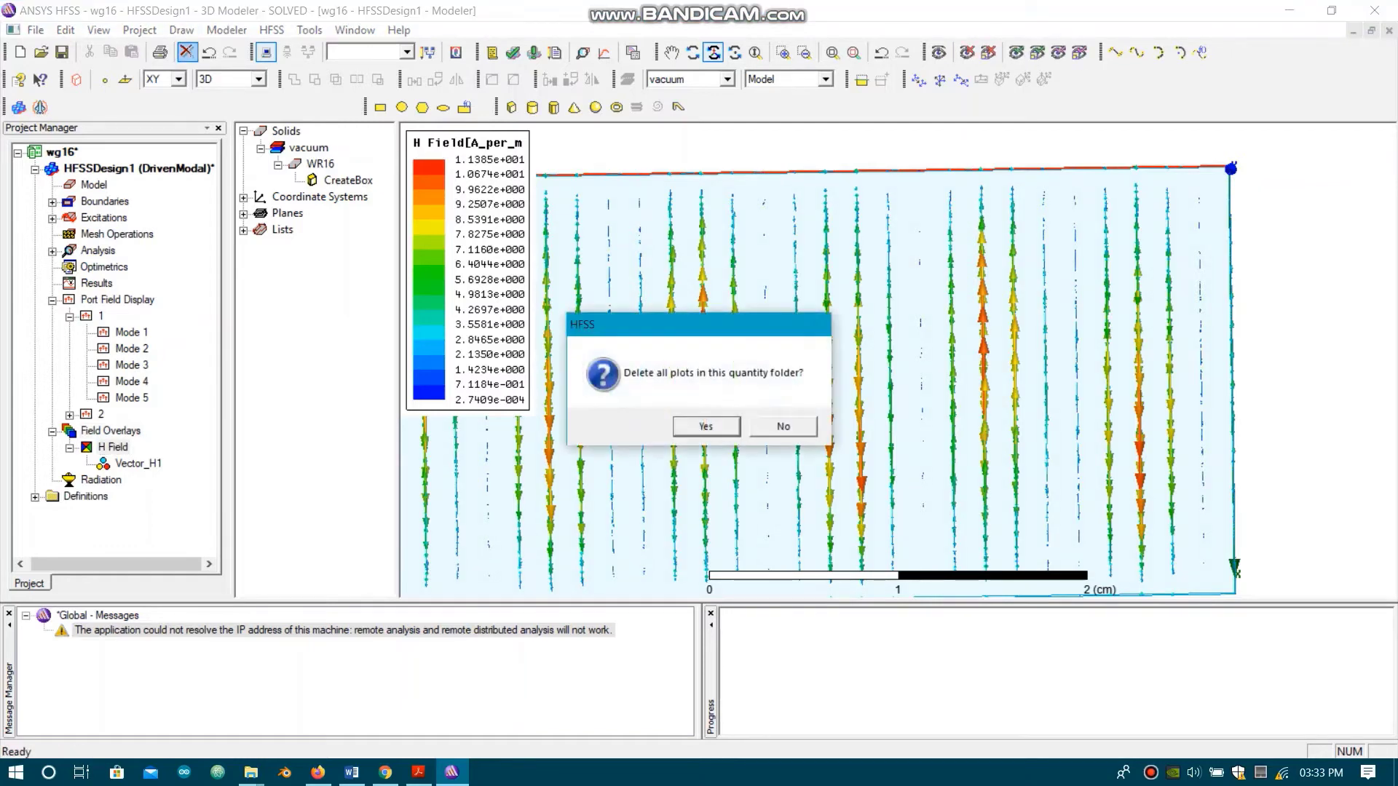
left_click(705, 425)
- Plot Vector_E in the WR16 volume for Setup1 : LastAdaptive, keeping 25 GHz and 0 deg phase
right_click(317, 163)
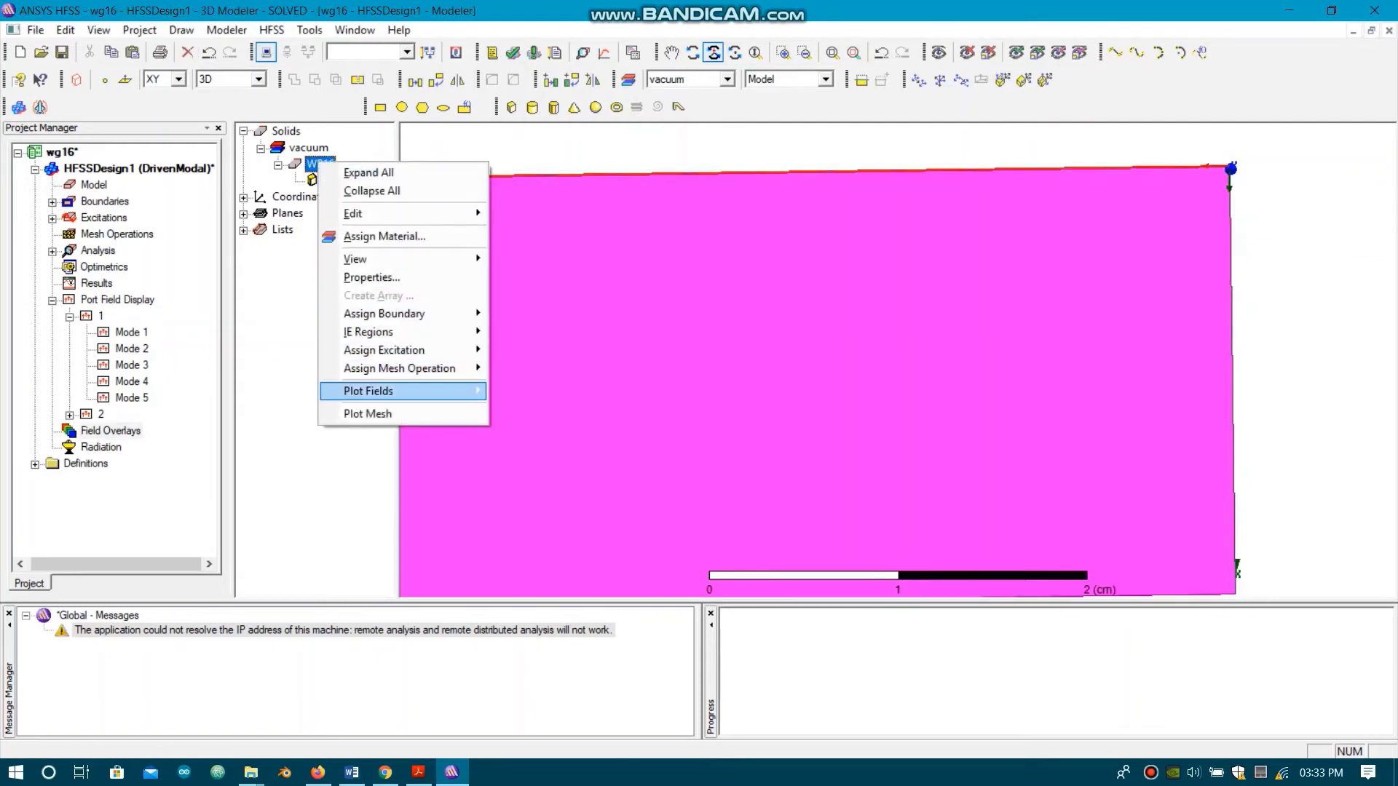
mouse_move(403, 391)
mouse_move(561, 391)
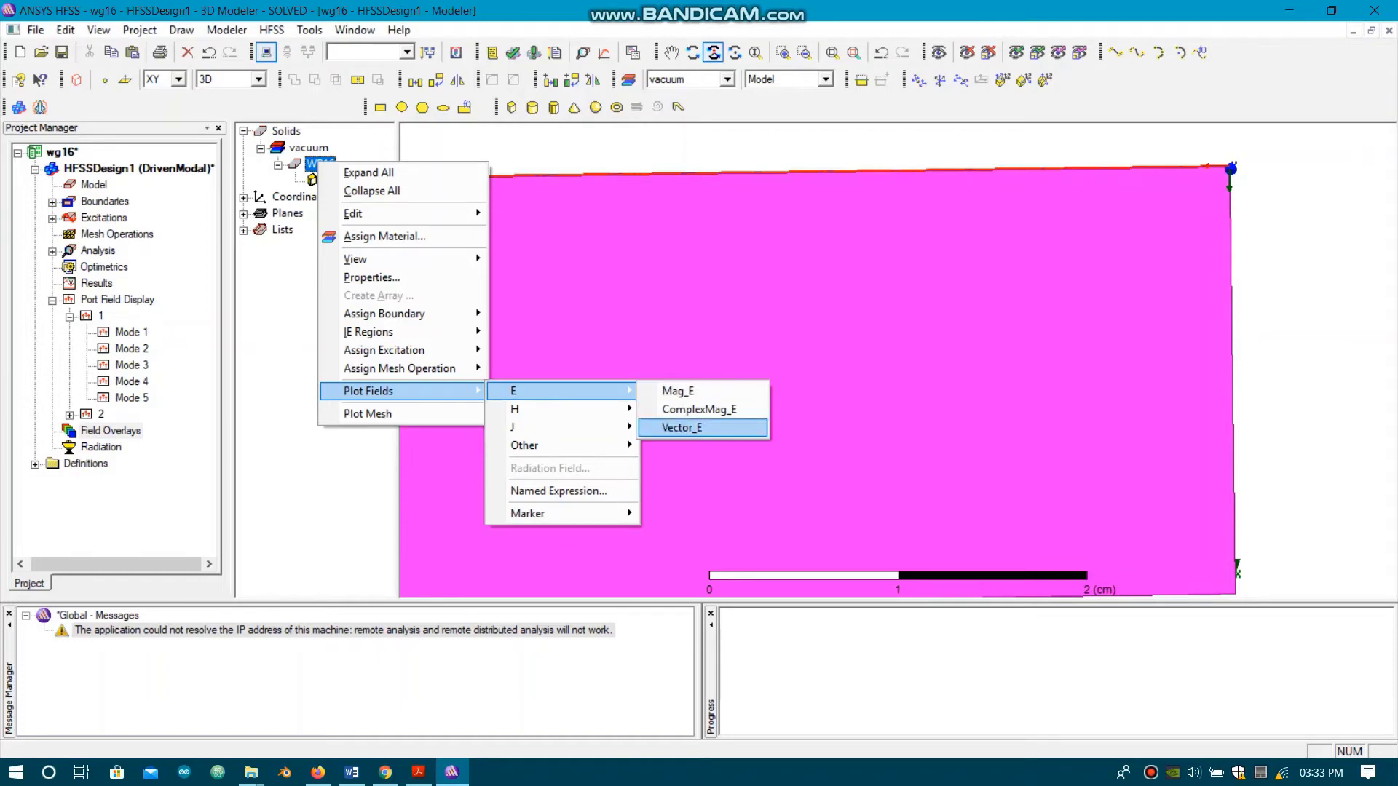
left_click(702, 428)
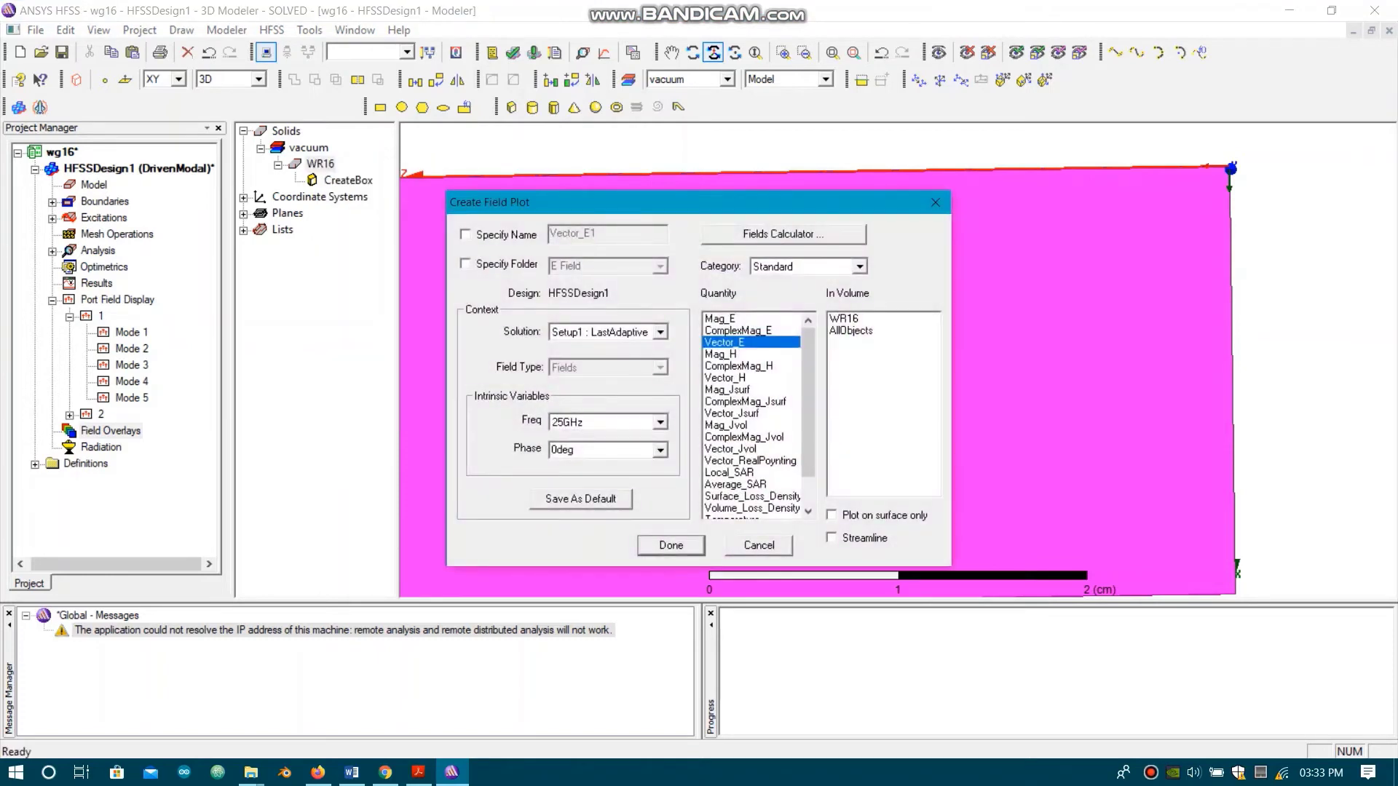
left_click(845, 318)
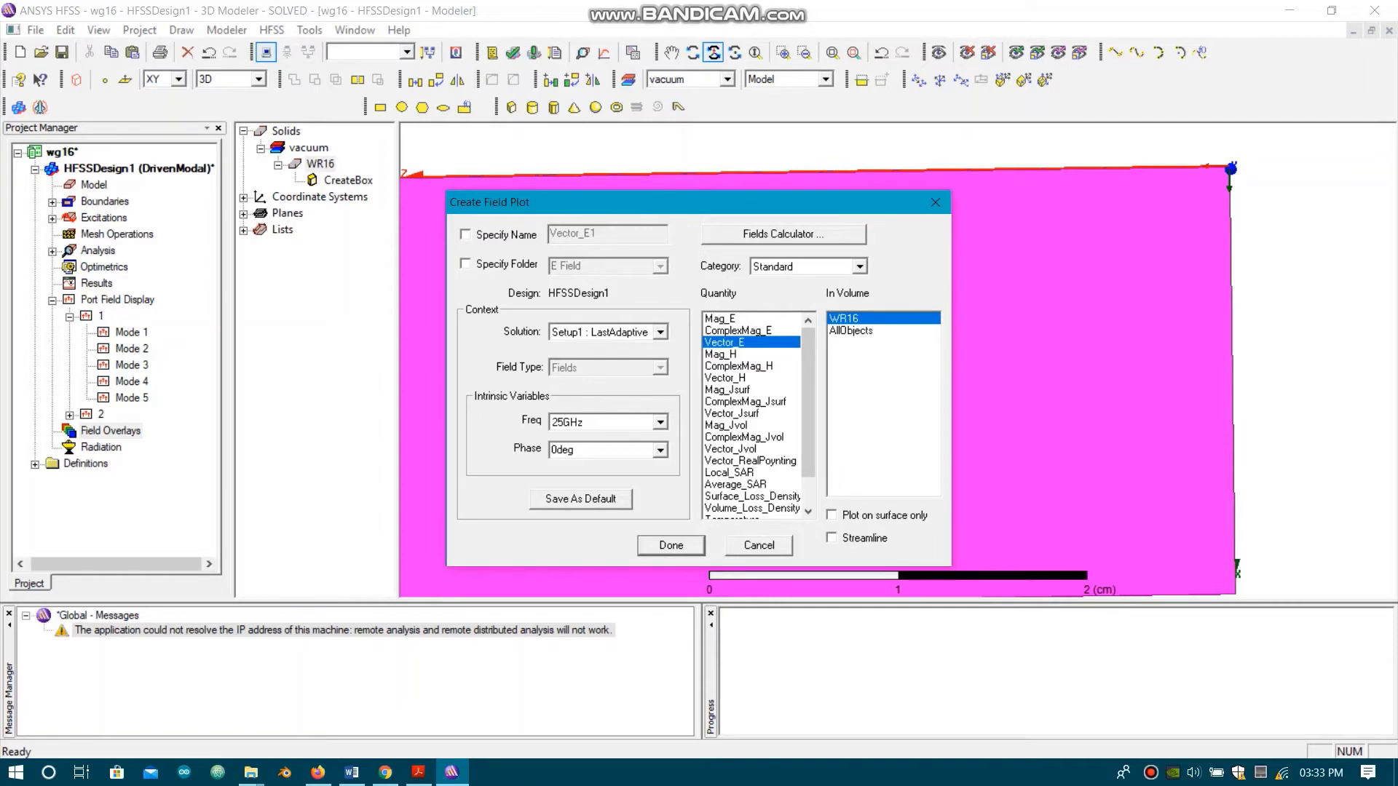
key("Return")
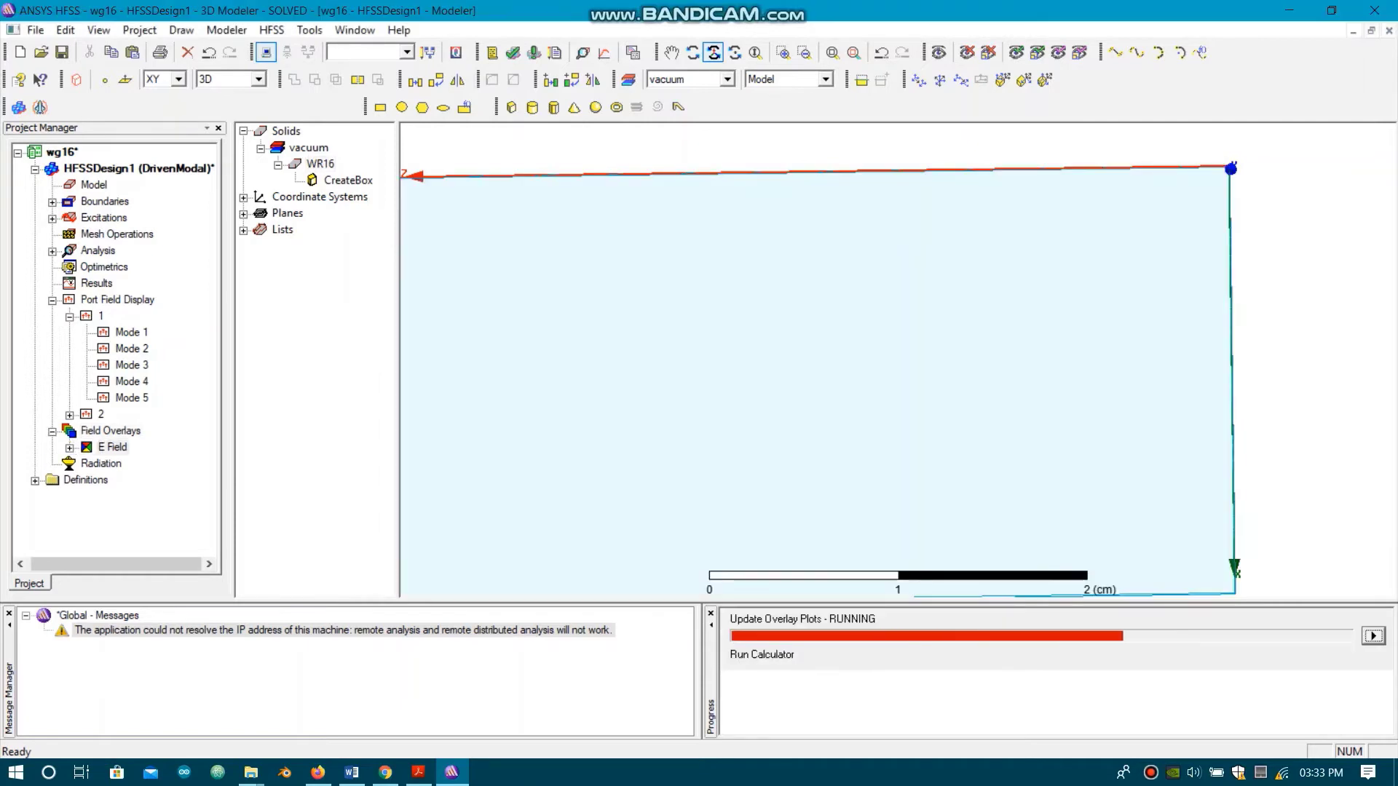
- Examine the fifth mode's E-field vectors in the WR16 waveguide from the side, end and isometric directions
key("ctrl+shift+a")
scroll(720, 444, "down", 7)
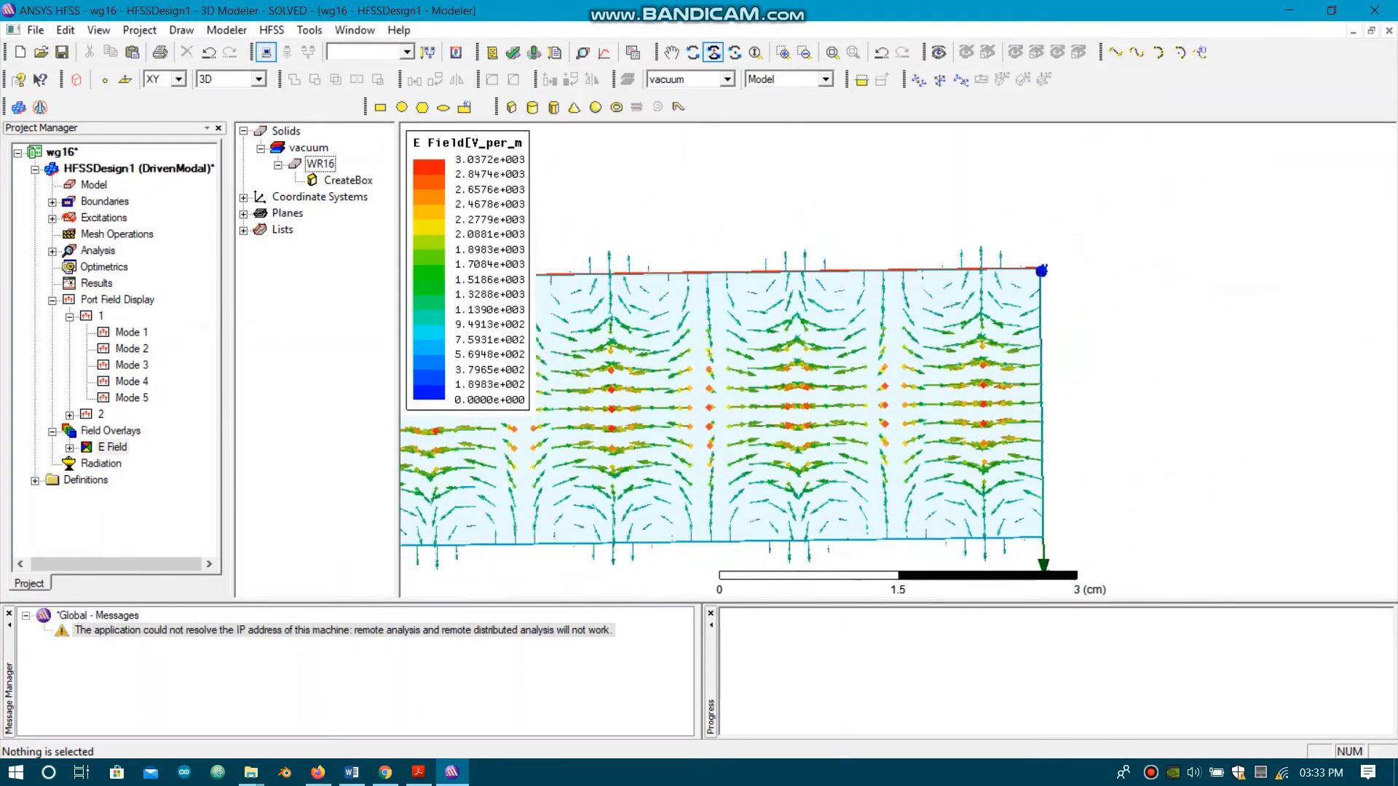
mouse_move(758, 466)
left_mouse_down()
mouse_move(758, 335)
mouse_move(889, 364)
mouse_move(881, 415)
mouse_move(786, 416)
mouse_move(758, 455)
left_mouse_up()
left_click_drag(856, 461, 638, 315)
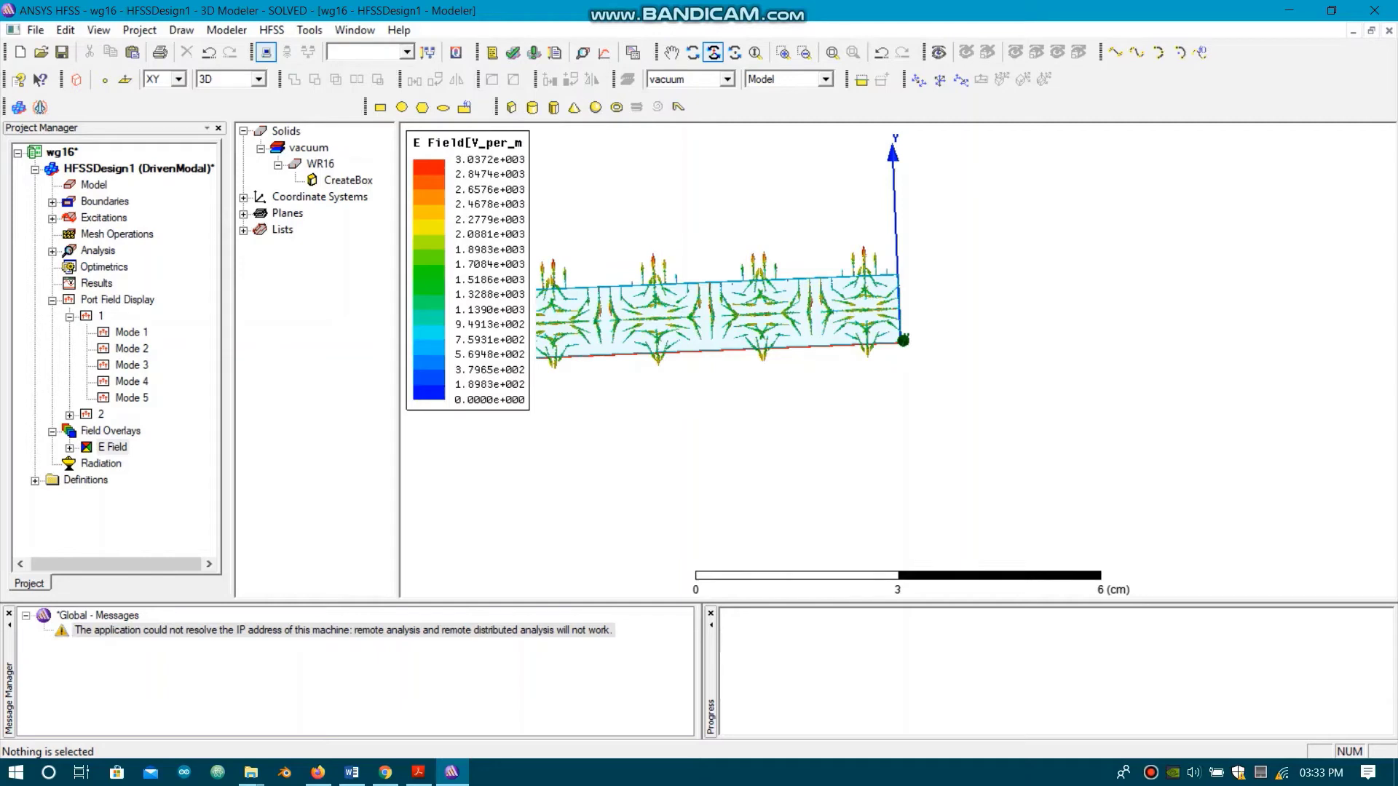
scroll(539, 278, "up", 3)
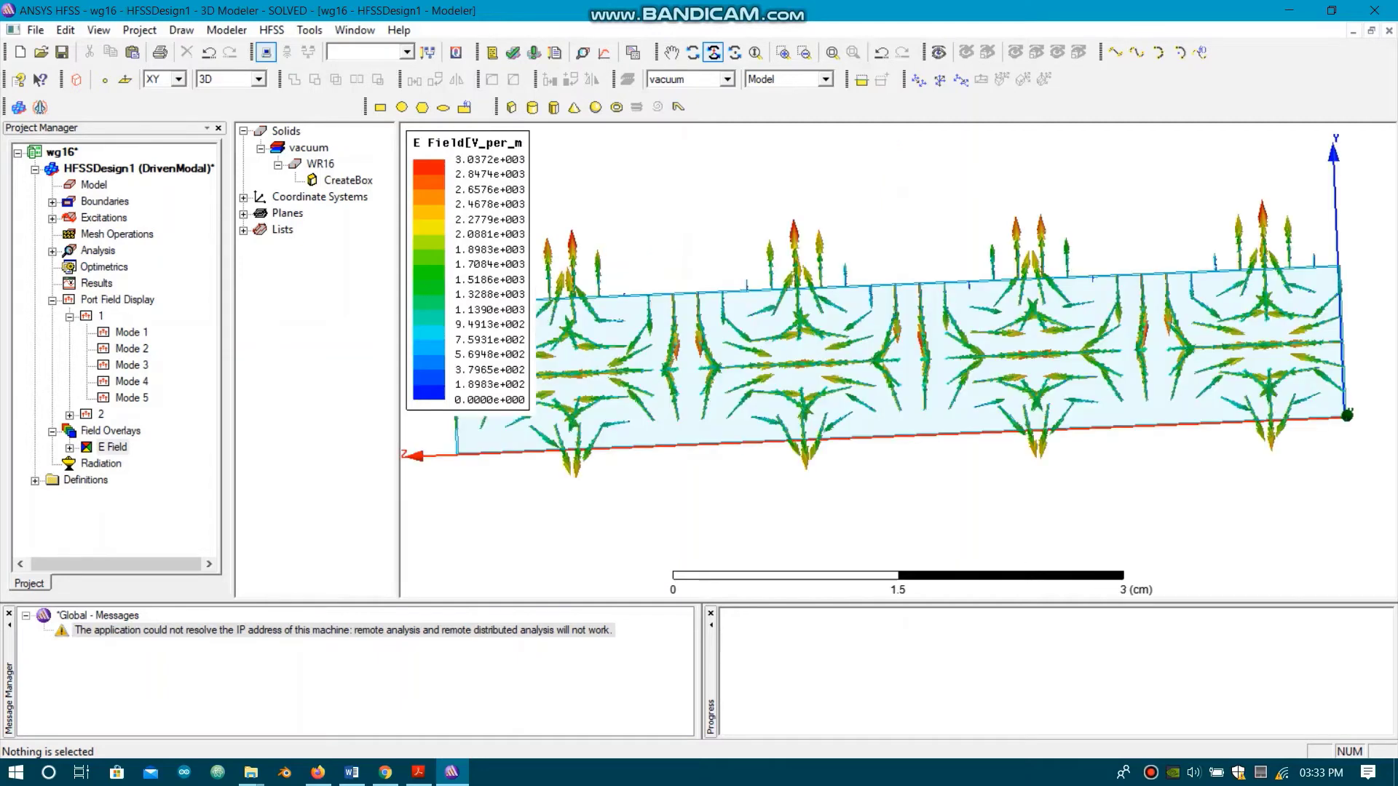
scroll(715, 344, "down", 2)
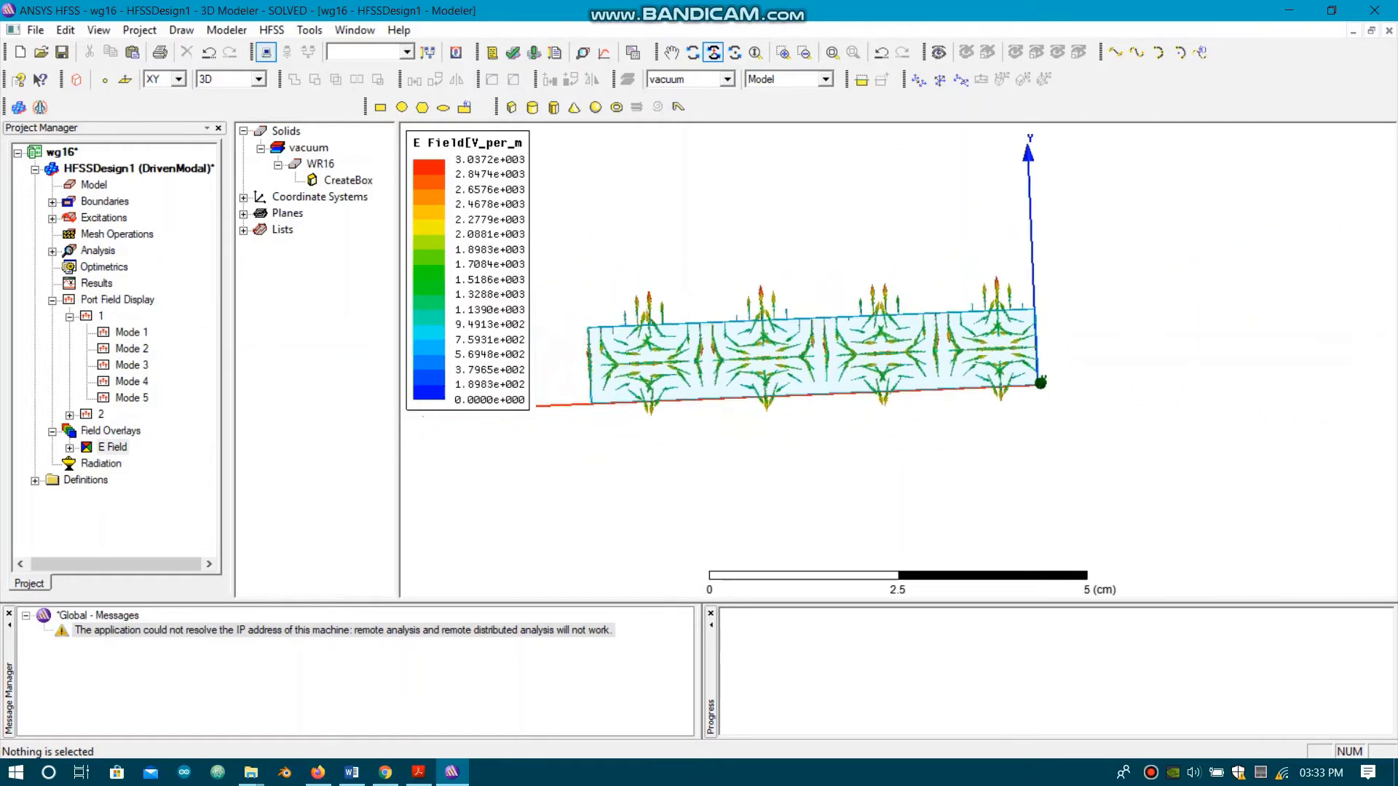
scroll(603, 353, "up", 1)
scroll(590, 364, "up", 1)
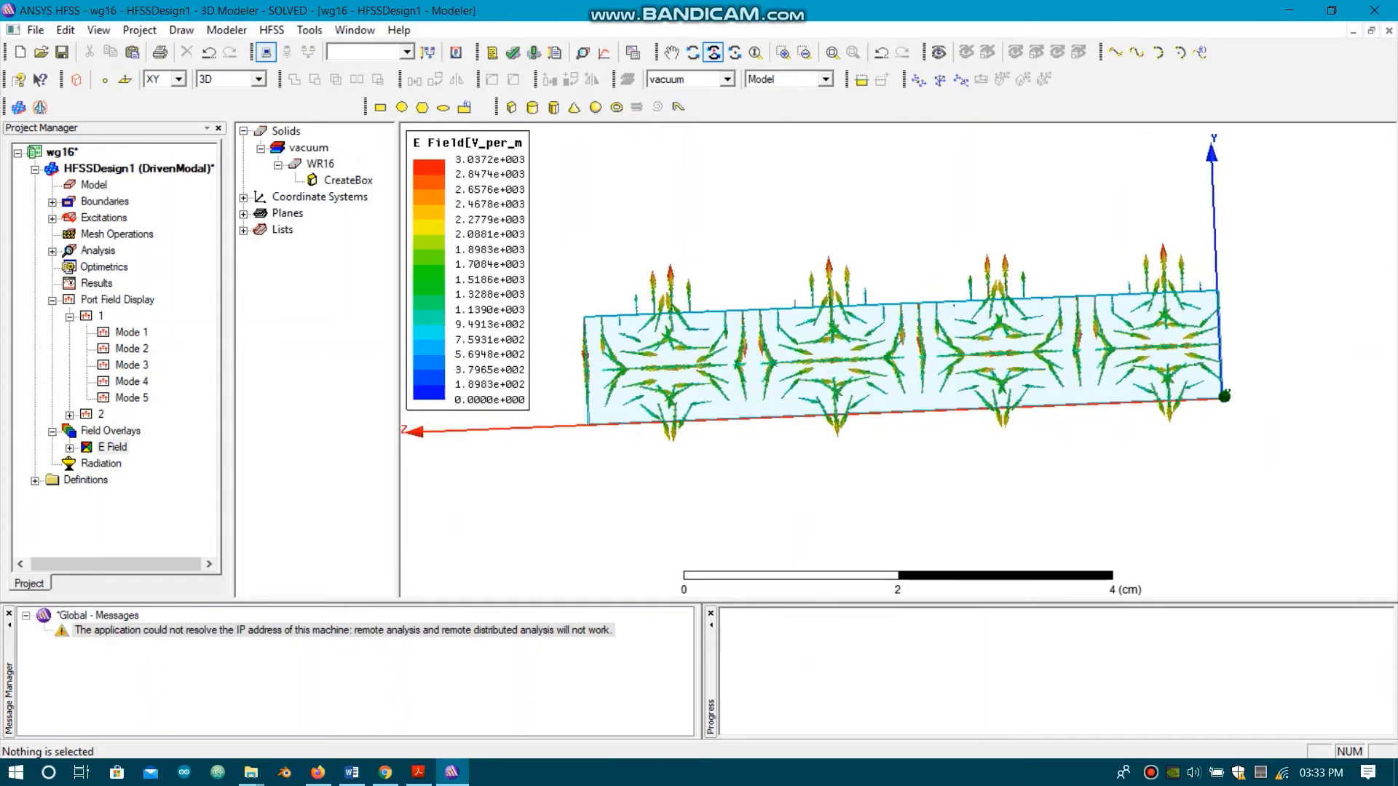
left_click_drag(590, 364, 590, 341)
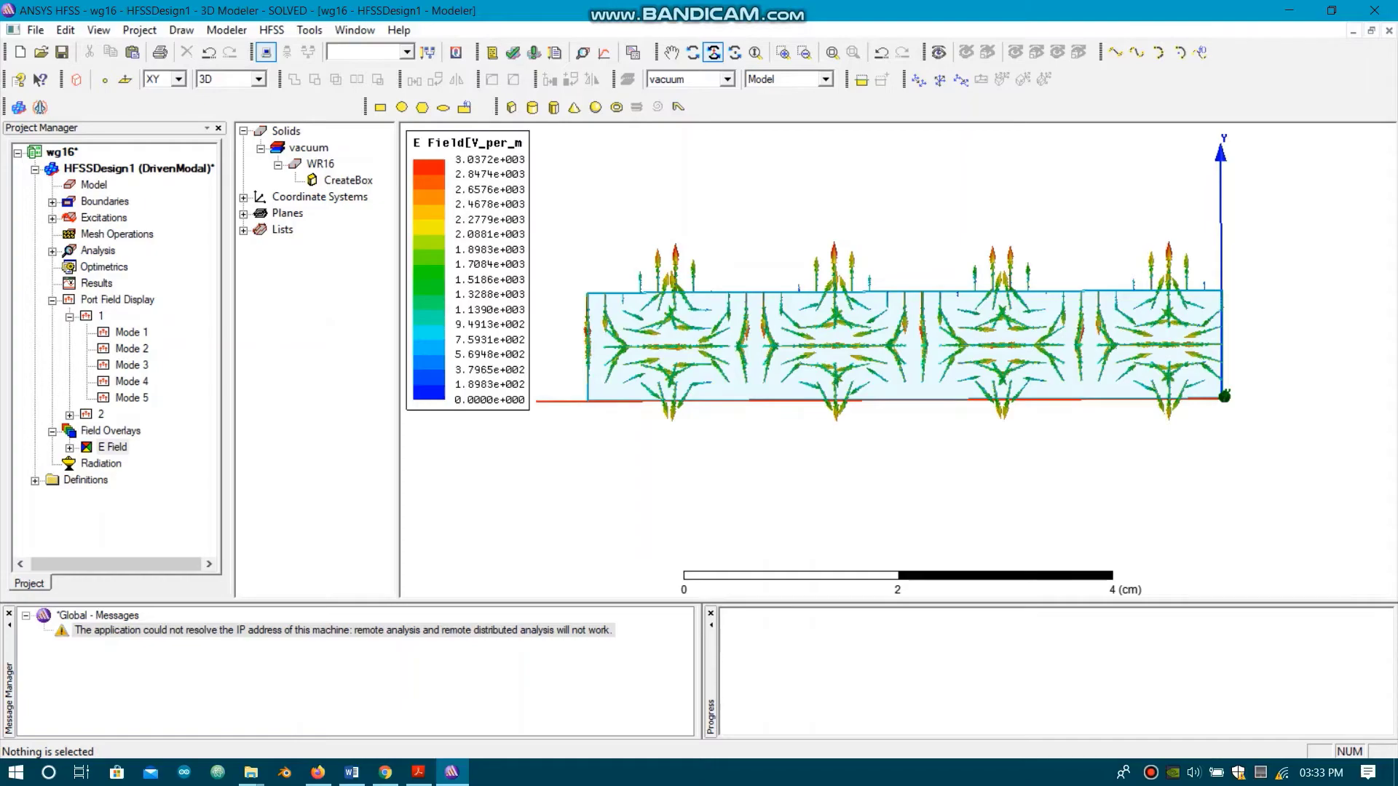
left_click_drag(899, 349, 1021, 437)
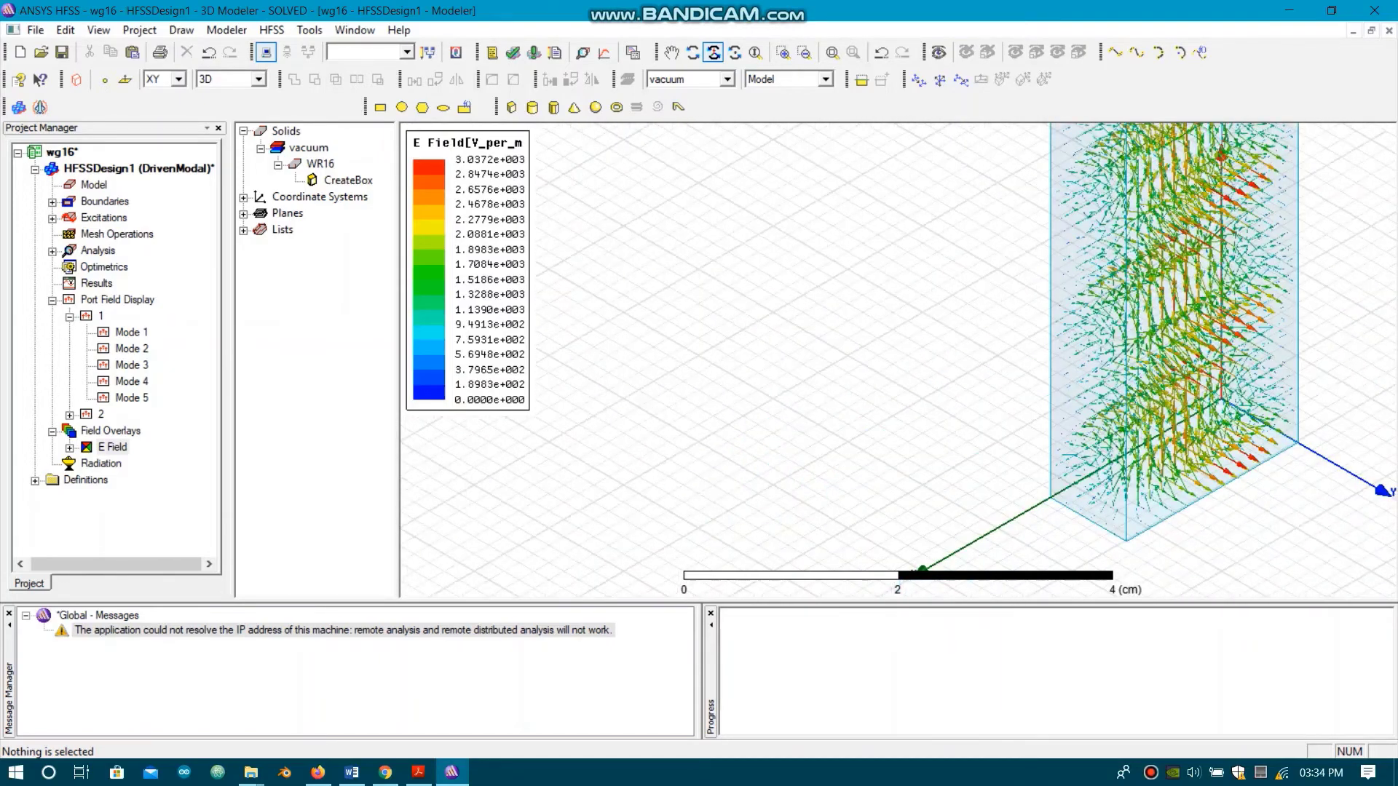
left_click_drag(1019, 393, 943, 371)
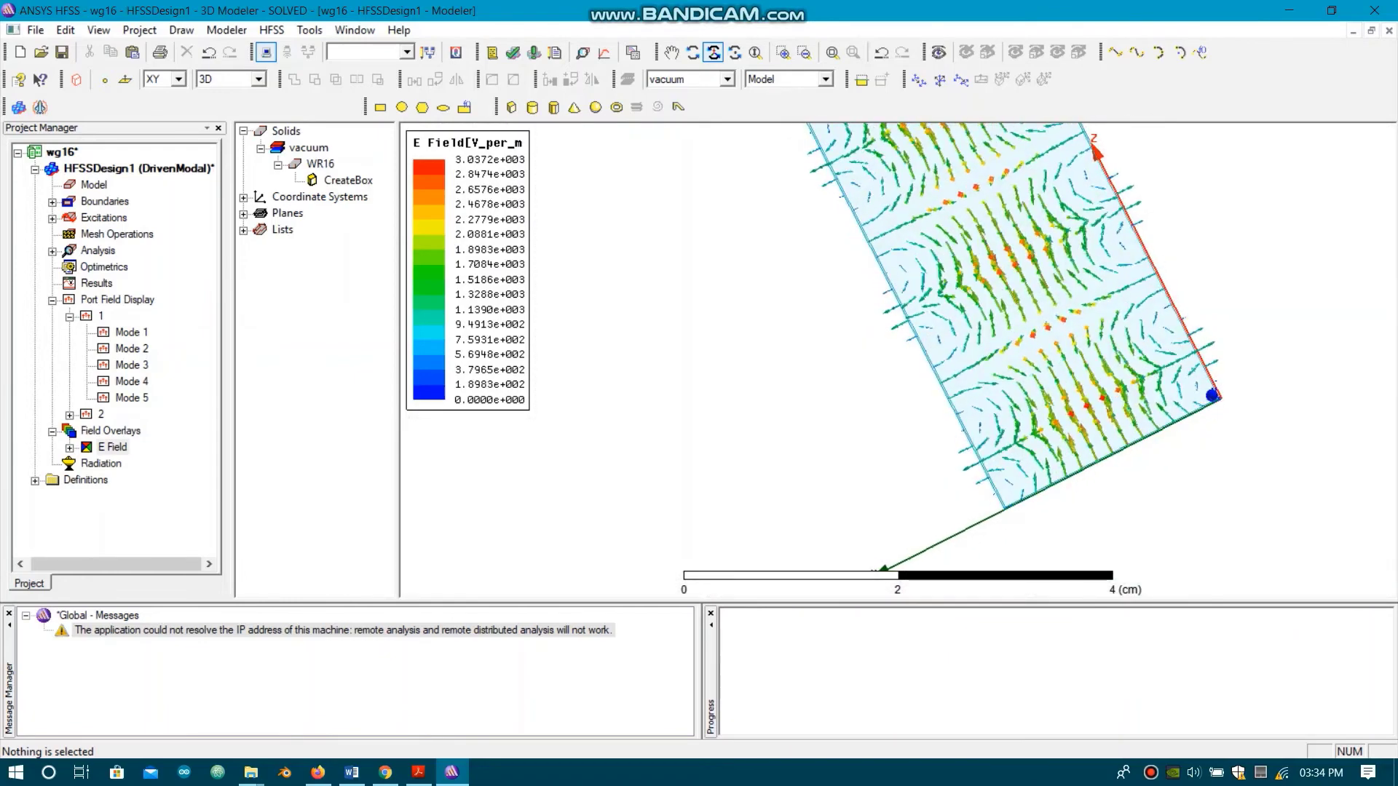
key("Down")
scroll(1069, 294, "up", 9)
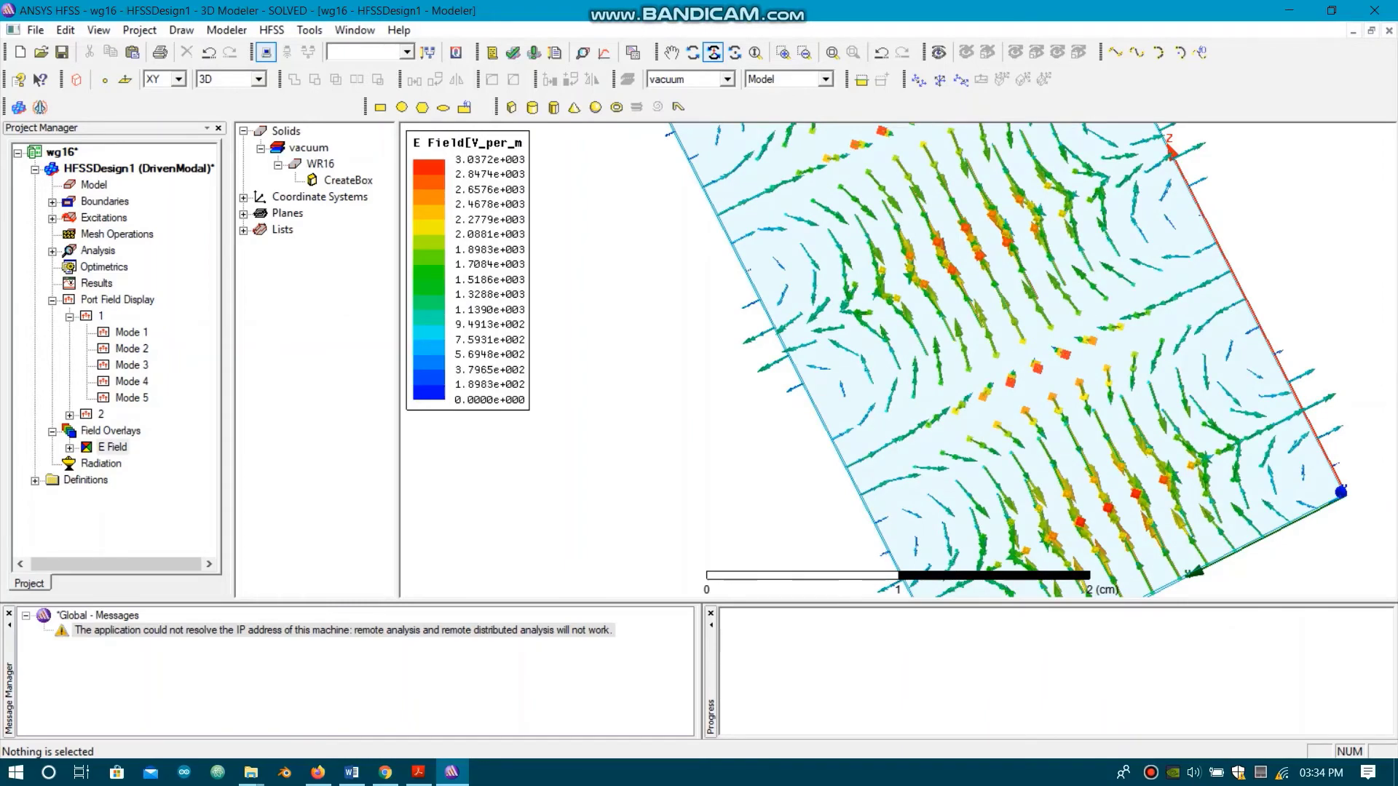
left_click_drag(1069, 294, 1045, 142)
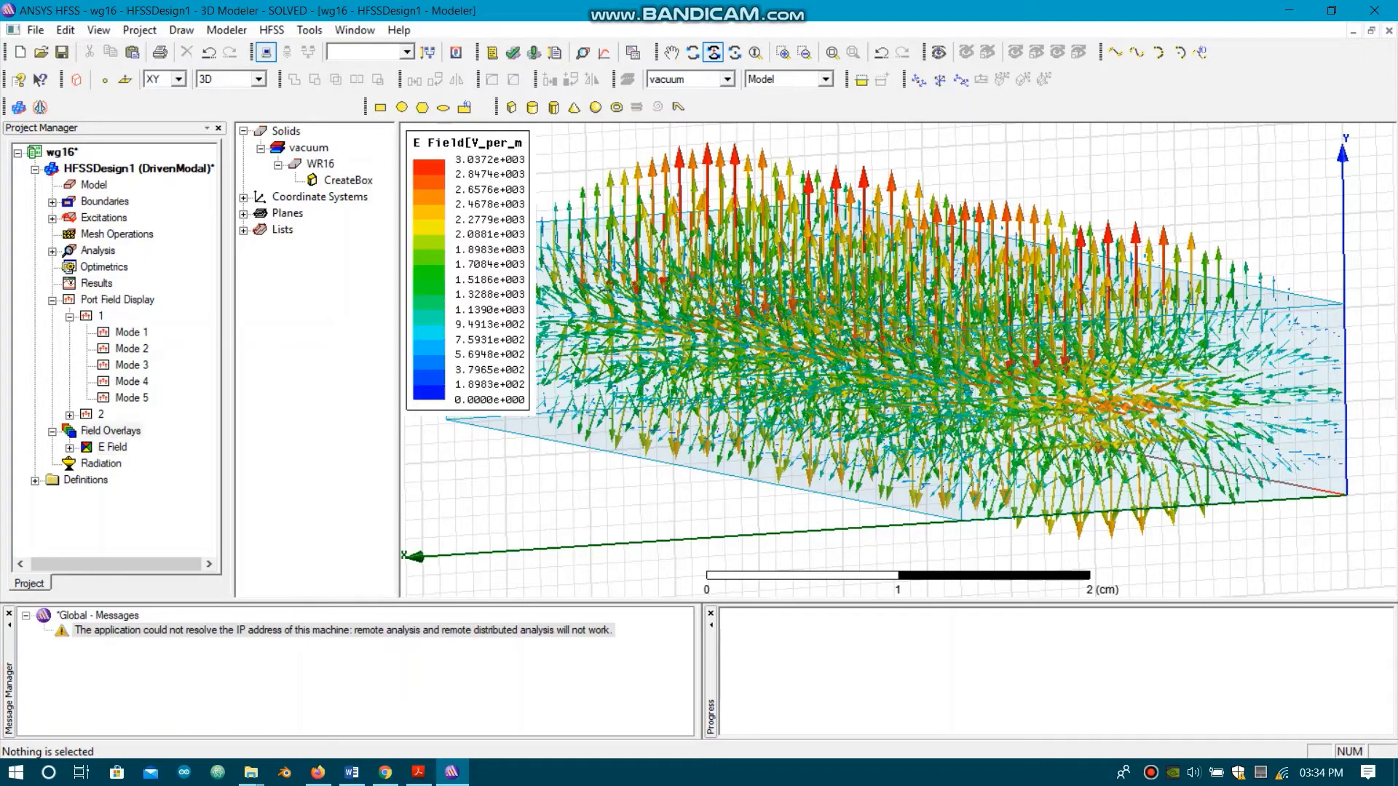
- Switch the field excitation to port 1's second mode by setting source 1:2 to 1 W and source 1:5 to 0 W
right_click(104, 430)
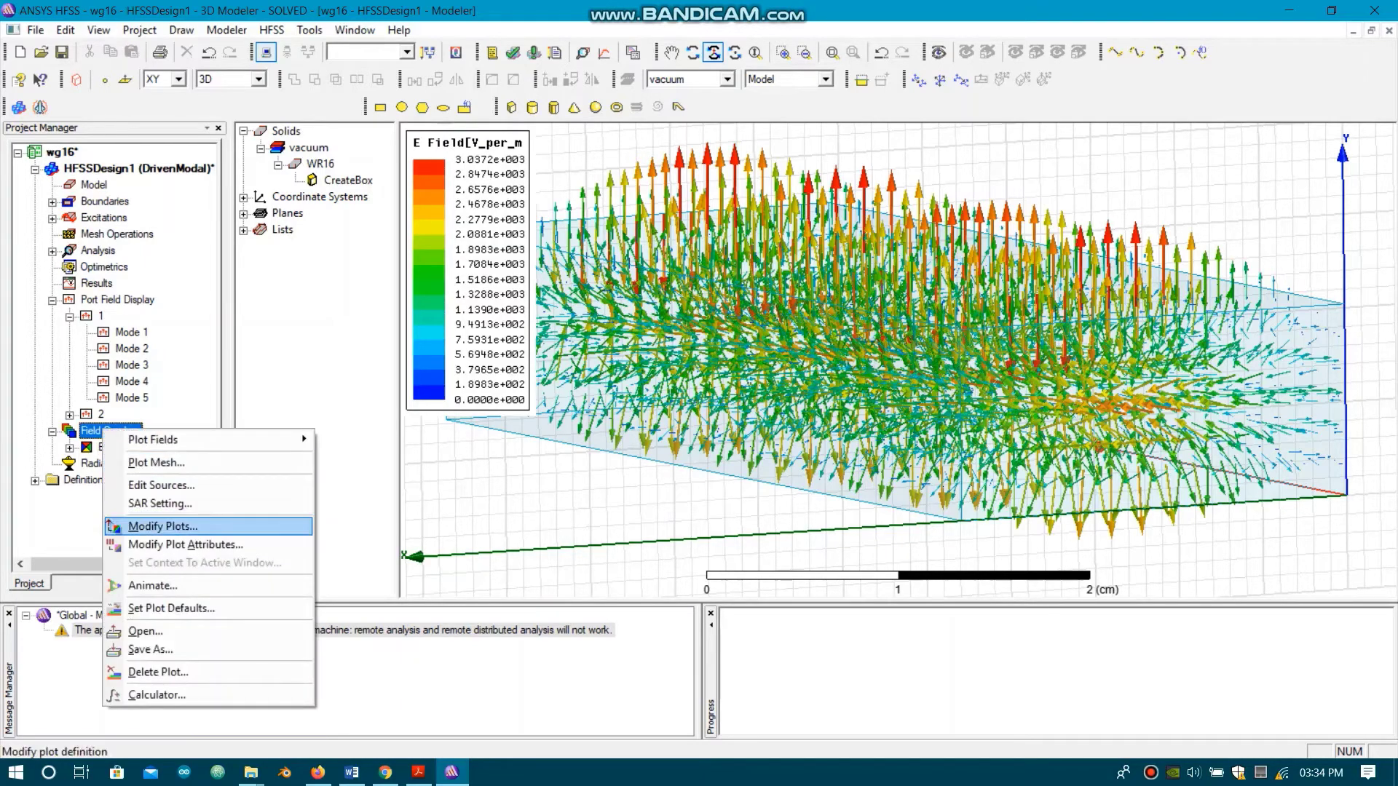
left_click(160, 485)
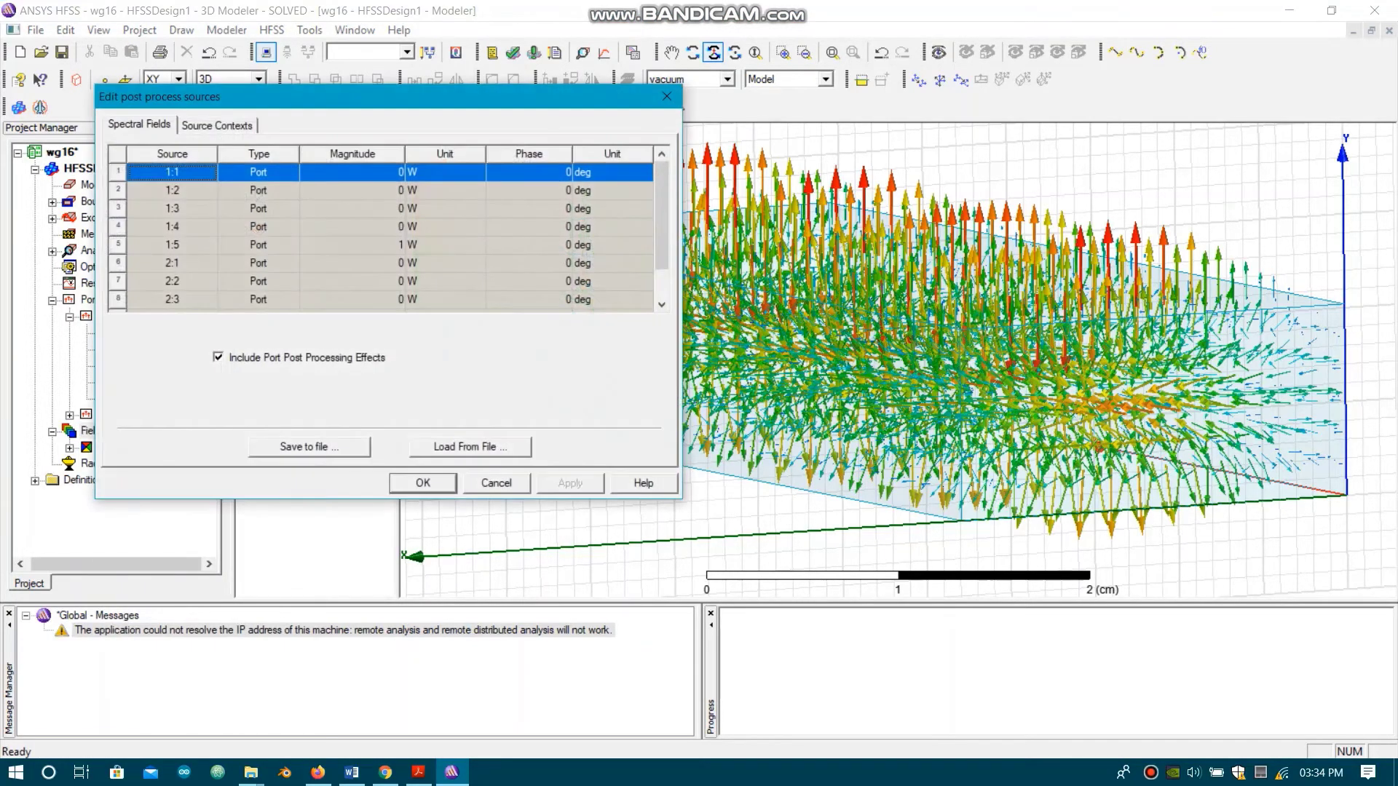
left_click(352, 190)
left_click(353, 190)
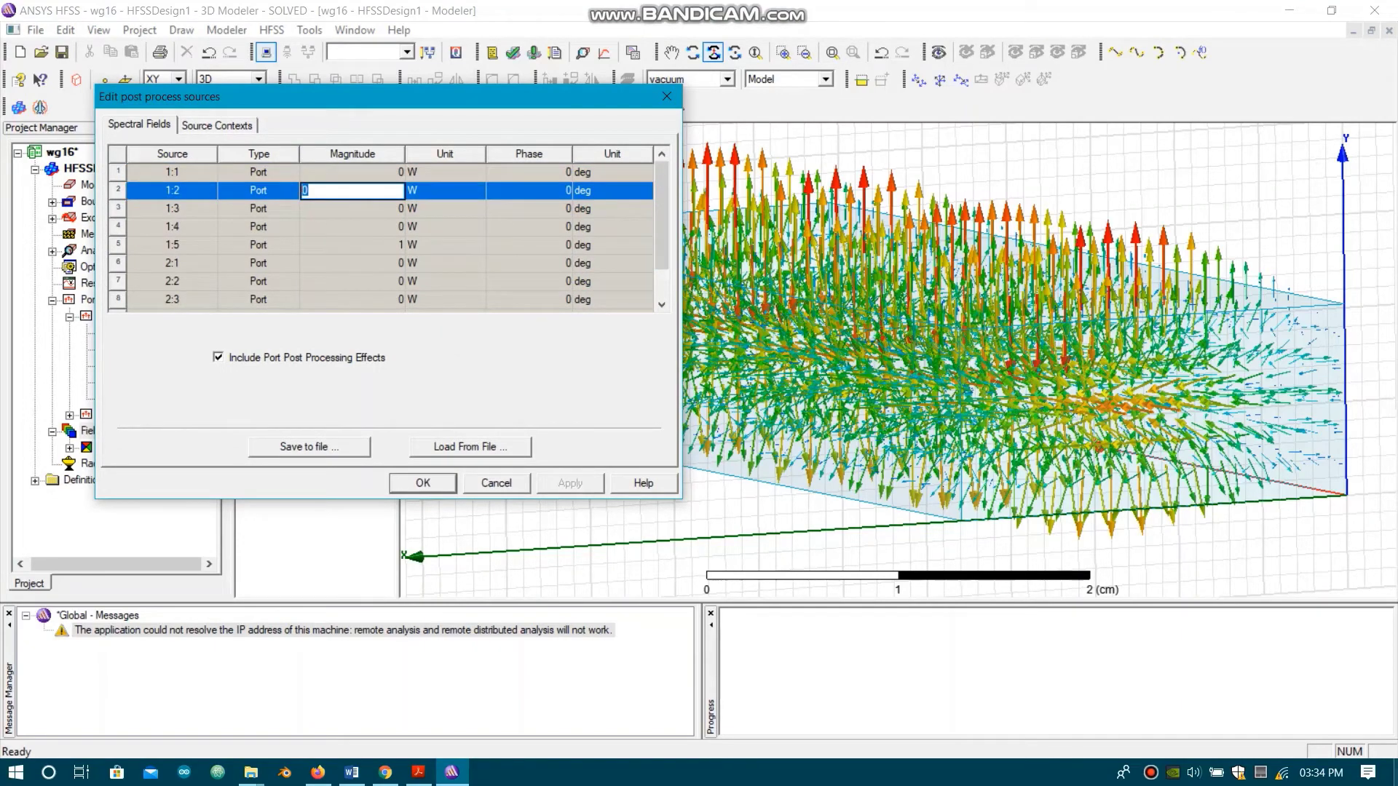
type("1")
left_click(352, 245)
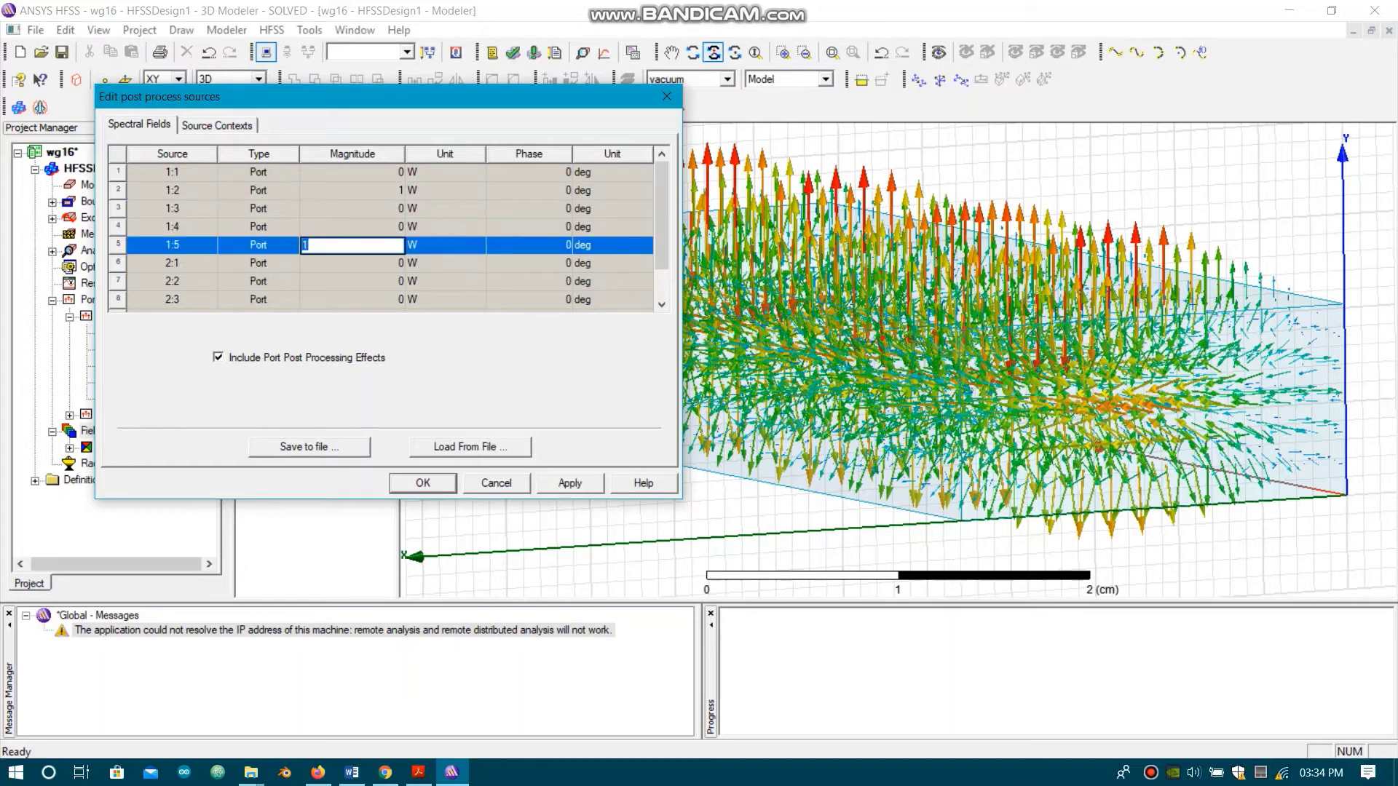
type("0")
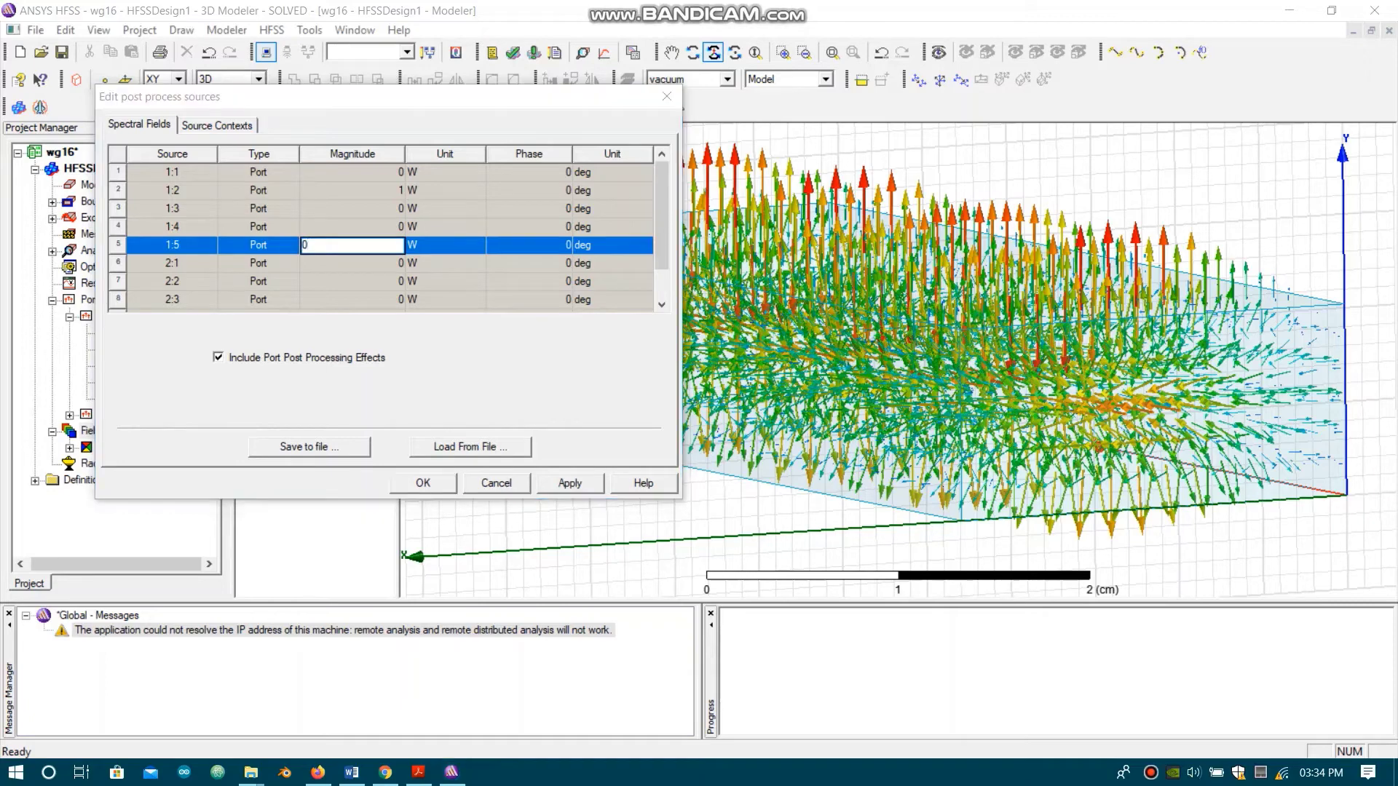
left_click(569, 483)
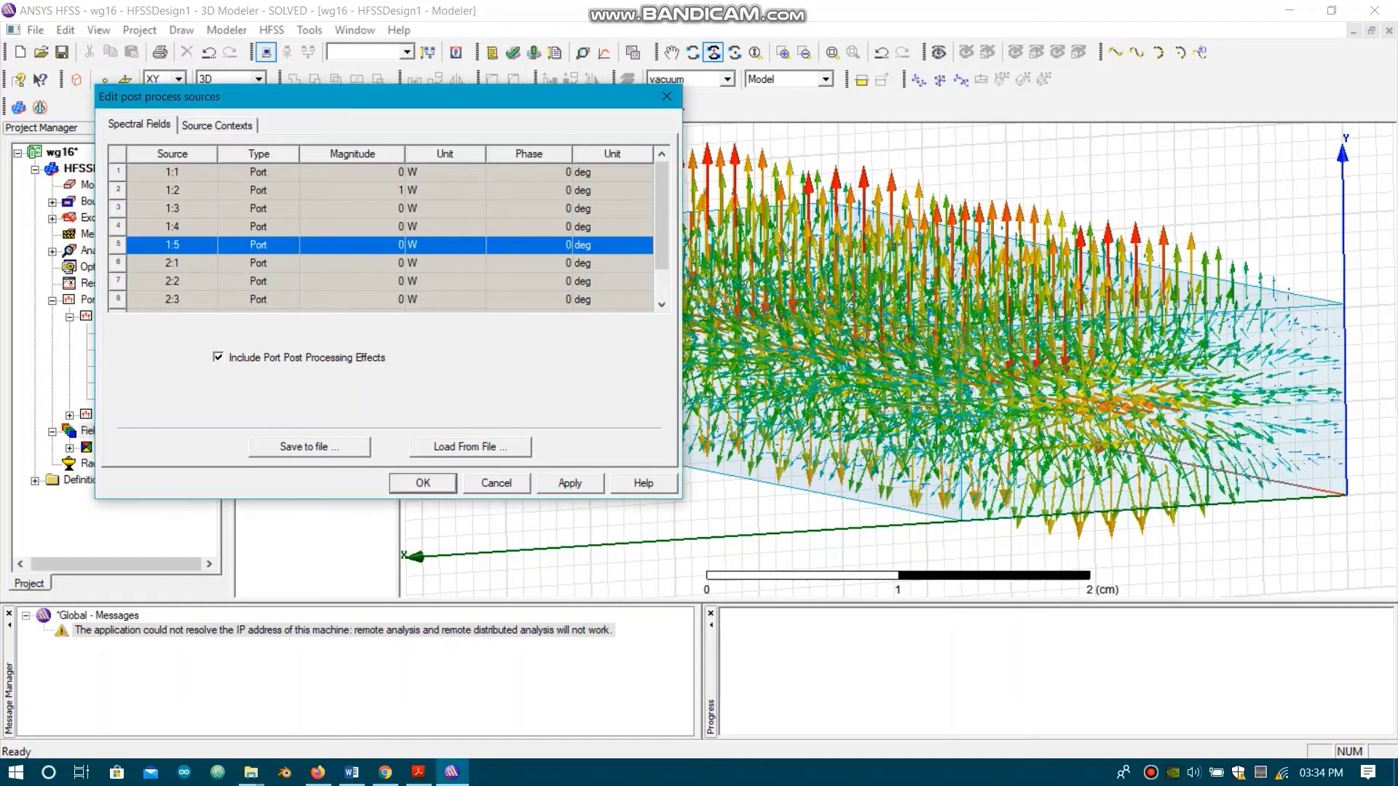
key("Return")
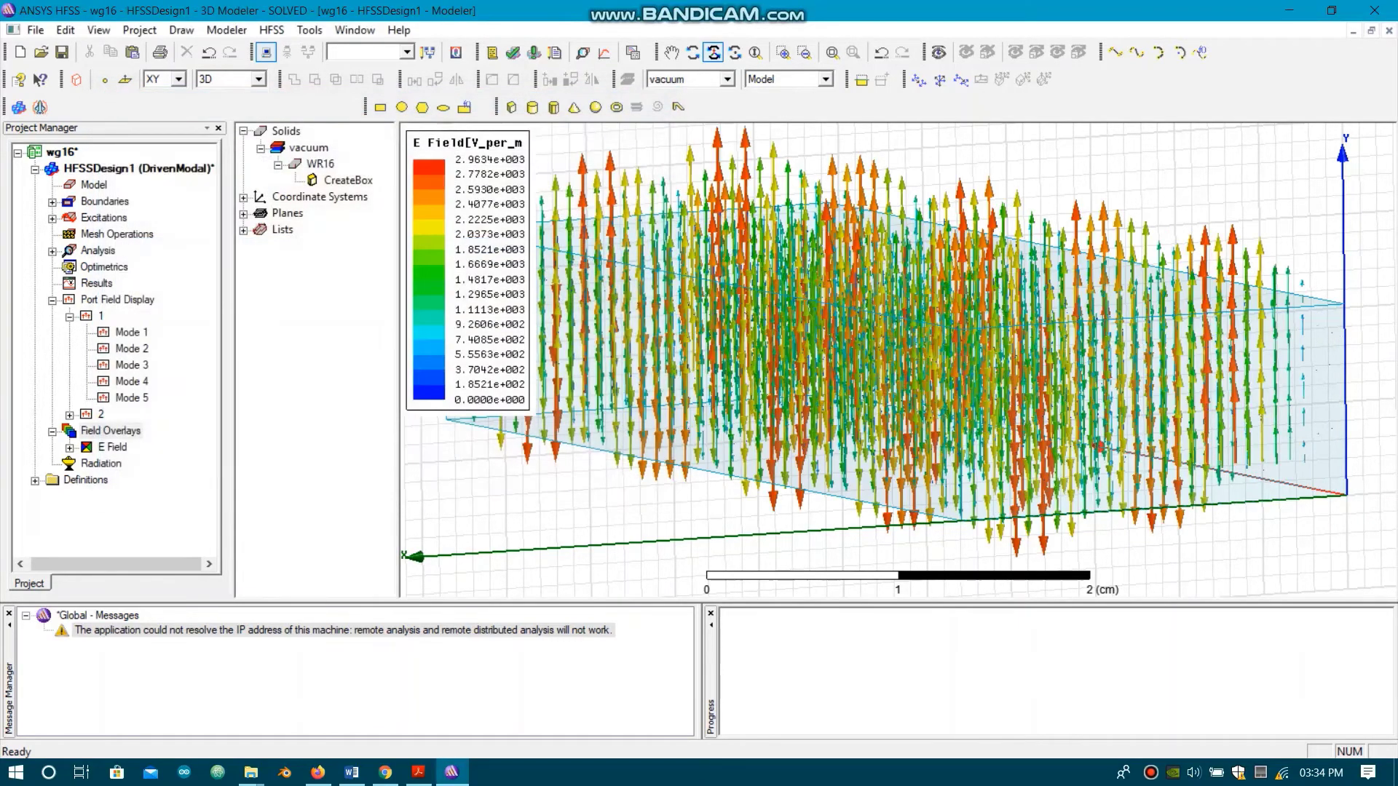
- Examine the second mode's E-field vectors along the waveguide in the YZ view and from an oblique angle
double_click(1375, 369, "alt")
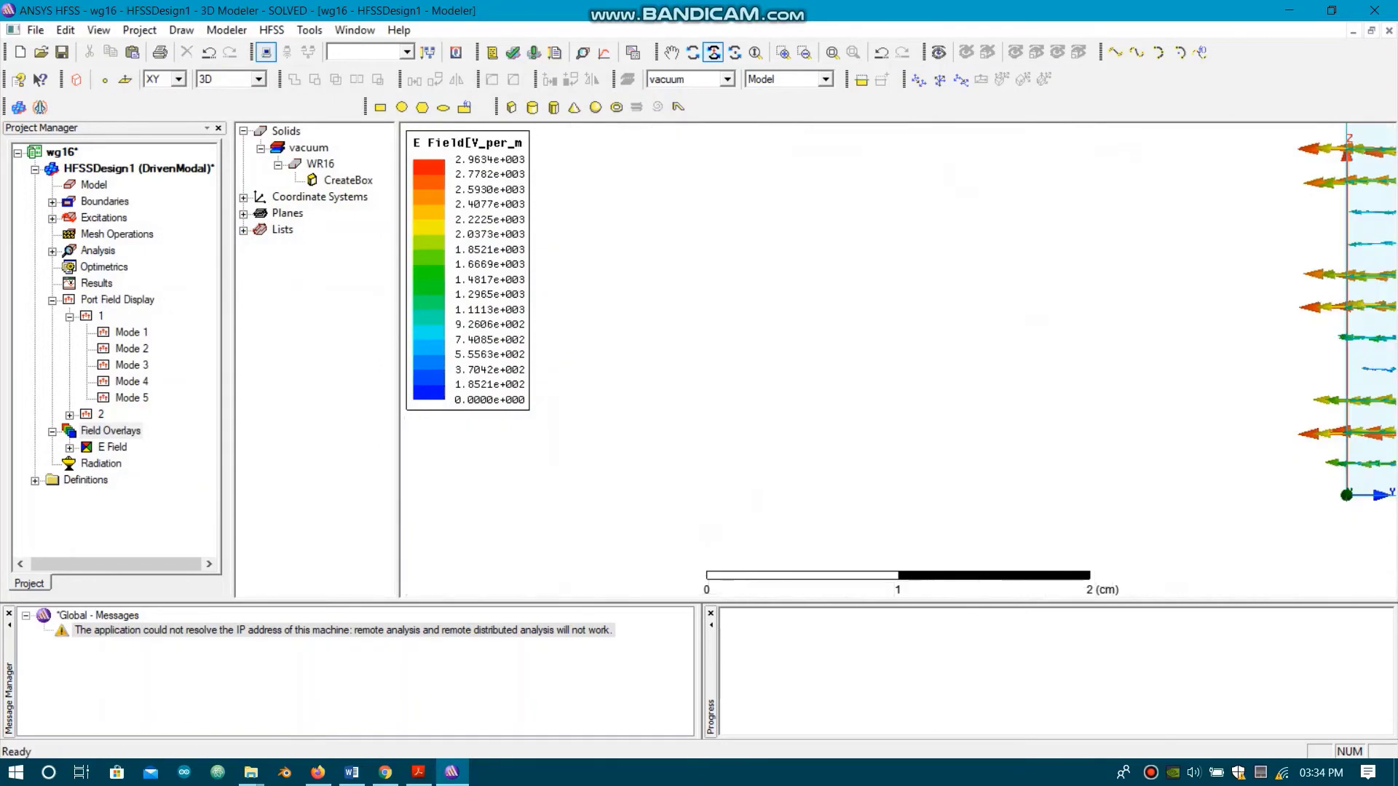
scroll(1375, 370, "down", 2)
scroll(1293, 412, "down", 5)
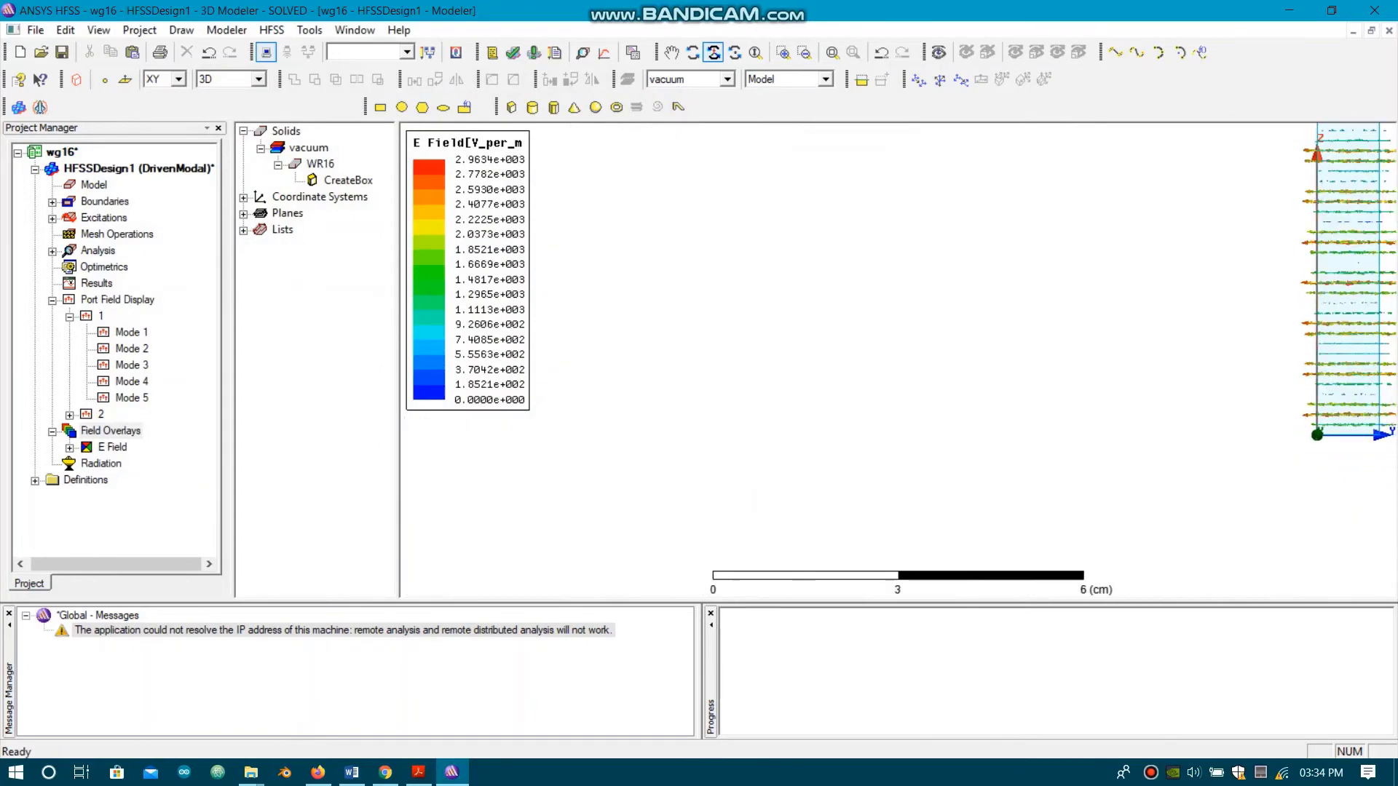
key("ctrl+d")
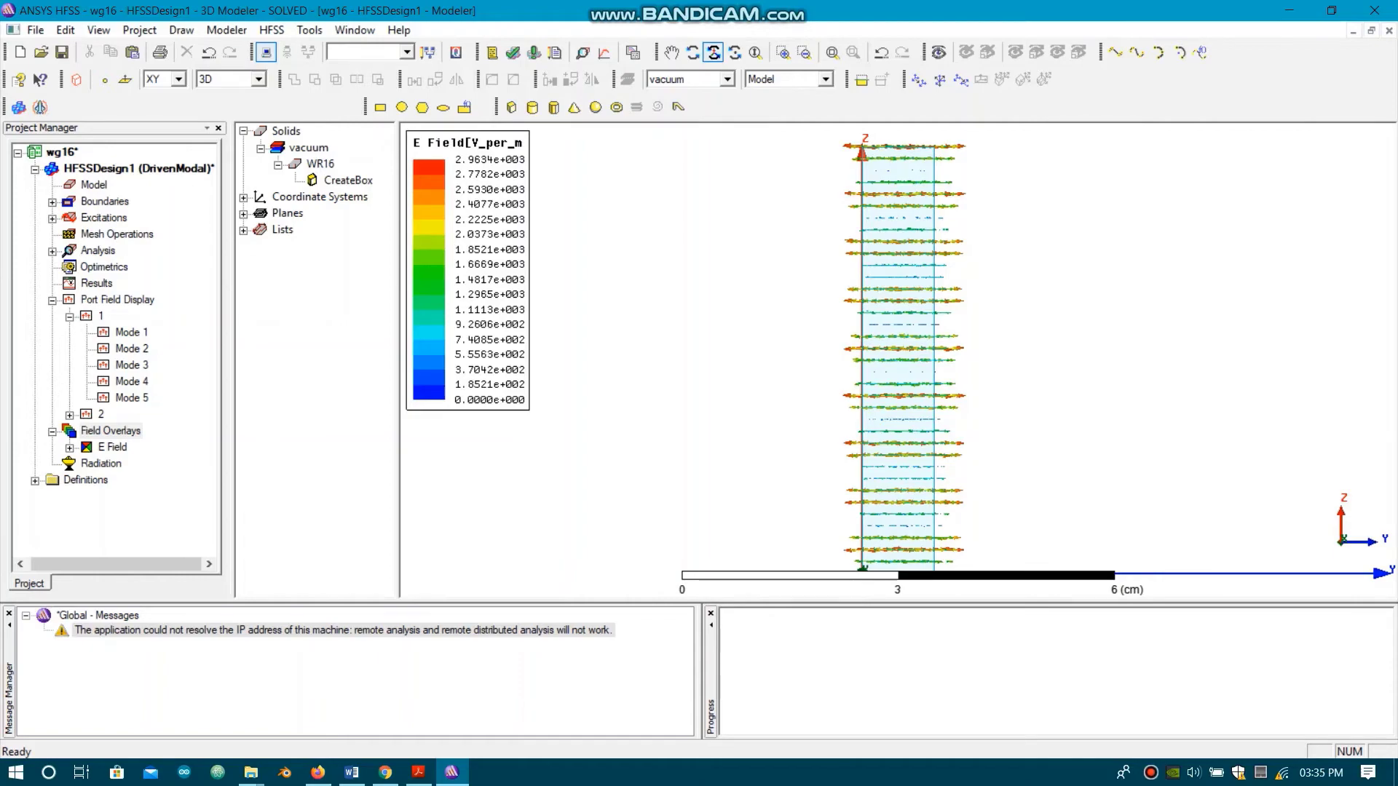
left_click_drag(897, 350, 892, 466)
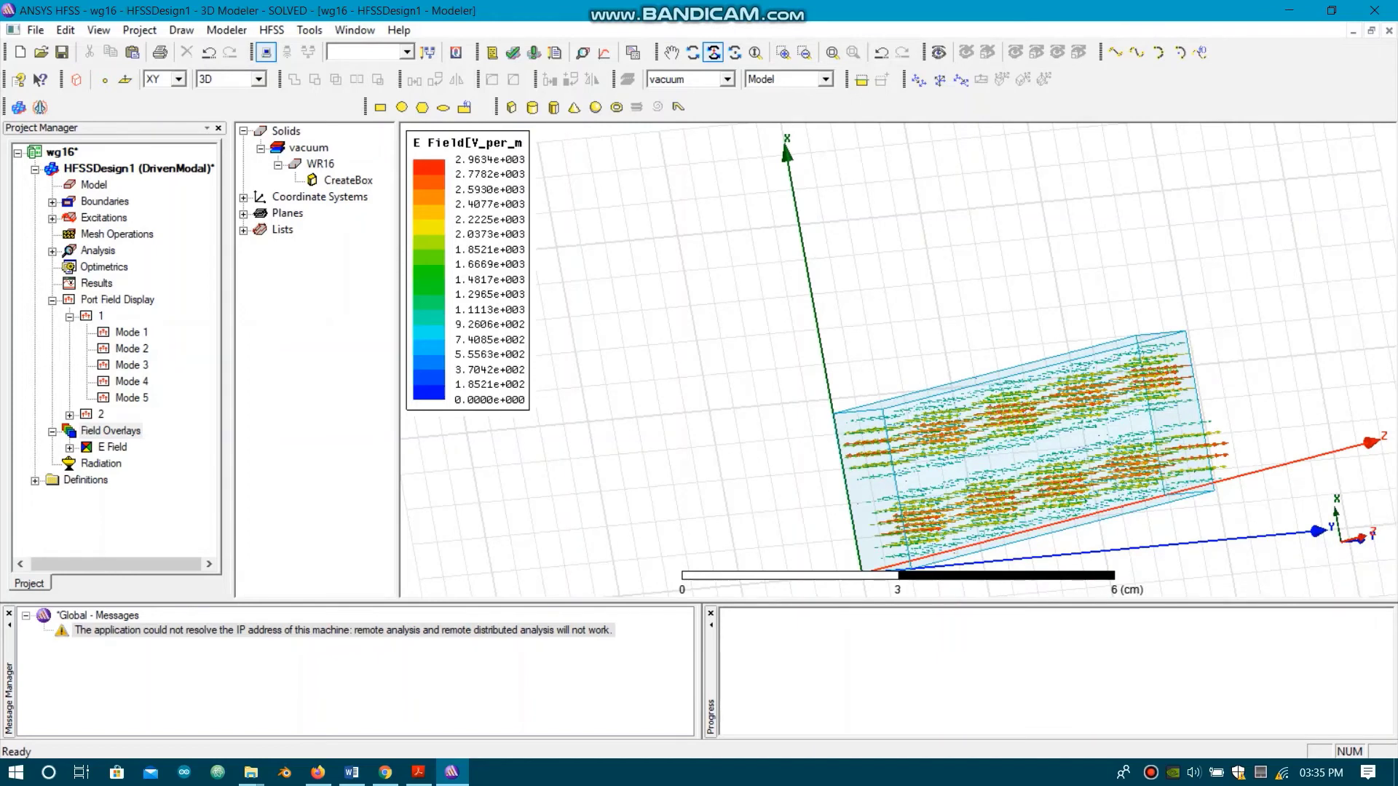
- Switch the excitation to port 1's third mode, with source 1:2 at 0 W and 1:3 at 1 W, and inspect its E field across the XY section
left_click(111, 431)
right_click(111, 430)
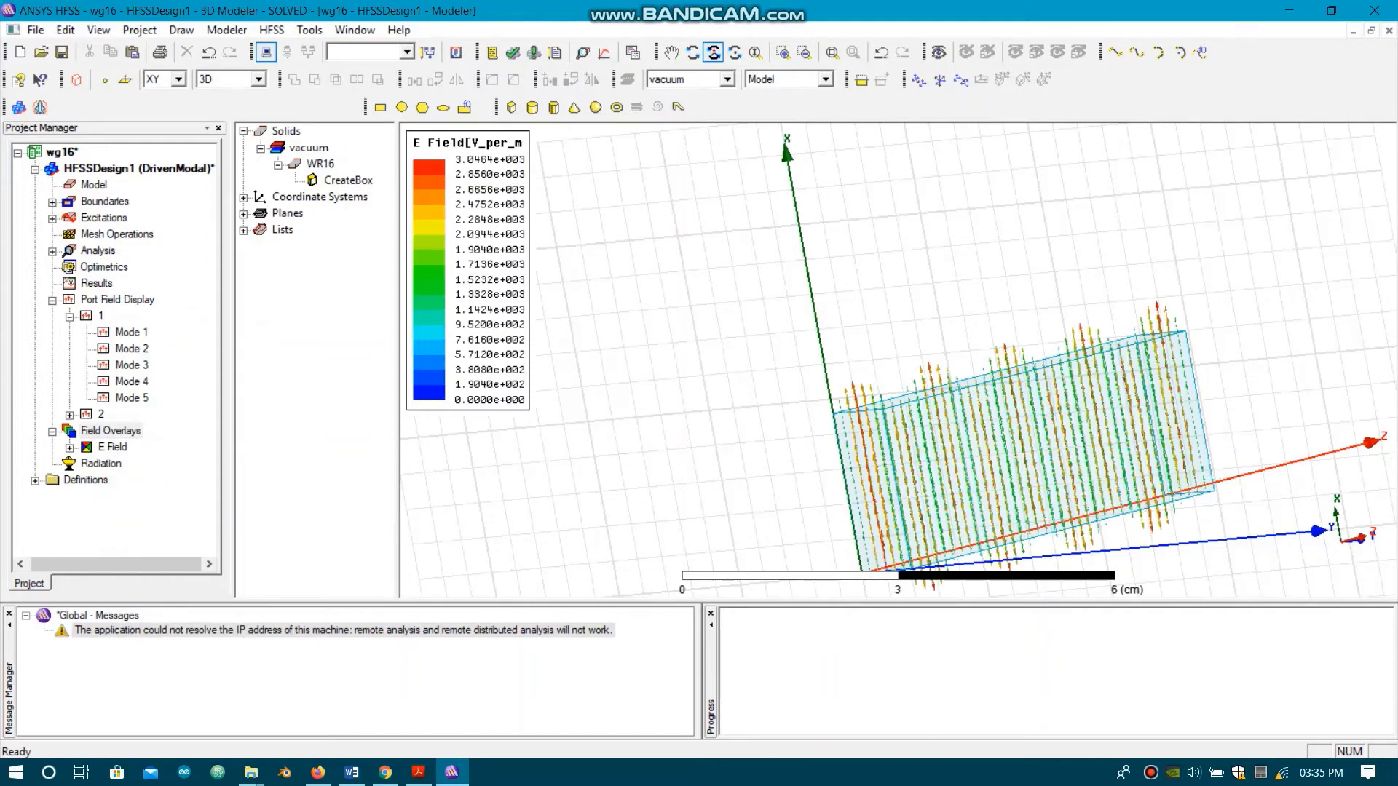
left_click_drag(1020, 437, 924, 393)
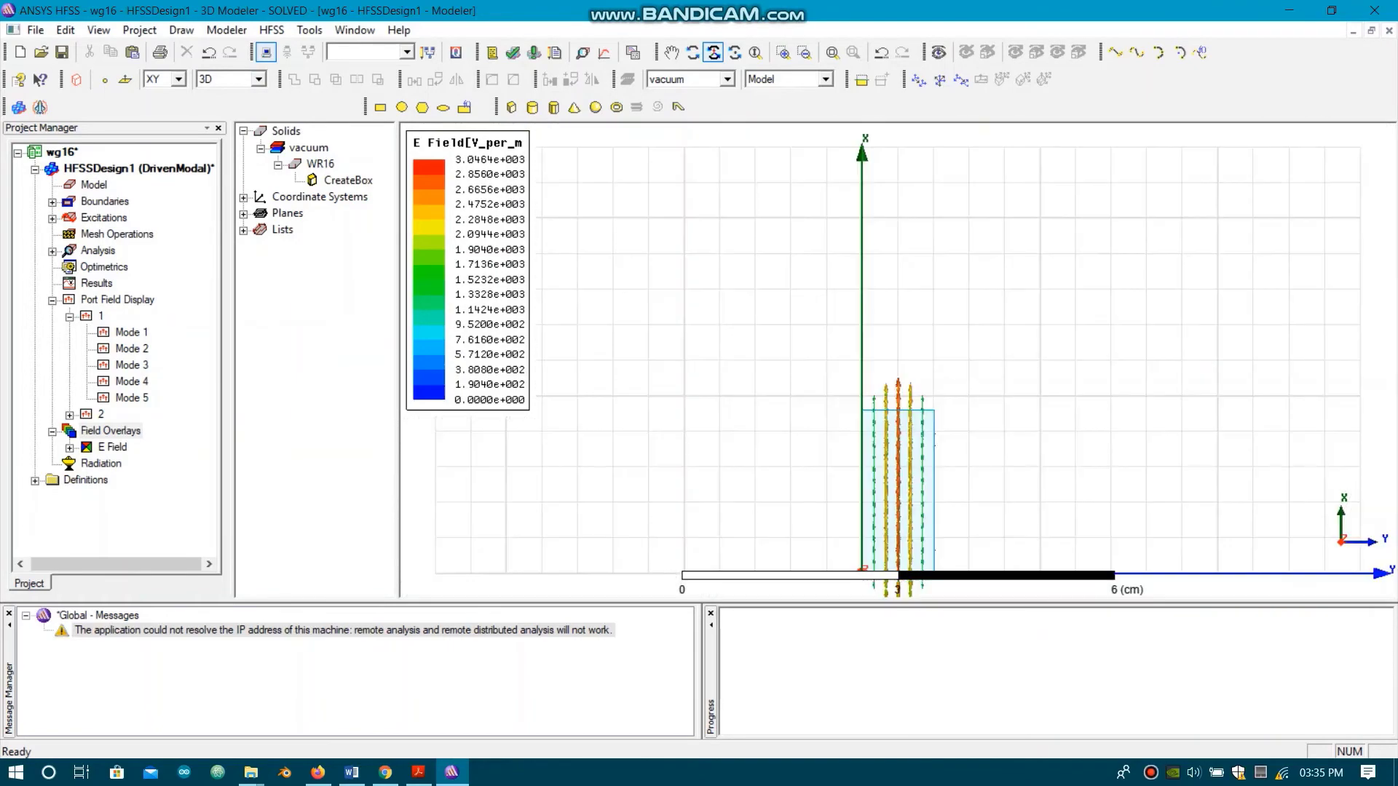
scroll(935, 486, "down", 1)
scroll(939, 481, "down", 2)
scroll(925, 544, "up", 6)
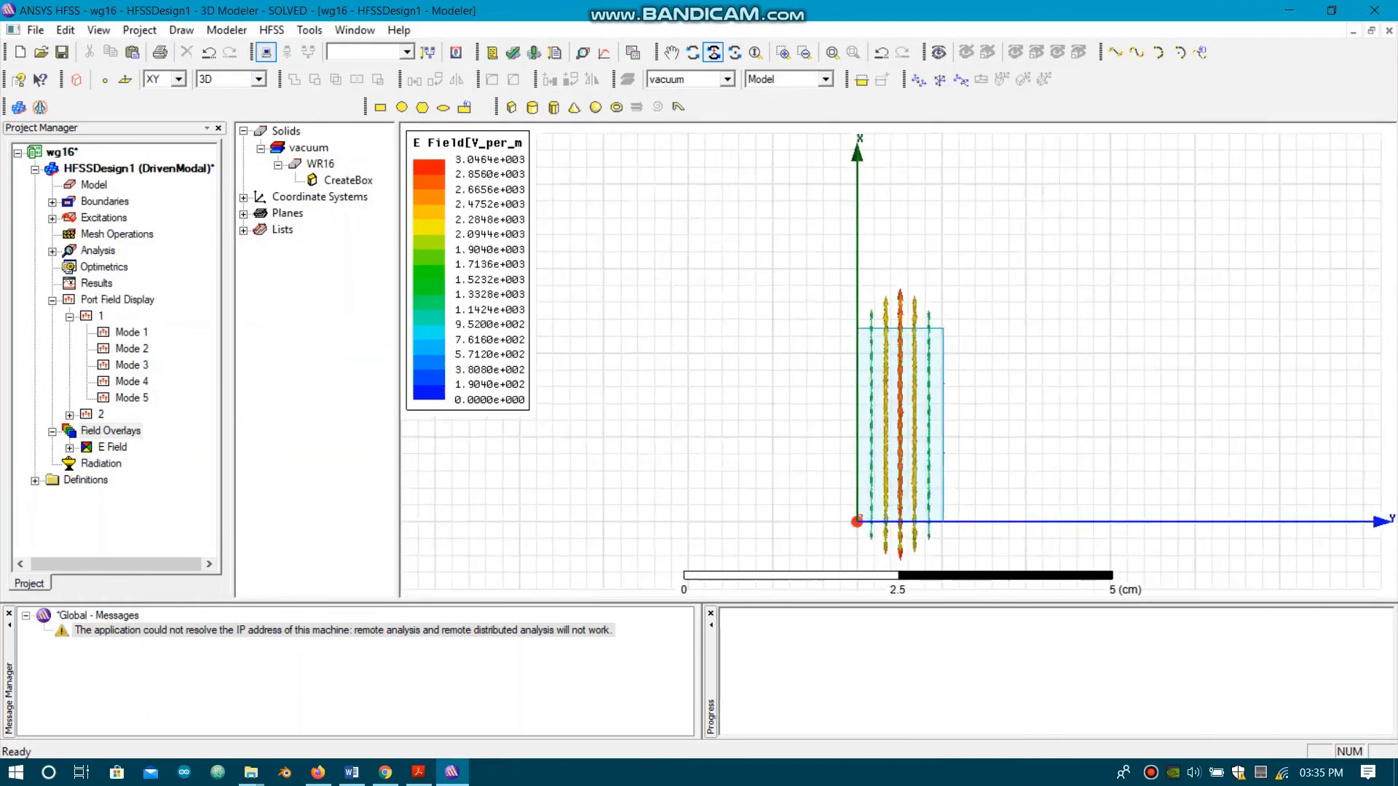
key("f")
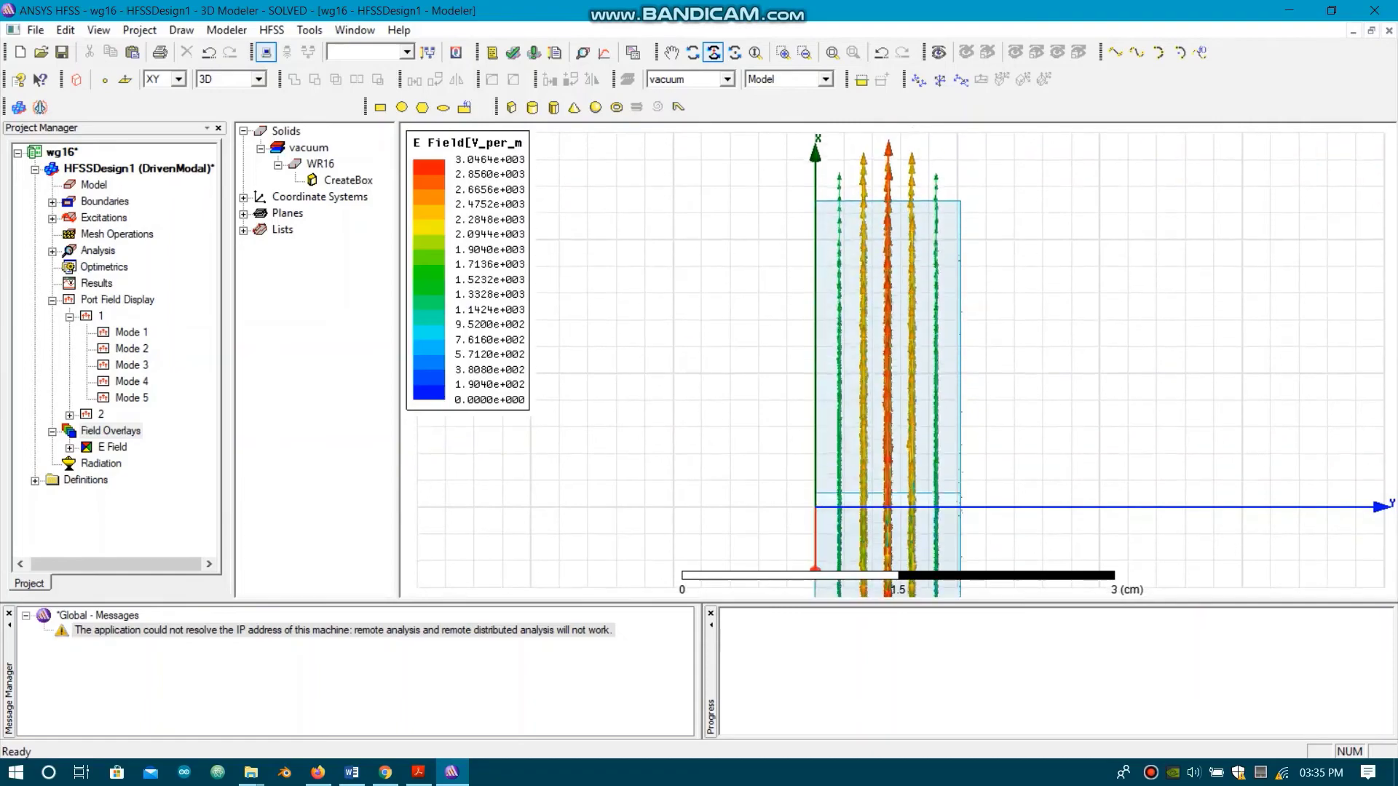
left_click_drag(899, 437, 899, 342)
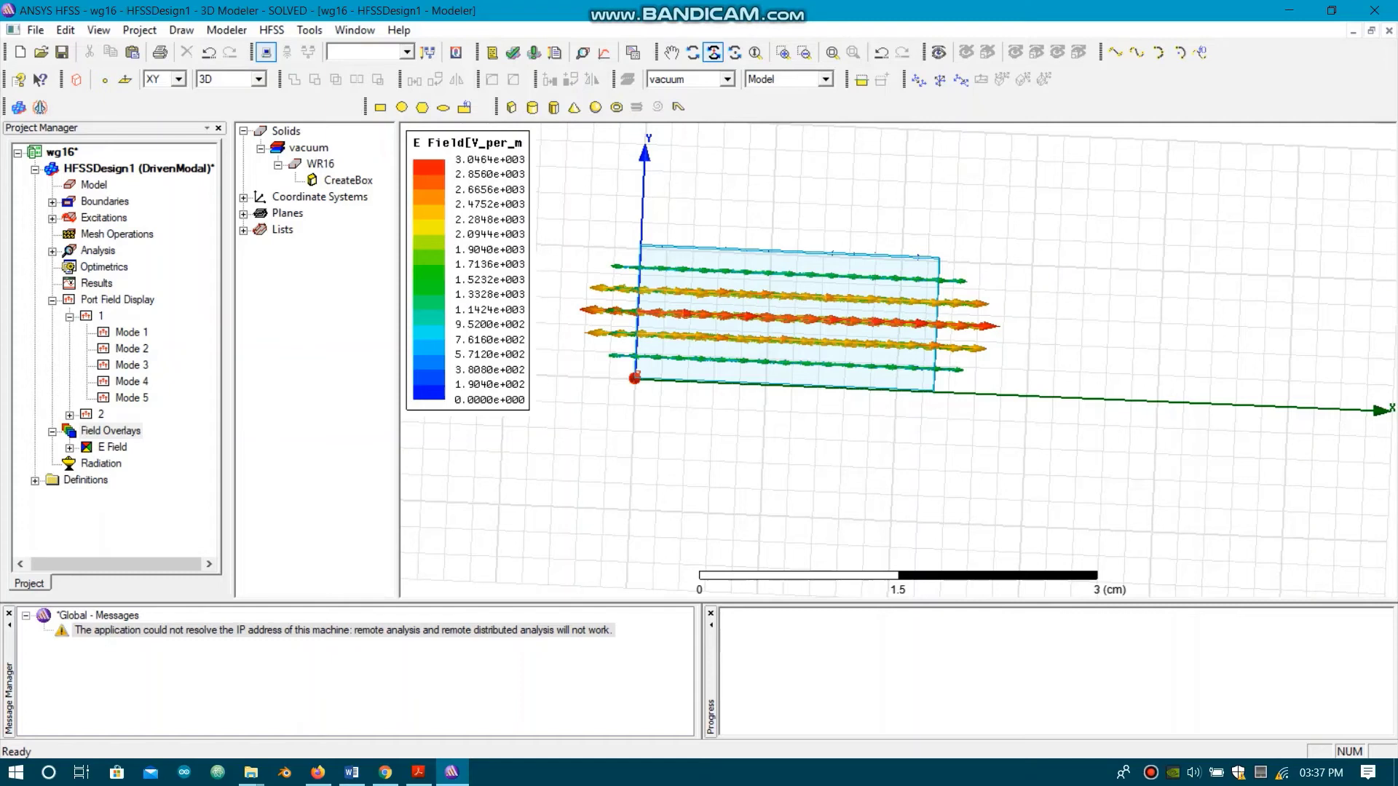
- Switch the field excitation to port 1's fourth mode by setting source 1:3 to 0 W and source 1:4 to 1 W
left_click(110, 431)
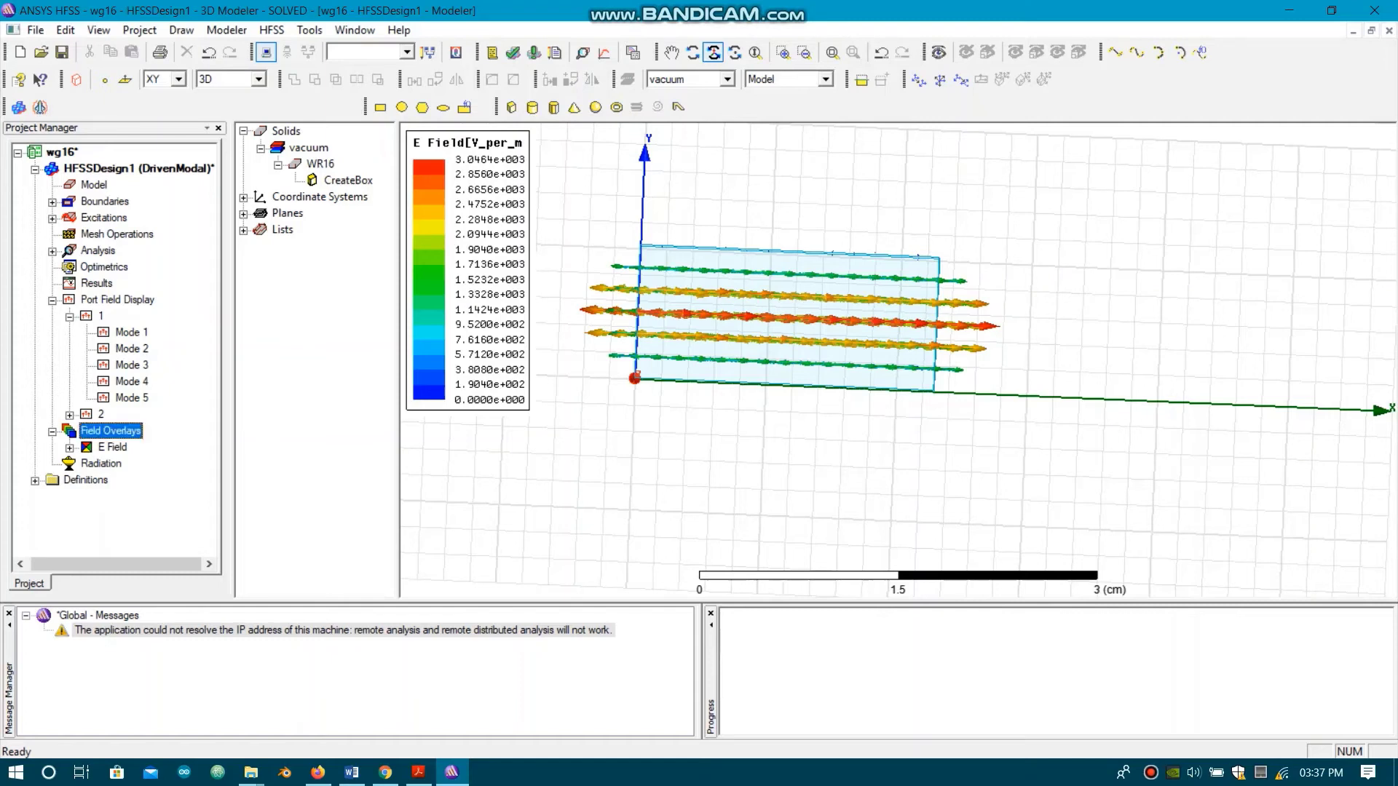
right_click(122, 430)
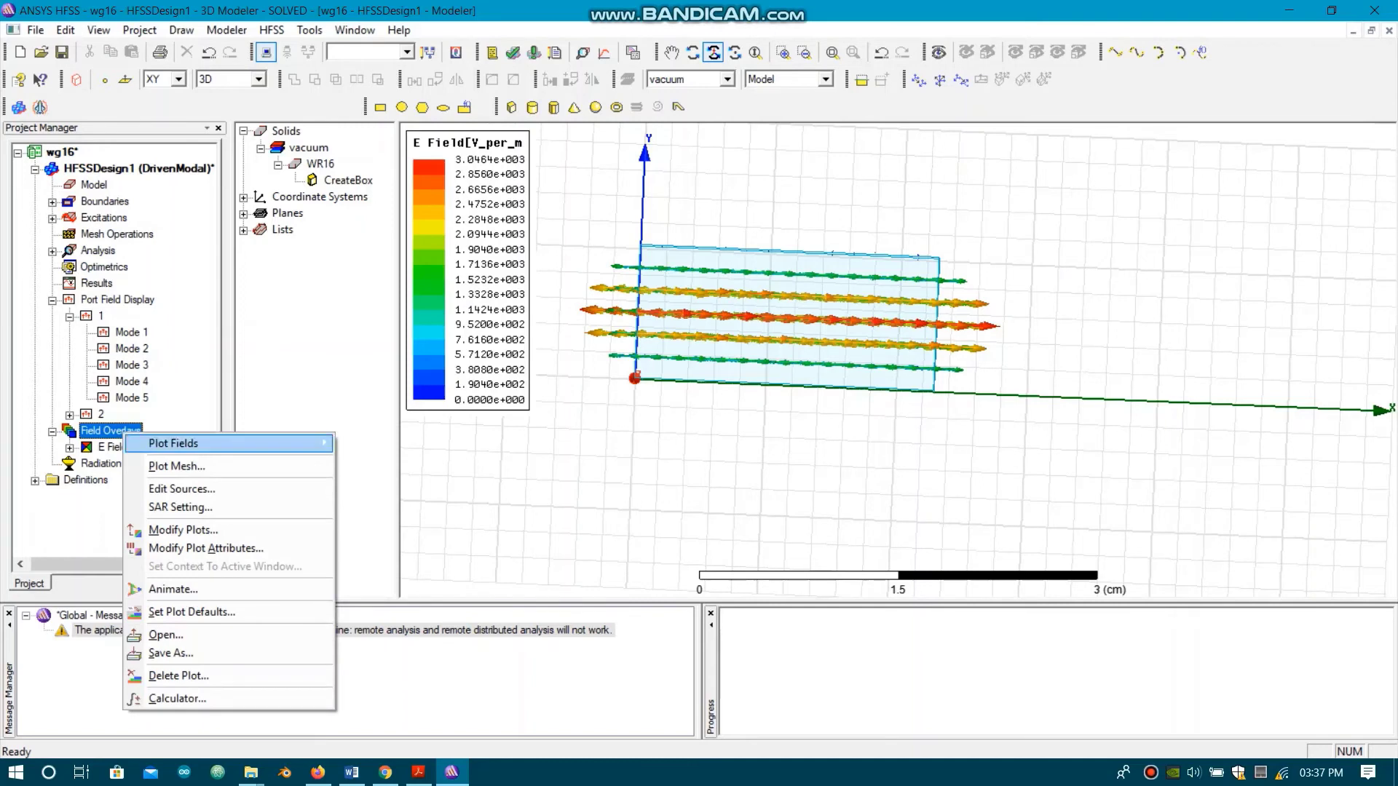
left_click(181, 489)
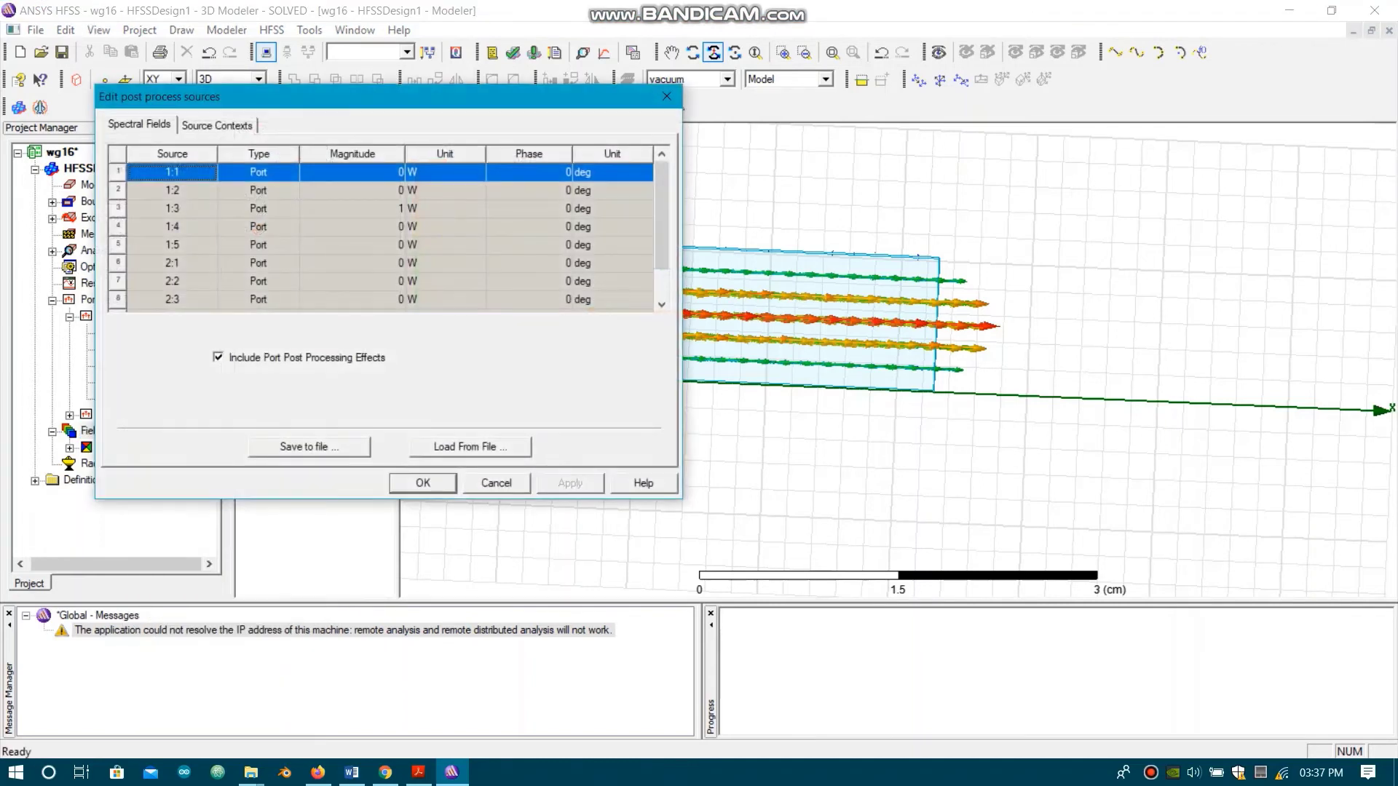
double_click(352, 209)
type("0")
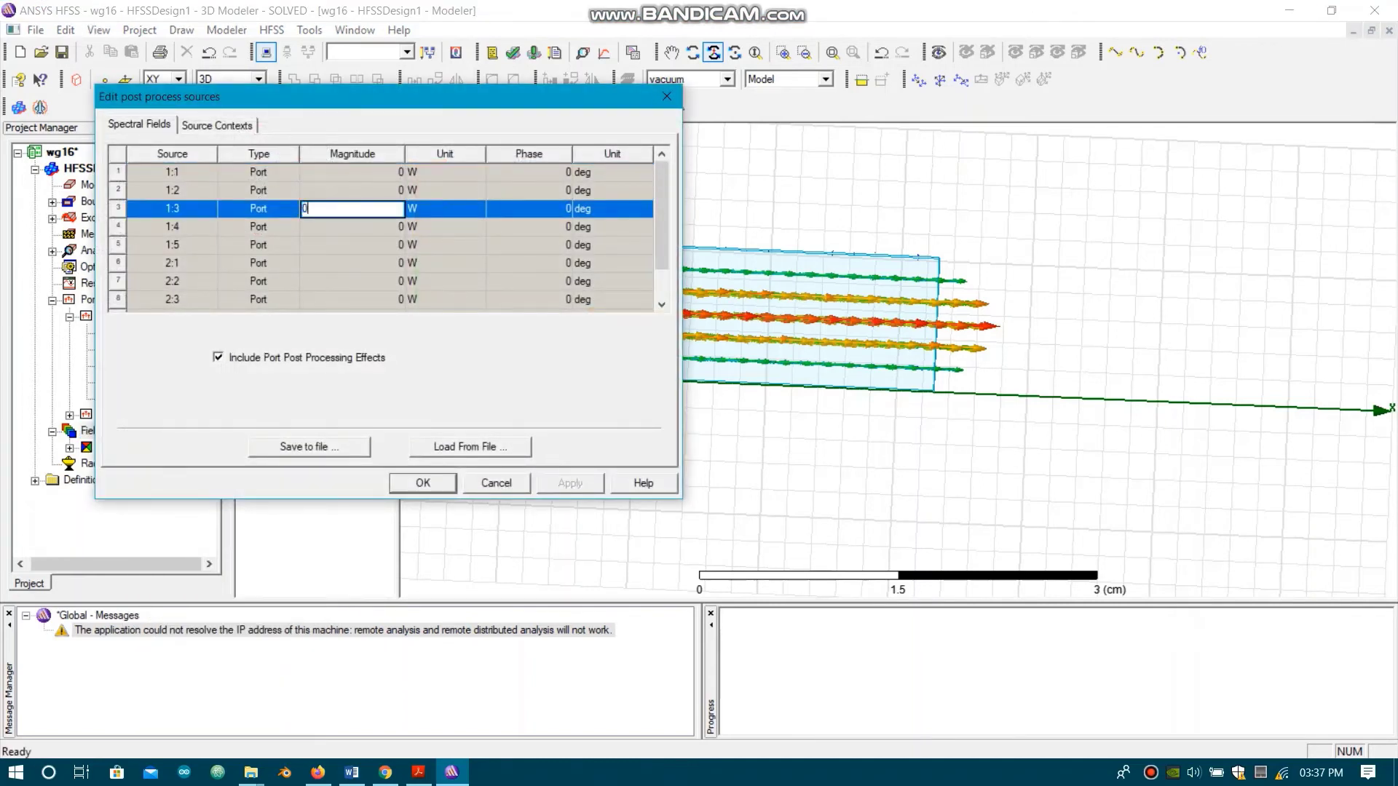
key("Down")
type("1")
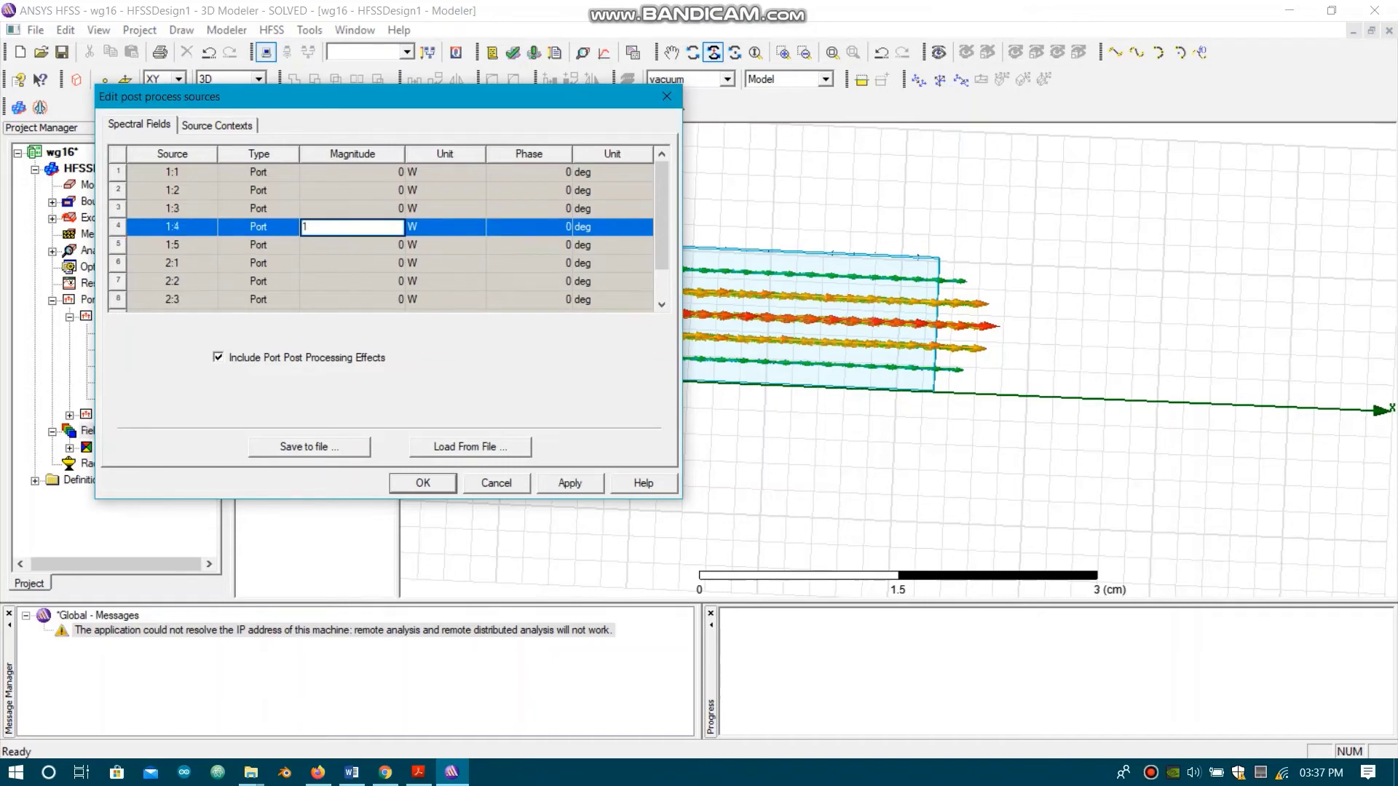
key("Return")
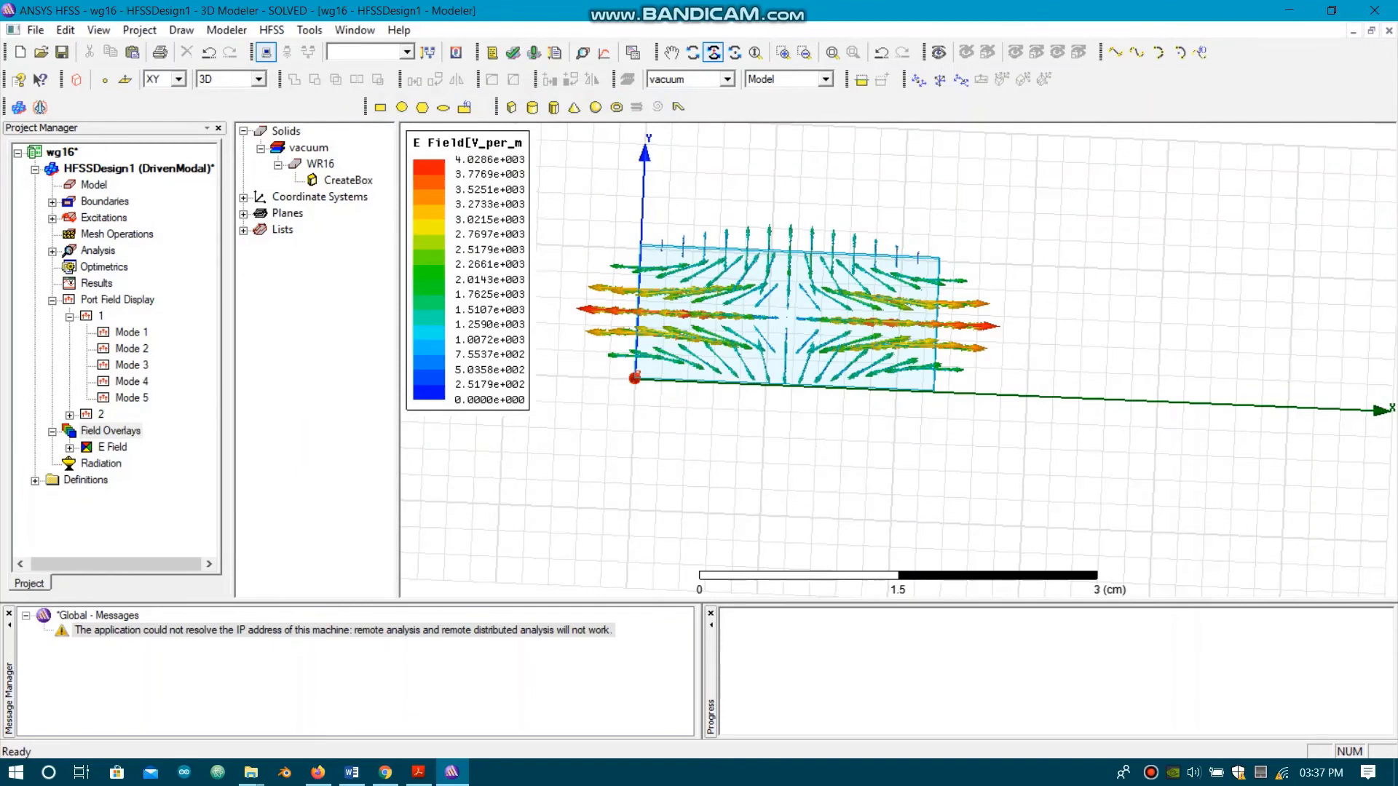
- Examine the fourth mode's E-field vectors along the waveguide in 3D and close up in the YZ view
left_click_drag(896, 327, 627, 410)
scroll(692, 404, "down", 5)
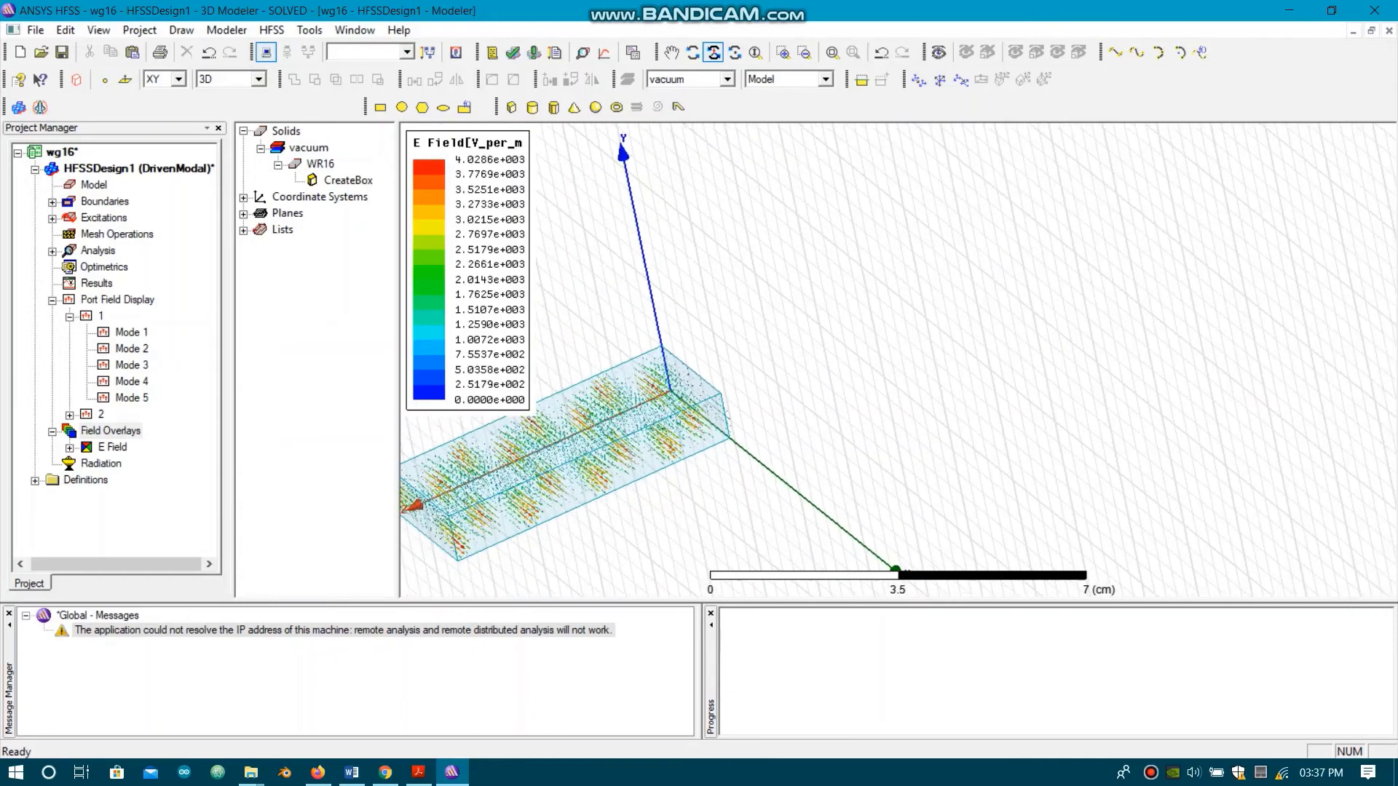
double_click(1238, 190, "alt")
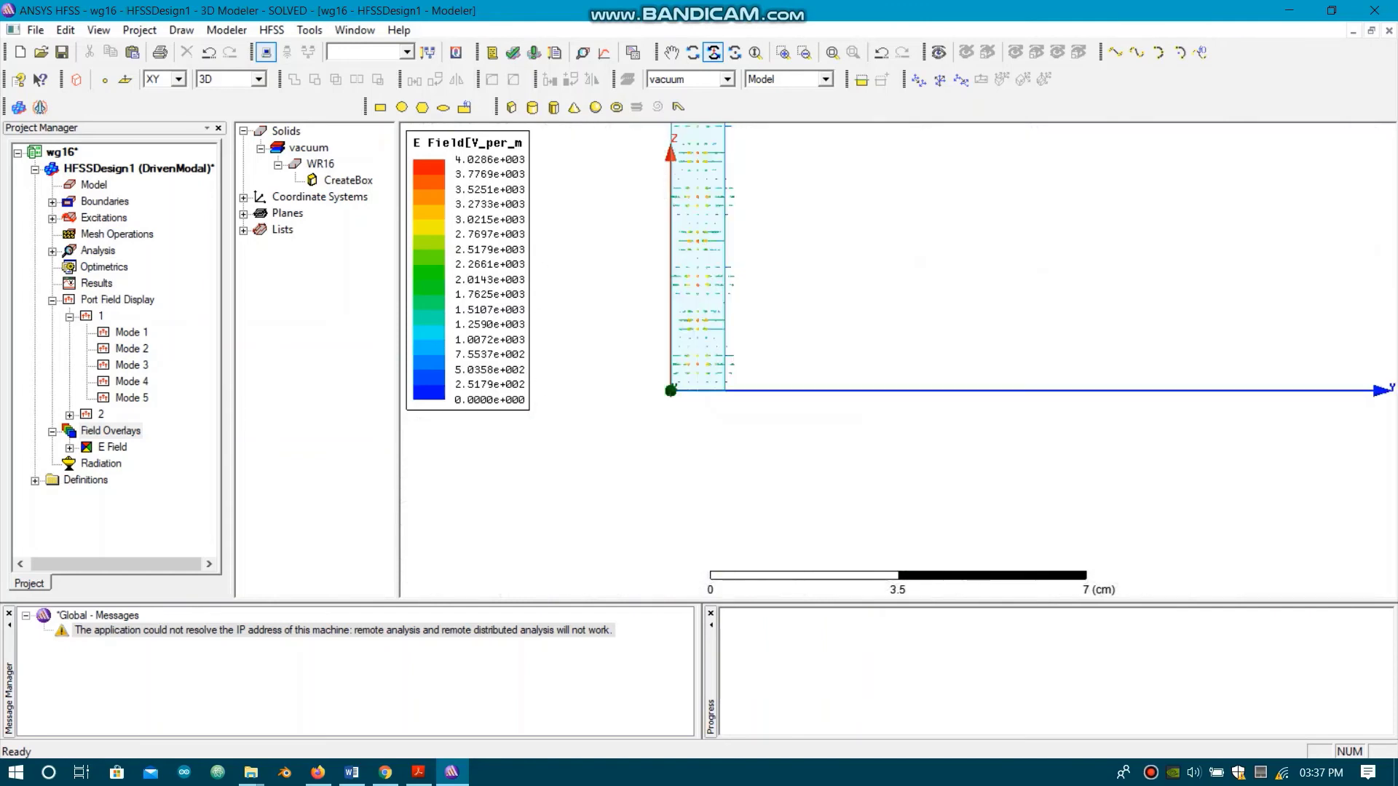
scroll(685, 340, "up", 5)
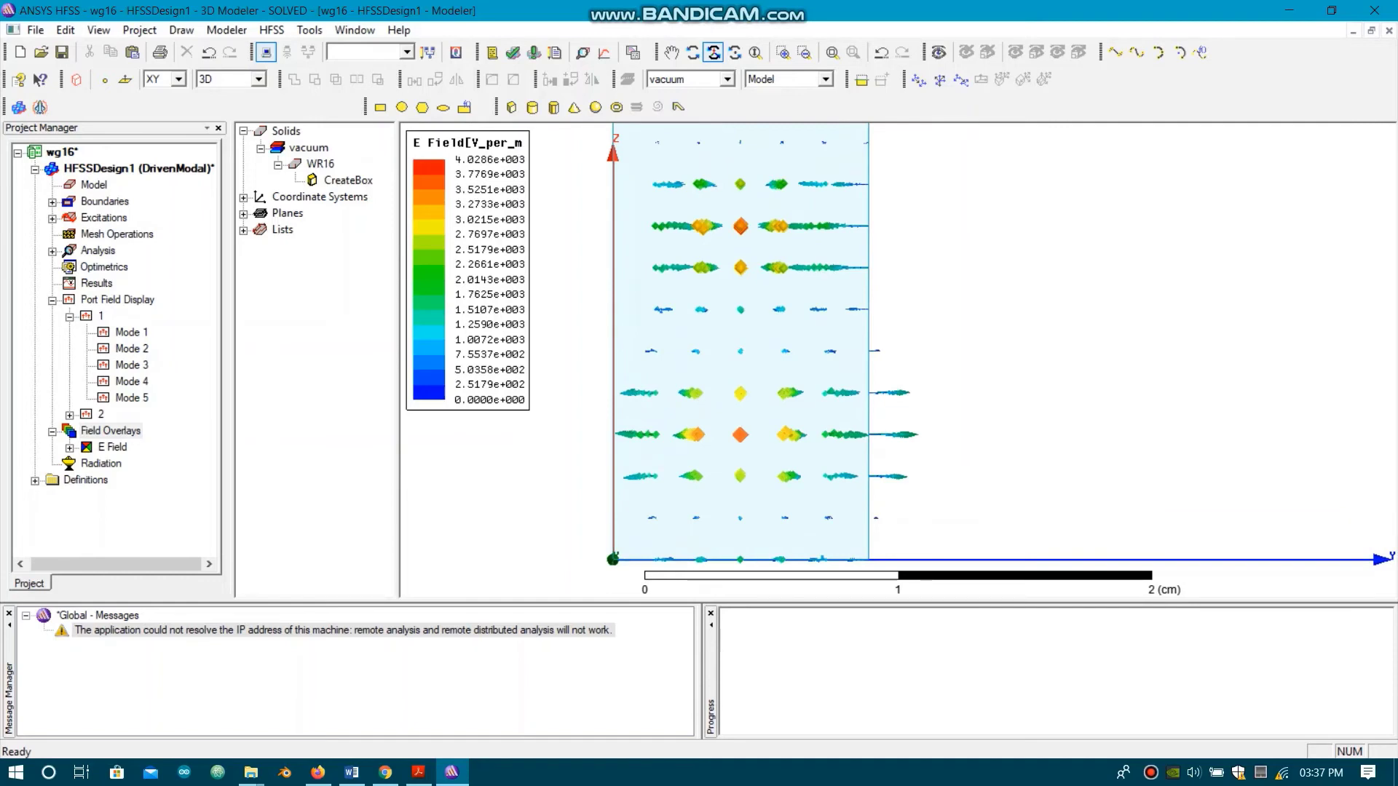
scroll(702, 408, "up", 2)
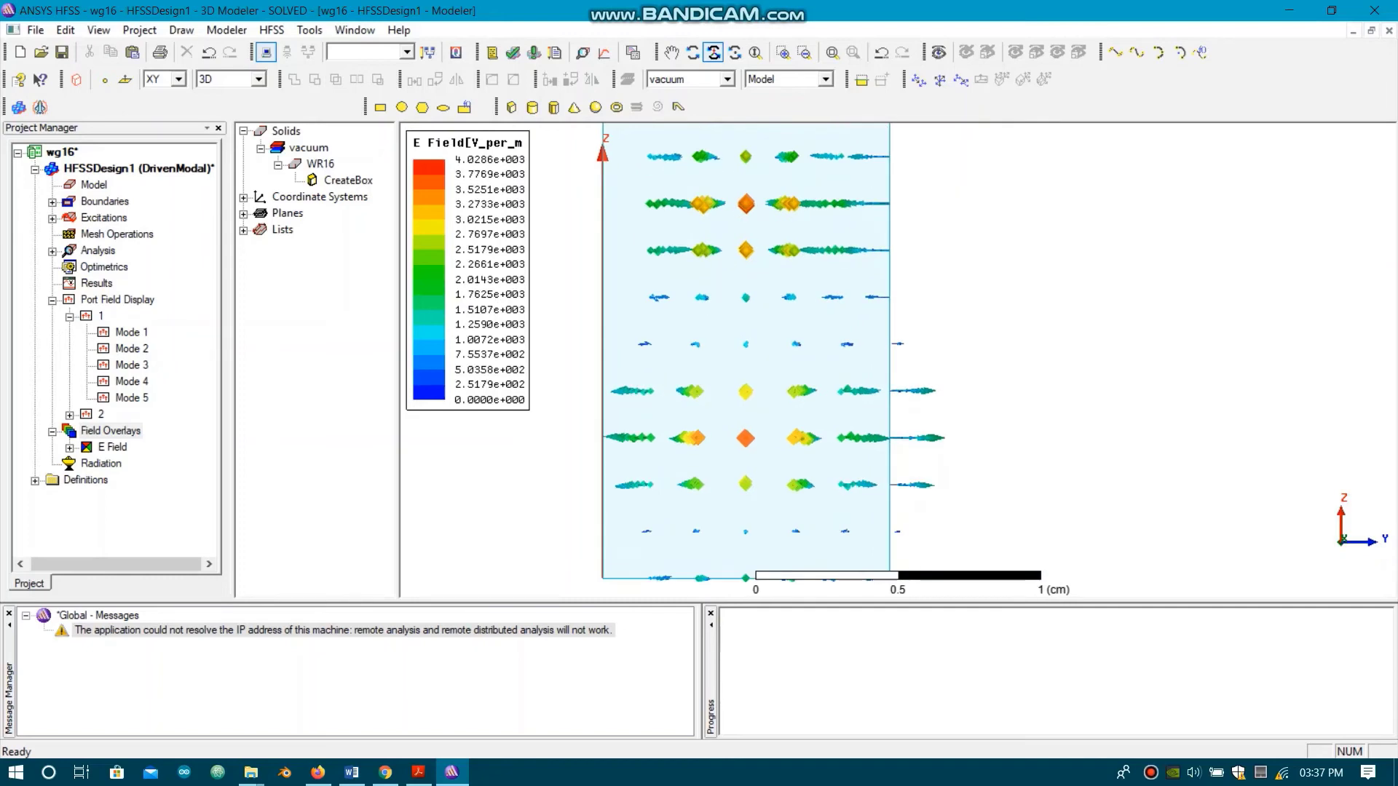
scroll(702, 407, "down", 13)
scroll(703, 409, "down", 6)
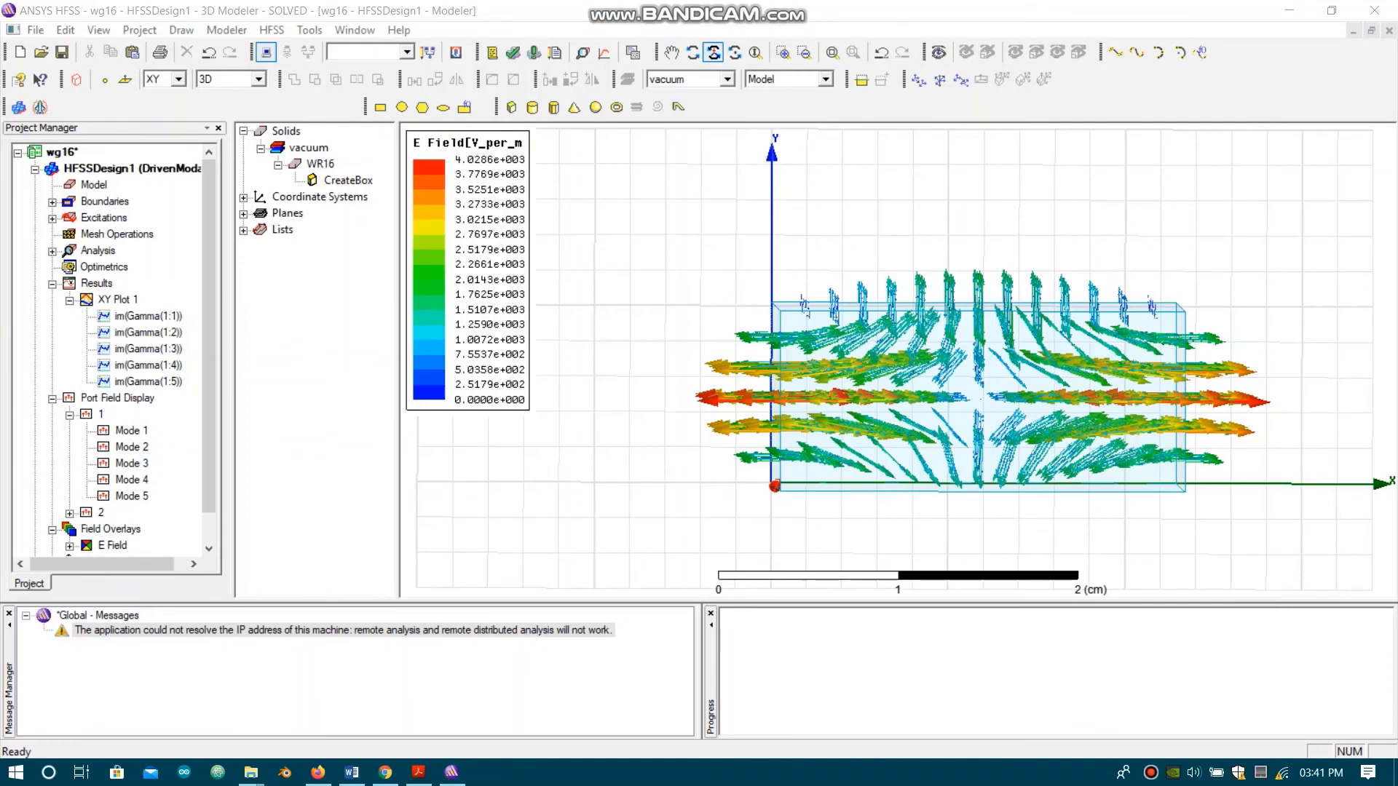
- Create a rectangular modal solution data plot of the imaginary part of Gamma(1:1) through Gamma(1:5) versus frequency from Setup1 : Sweep
left_click(272, 30)
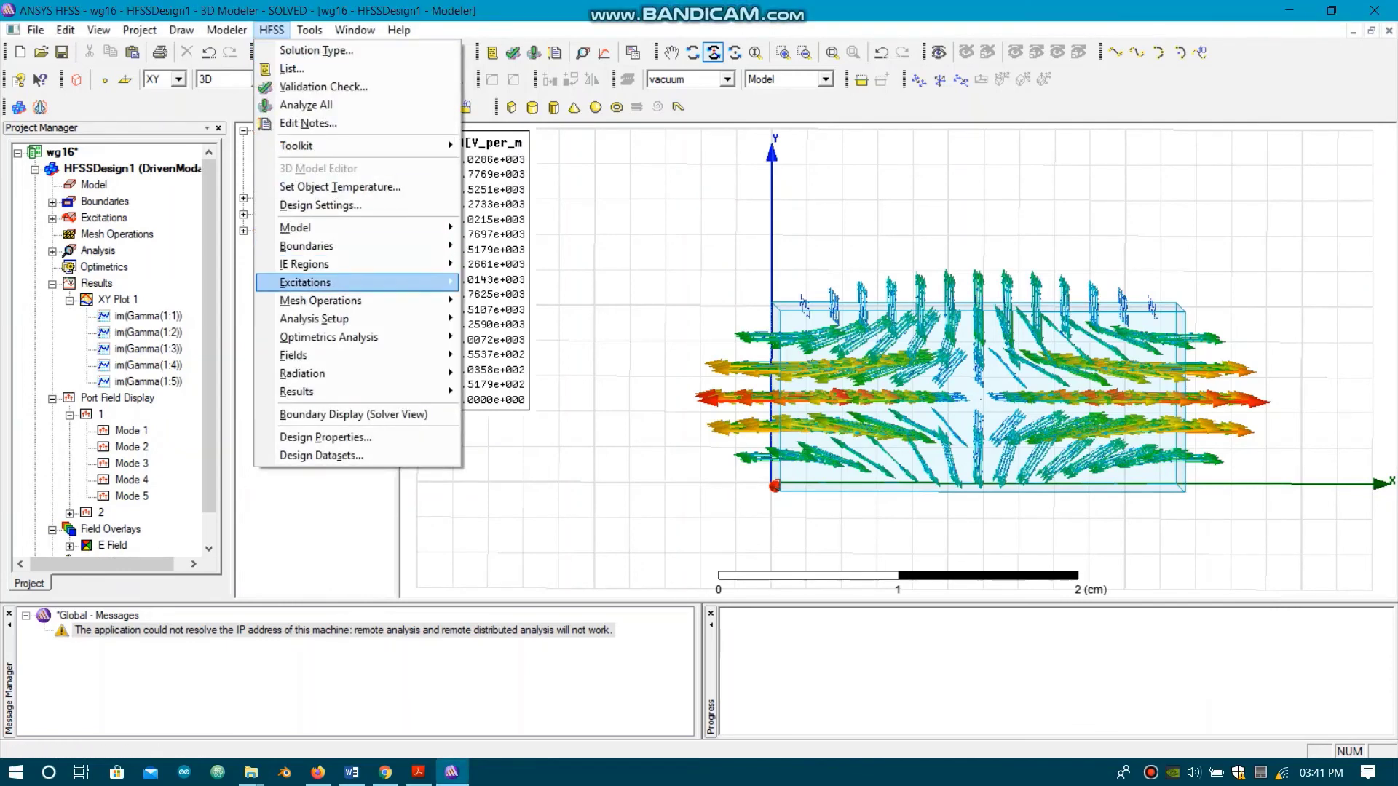
mouse_move(297, 392)
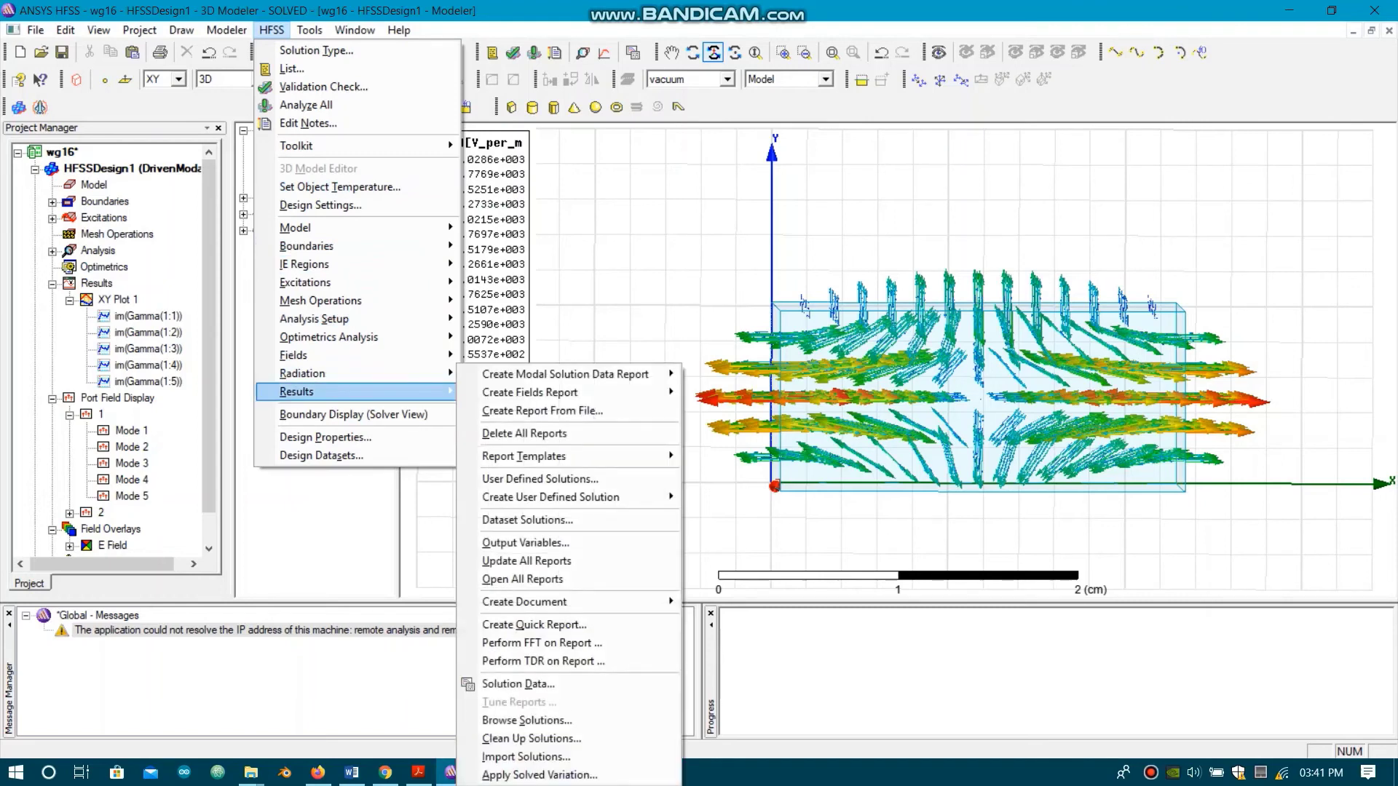
mouse_move(565, 374)
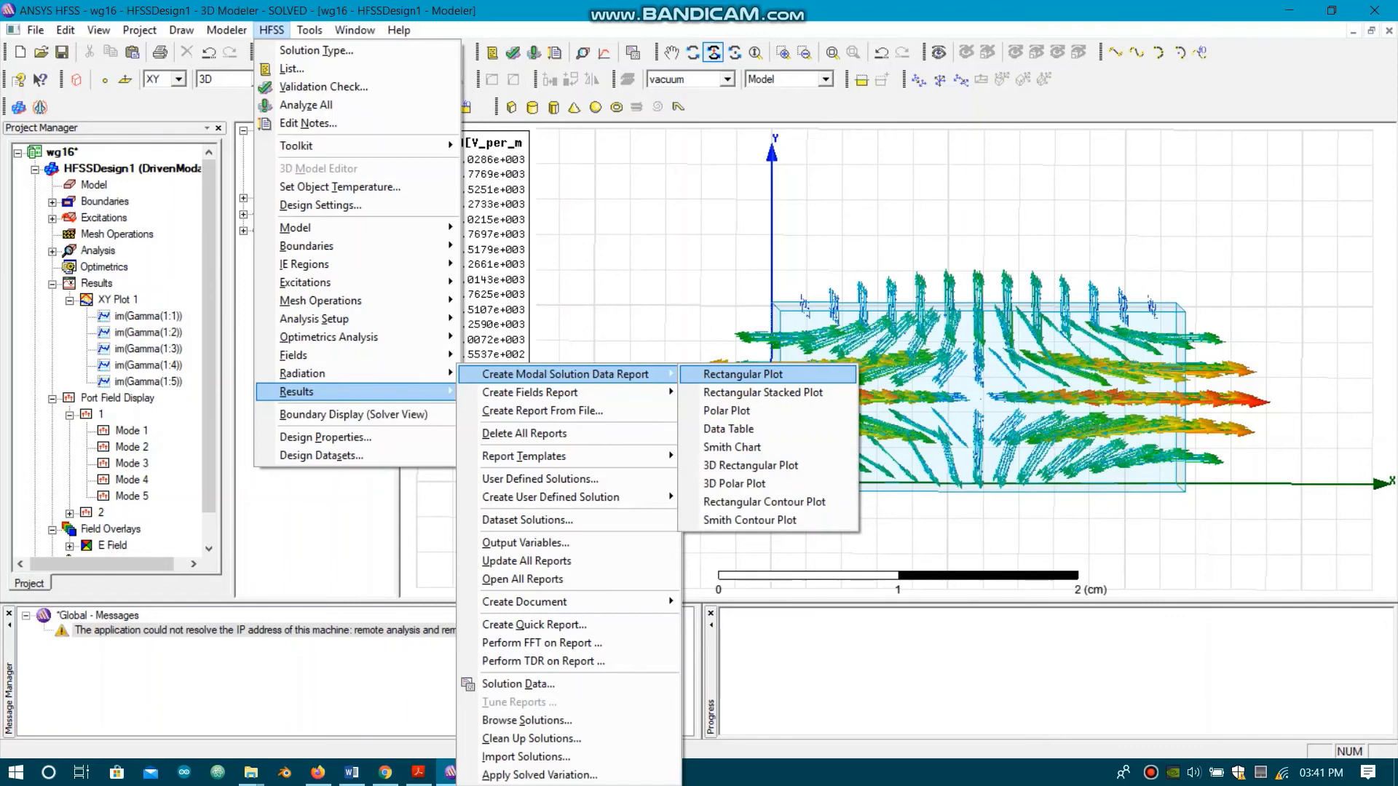
left_click(743, 374)
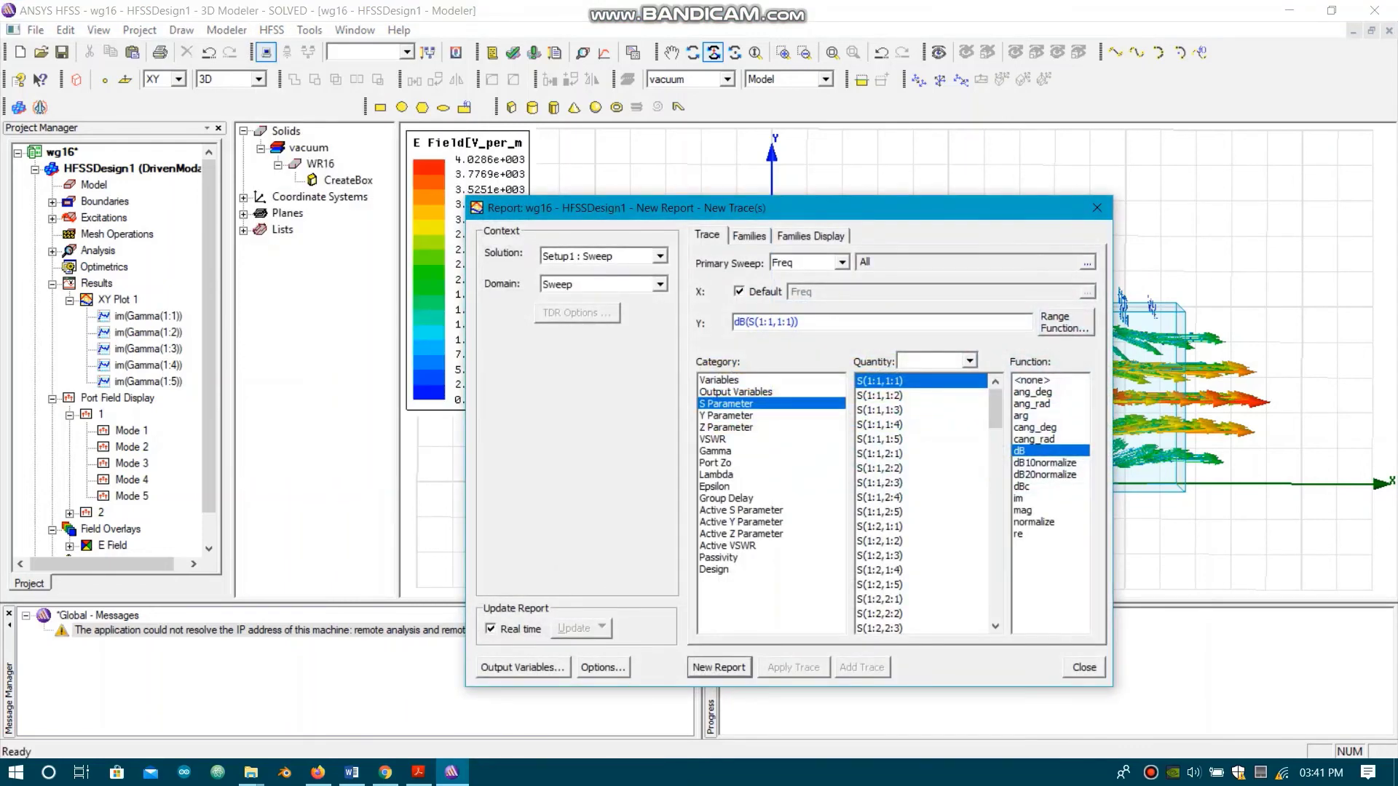
left_click(715, 451)
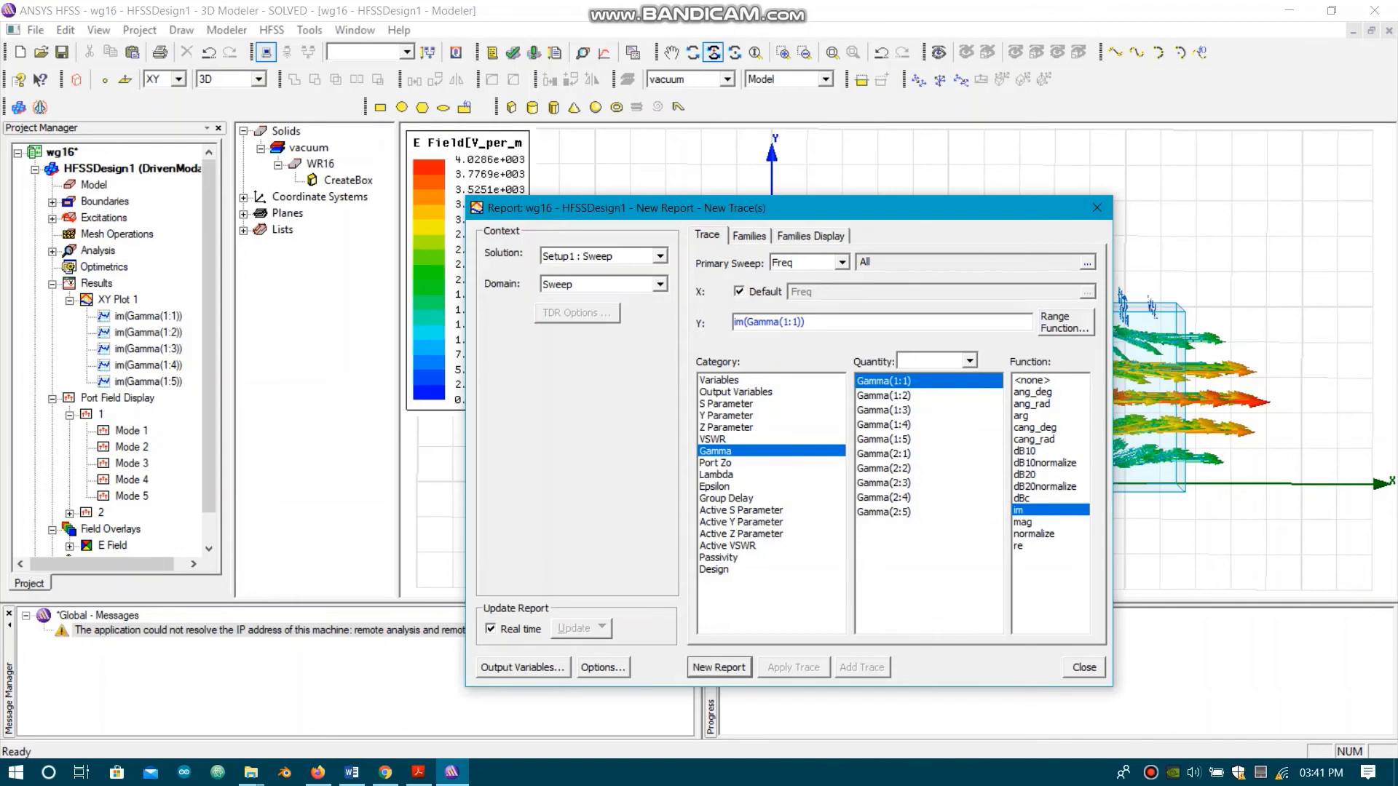
key("shift+Down")
key("shift+Down")
key("shift+Down")
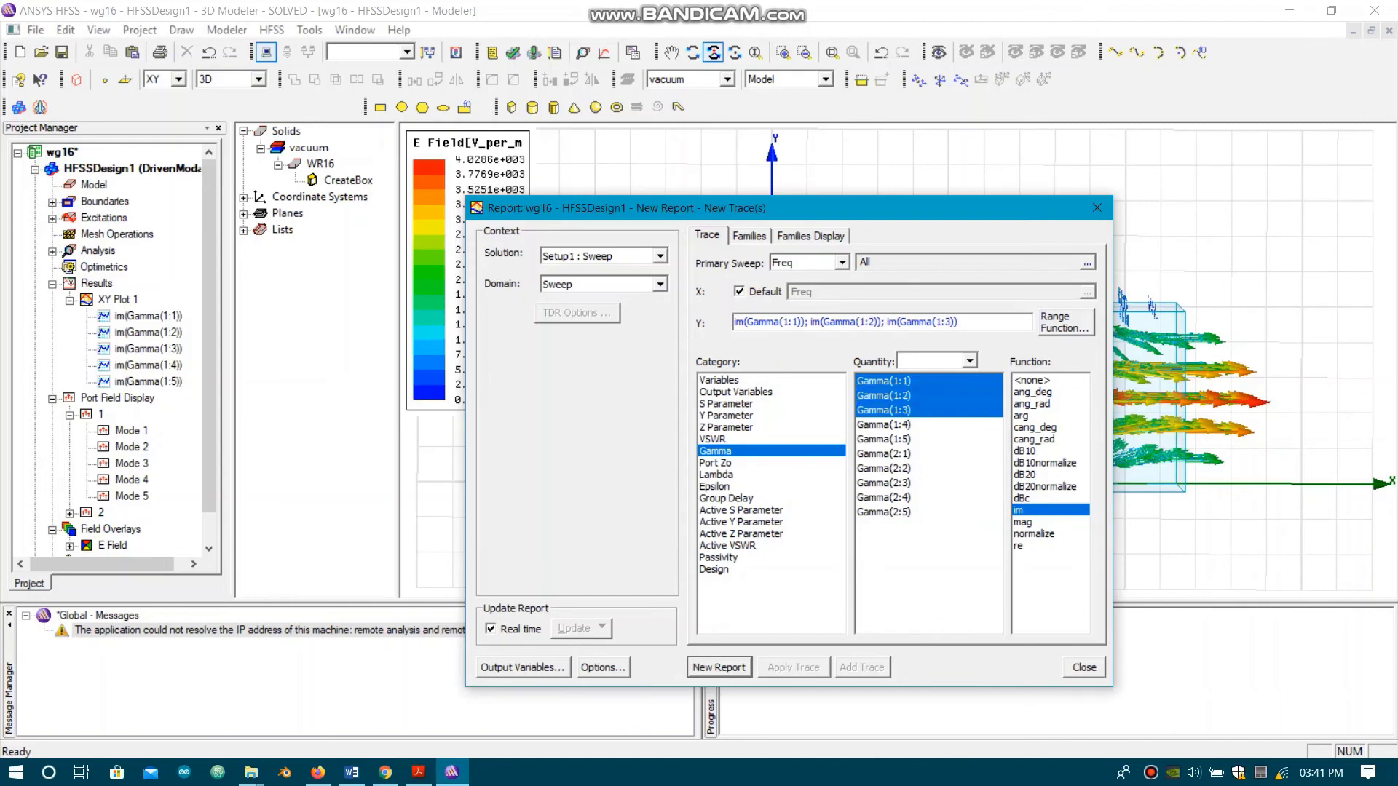
key("shift+Down")
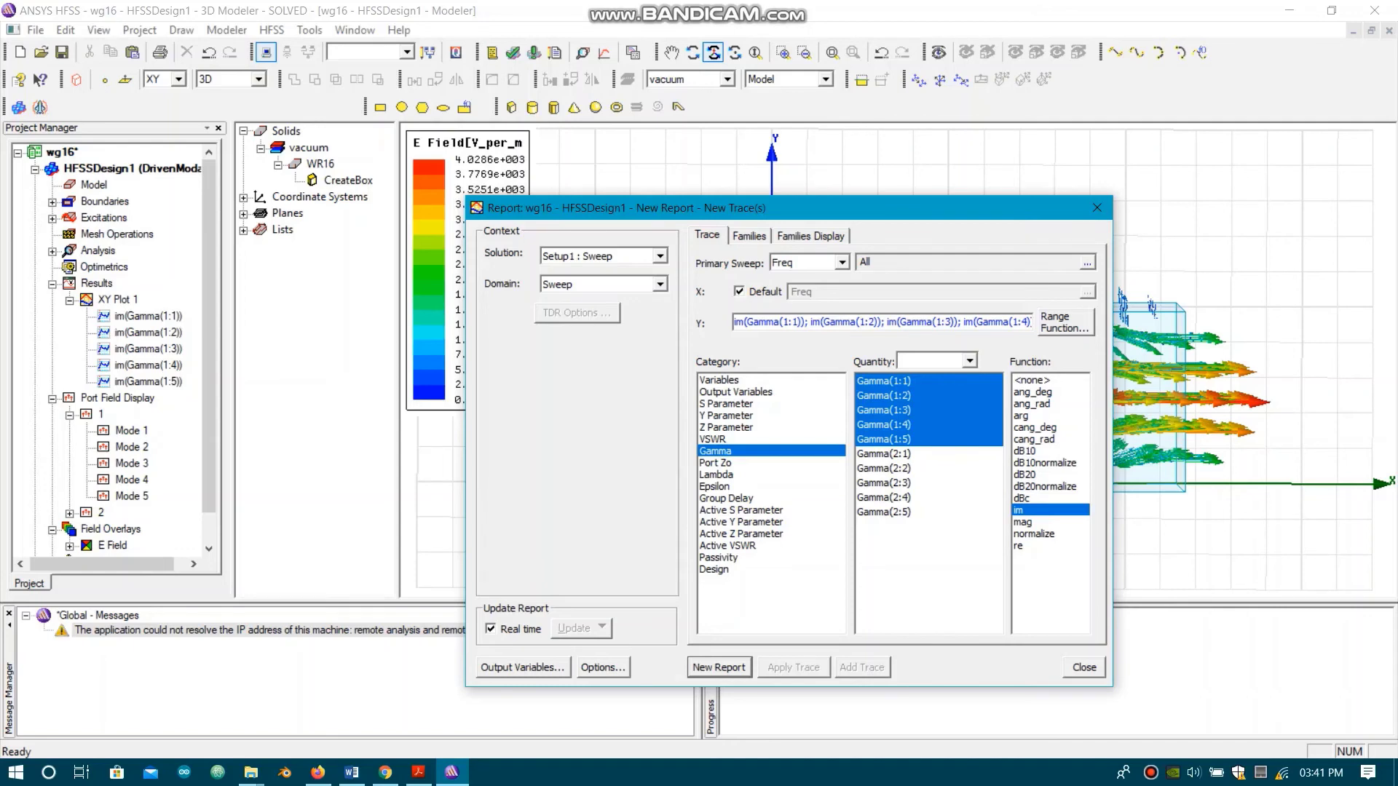
key("Return")
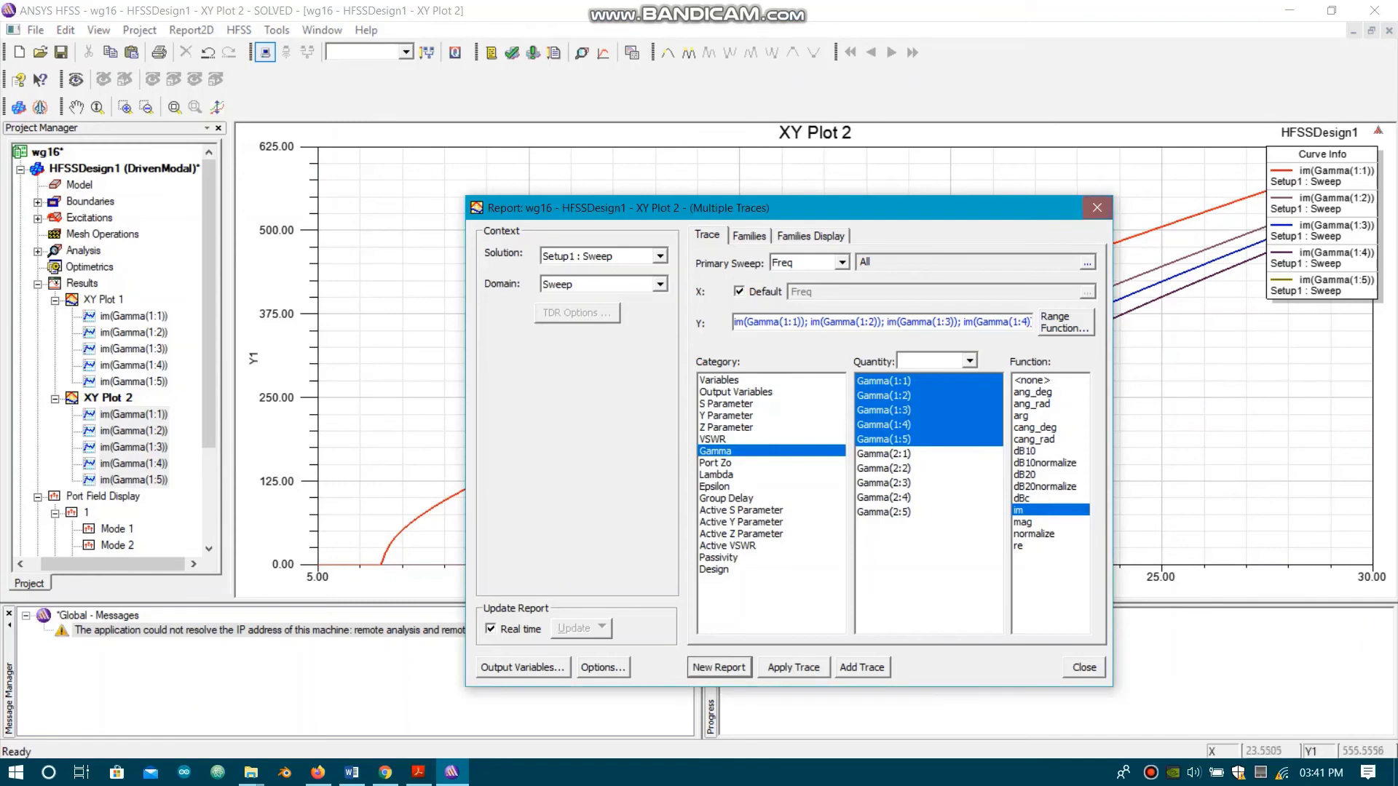
left_click(1098, 208)
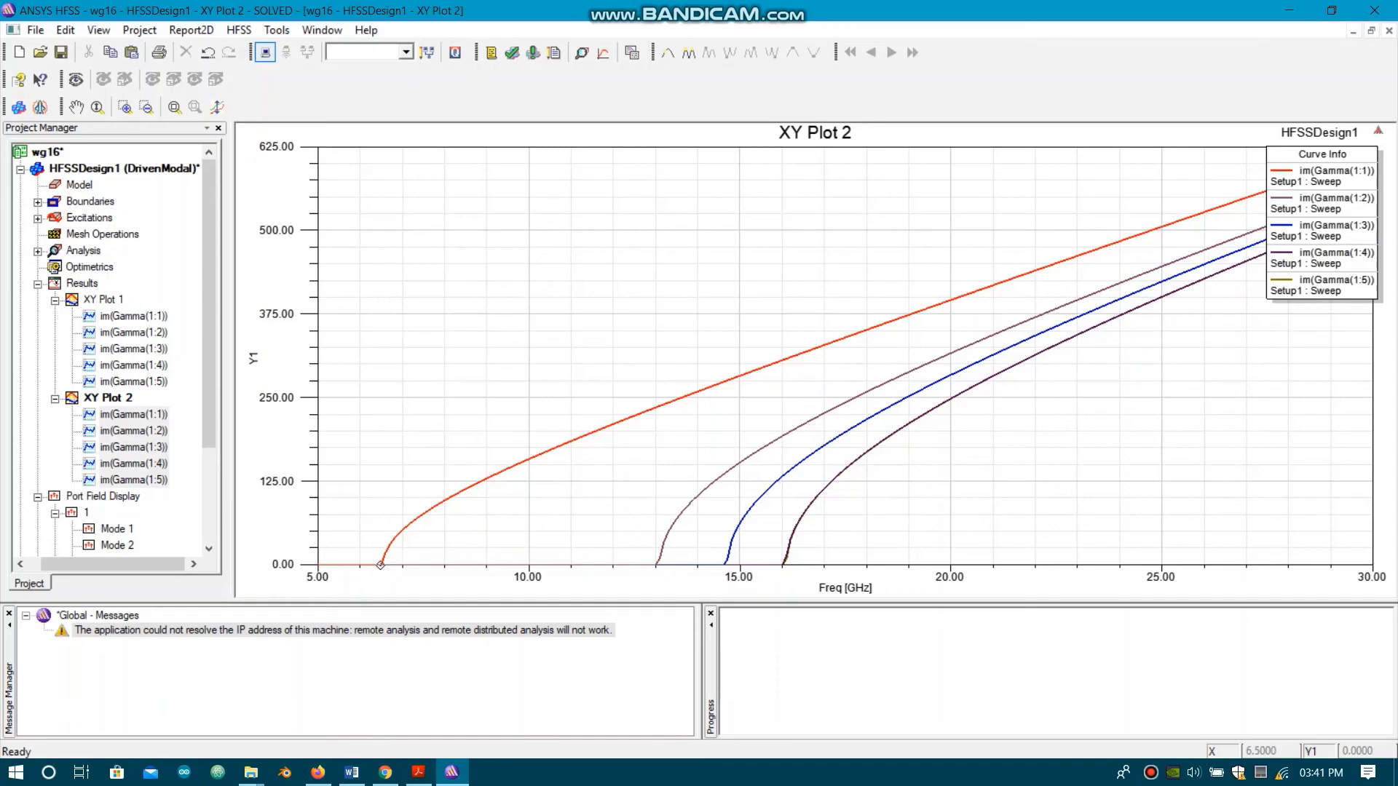
- Place markers at the cutoff points of the first four propagation-constant curves, at 6.5, 13, 14.7 and 16 GHz
left_click(380, 566)
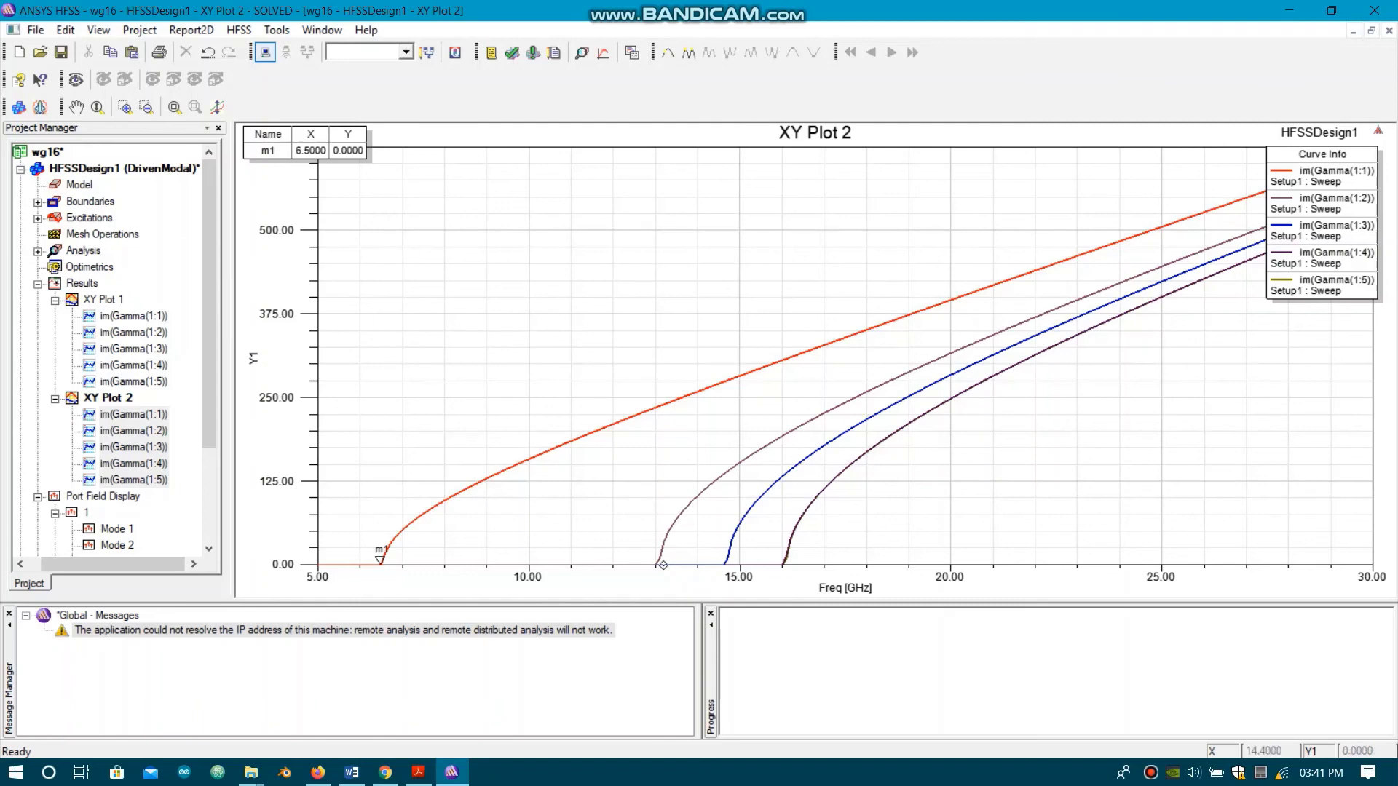
left_click(654, 566)
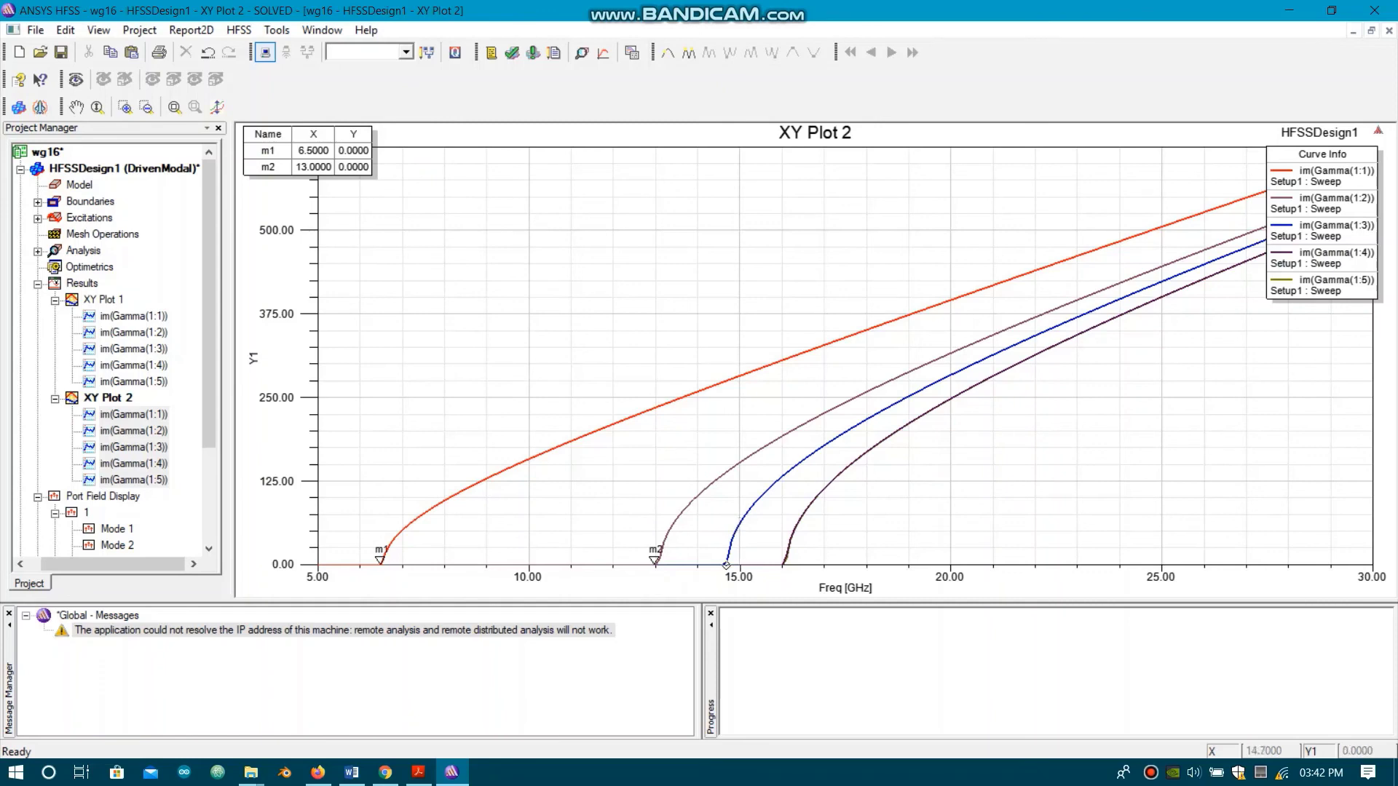
left_click(726, 565)
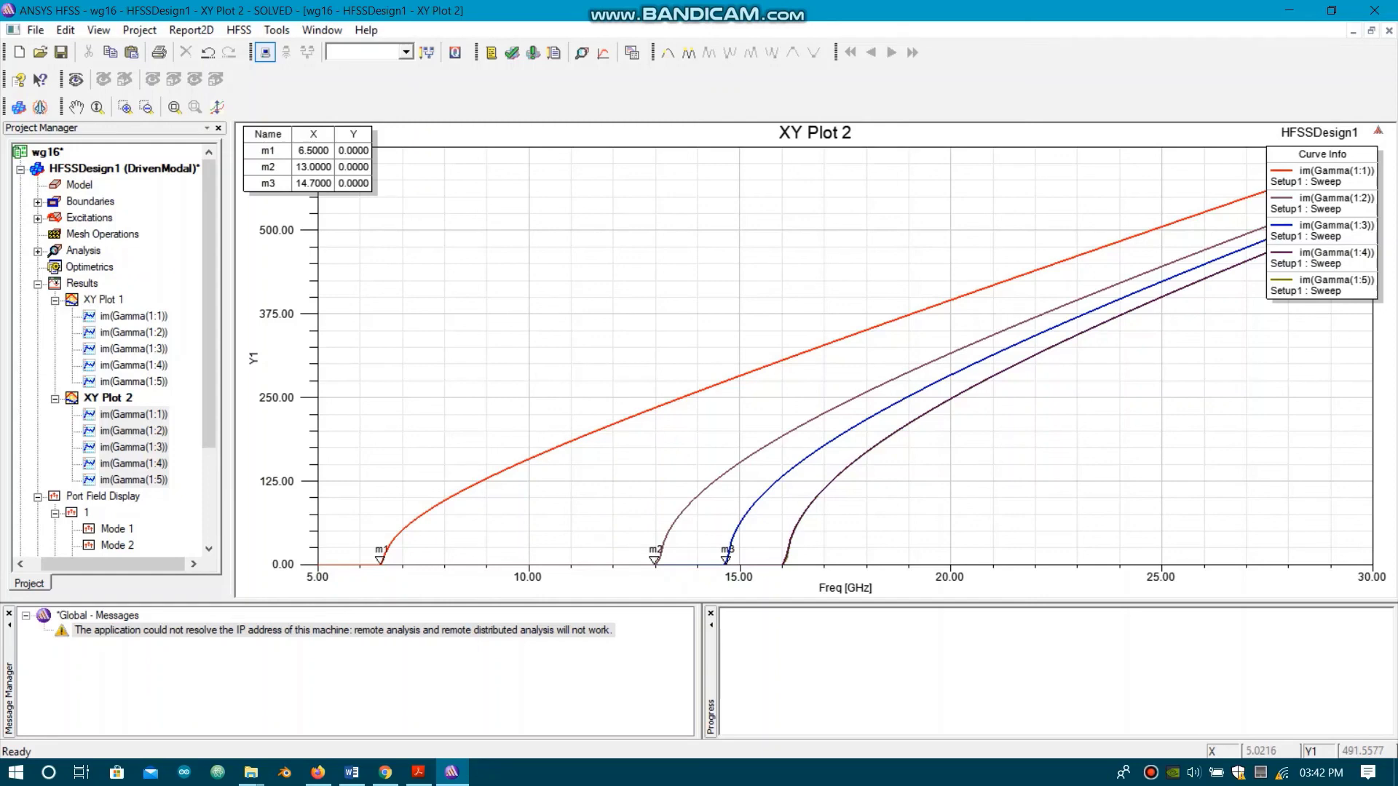
left_click(783, 565)
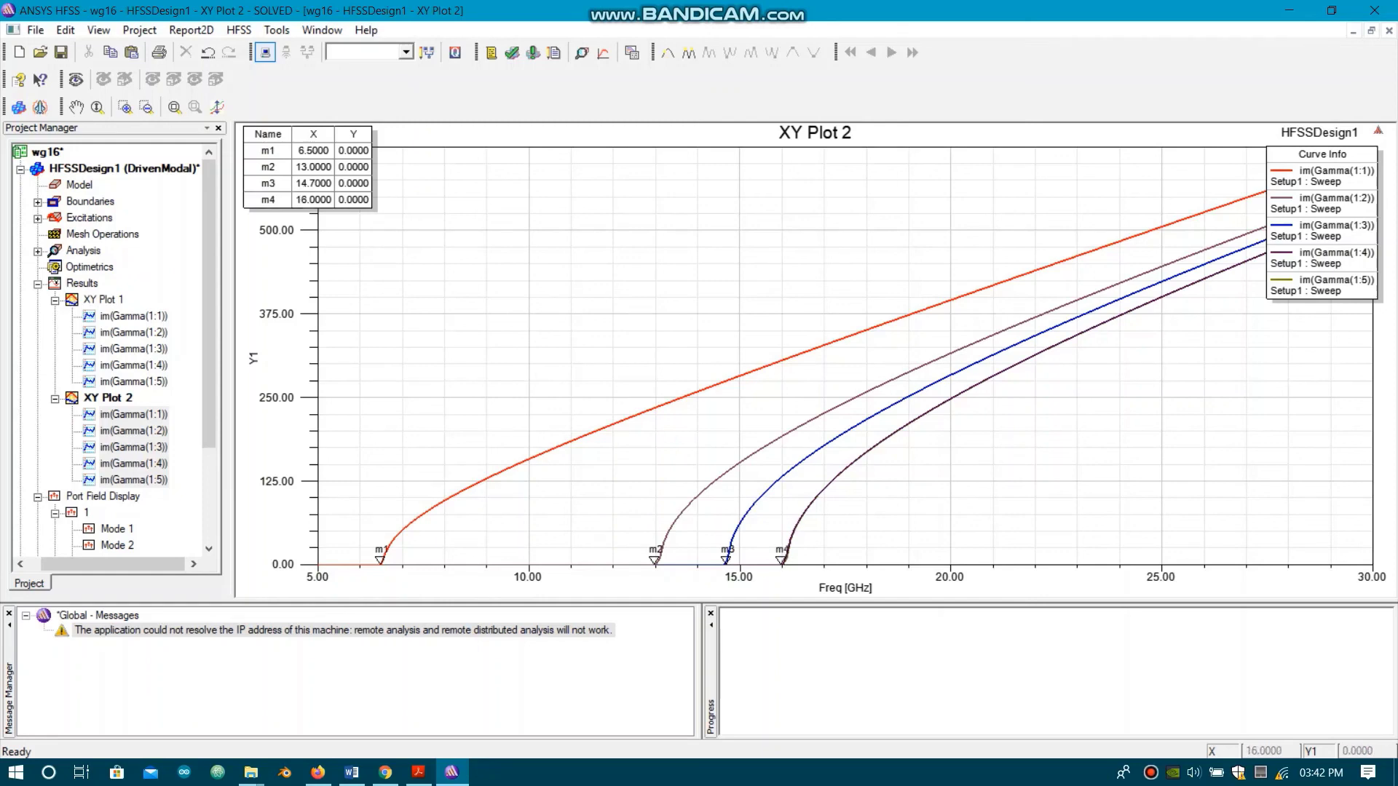